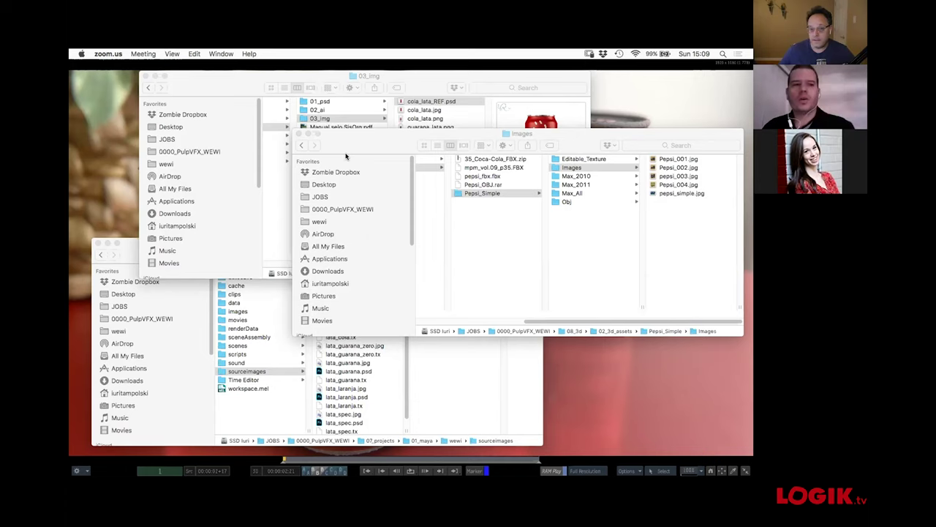
- Switch to Flame, play the finished render of the four wewi cans, and leave the player
drag(355, 142, 349, 144)
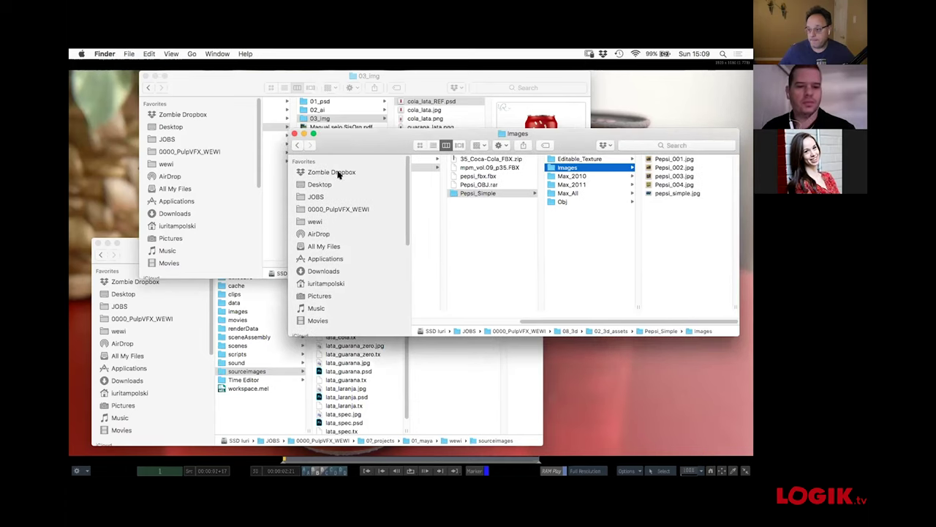
key(super+Tab)
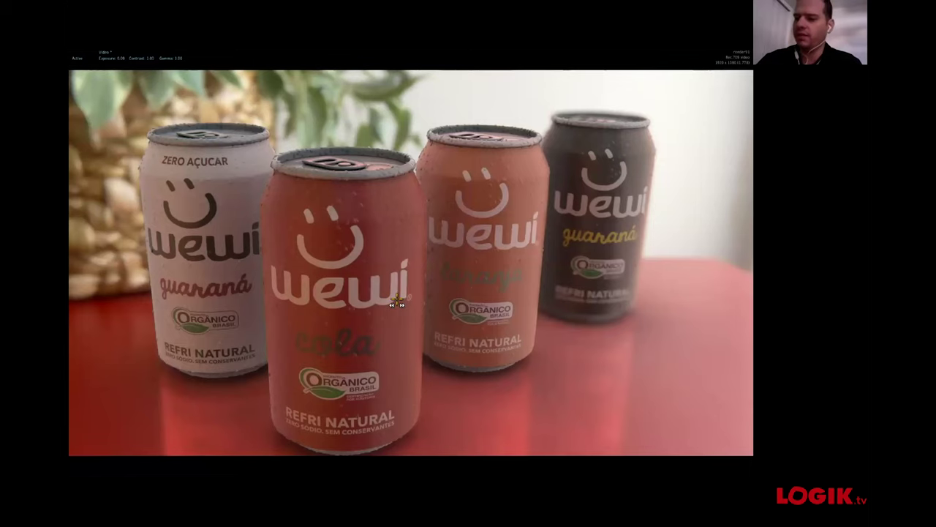
click(409, 469)
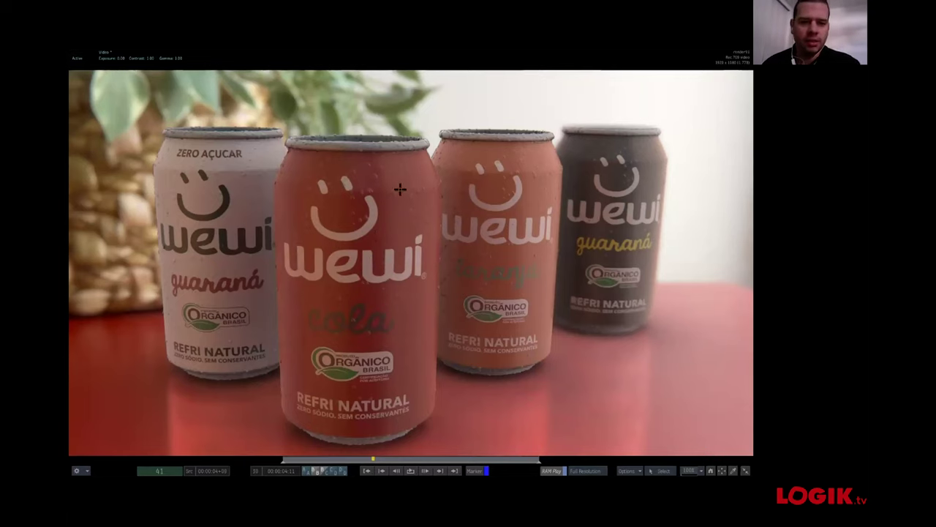
key(Escape)
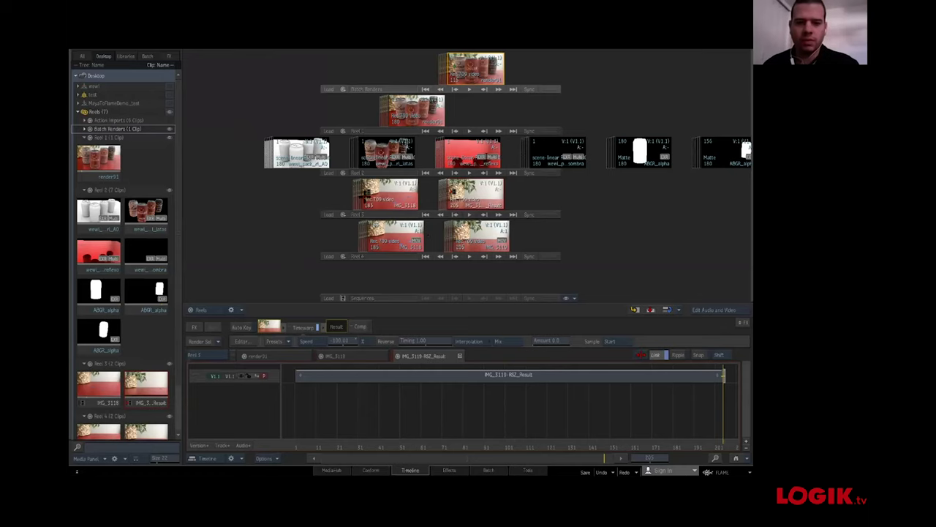
- Open the Batch schematic and view the clean background clip of the red table, returning to the schematic
key(ctrl+4)
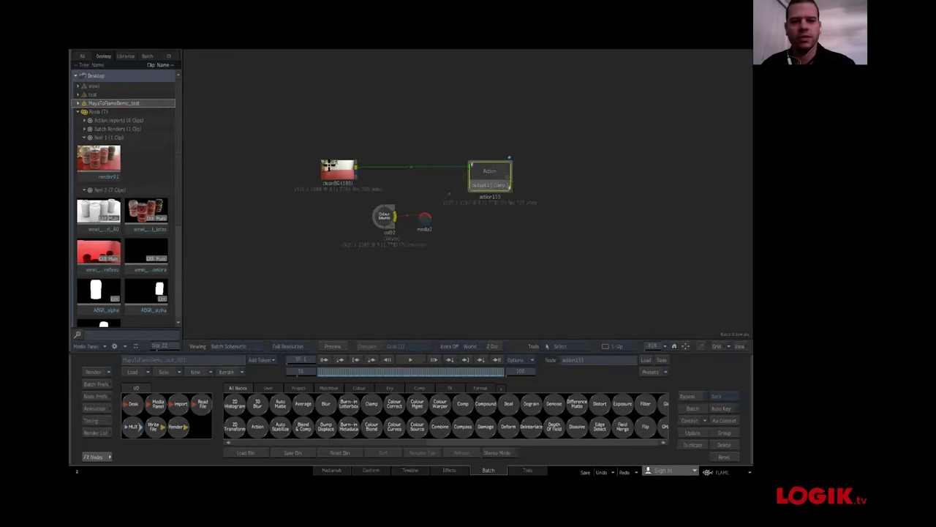
double_click(351, 176)
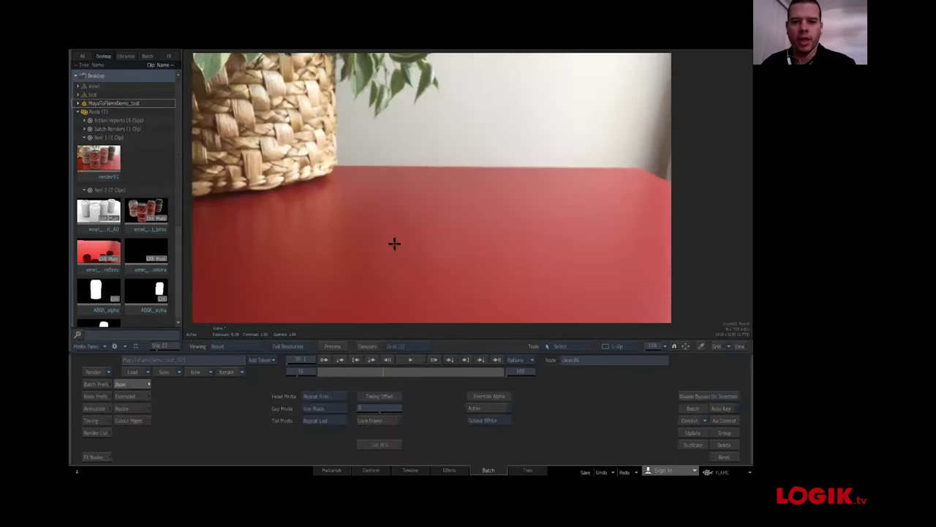
key(Escape)
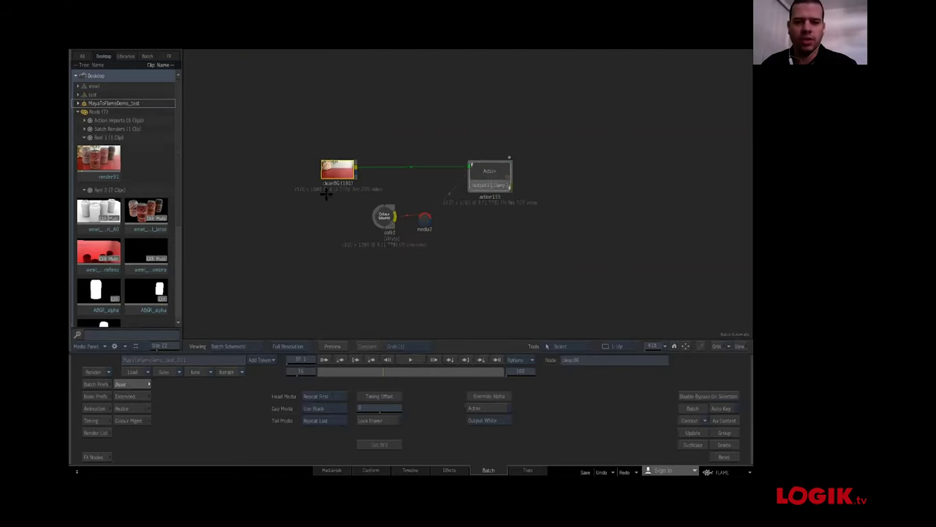
- Open the Action node's composite and scrub through the shot of the cola can on the table
click(480, 176)
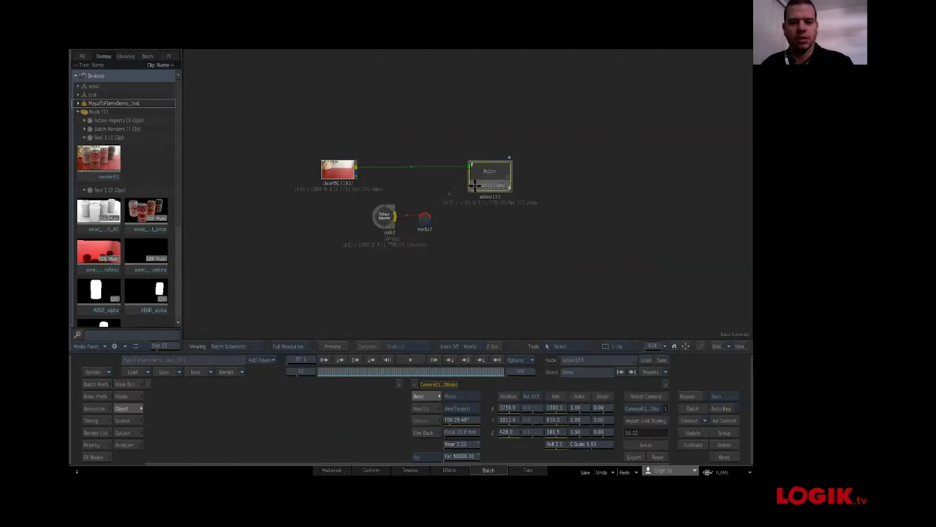
double_click(478, 184)
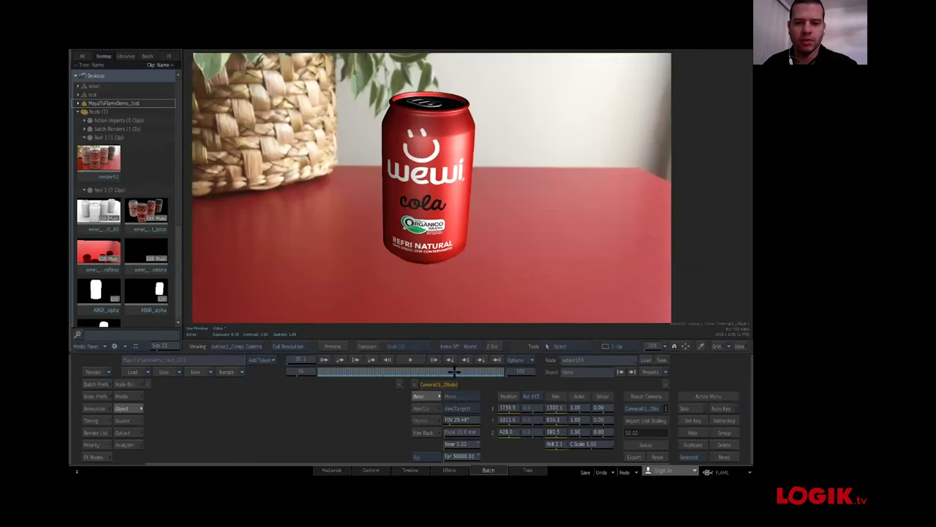
drag(480, 369, 406, 368)
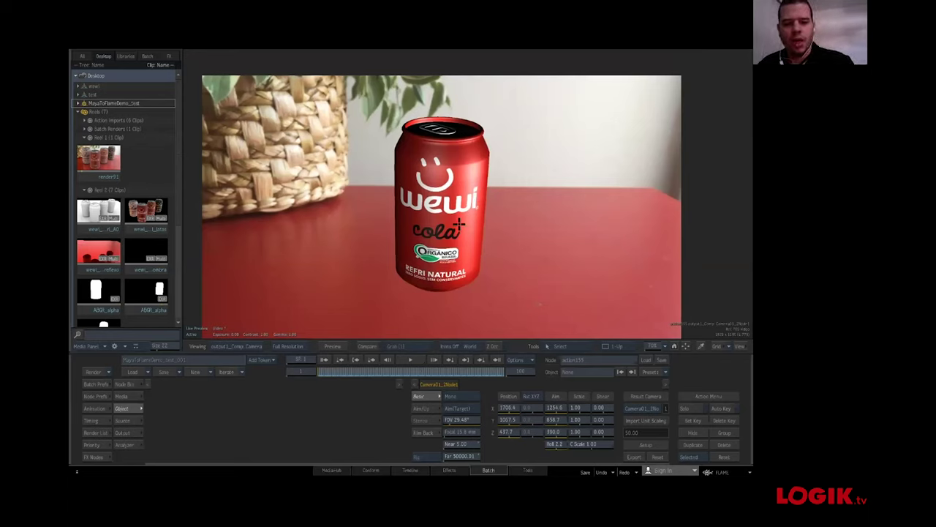
- Switch to Finder, preview cola_lata_REF.psd from the 03_img folder at full size, and return to Flame
key(super+Tab)
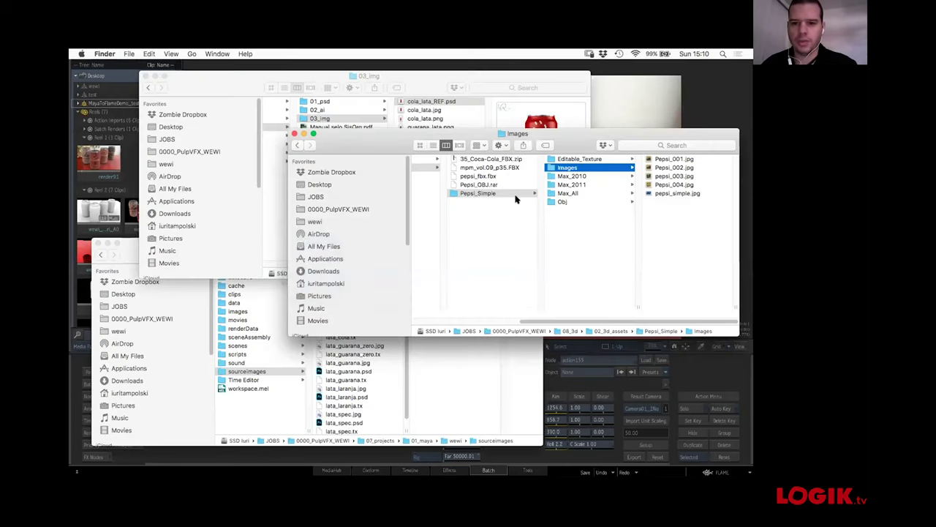
click(487, 78)
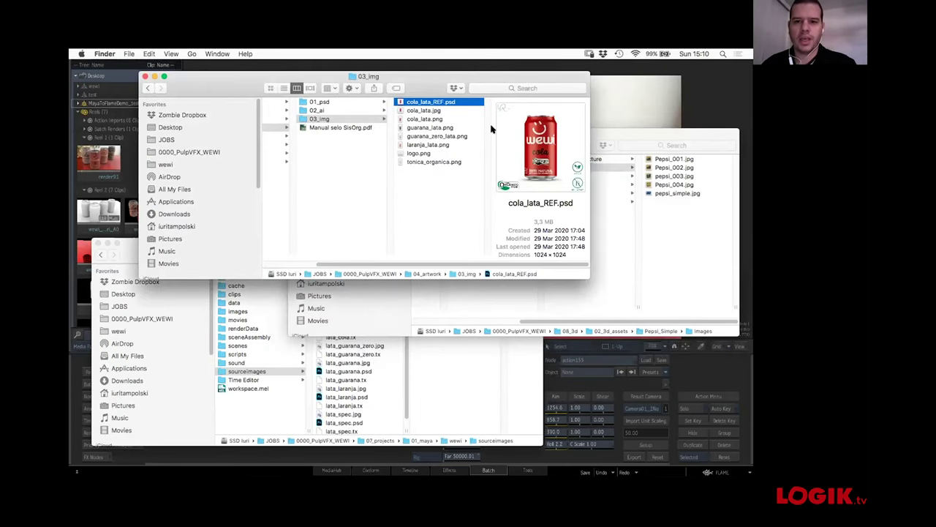
key(space)
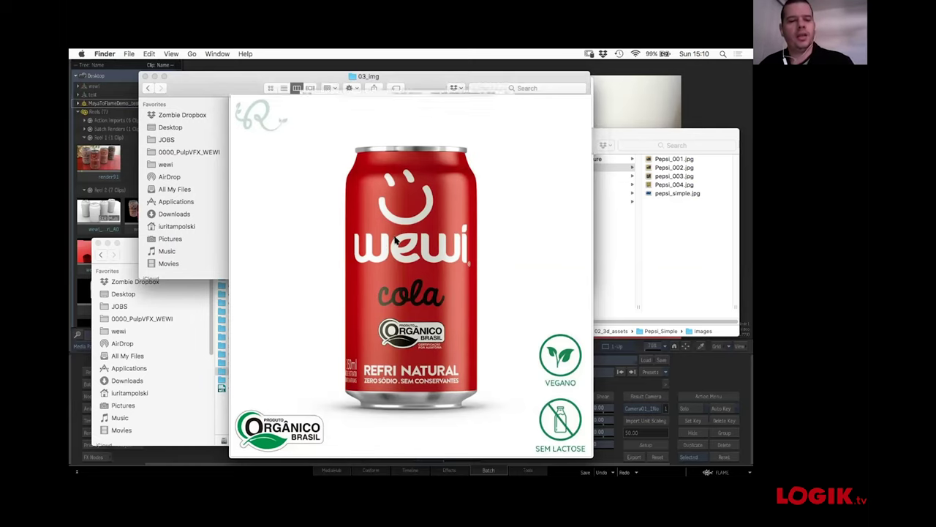
key(space)
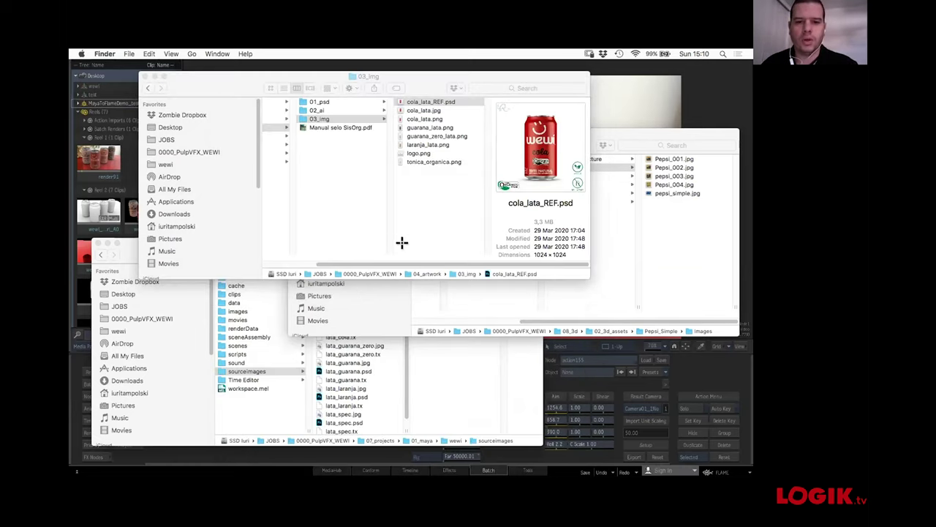
key(super+Tab)
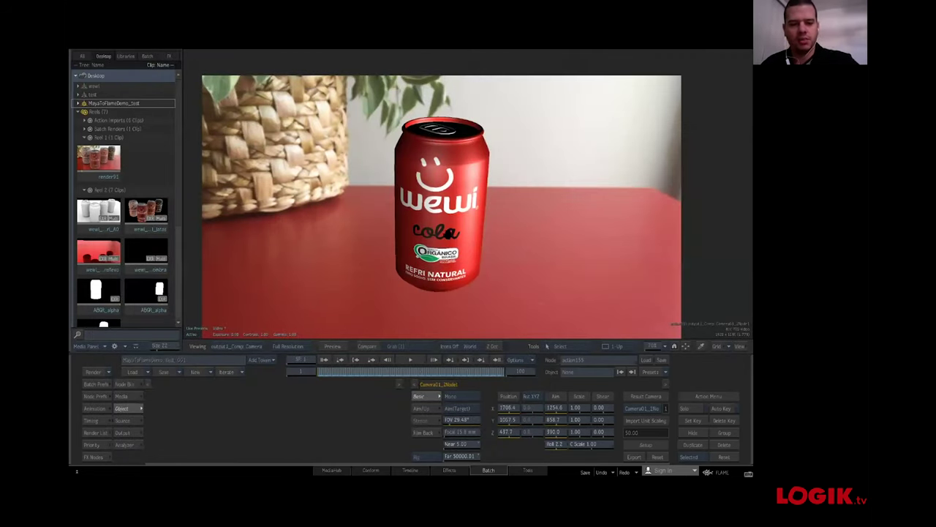
- Inspect the 3D cola can in the Action by orbiting it in the working view, and scrub the shot through the camera view
key(F1)
key(F7)
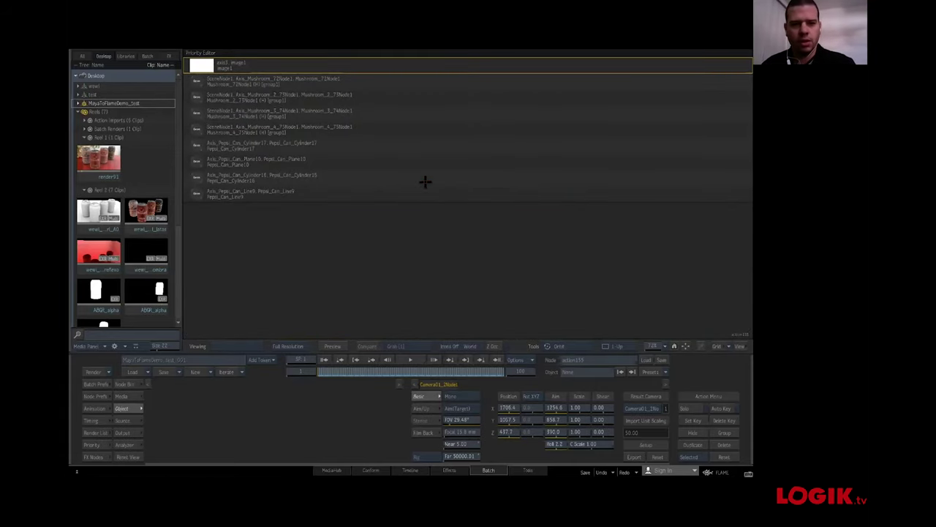
key(F4)
key(F1)
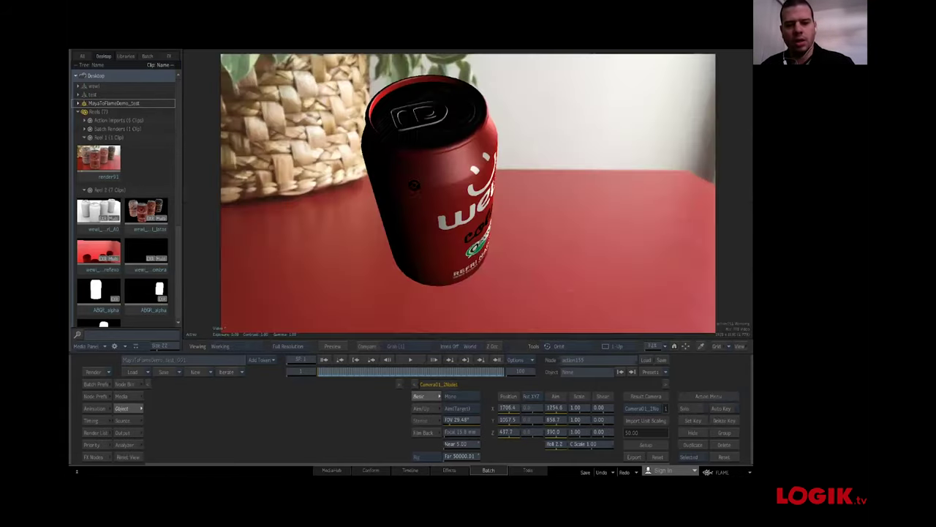
drag(414, 188, 443, 91)
drag(439, 178, 428, 219)
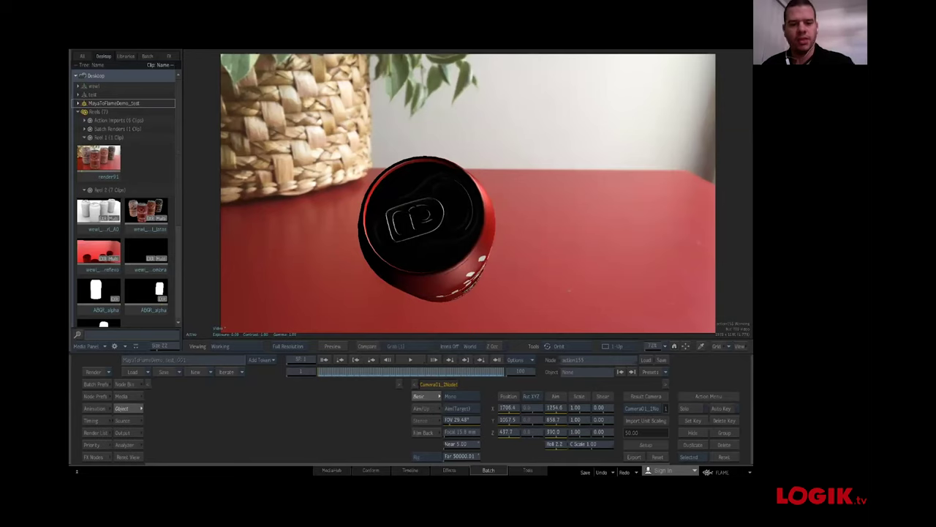
key(F1)
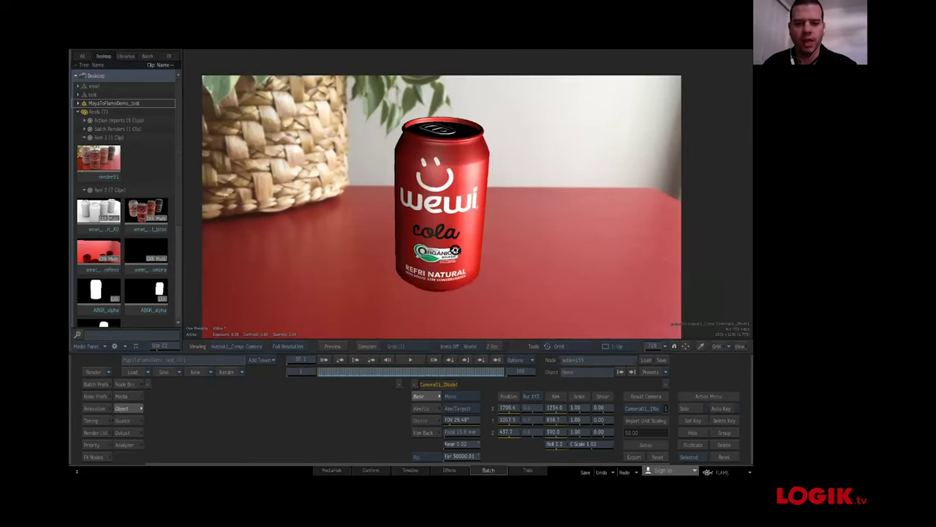
drag(357, 371, 397, 372)
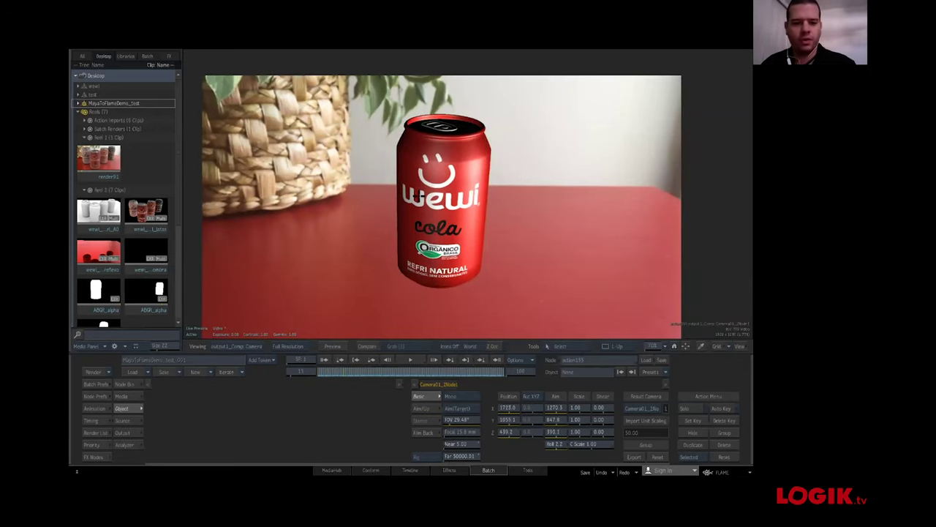
- Switch to Maya and orbit and pan the perspective view around the empty scene grid
key(super+Tab)
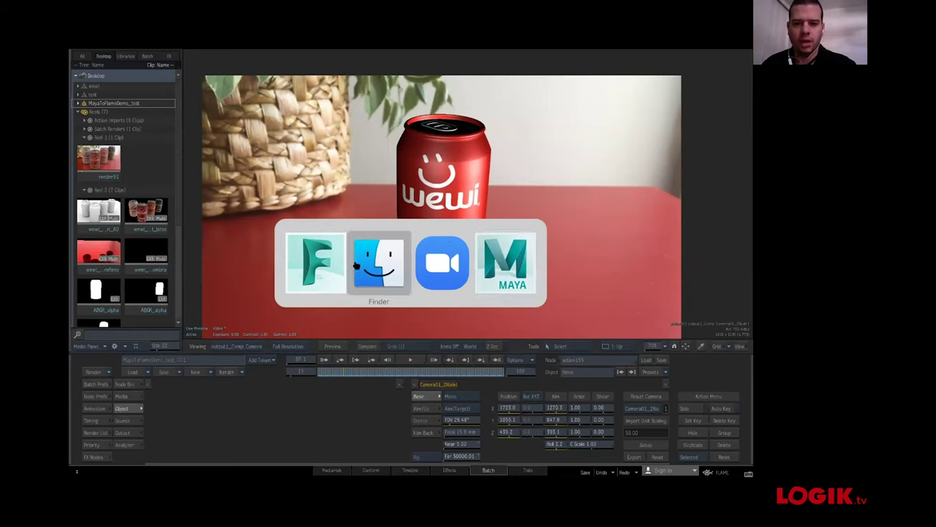
click(521, 250)
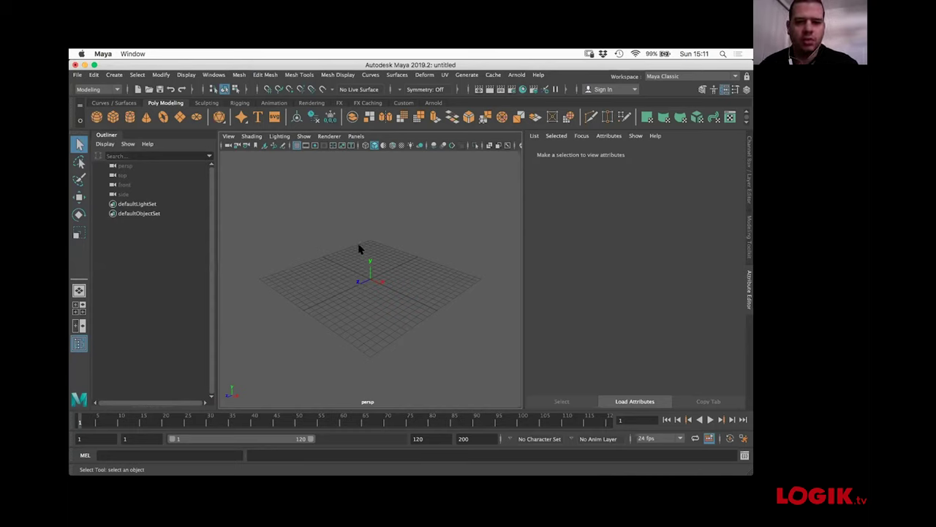
alt+drag(344, 253, 383, 249)
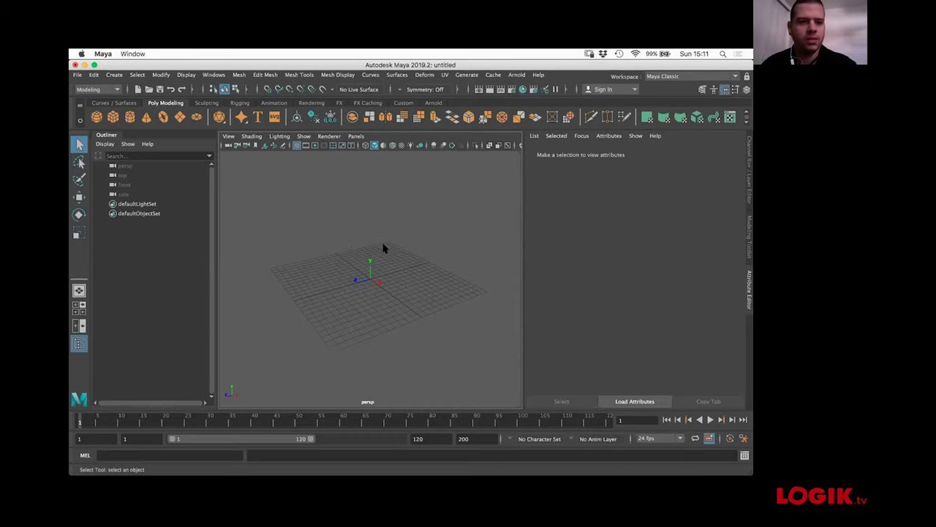
mouse_move(337, 230)
alt+mouse_down()
mouse_move(343, 236)
mouse_move(341, 215)
mouse_move(344, 229)
mouse_move(353, 227)
mouse_move(344, 265)
mouse_move(348, 225)
mouse_move(334, 253)
mouse_move(336, 231)
mouse_move(339, 255)
mouse_move(330, 241)
mouse_move(345, 242)
mouse_move(345, 255)
mouse_move(346, 226)
mouse_move(330, 253)
mouse_move(342, 247)
mouse_move(322, 234)
mouse_move(299, 242)
mouse_move(361, 231)
mouse_move(335, 234)
alt+mouse_up()
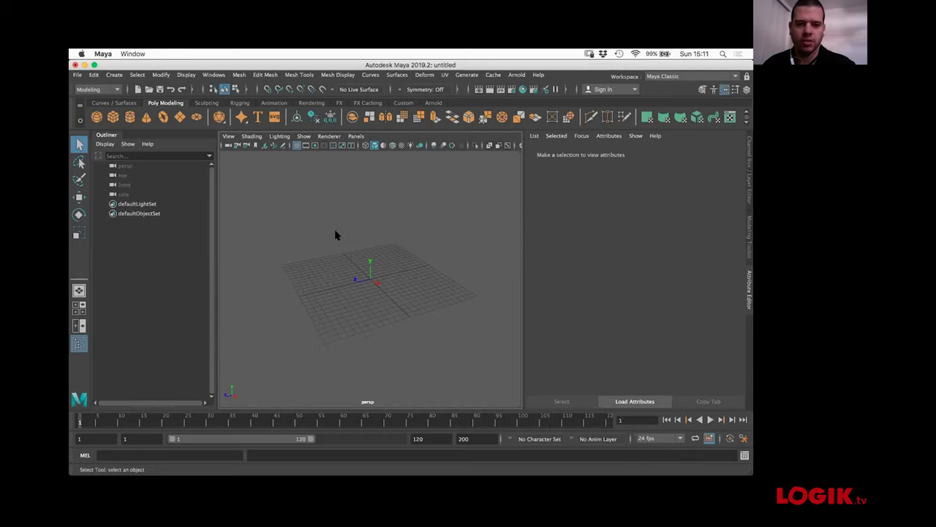
alt+middle_drag(349, 247, 333, 223)
alt+drag(333, 235, 336, 214)
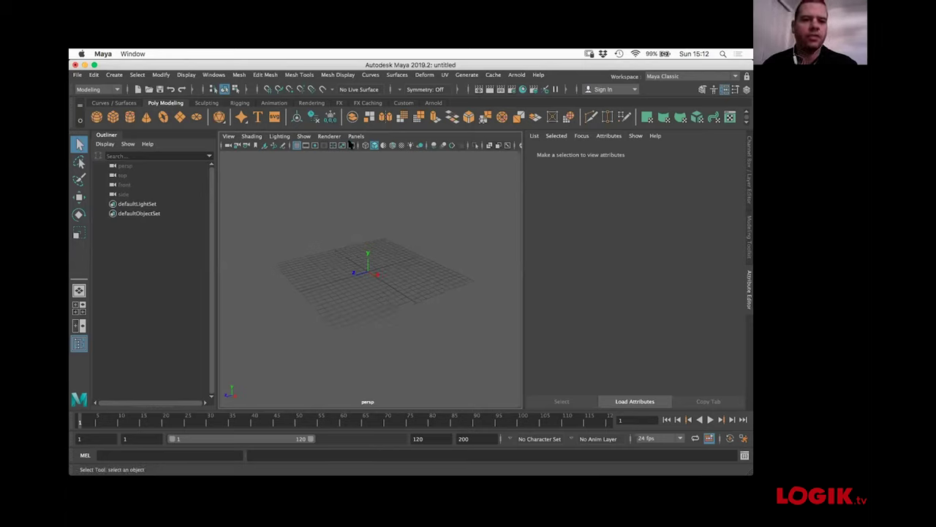
- Show the four-view layout, examine the top view at full size, and return to the full perspective view
key(space)
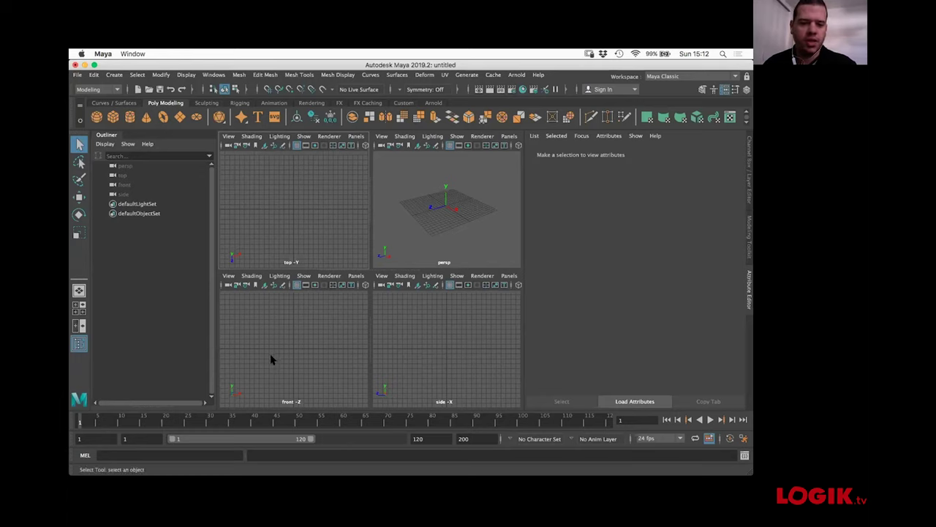
key(space)
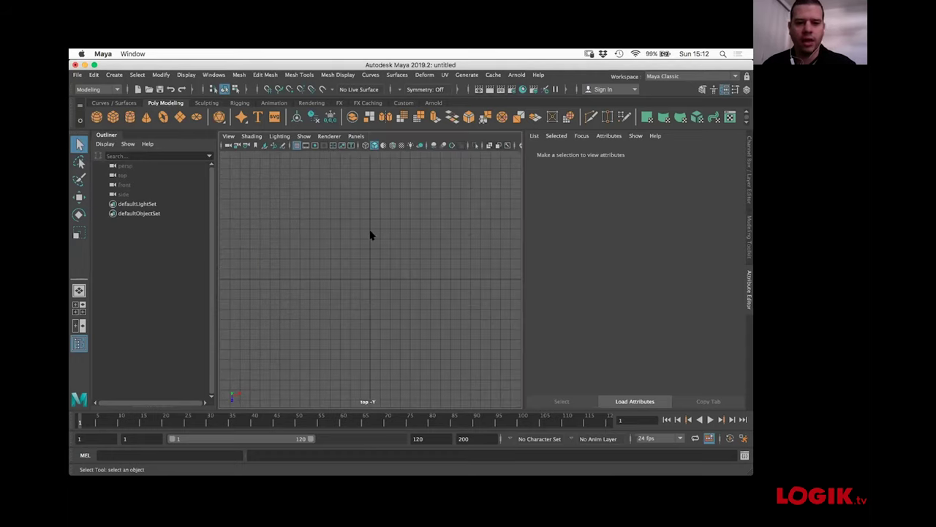
mouse_move(355, 242)
alt+mouse_down()
mouse_move(372, 241)
mouse_move(351, 245)
mouse_move(365, 226)
mouse_move(363, 253)
alt+mouse_up()
mouse_move(363, 252)
alt+middle_down()
mouse_move(372, 232)
mouse_move(352, 238)
mouse_move(365, 238)
alt+middle_up()
alt+right_drag(365, 238, 309, 244)
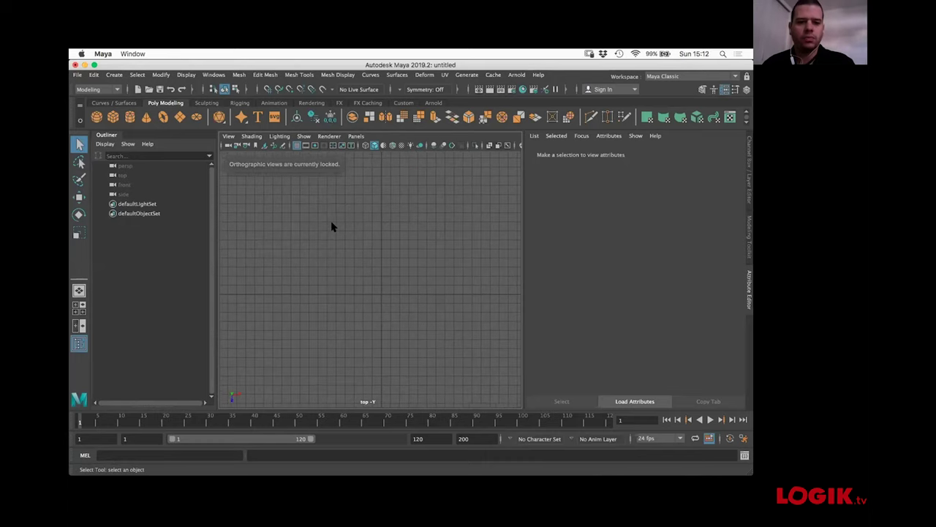
key(space)
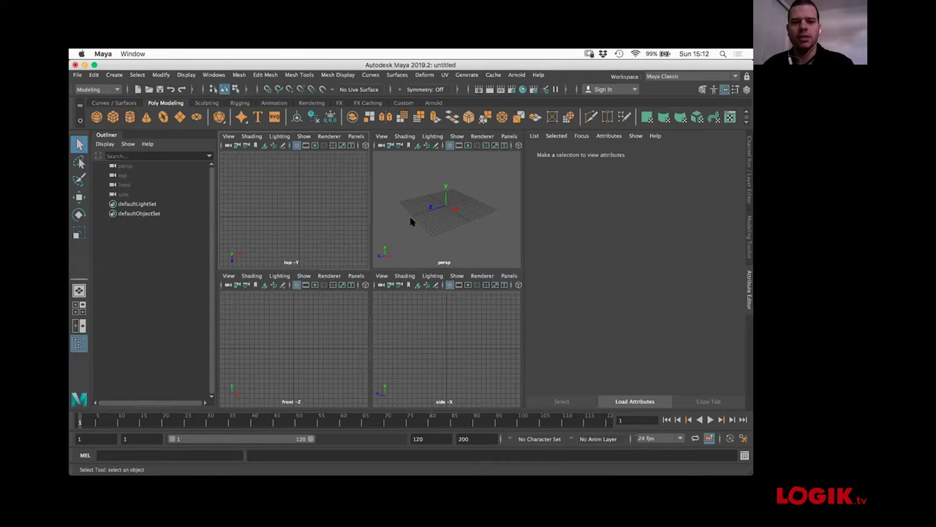
key(space)
key(space)
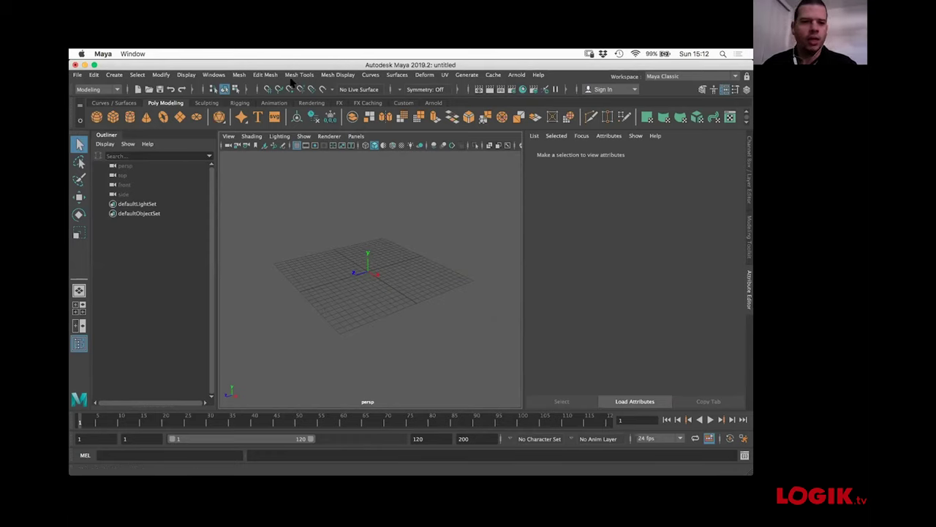
- Look through the Rigging and Animation menu sets and return to the Modeling menu set
click(103, 90)
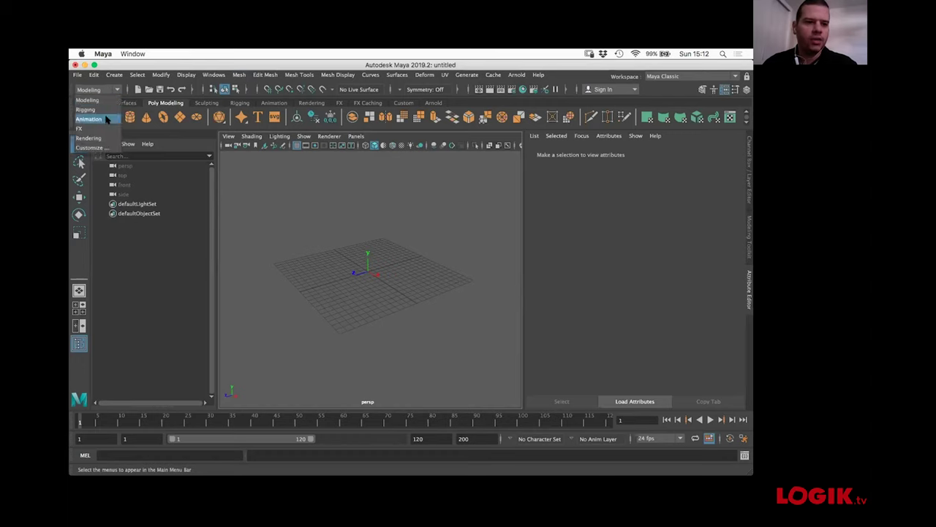
click(102, 110)
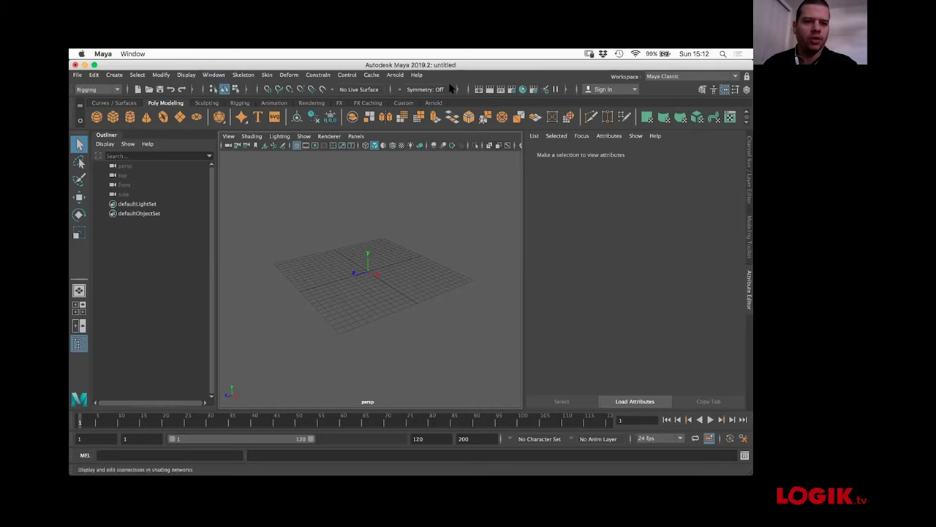
click(100, 87)
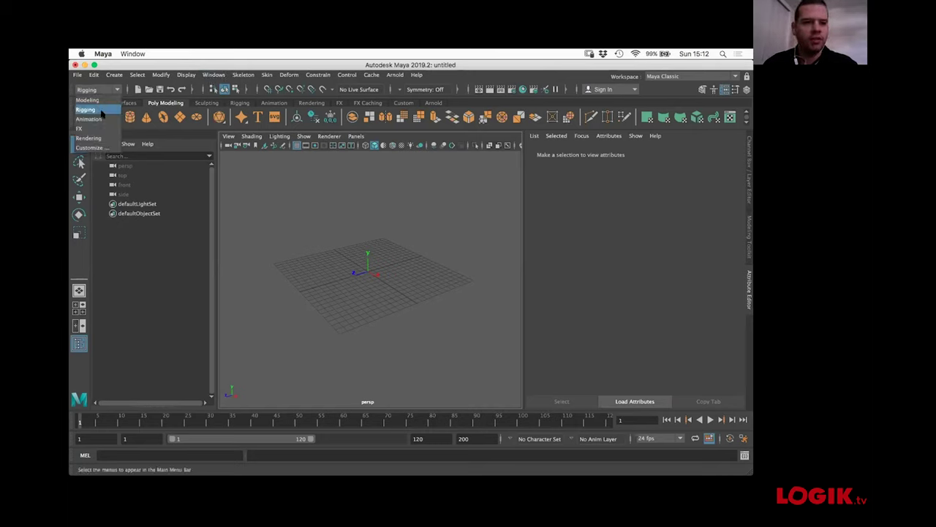
click(102, 119)
click(107, 89)
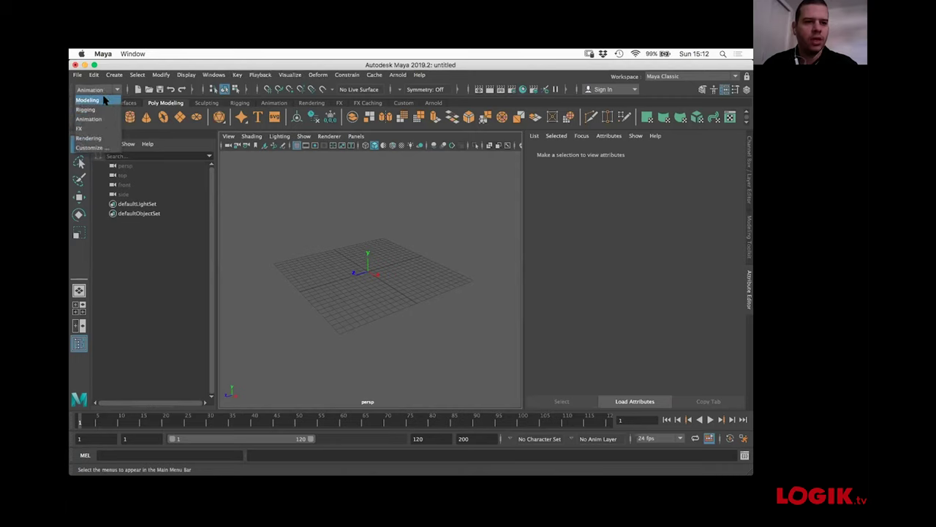
click(105, 99)
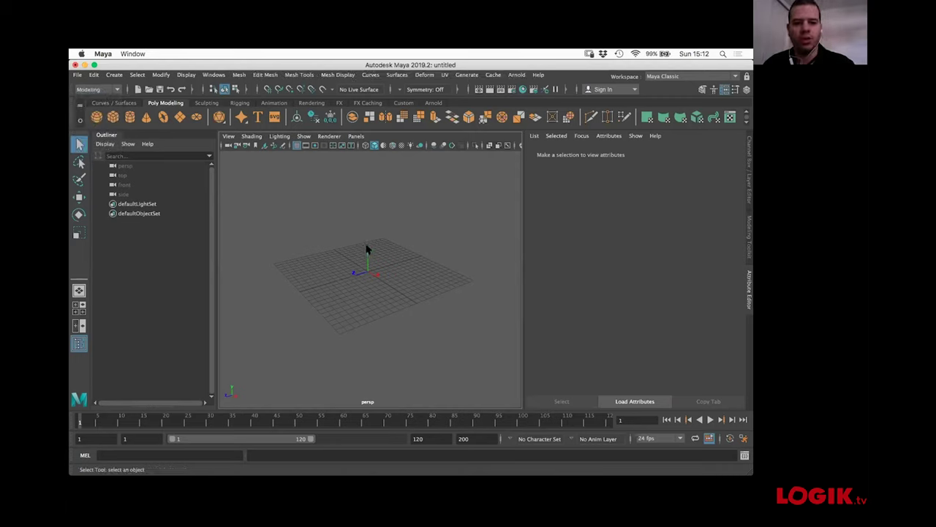
- Show the hotbox over the perspective view and look through its Modify menu with the transformation tools
key(space)
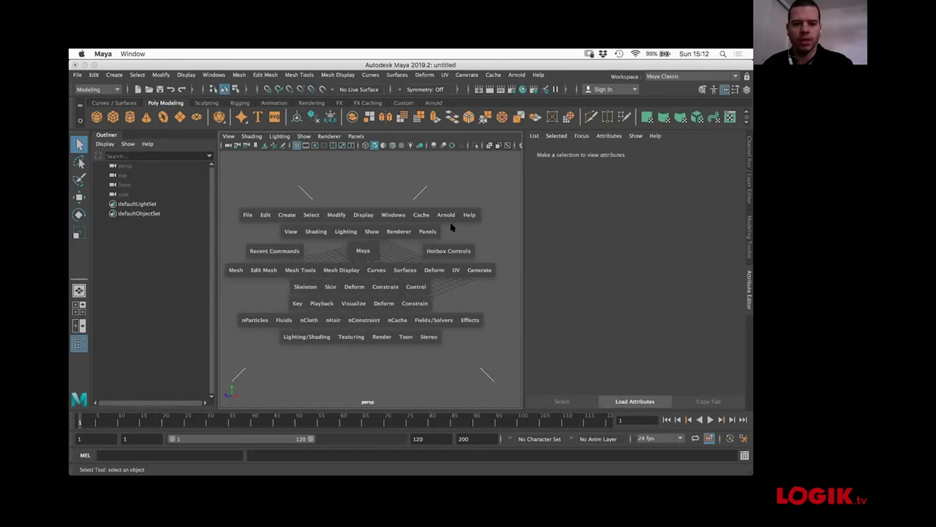
click(338, 215)
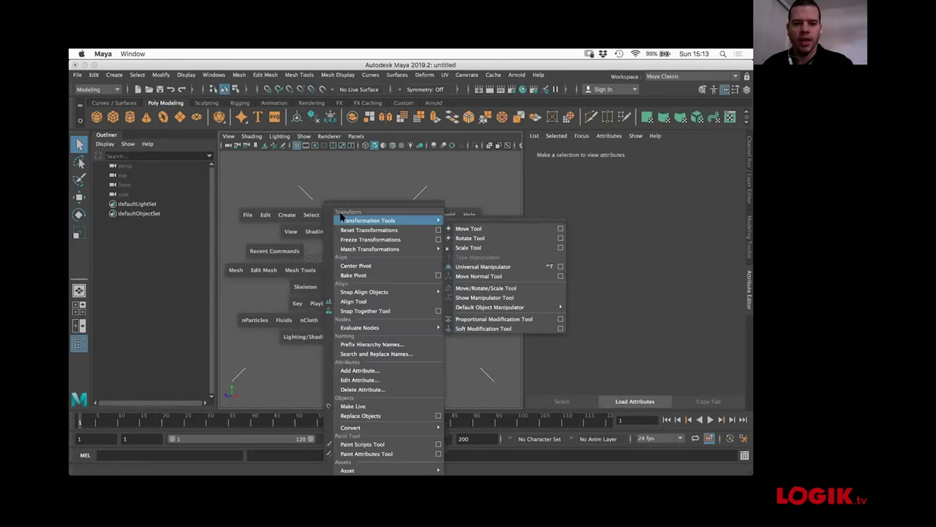
click(289, 193)
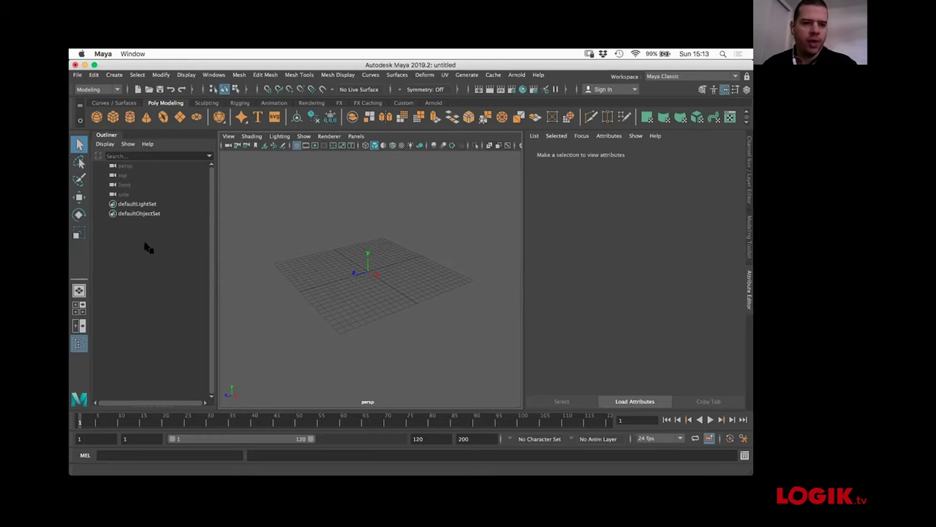
- Create a polygon sphere at the origin and frame it in the perspective view
click(96, 117)
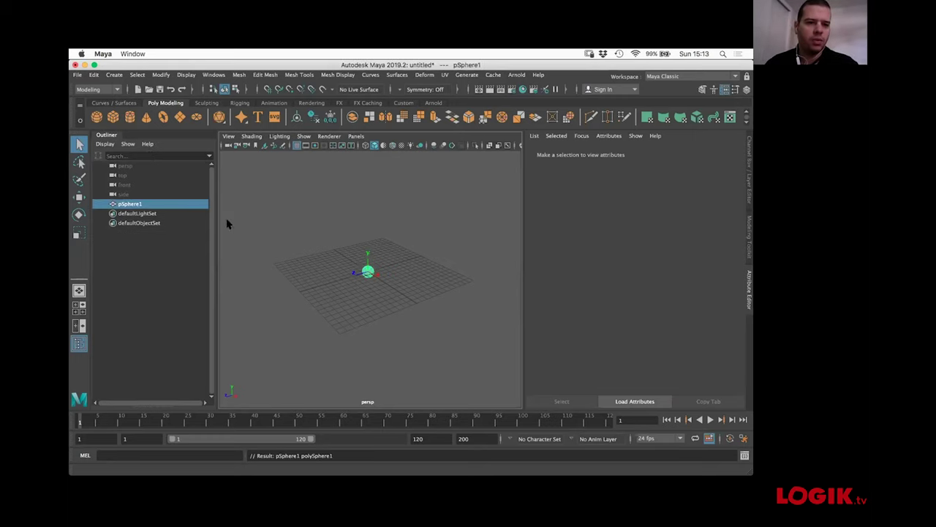
key(f)
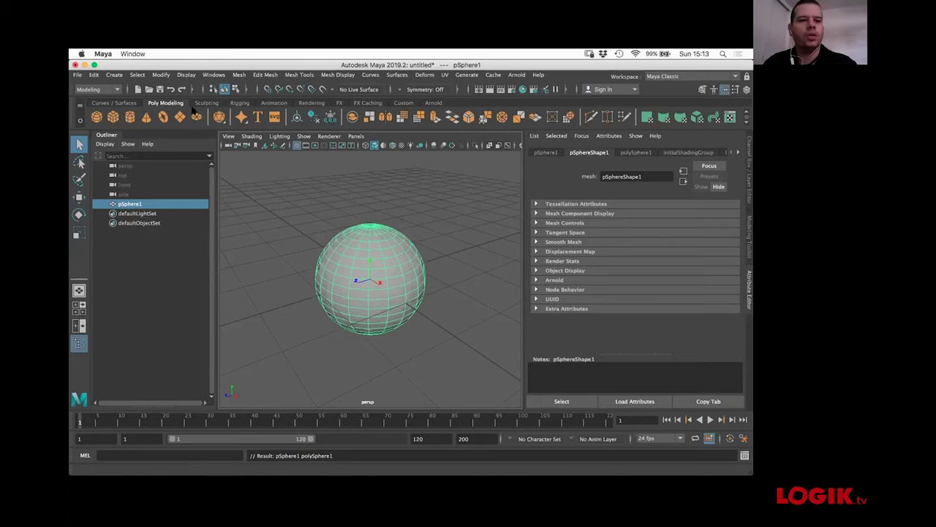
- Look through the Sculpting and Rigging shelves and bring up the Custom shelf
scroll(197, 106, up, 1)
scroll(235, 105, down, 1)
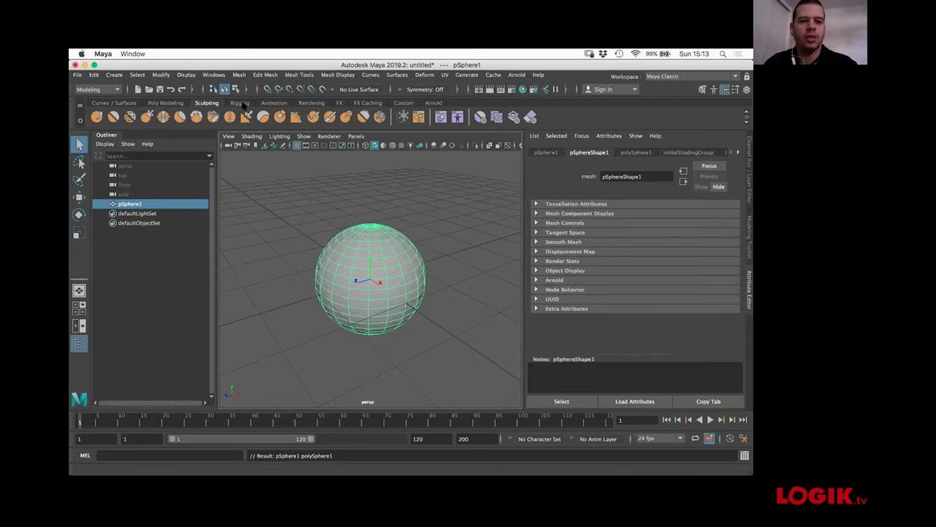
click(241, 104)
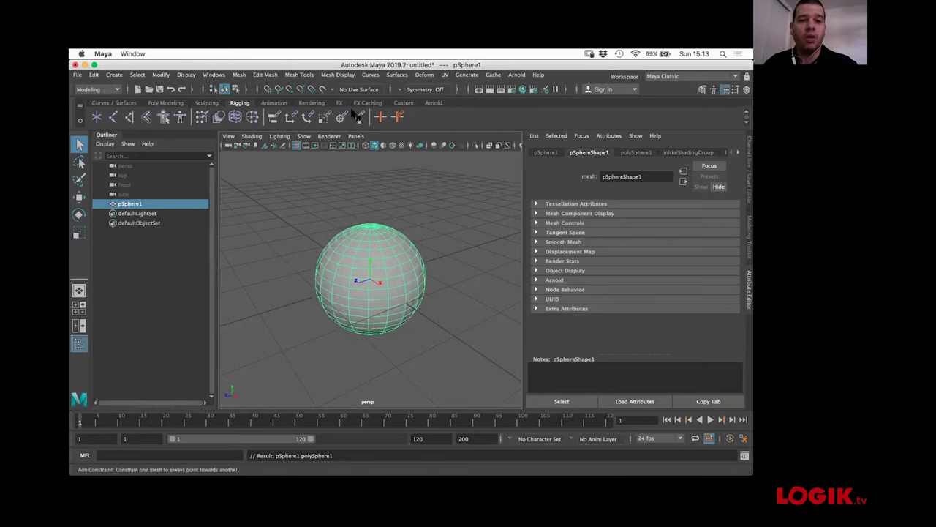
click(403, 103)
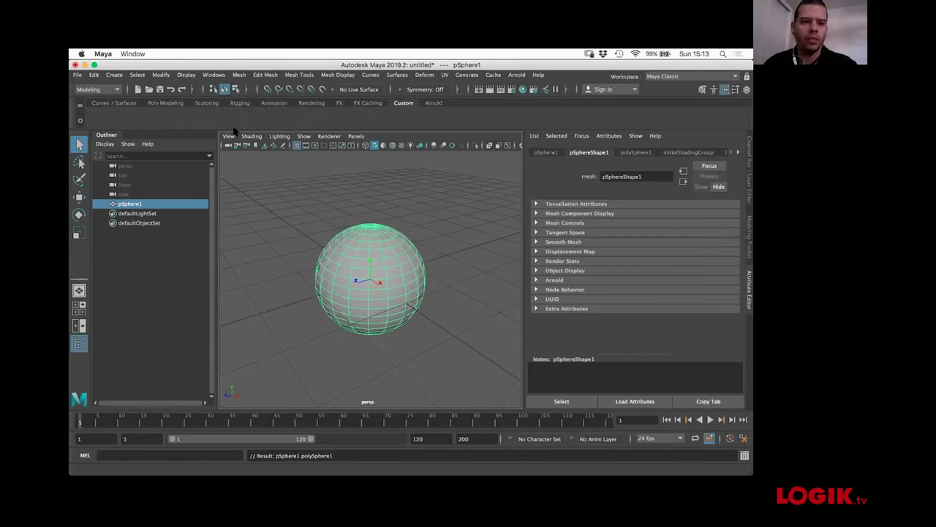
- Add the polygon primitive Sphere command to the Custom shelf as a shortcut, and delete that shortcut again
click(114, 74)
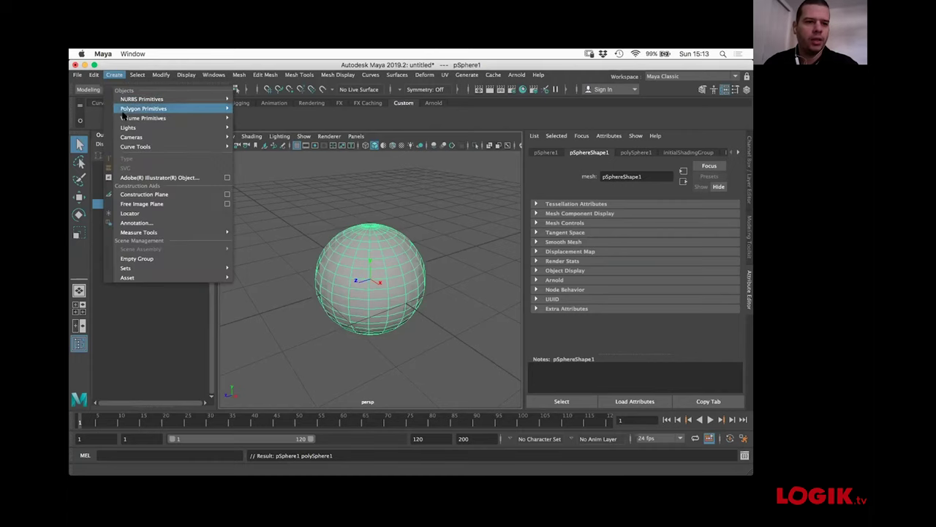
mouse_move(124, 110)
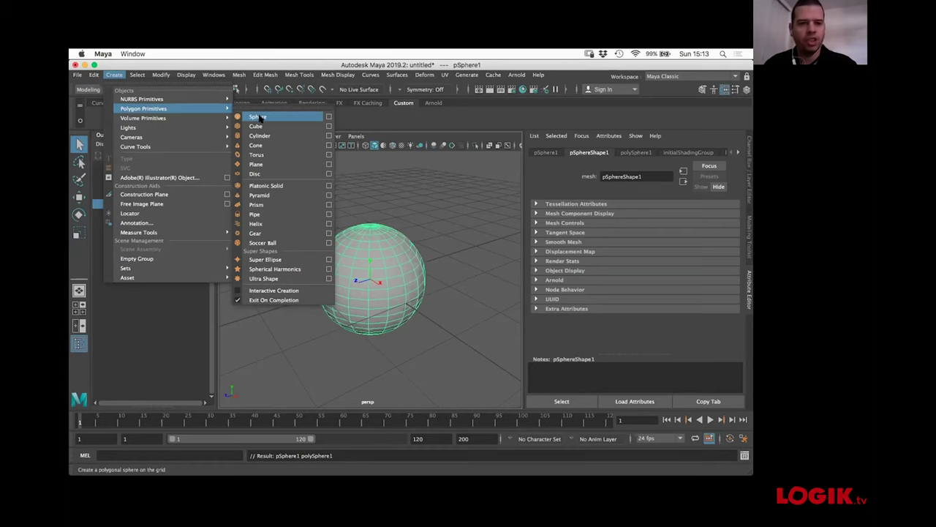
key(Escape)
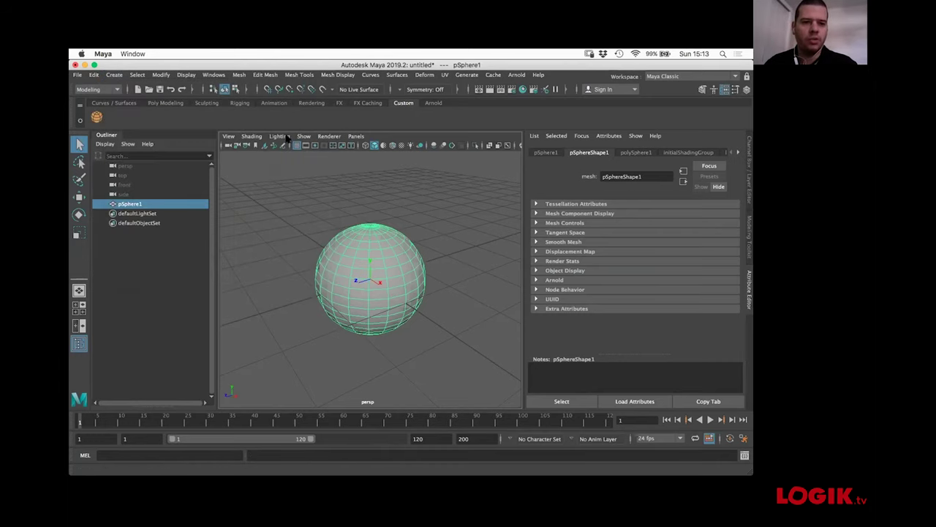
click(433, 103)
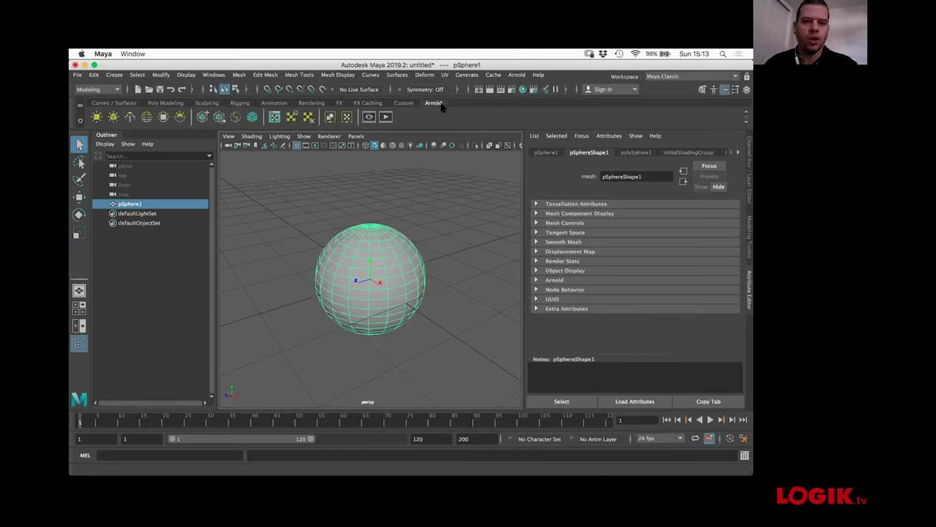
click(403, 103)
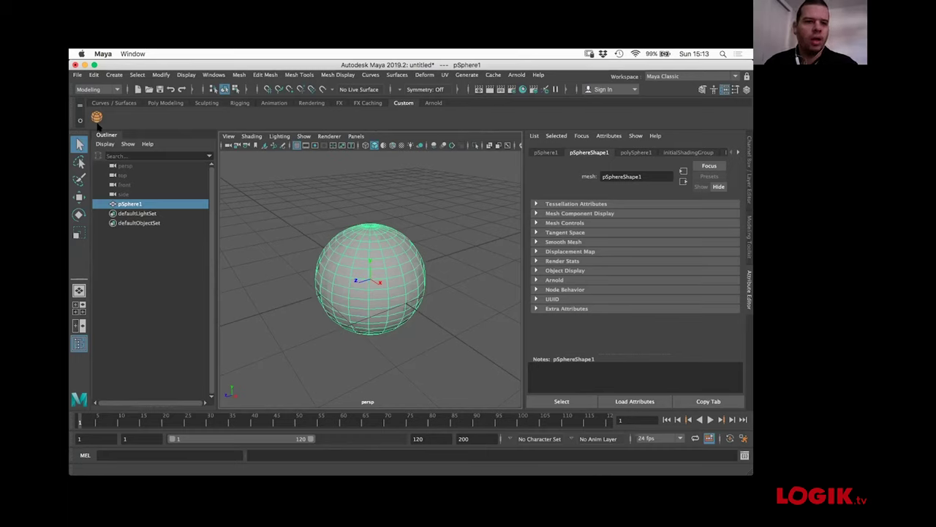
right_click(96, 117)
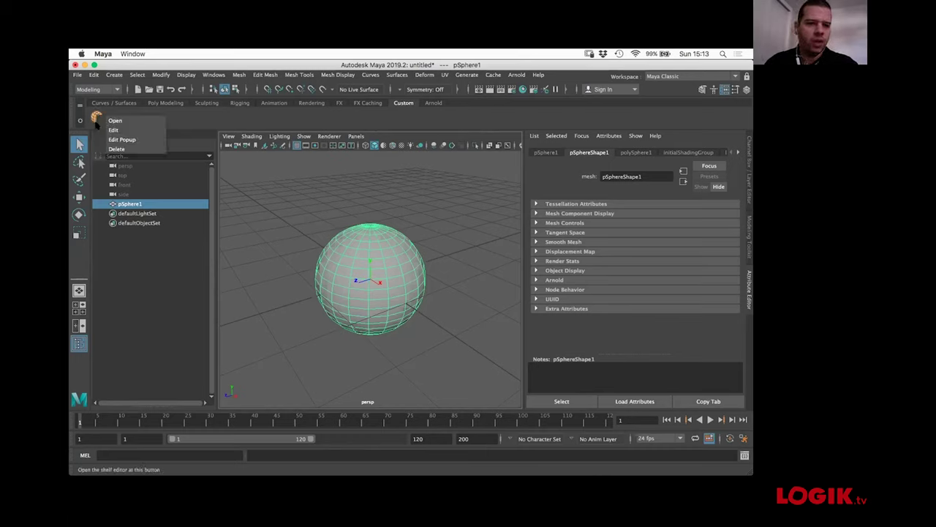
click(121, 151)
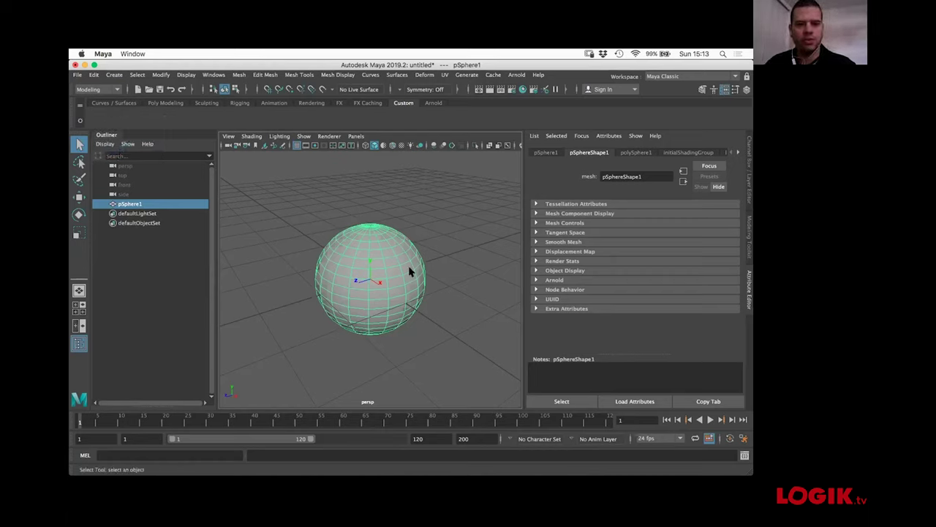
- Create a polygon cube and move it about 3.12 cm along X, clear of the sphere
mouse_move(344, 272)
alt+mouse_down()
mouse_move(361, 278)
mouse_move(360, 265)
mouse_move(354, 284)
alt+mouse_up()
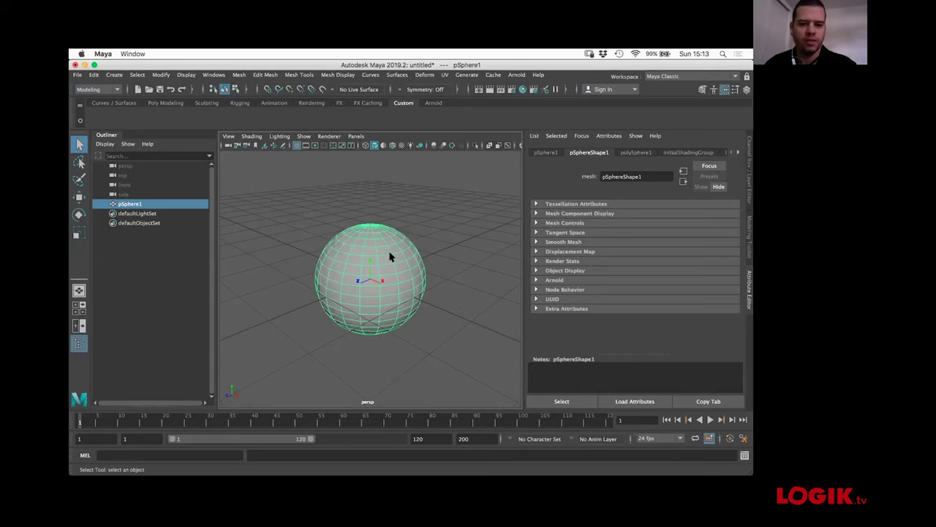
click(380, 261)
click(371, 261)
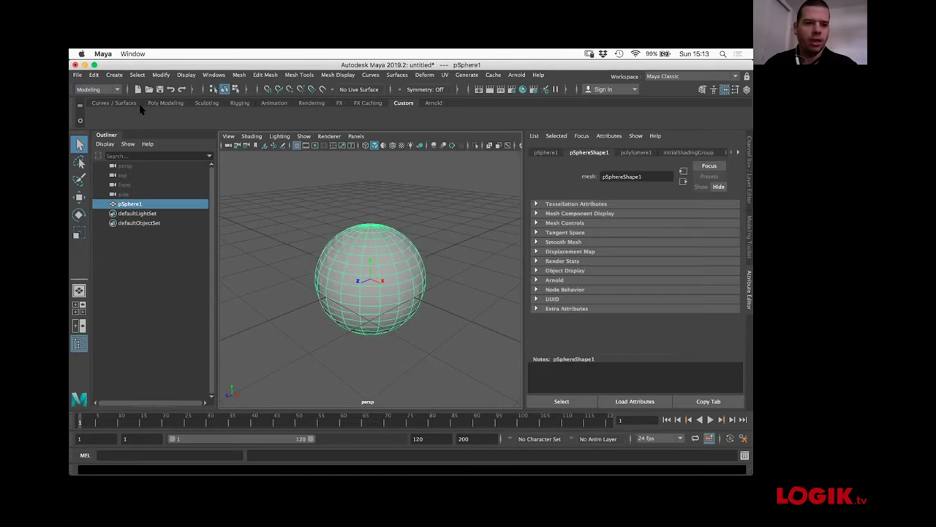
click(161, 103)
click(112, 117)
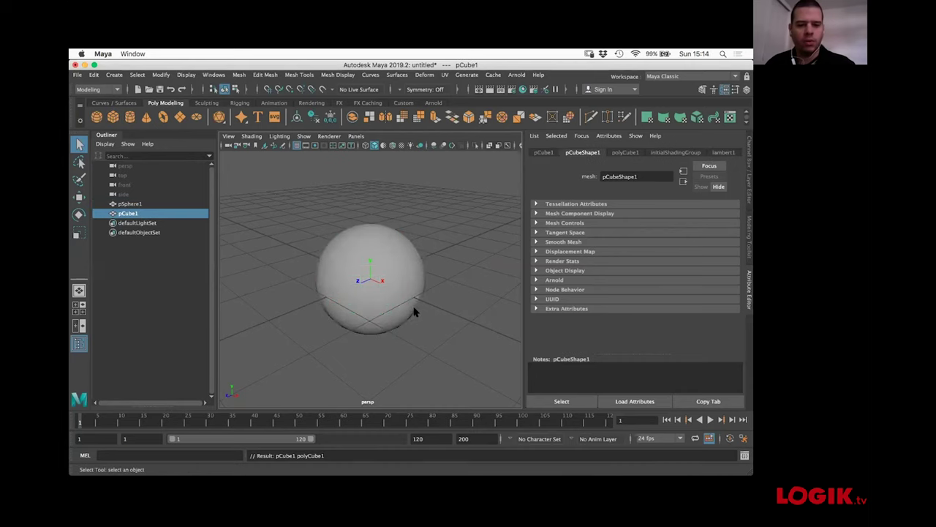
key(w)
drag(392, 286, 517, 352)
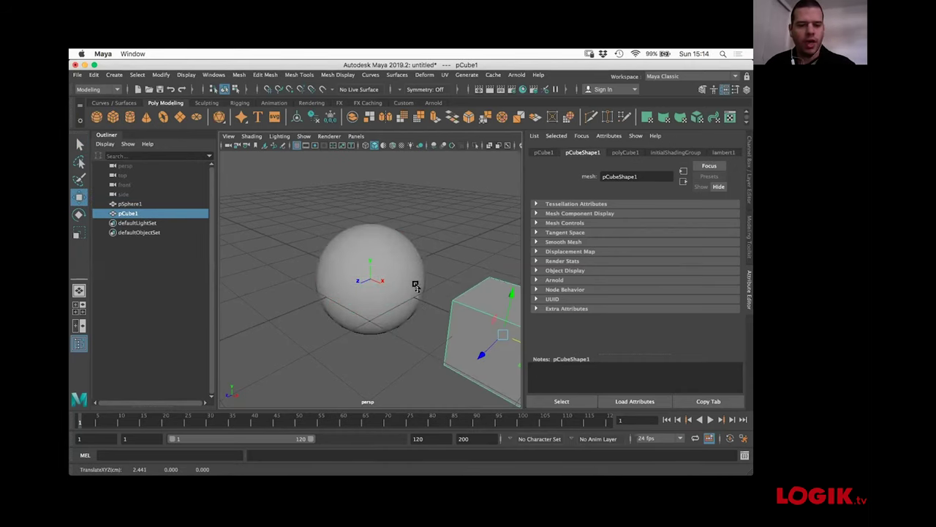
key(a)
drag(472, 324, 512, 342)
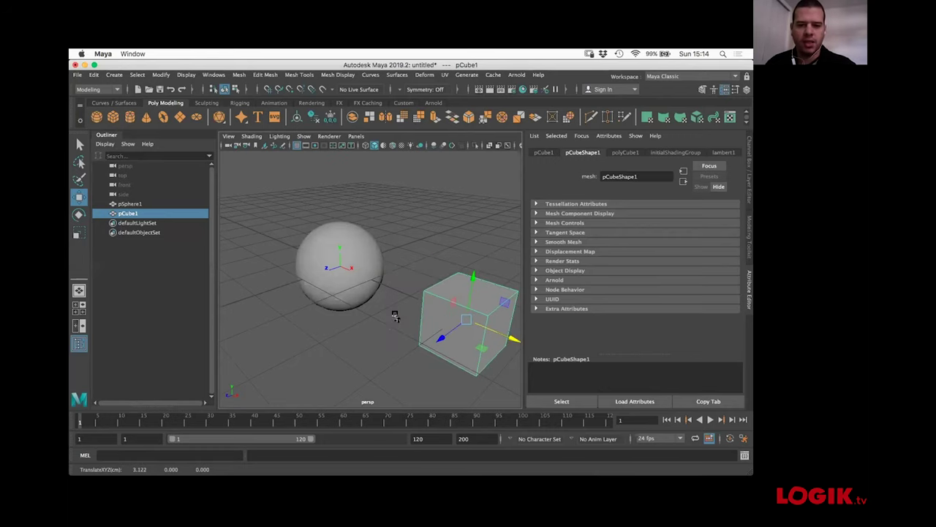
- Delete the cube, and select the sphere and frame it in the perspective view
key(a)
key(f)
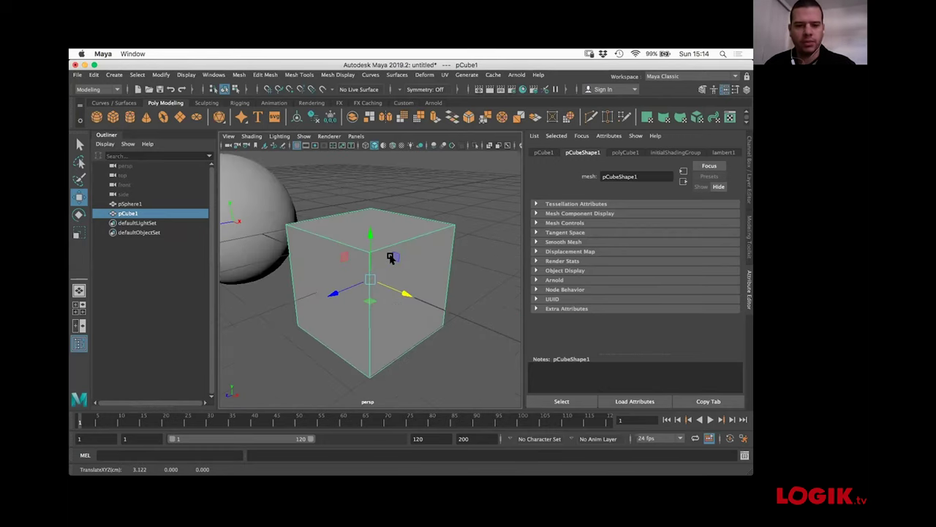
key(Delete)
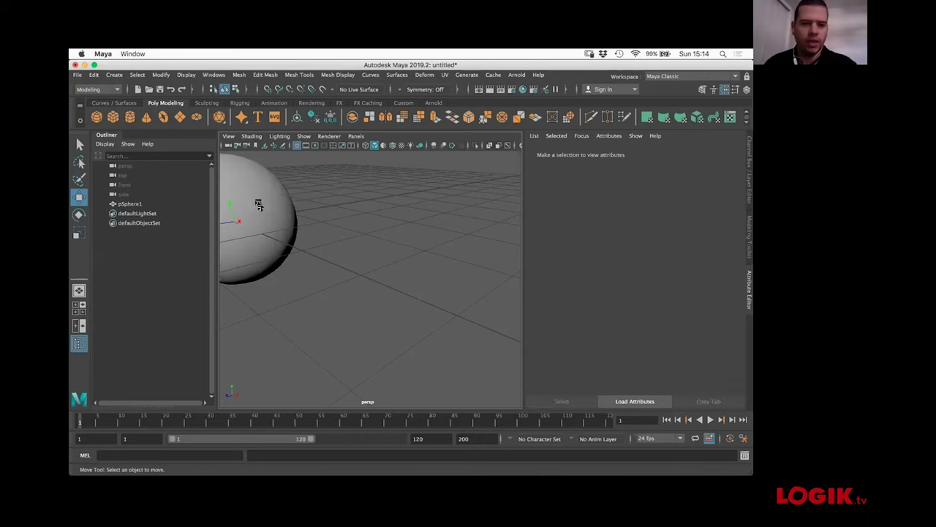
key(q)
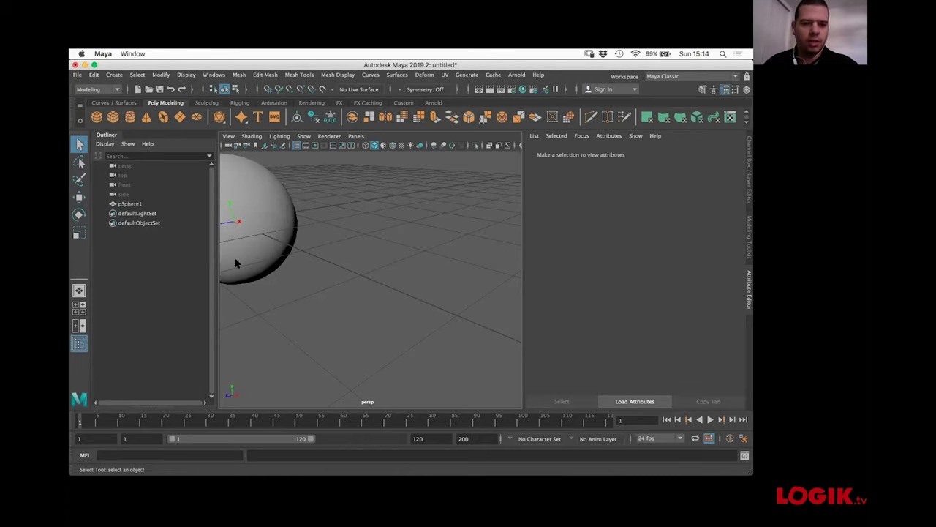
click(268, 219)
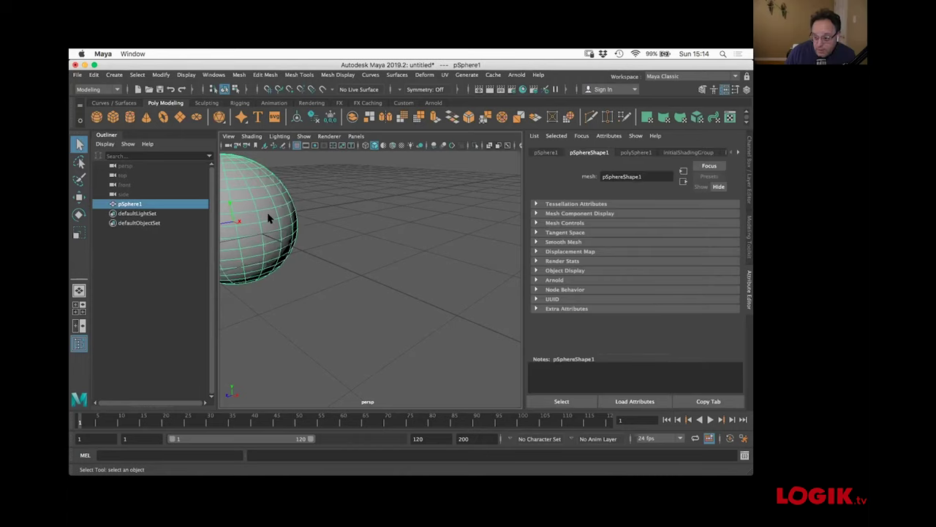
key(f)
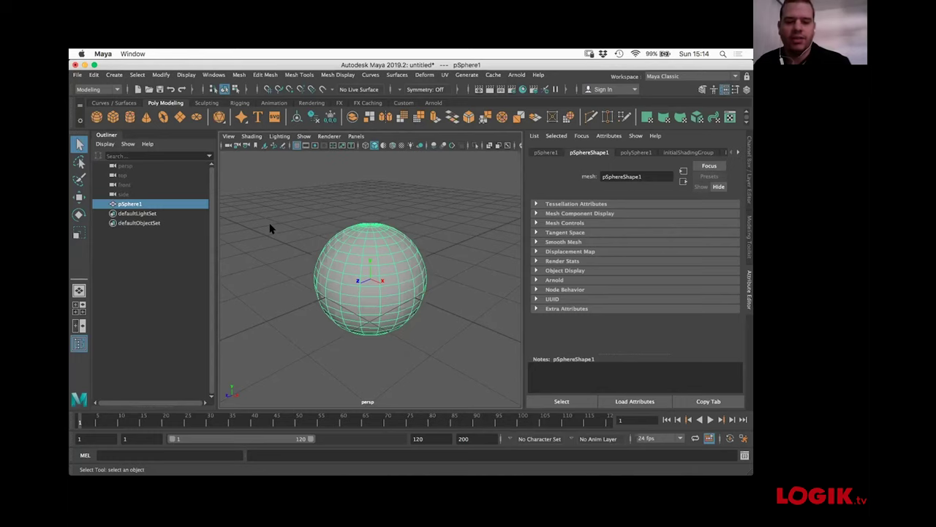
- Hide the selected sphere and show it again in the perspective view
key(ctrl+h)
key(ctrl+h)
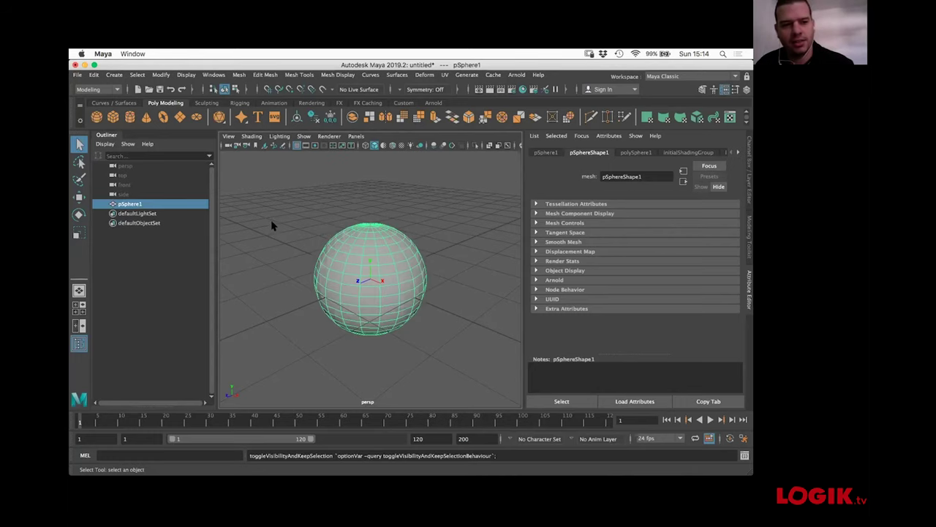
alt+drag(337, 231, 347, 280)
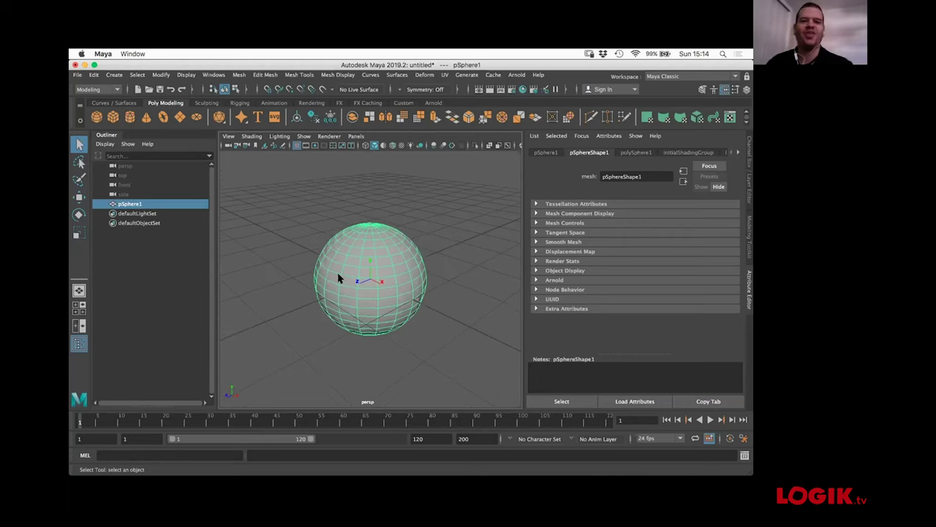
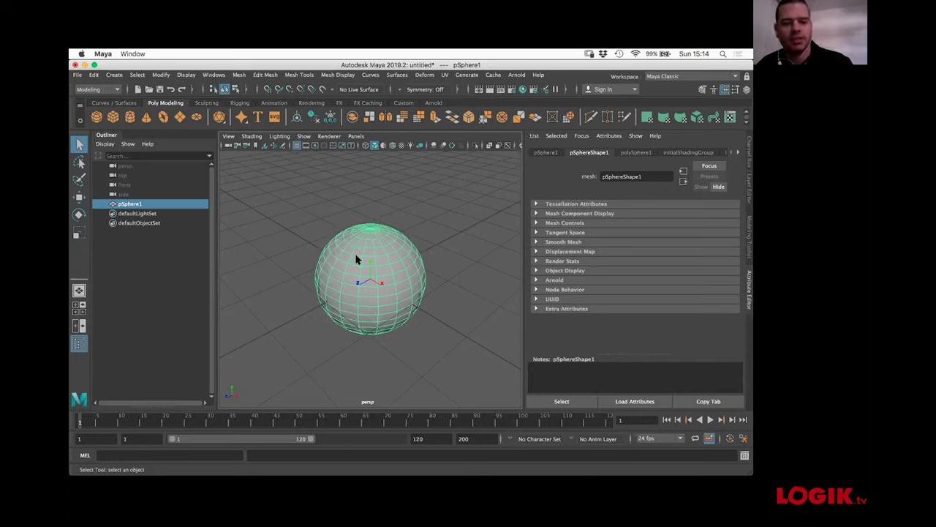
- Move the sphere about 0.3 cm along X and rotate it about -16 degrees around Y
key(w)
drag(403, 296, 415, 305)
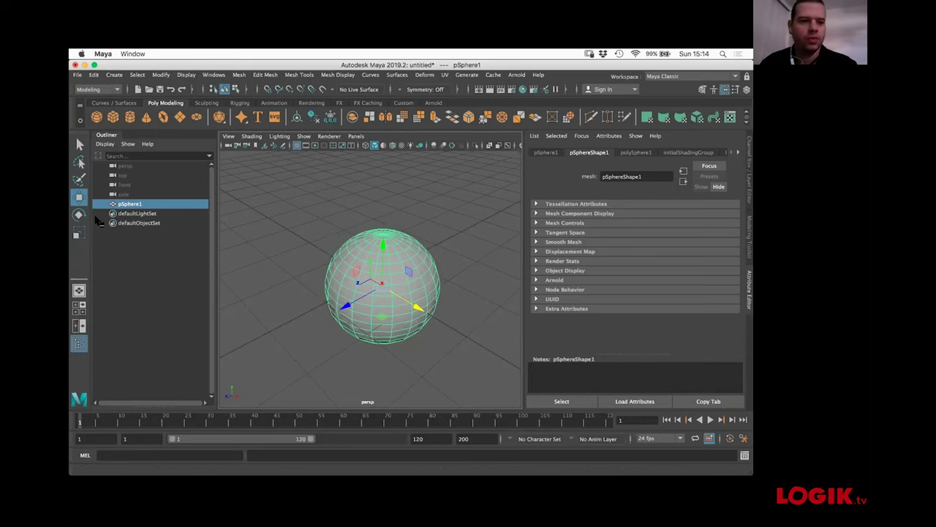
key(e)
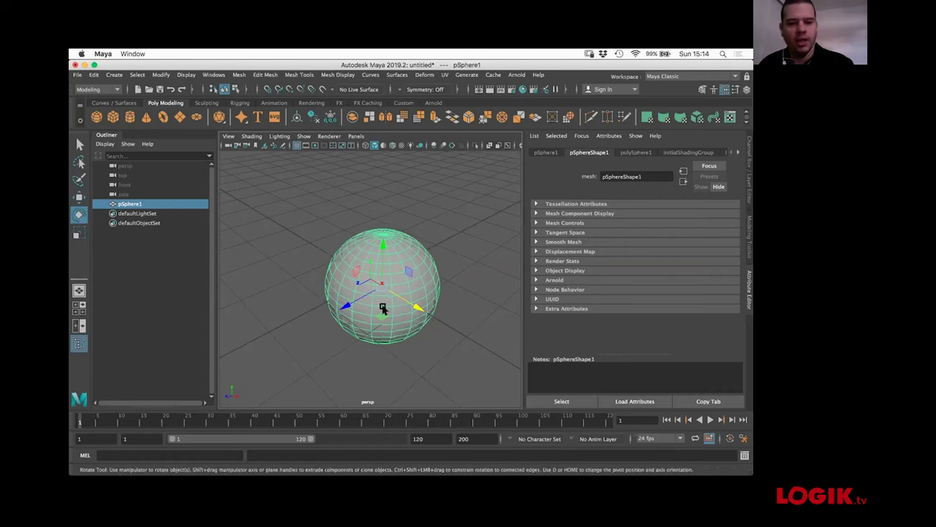
drag(382, 310, 380, 312)
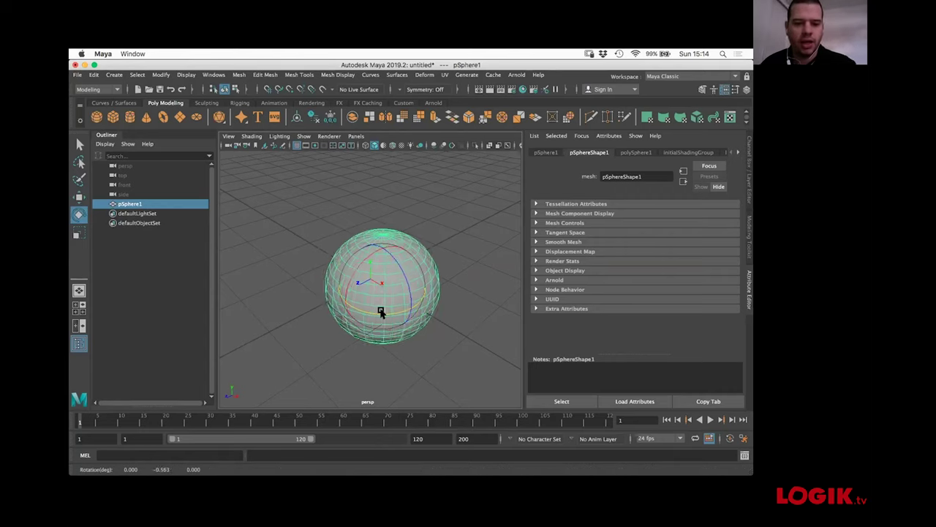
- Scale the sphere up uniformly to about 1.26 on all three axes
key(r)
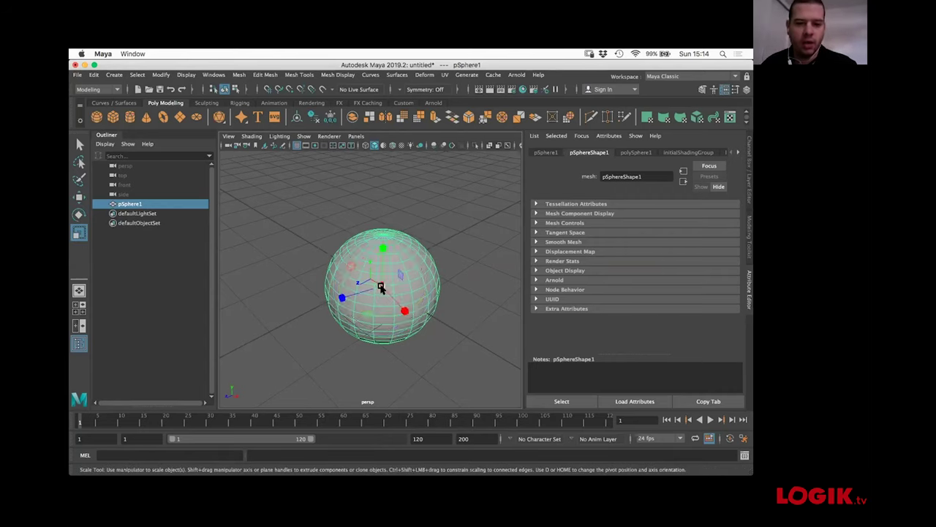
mouse_move(381, 286)
mouse_down()
mouse_move(412, 259)
mouse_move(385, 288)
mouse_up()
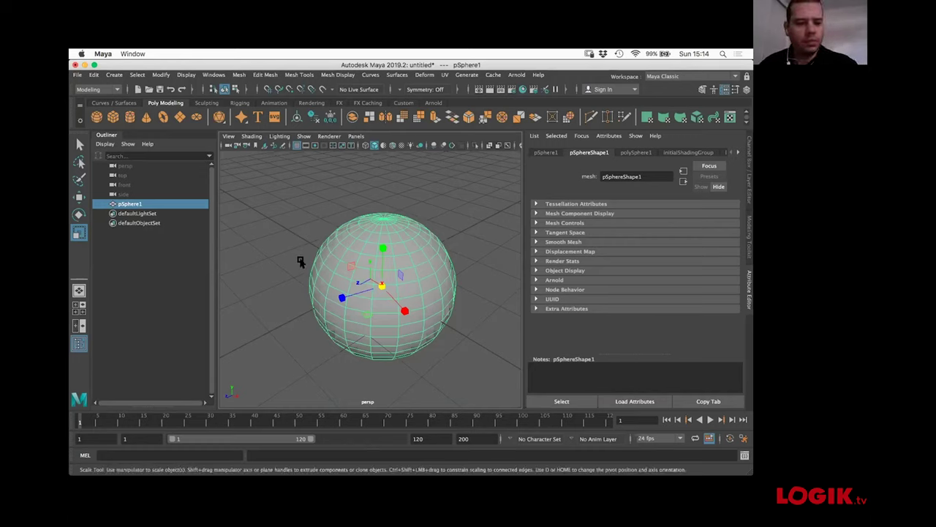
- Reset the sphere's transforms in the Channel Box, setting its translation and rotation to 0 and its X, Y and Z scale to 1
click(747, 165)
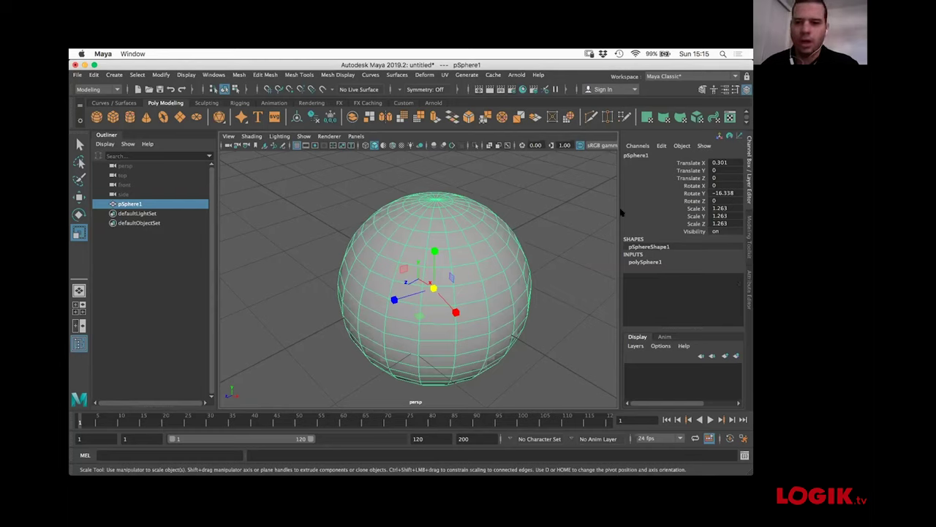
drag(718, 161, 721, 194)
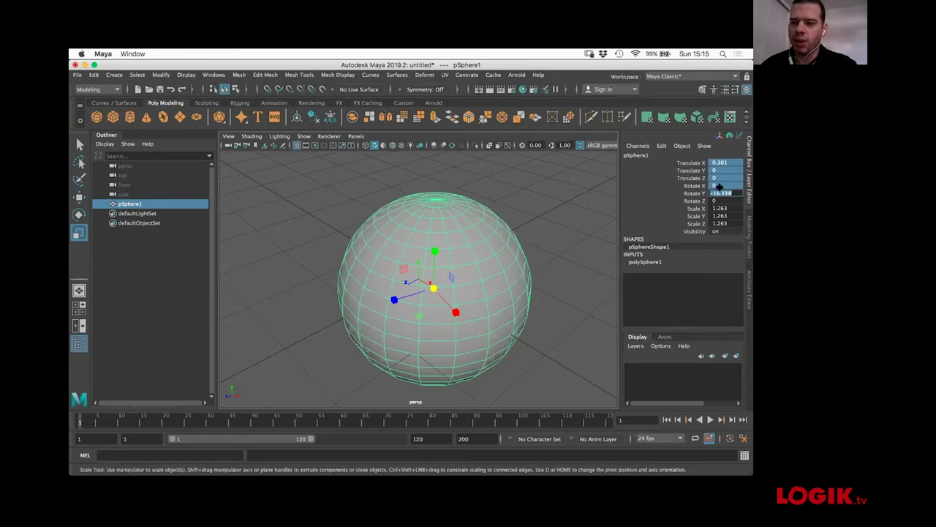
text(0)
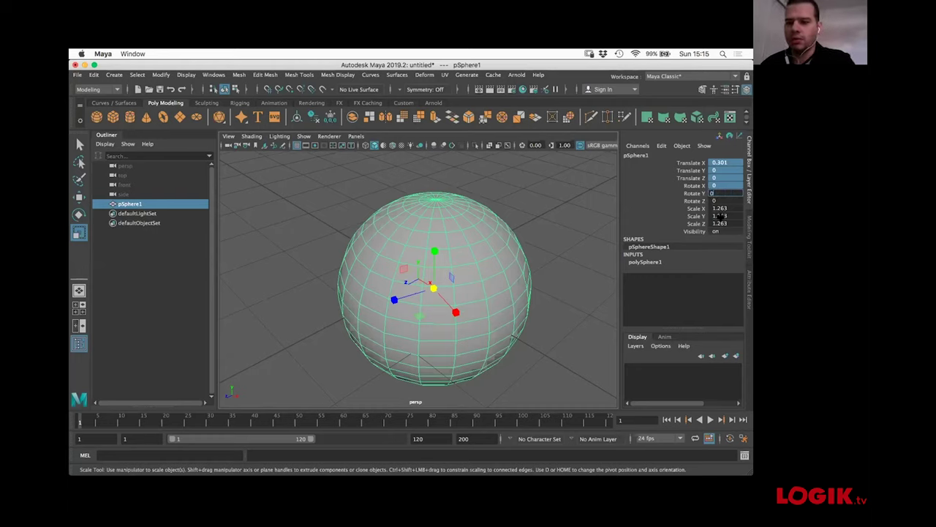
key(Return)
drag(720, 208, 722, 223)
text(1)
key(Return)
mouse_move(399, 252)
alt+mouse_down()
mouse_move(412, 244)
mouse_move(395, 248)
alt+mouse_up()
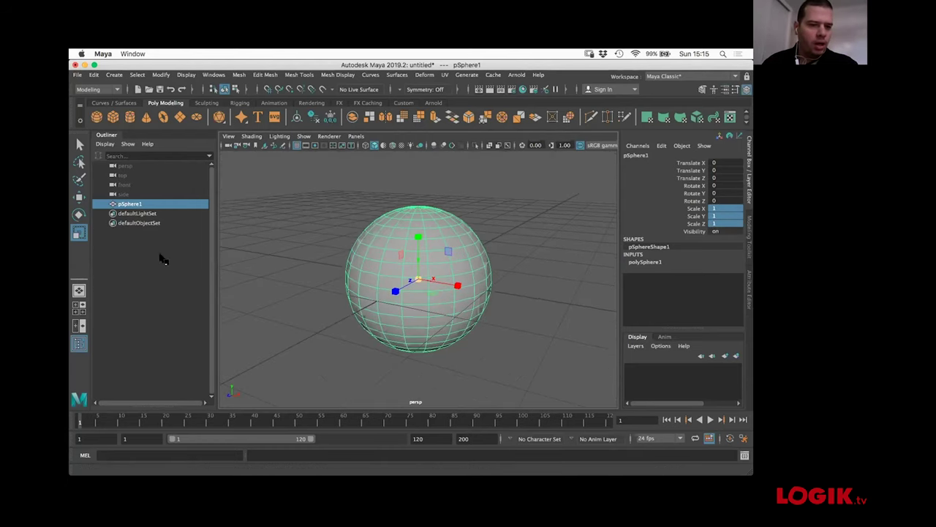
- Switch between the four-view layout and the single perspective view twice, and view the sphere from a higher angle
click(81, 309)
click(79, 291)
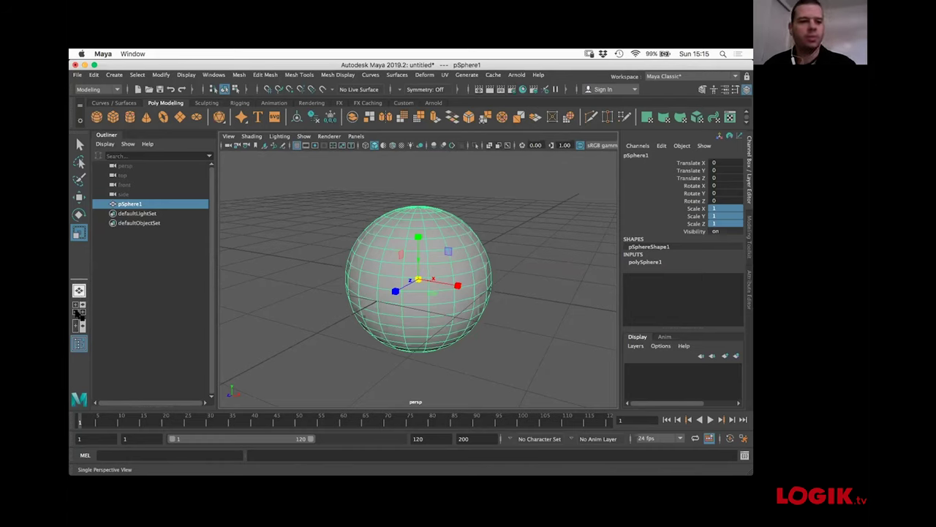
click(81, 310)
click(79, 291)
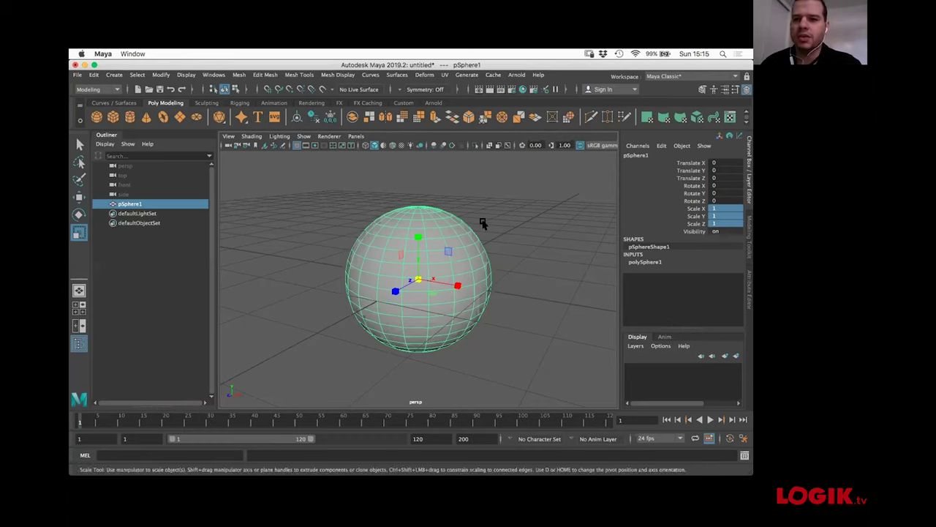
alt+drag(483, 223, 483, 242)
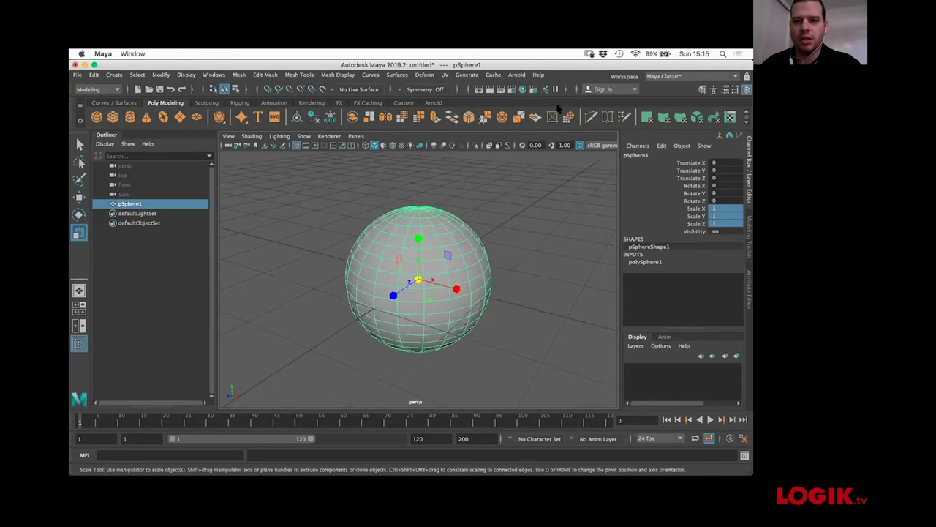
alt+drag(309, 217, 310, 228)
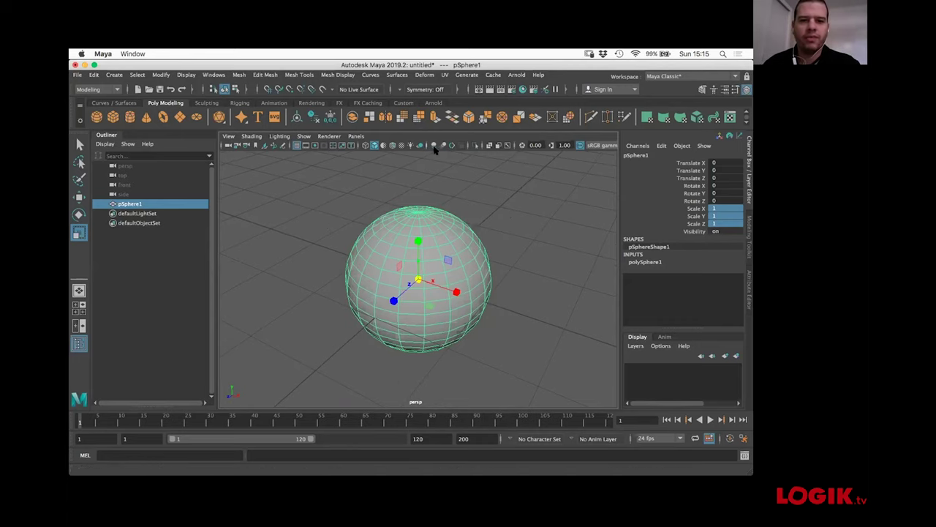
- Compare wireframe and shaded display in the perspective view with smooth mesh preview on the sphere, ending in shaded mode
click(366, 145)
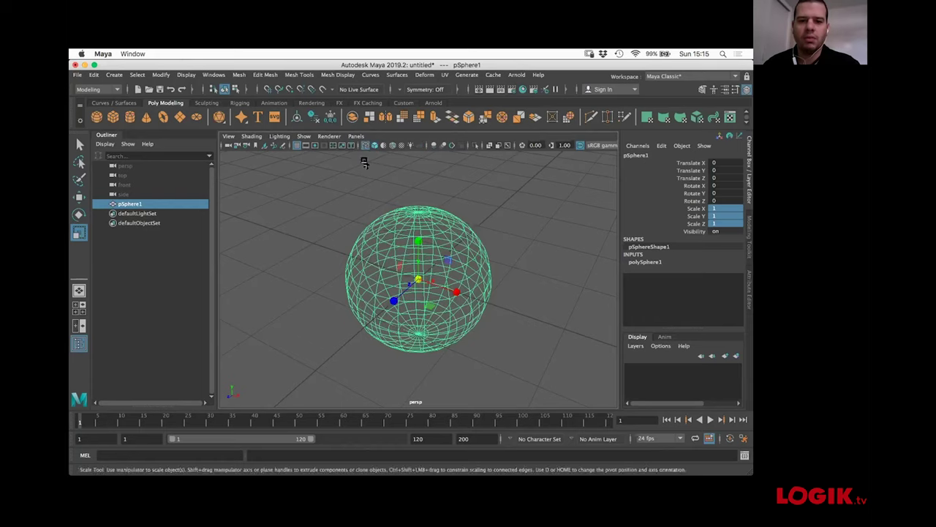
key(3)
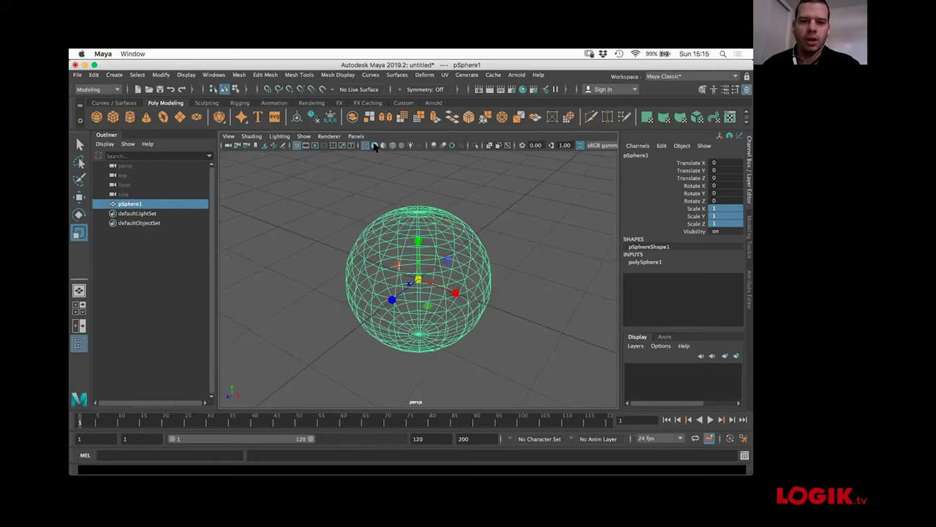
click(374, 146)
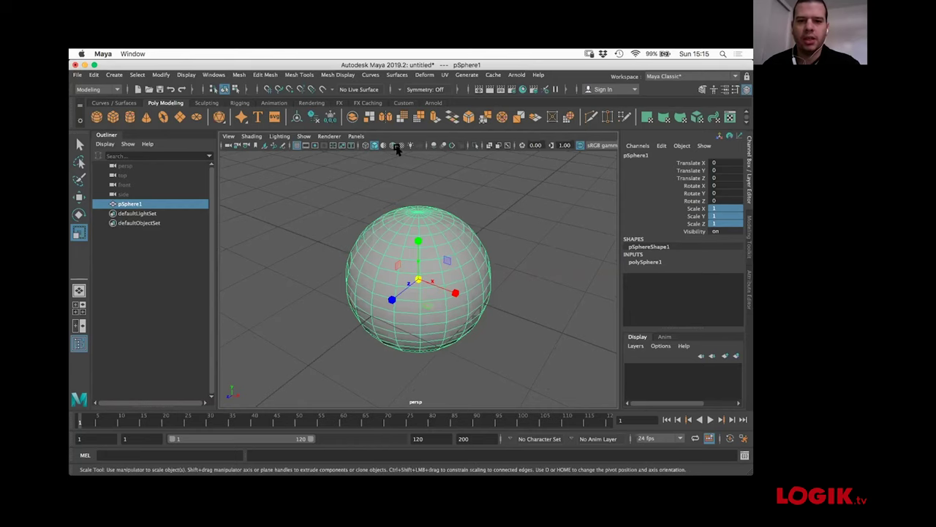
key(4)
key(5)
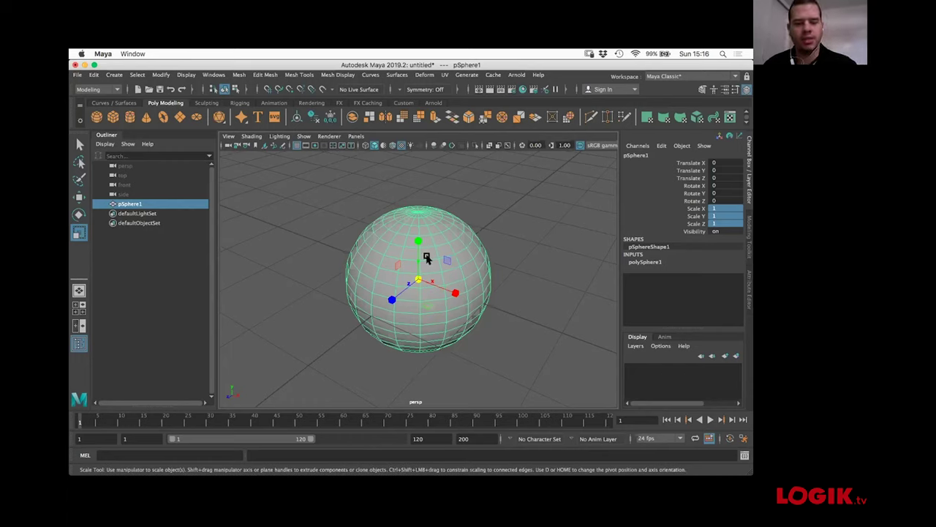
- Delete the sphere and show the whole empty grid in the perspective view
key(w)
key(Delete)
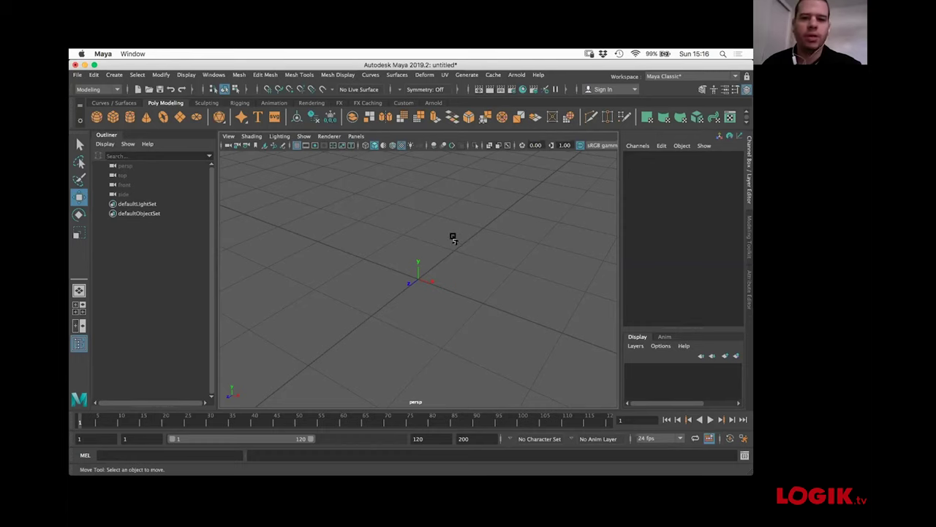
scroll(366, 212, down, 5)
scroll(407, 256, up, 2)
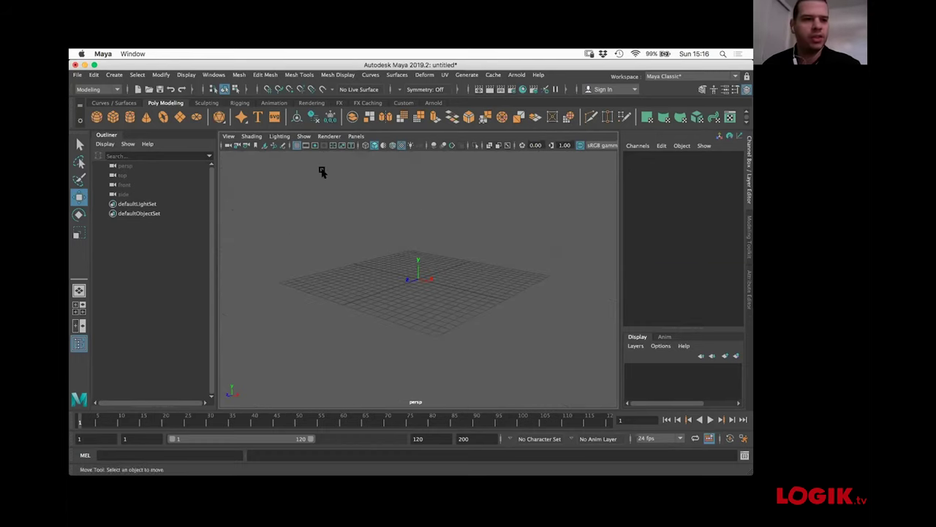
- Import Pepsi_Can.obj from the 08_3d/02_3d_assets/Pepsi_Simple/Obj folder into the scene
click(78, 76)
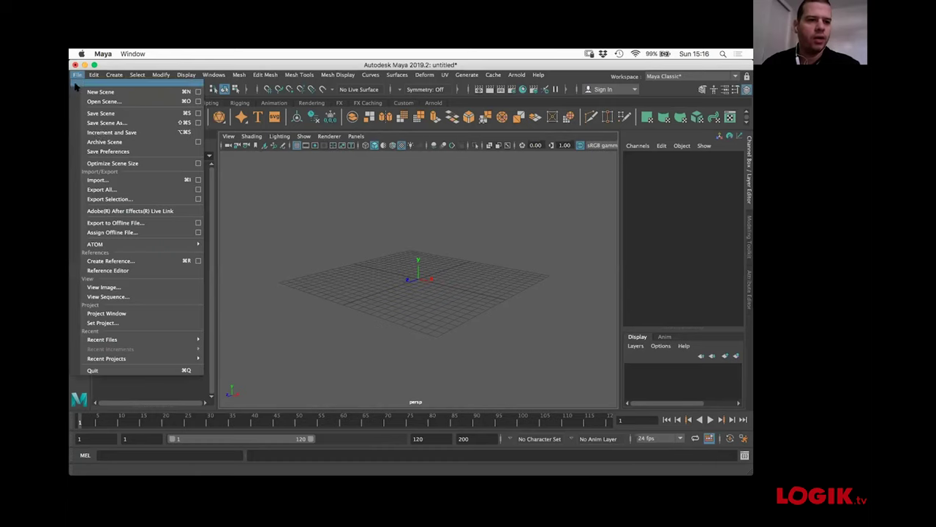
click(135, 180)
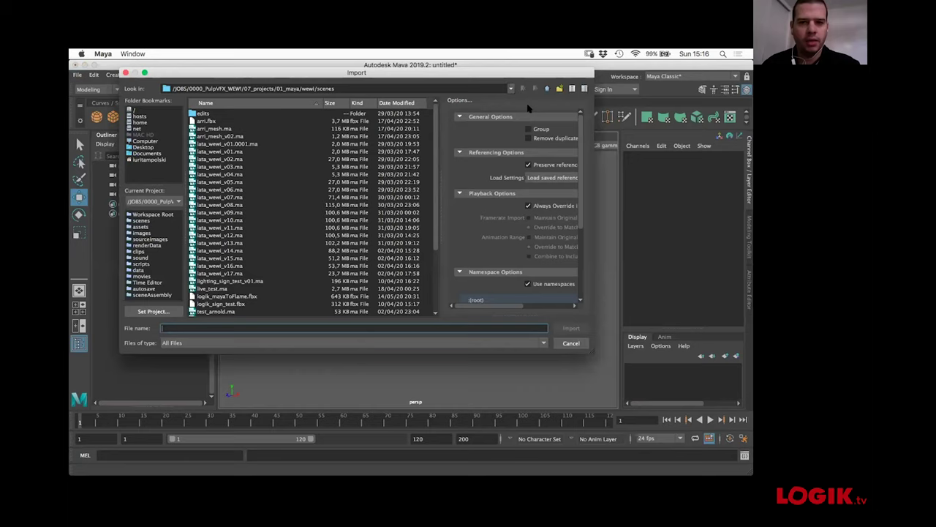
click(546, 89)
click(546, 89)
click(546, 89)
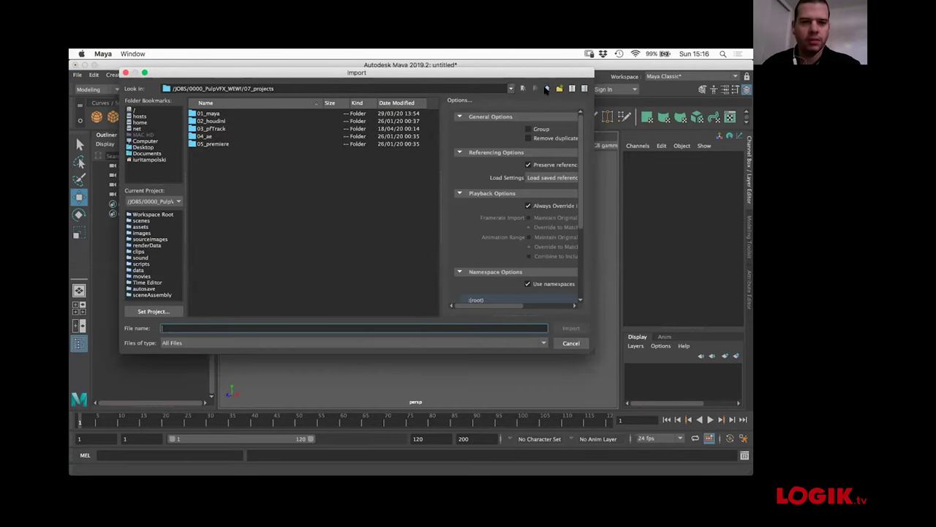
click(546, 89)
double_click(206, 167)
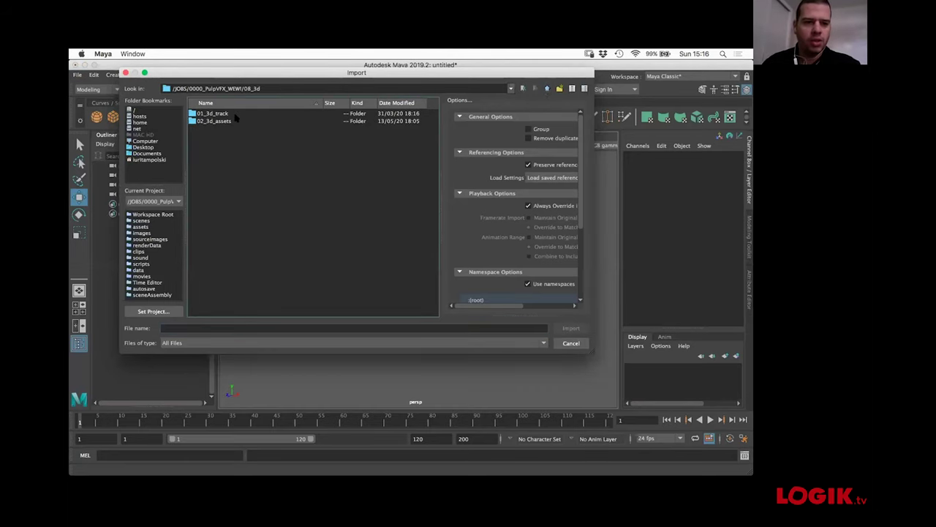
double_click(219, 121)
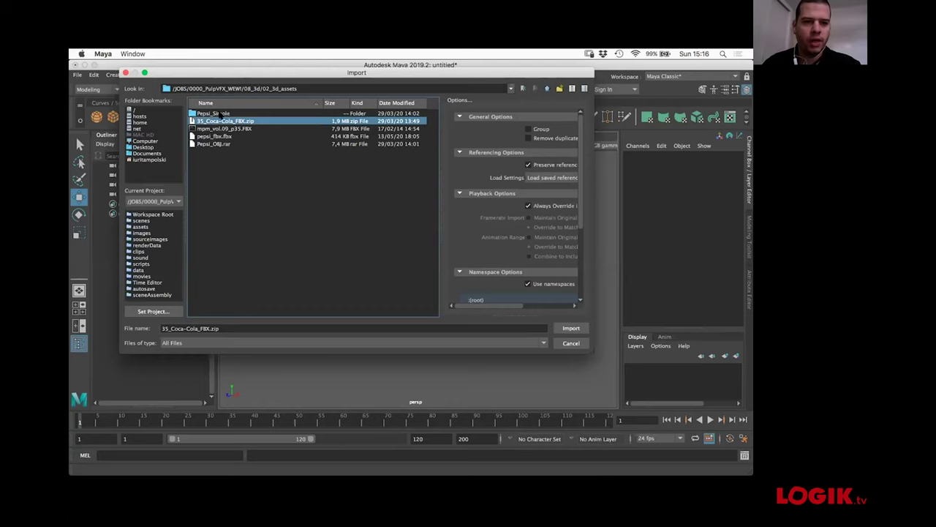
double_click(219, 114)
double_click(210, 151)
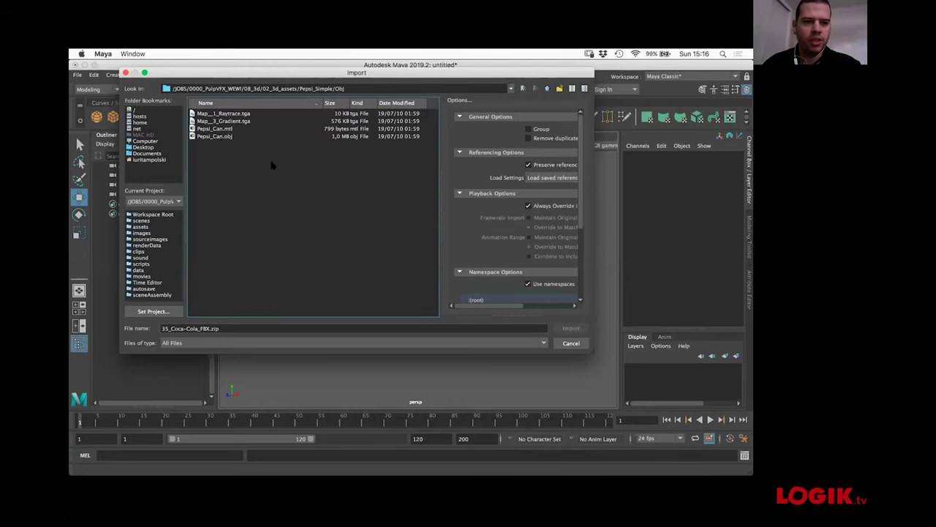
click(218, 136)
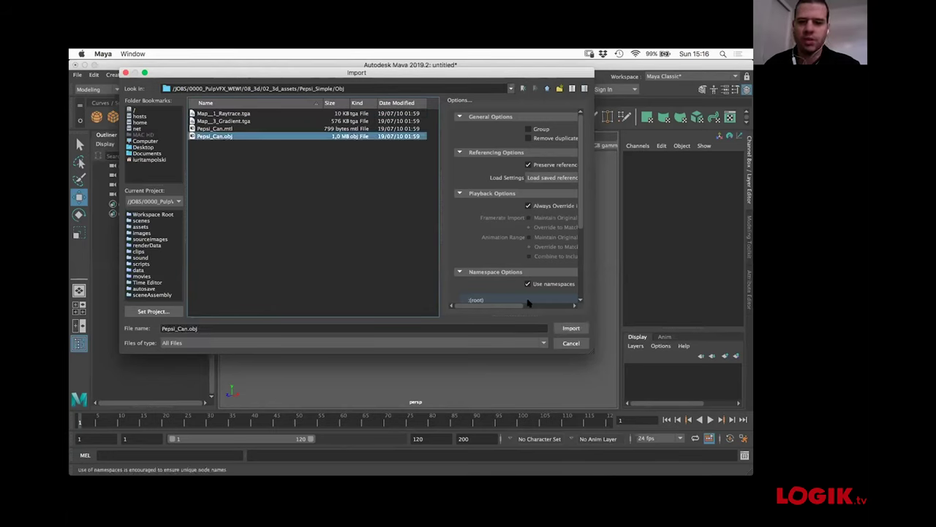
click(571, 330)
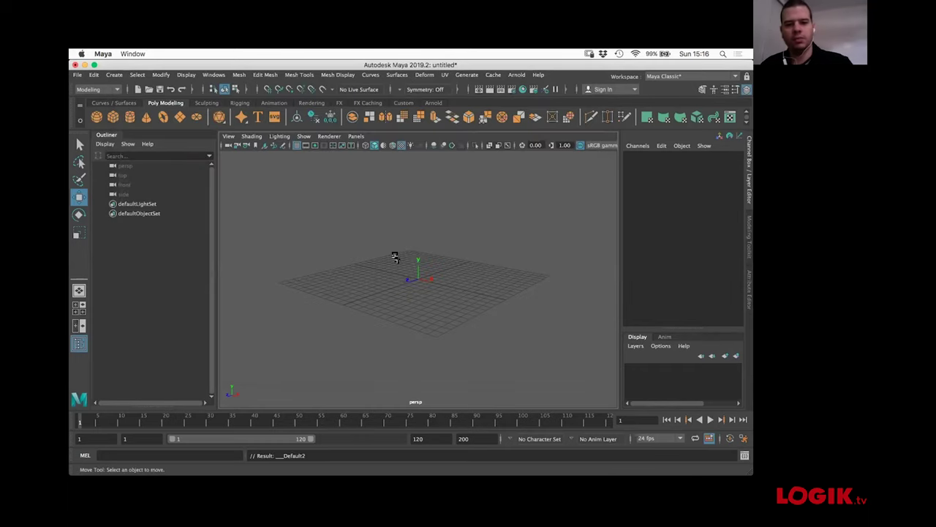
- Frame the imported can in the perspective view, and show it whole in a maximized front view
key(f)
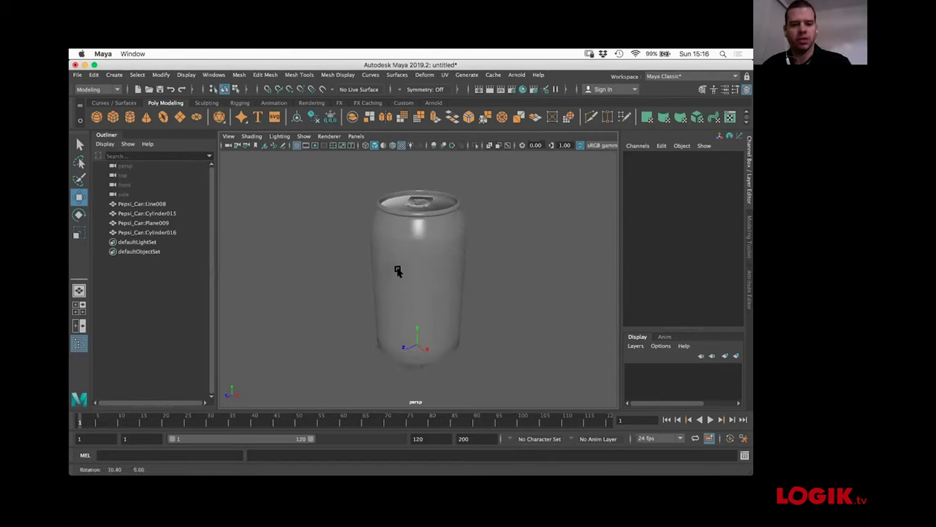
key(space)
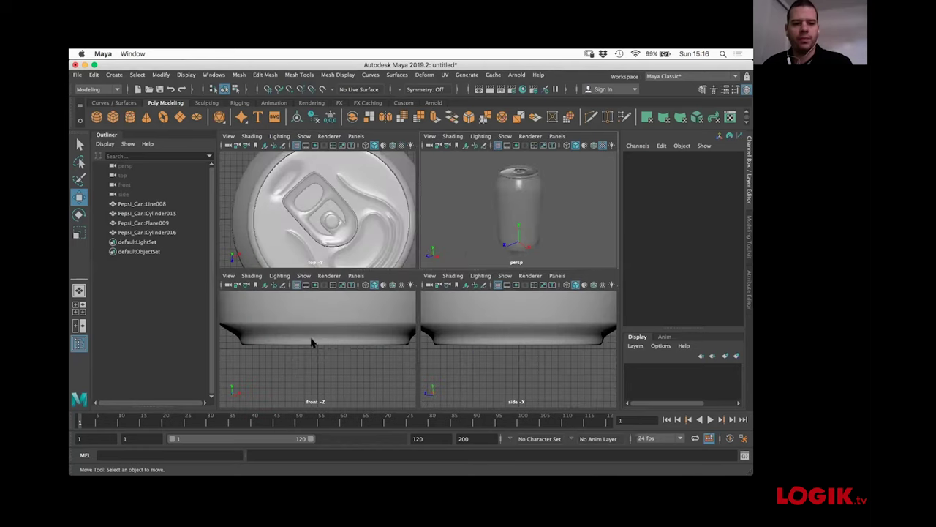
key(space)
key(f)
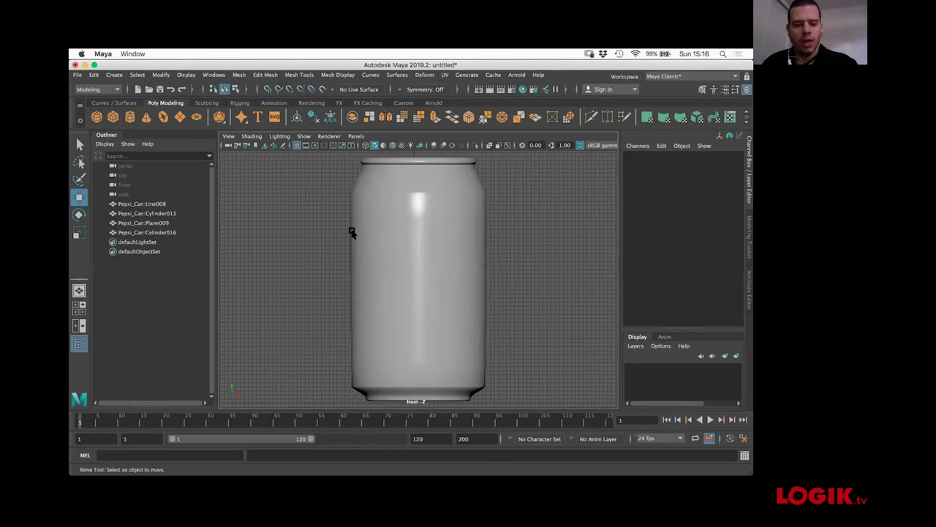
scroll(344, 263, down, 2)
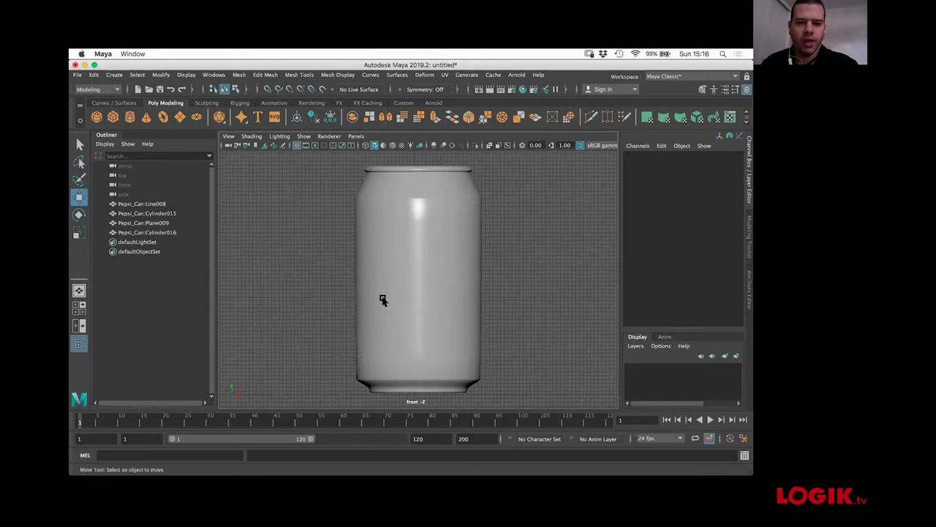
alt+middle_drag(383, 297, 391, 282)
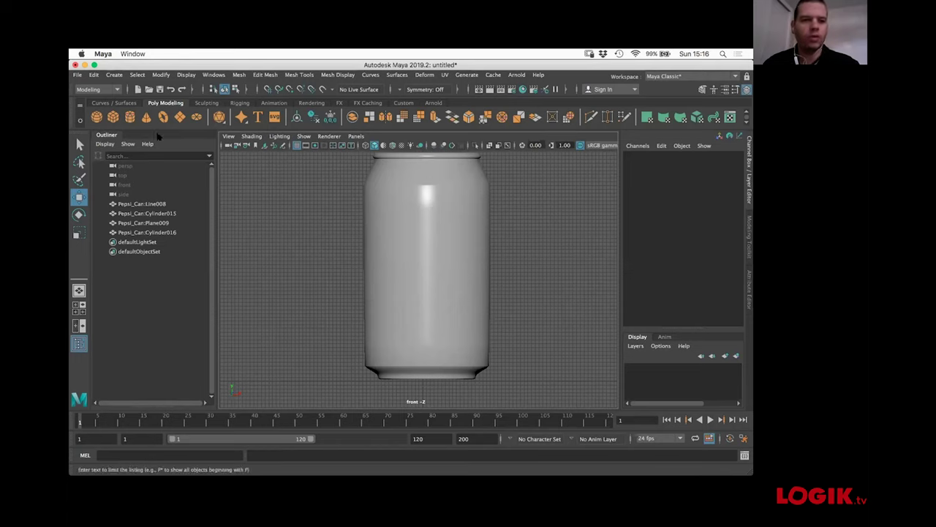
- Measure the can's height beside it in the front view with the Distance Tool snapped to the grid, and select the upper locator
click(113, 76)
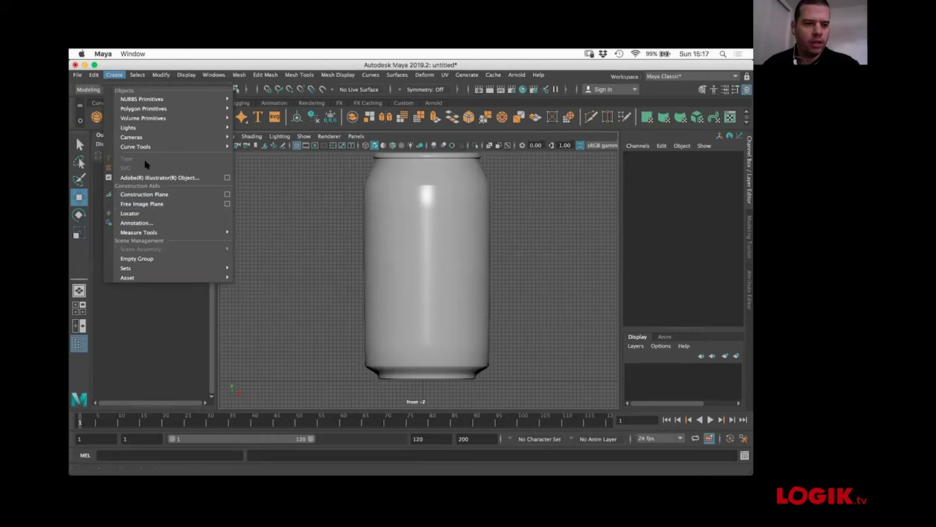
mouse_move(150, 233)
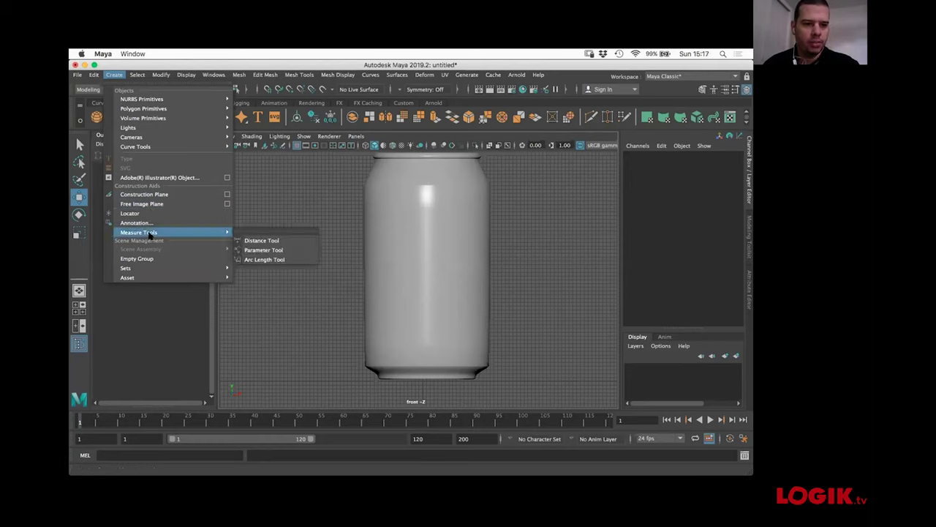
click(257, 242)
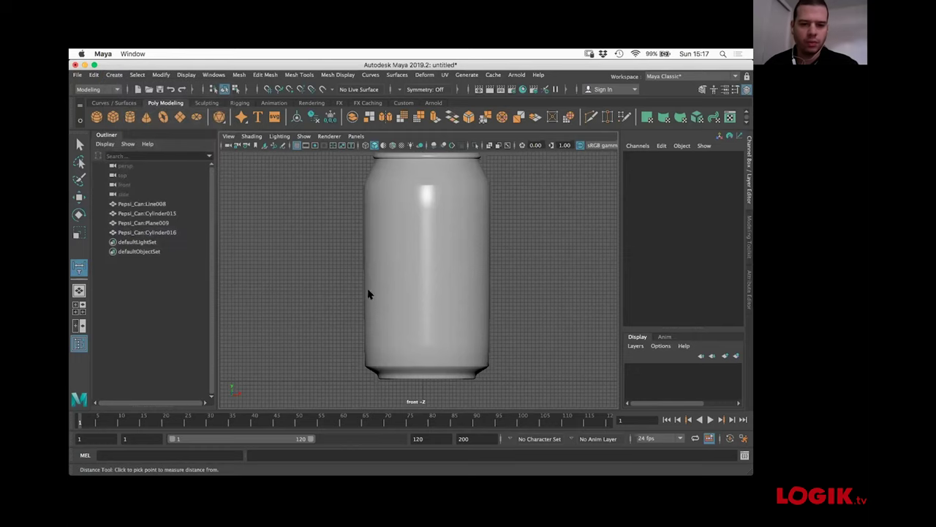
key(x)
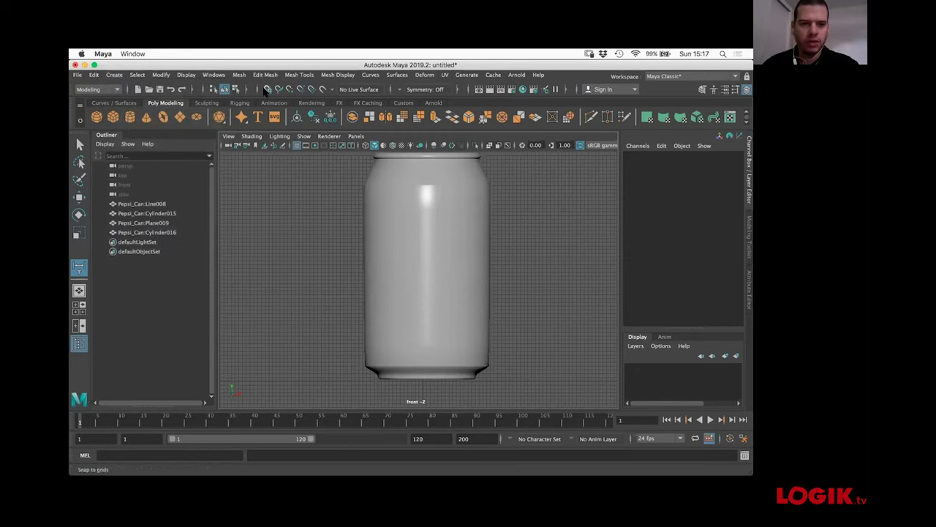
click(340, 381)
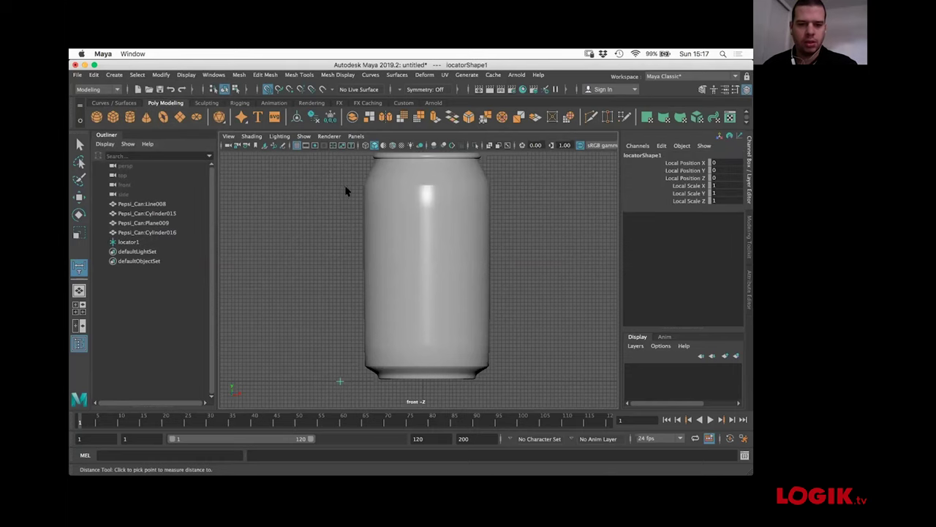
alt+middle_drag(345, 188, 346, 205)
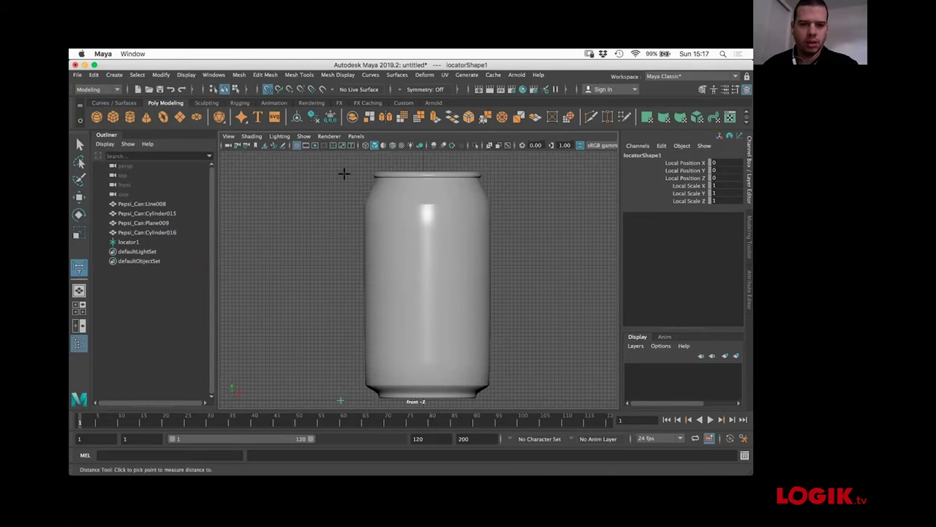
click(346, 174)
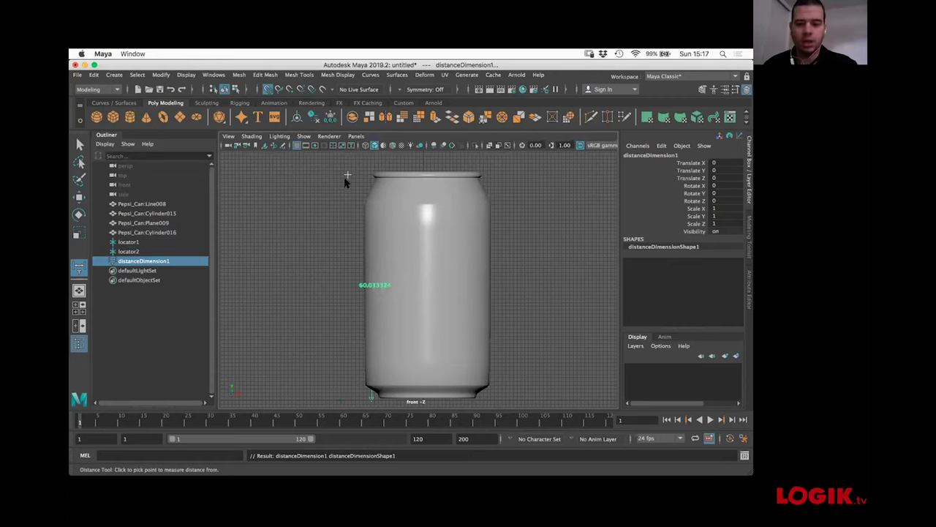
click(144, 250)
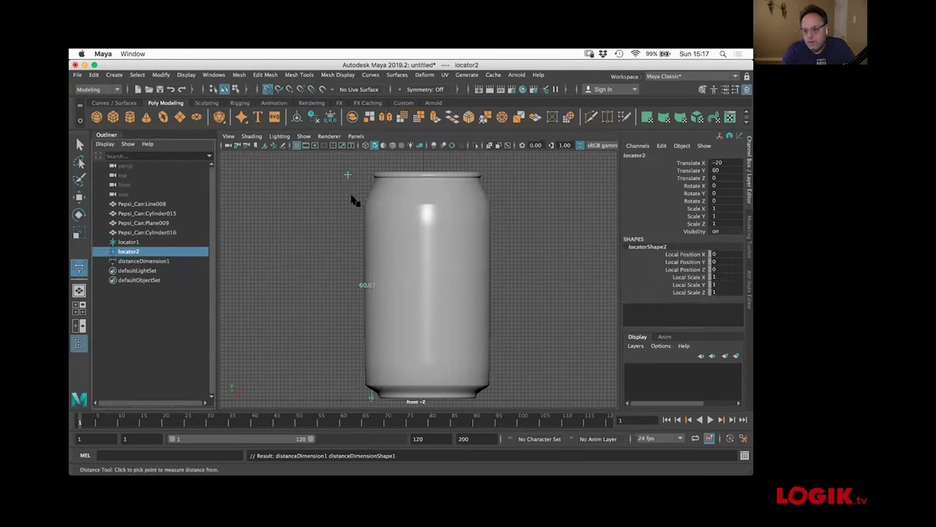
- Move the upper locator down beside the can in the front view, to X -22 and Y 12
key(w)
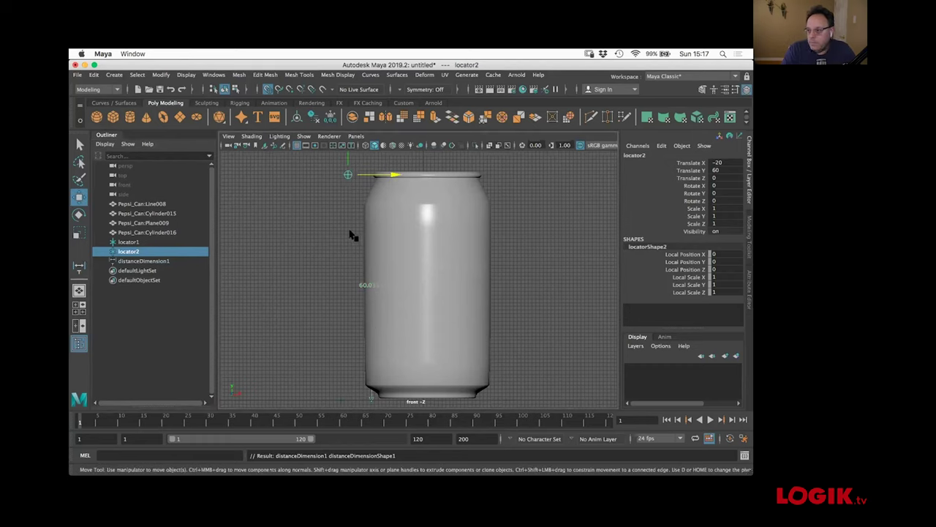
mouse_move(345, 245)
alt+middle_down()
mouse_move(359, 230)
mouse_move(353, 241)
alt+middle_up()
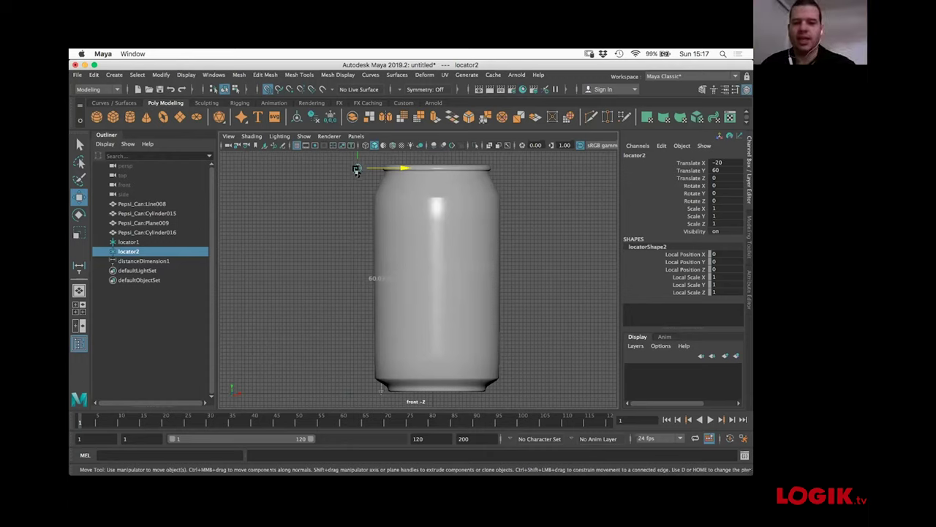
drag(356, 168, 355, 227)
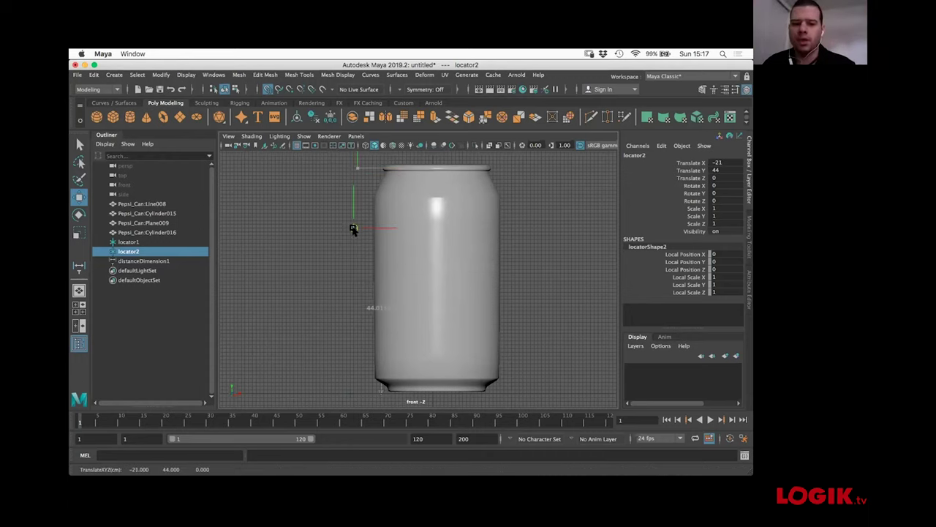
mouse_move(352, 334)
middle_down()
mouse_move(354, 356)
mouse_move(351, 349)
middle_up()
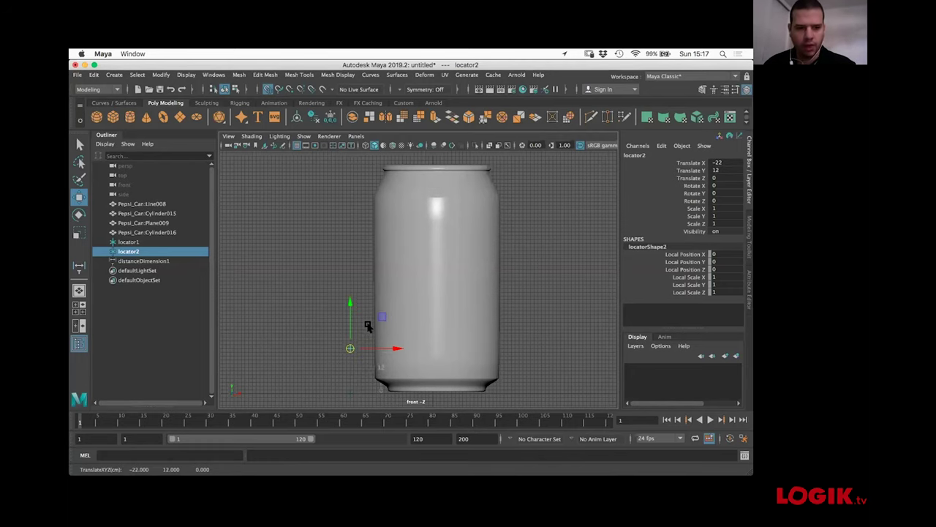
- Check the linear working unit and its available options in the general application preferences, leaving it at centimeter
click(158, 233)
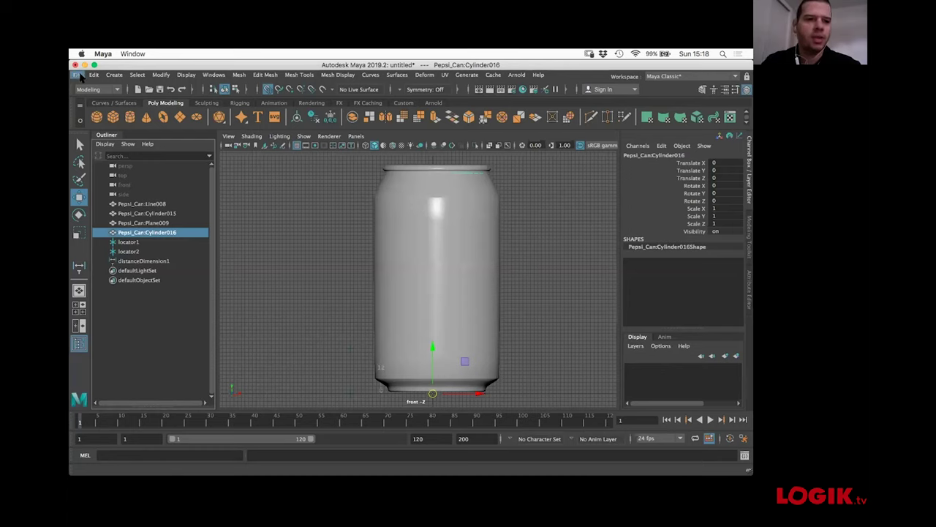
click(213, 75)
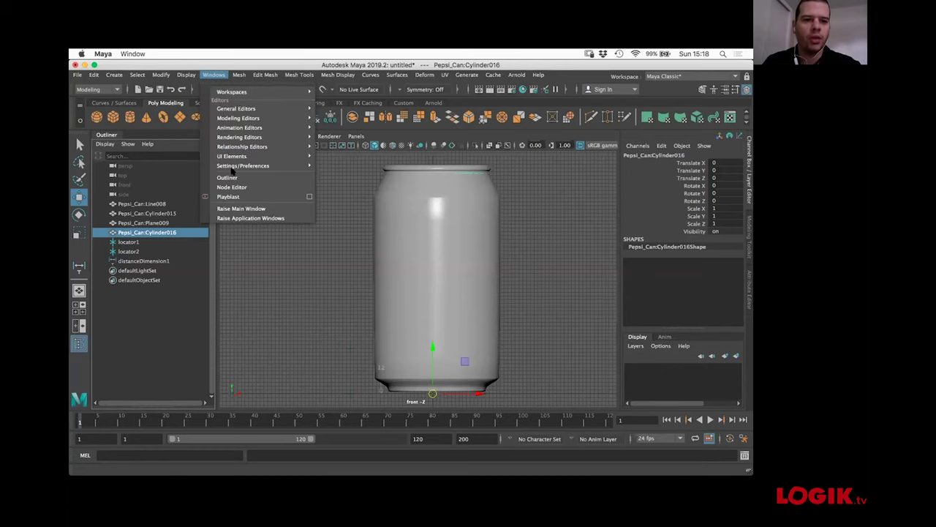
mouse_move(241, 167)
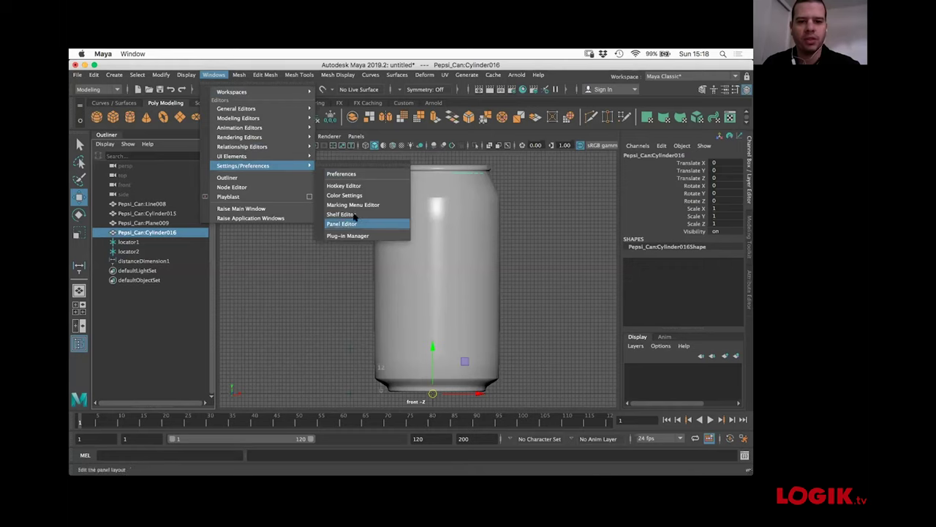
click(354, 177)
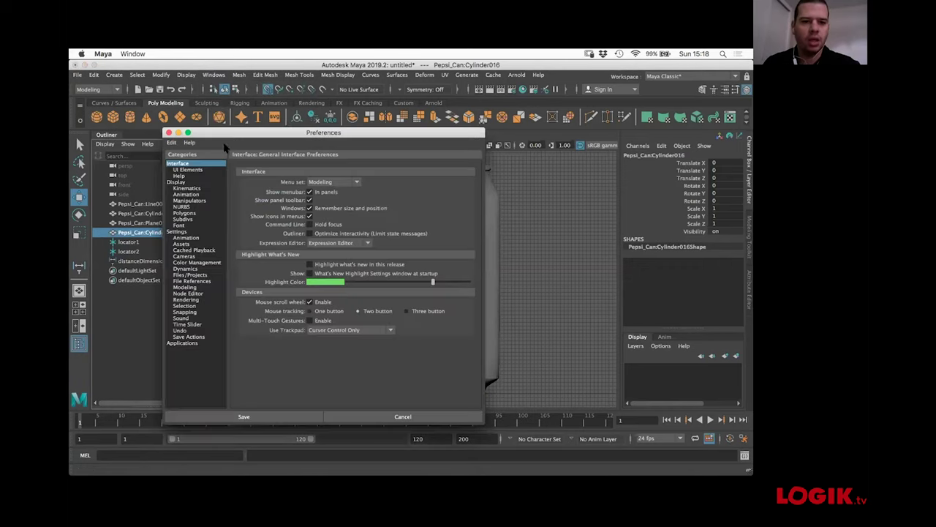
click(182, 232)
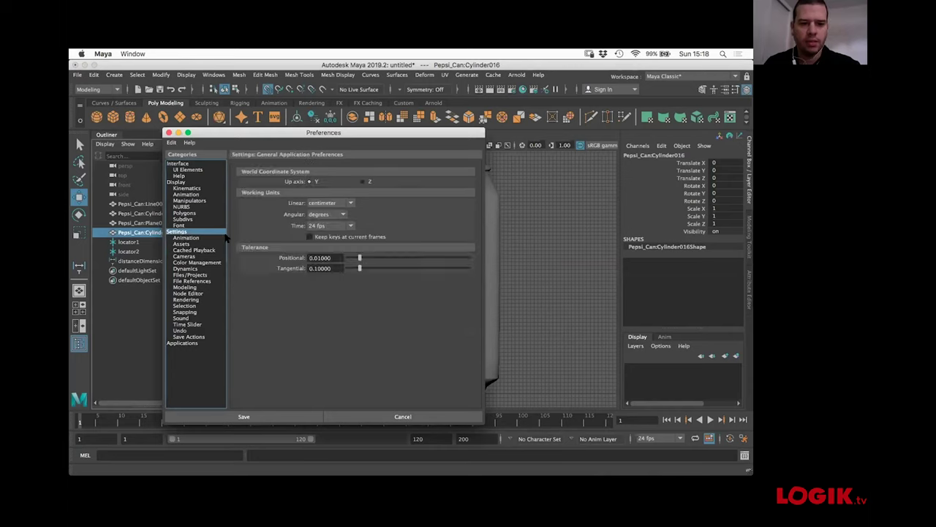
click(327, 205)
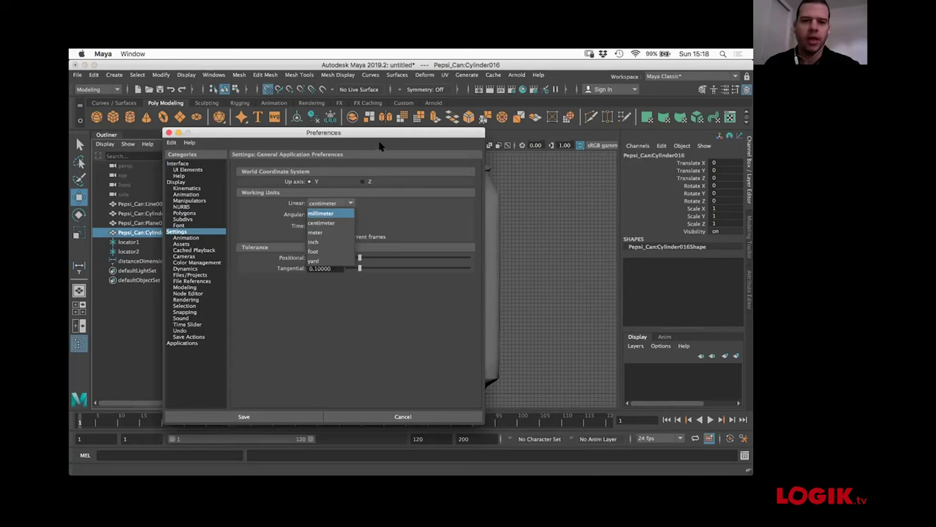
click(428, 150)
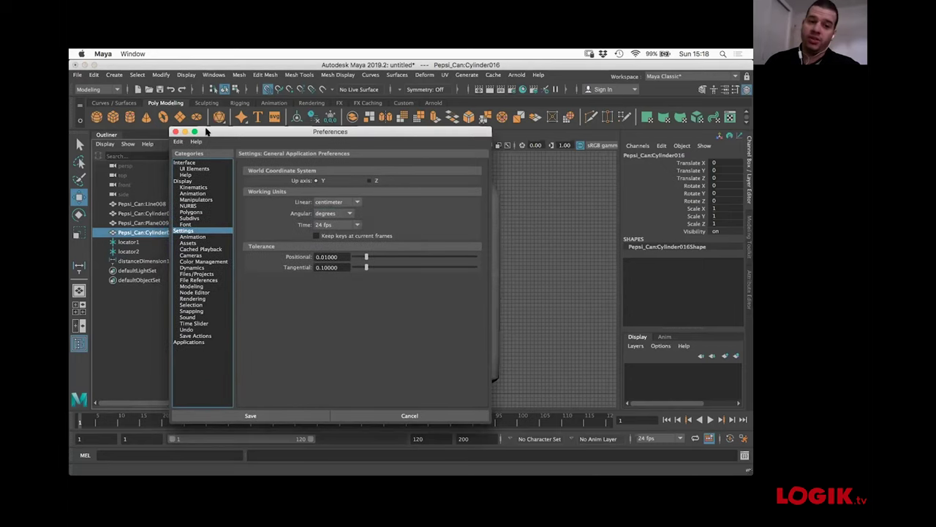
click(170, 133)
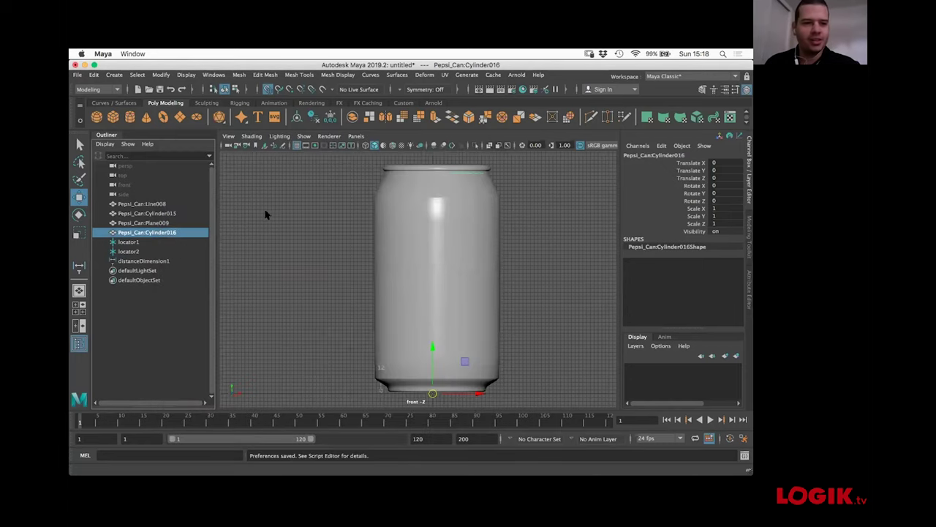
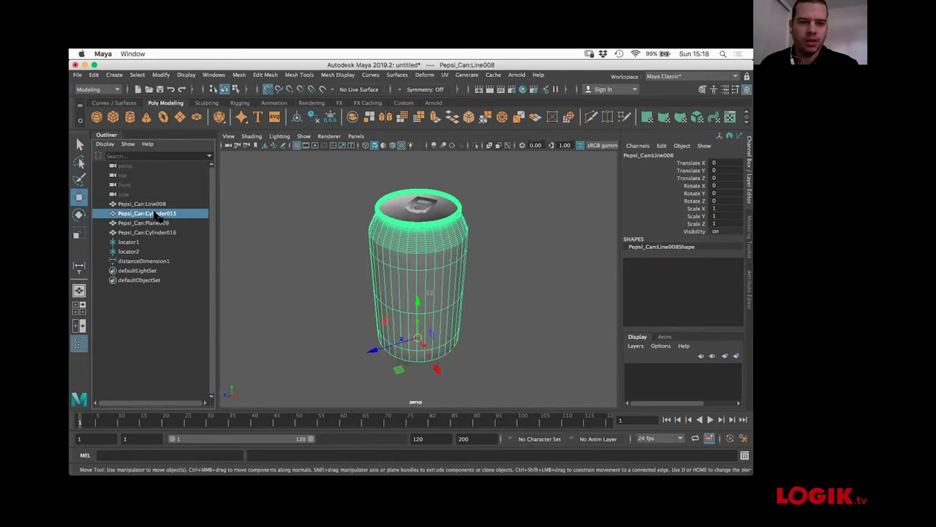
- Select all four can parts and scale them uniformly to about 0.197 in the front view to match the 12 cm dimension
click(157, 233)
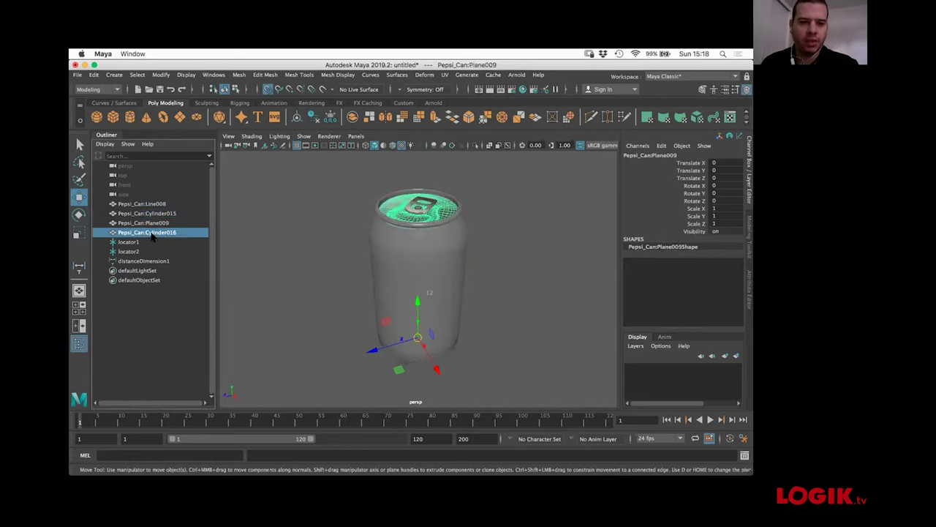
shift+click(151, 206)
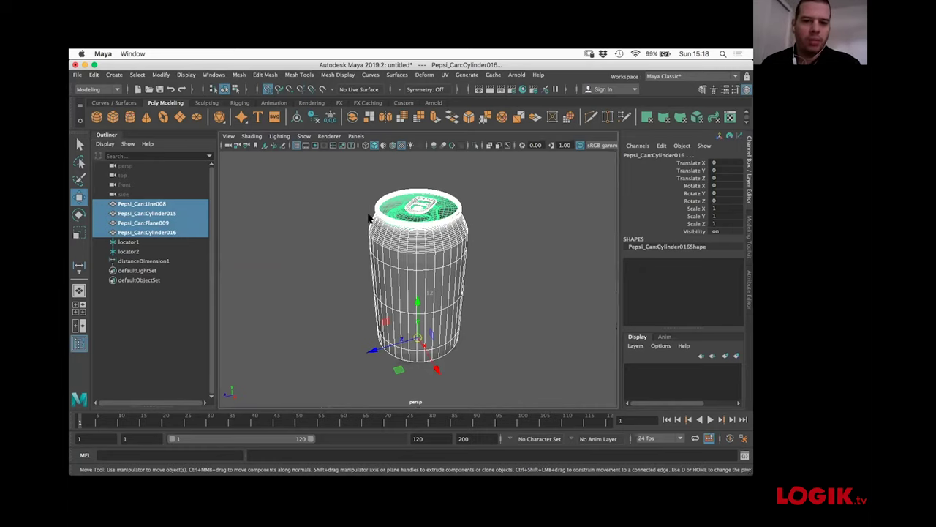
key(space)
key(space)
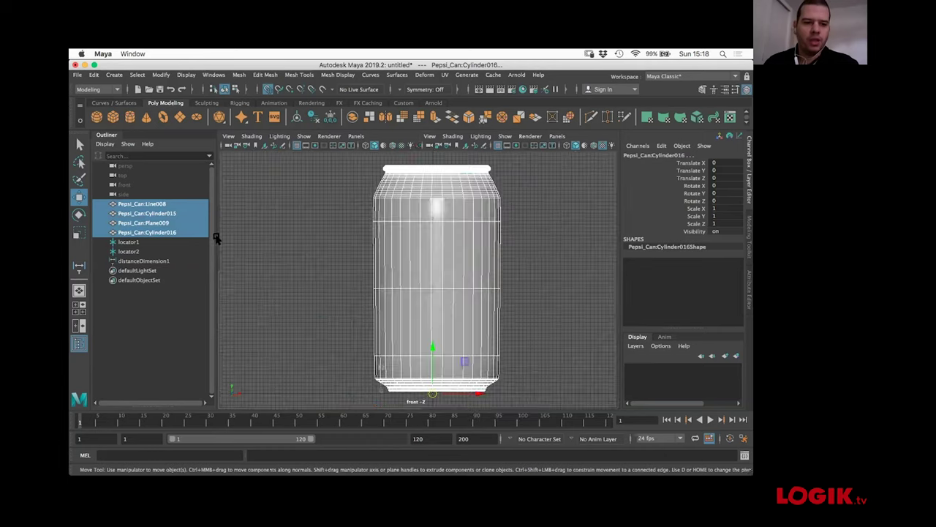
key(r)
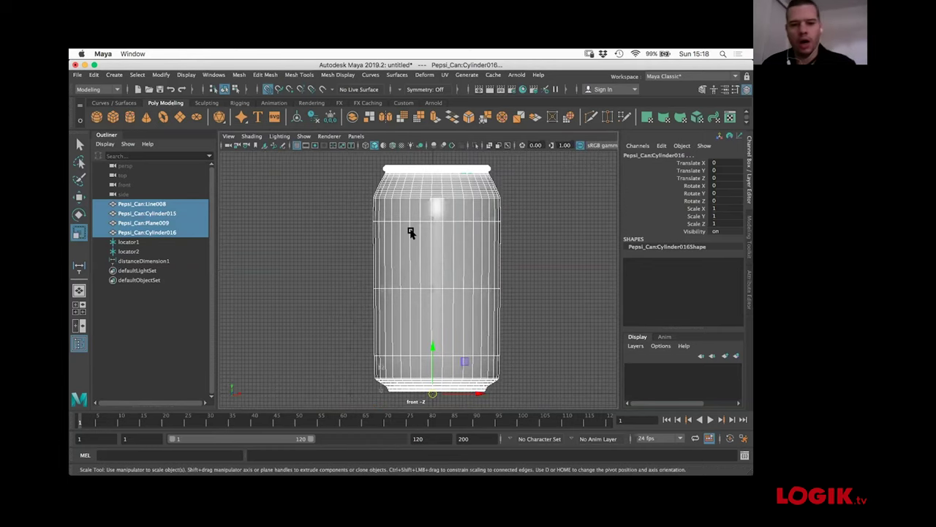
drag(431, 395, 241, 439)
key(f)
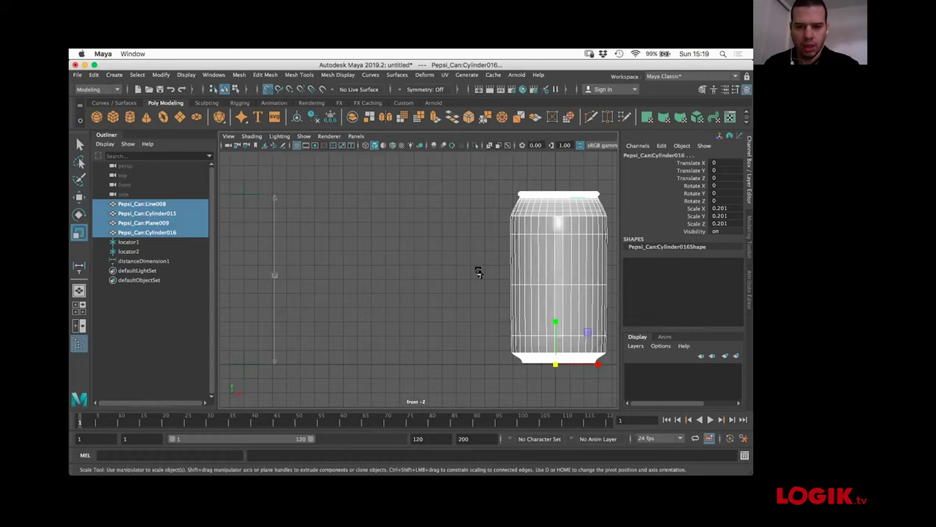
drag(556, 362, 554, 362)
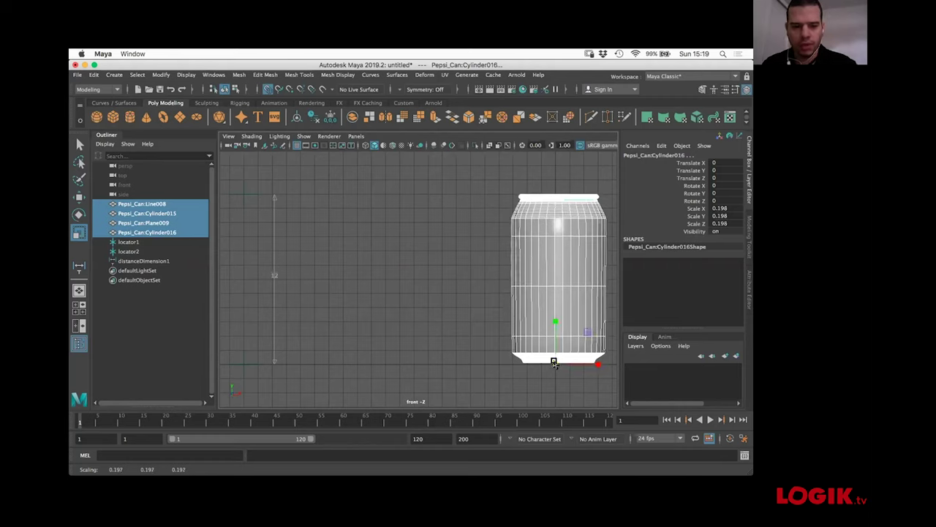
- Try moving the selected can parts sideways and upward on the grid, and undo the moves while keeping their scale
key(w)
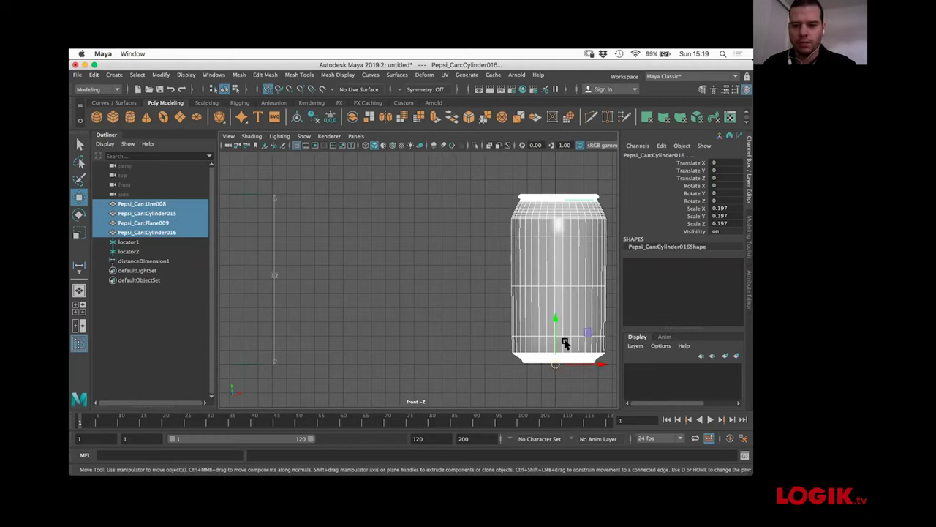
drag(561, 355, 487, 364)
key(z)
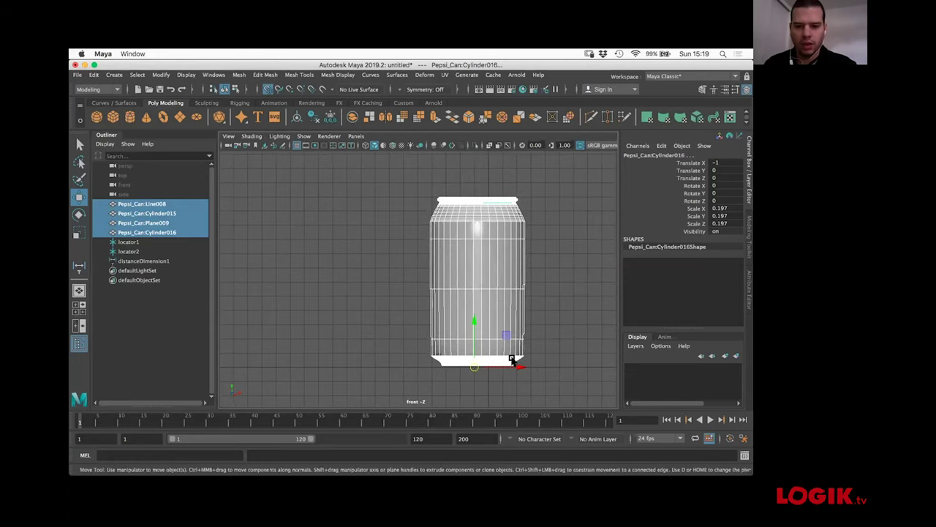
key(z)
key(shift+z)
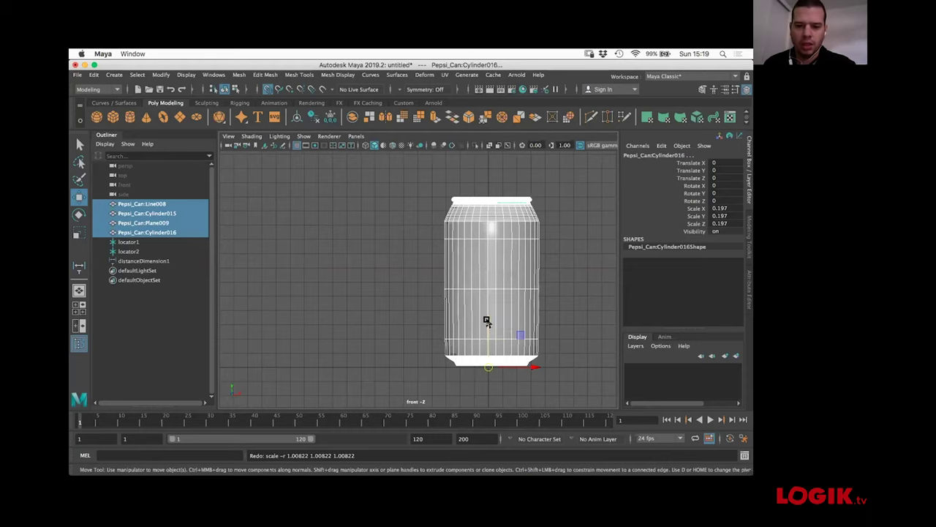
mouse_move(486, 321)
mouse_down()
mouse_move(488, 284)
mouse_move(493, 314)
mouse_up()
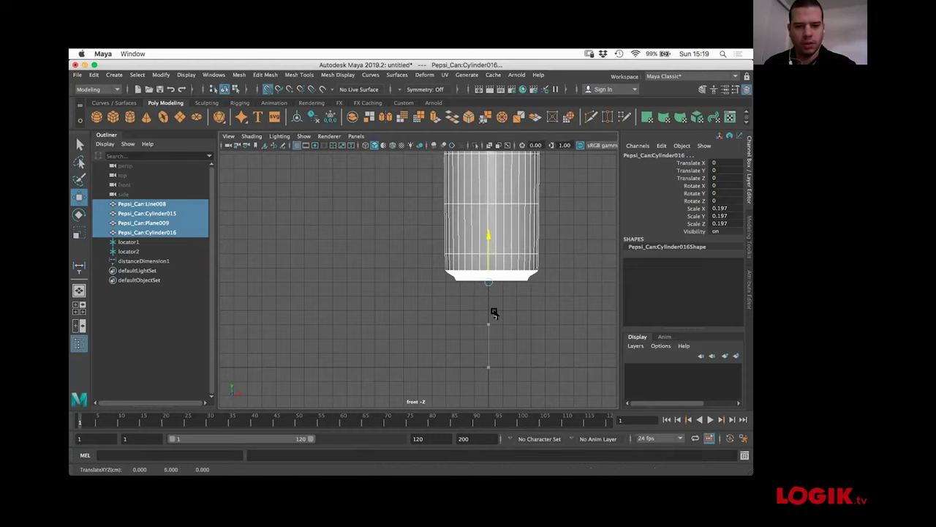
key(z)
- Try raising the can parts' pivot 10 units in pivot editing mode, and undo the pivot change
key(d)
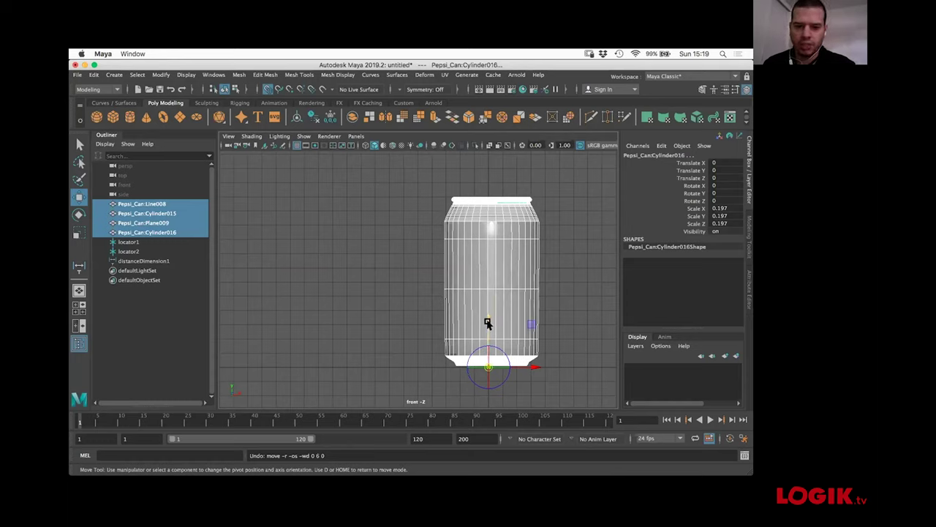
drag(487, 322, 492, 278)
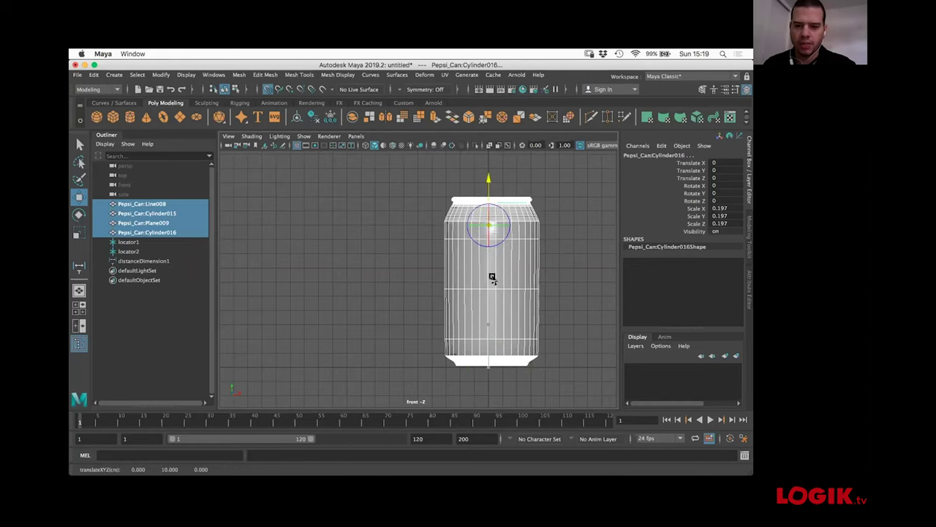
key(ctrl+z)
key(d)
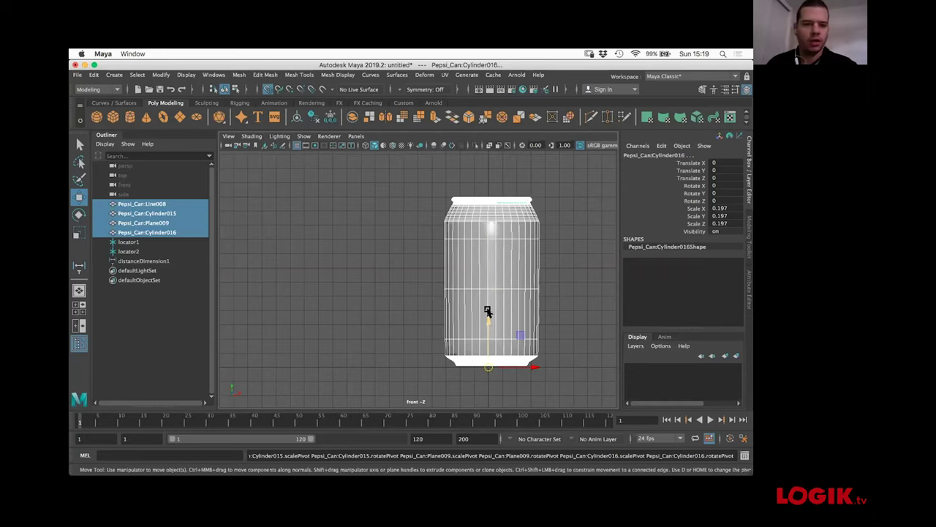
- Delete both locators and the distance dimension, and frame the whole can in the front view
scroll(439, 293, down, 2)
scroll(431, 292, down, 1)
click(141, 242)
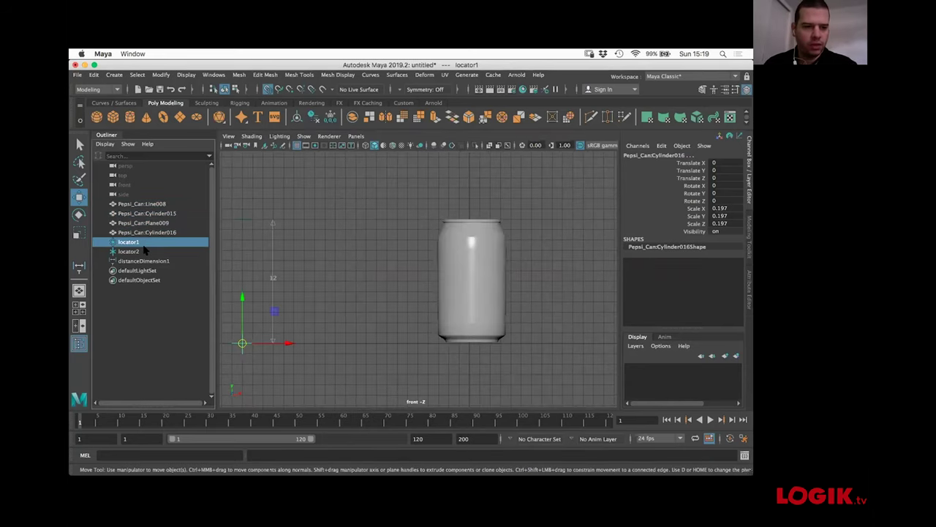
shift+click(146, 261)
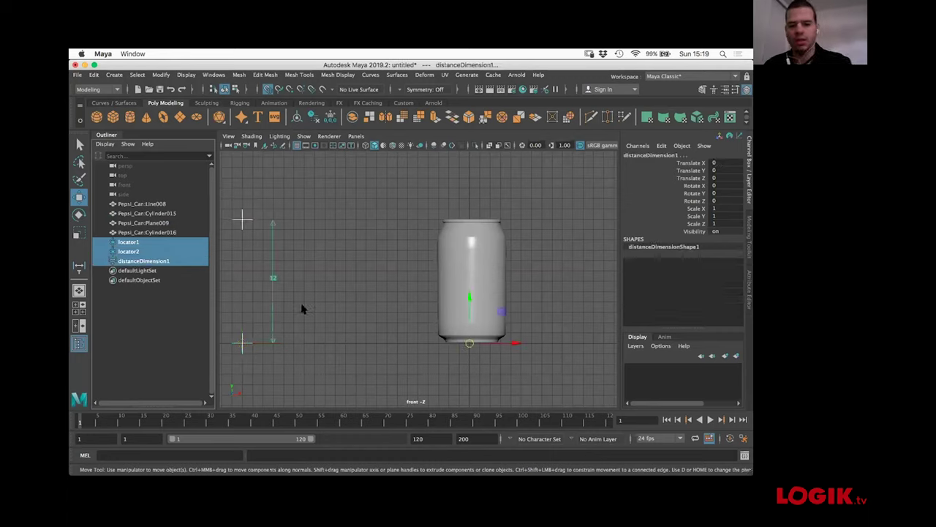
key(Delete)
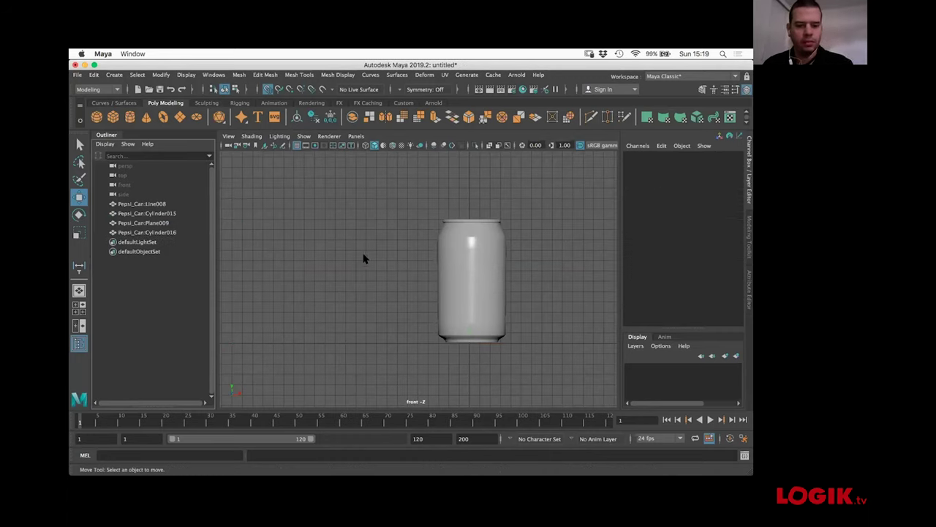
key(a)
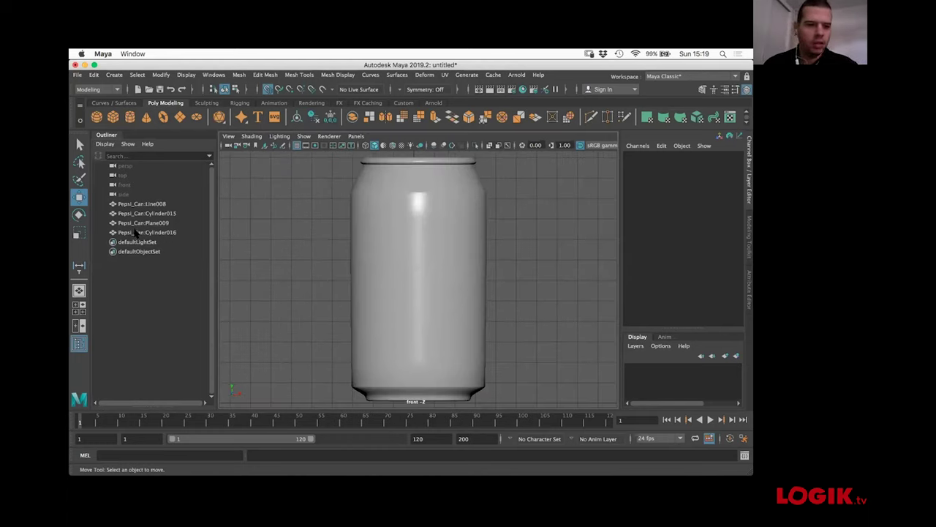
- Select the can body Pepsi_Can:Line008 and switch it to face selection mode with its base in view
click(140, 205)
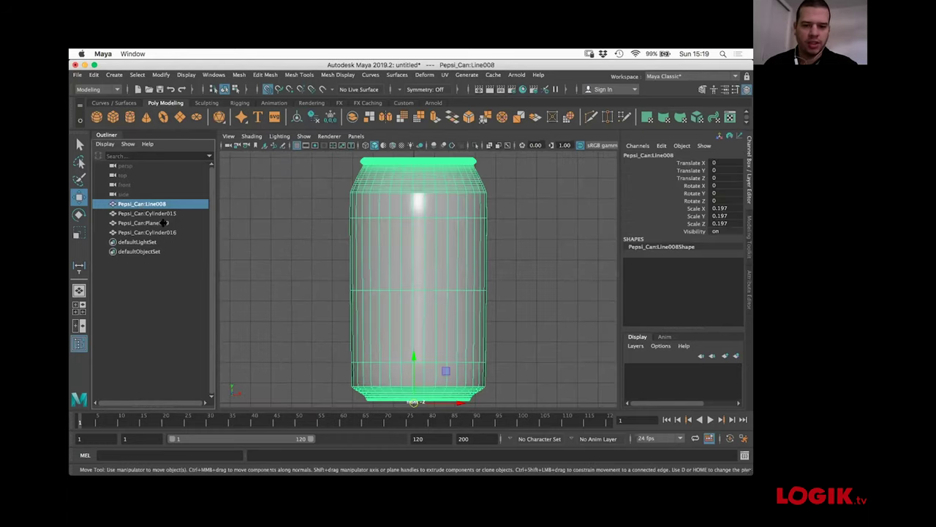
key(space)
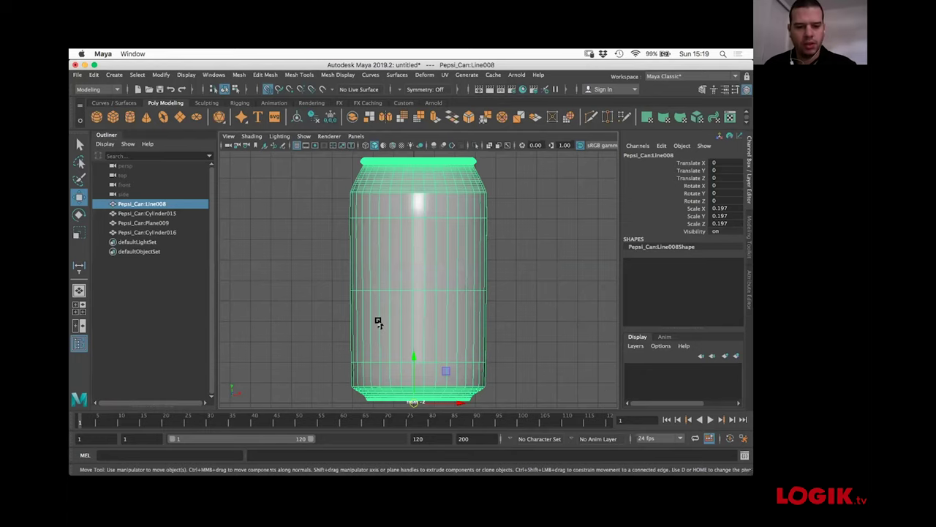
alt+middle_drag(379, 322, 378, 251)
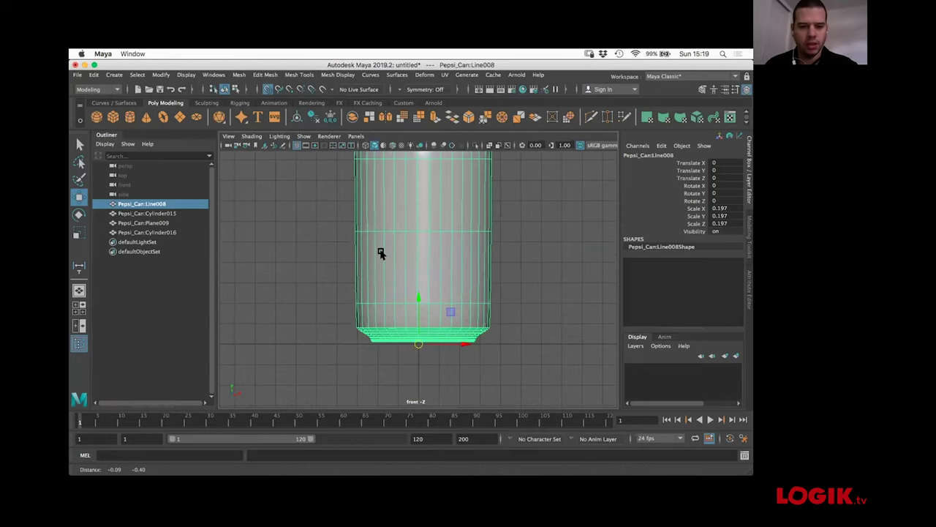
click(386, 194)
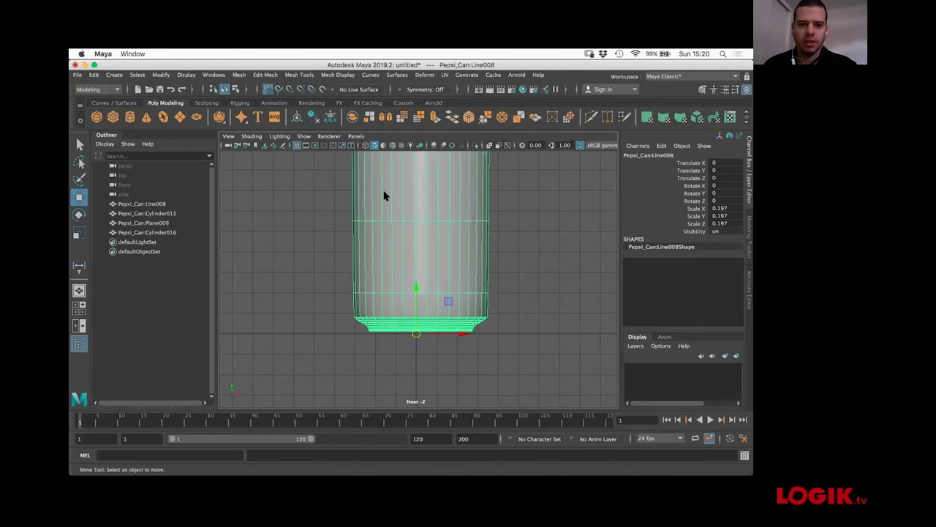
right_drag(401, 200, 403, 225)
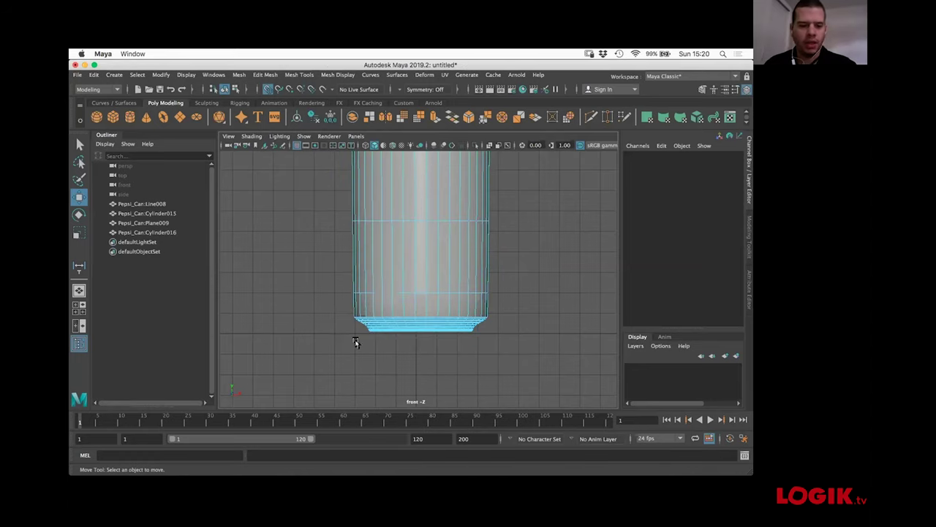
- Select only the faces of the tapered base below the can's lowest side band
key(q)
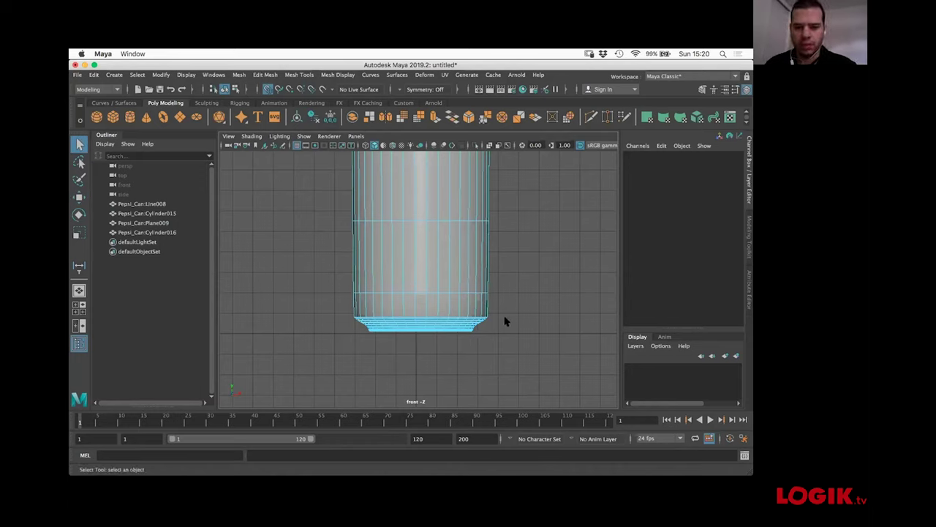
drag(511, 319, 505, 322)
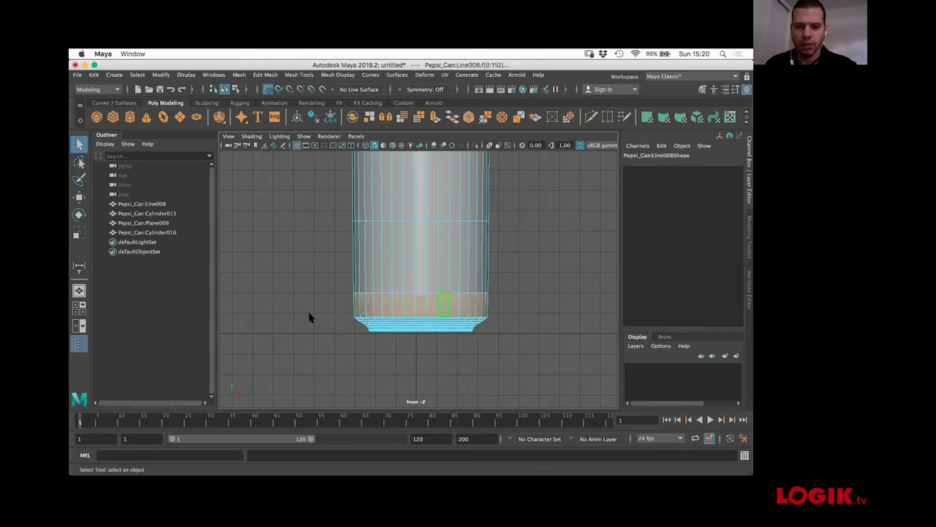
click(494, 305)
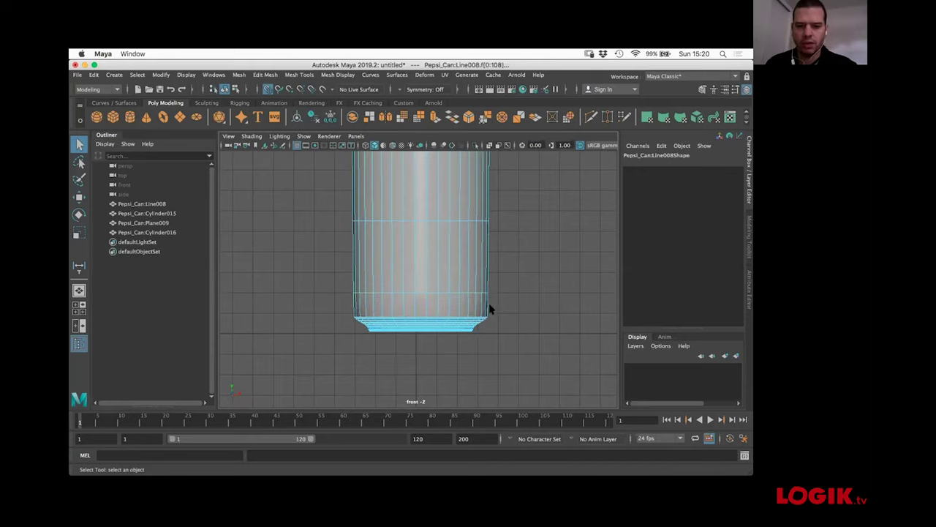
click(400, 305)
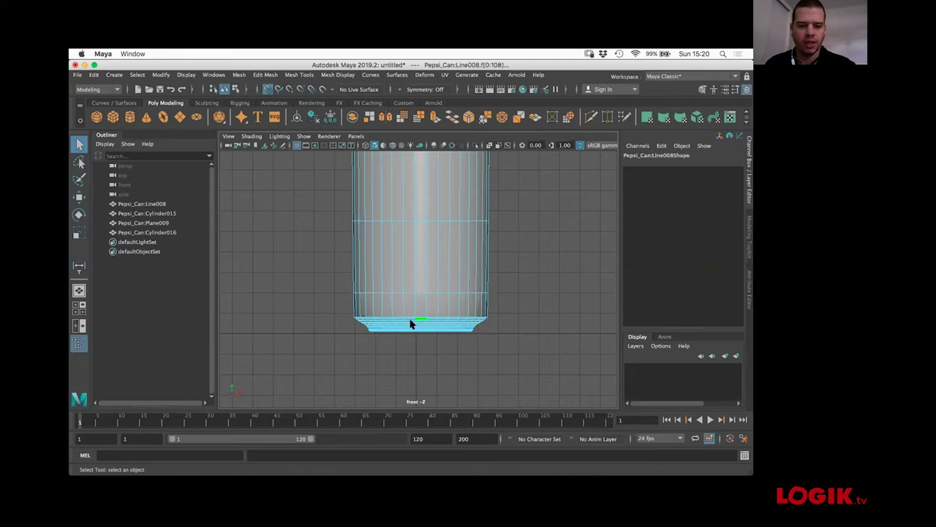
- Try moving the selected base faces downward, and undo the move
key(w)
drag(417, 278, 414, 334)
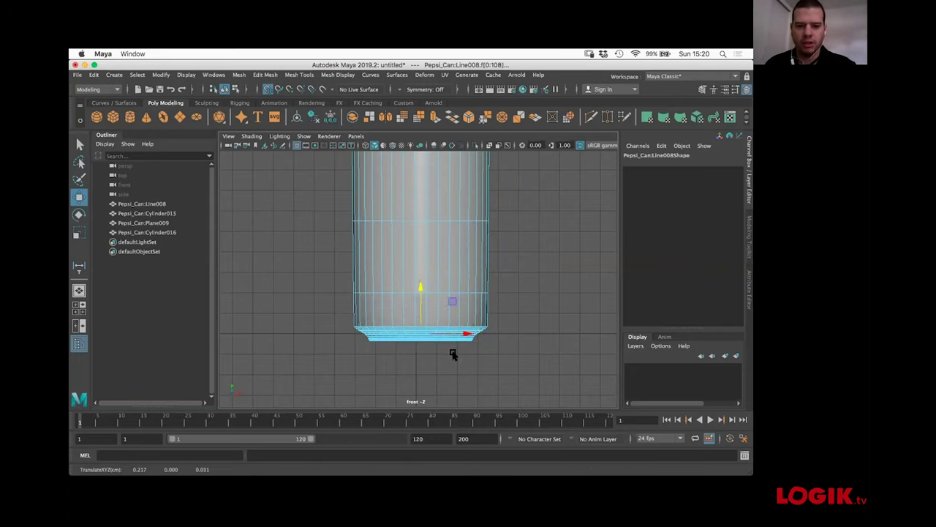
key(z)
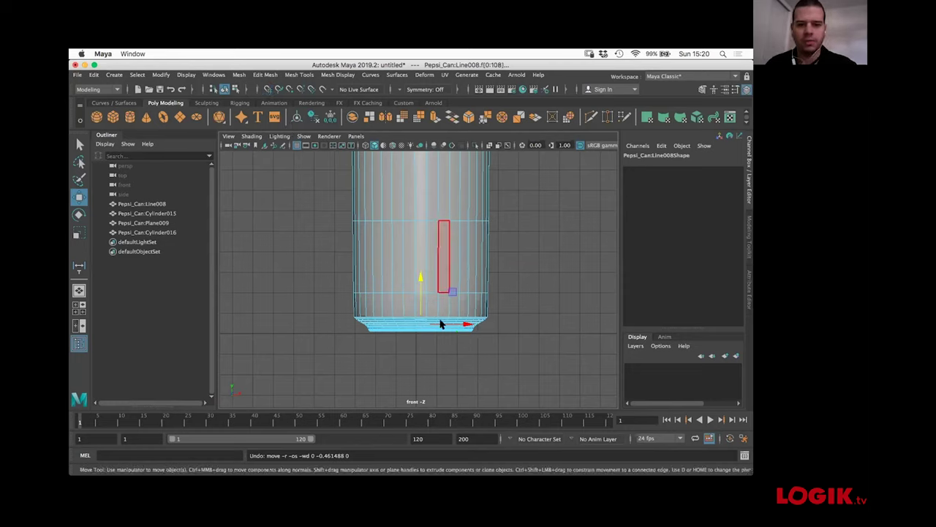
- Extract the selected base faces into a separate mesh and expand the Pepsi_Can:Line008 group in the Outliner
click(260, 76)
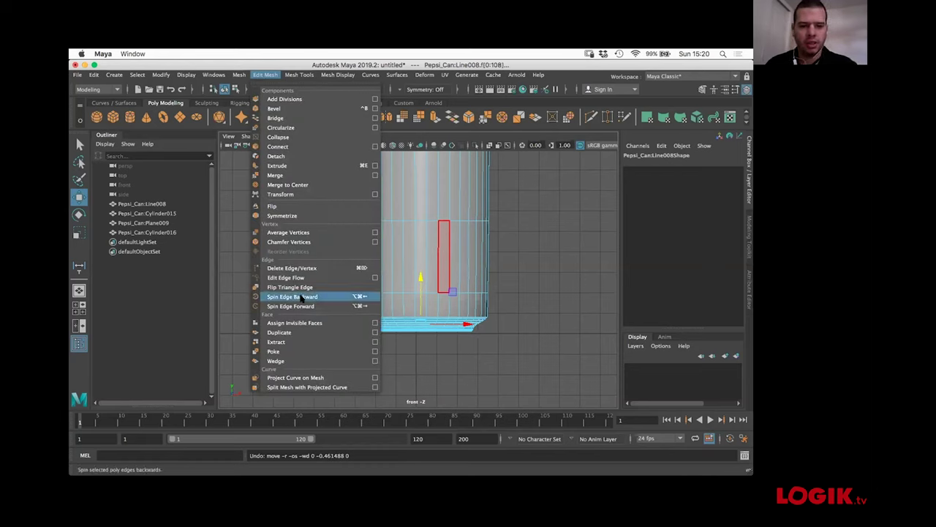
click(295, 341)
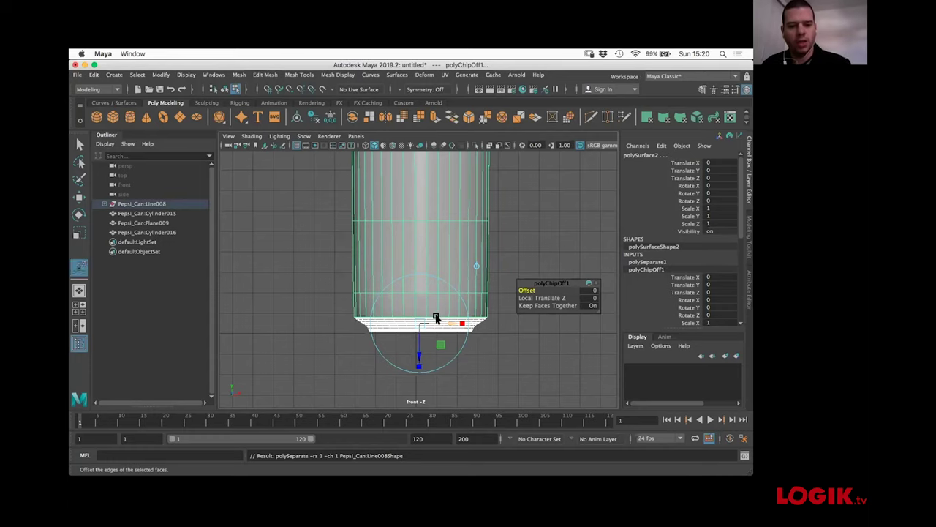
key(w)
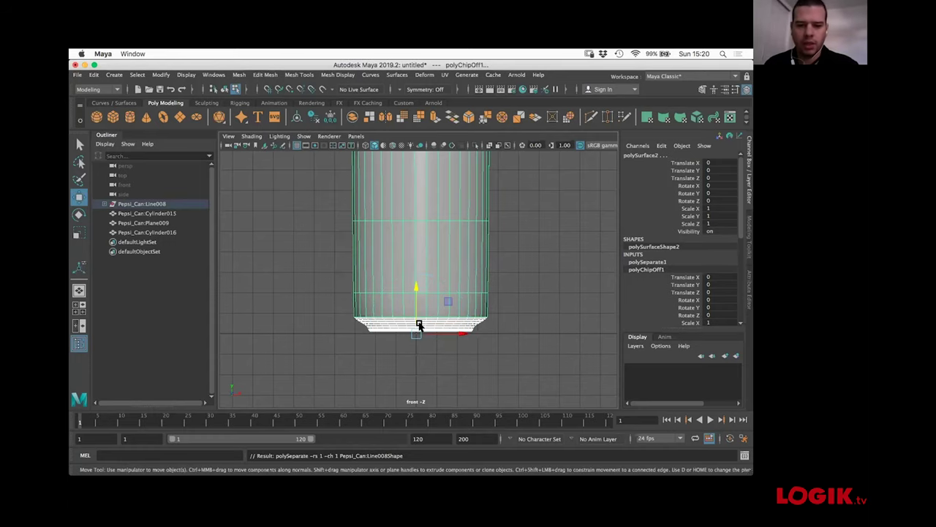
click(106, 204)
- Select the faces of the can's top rim on polySurface2 in face selection mode
alt+middle_drag(418, 246, 388, 315)
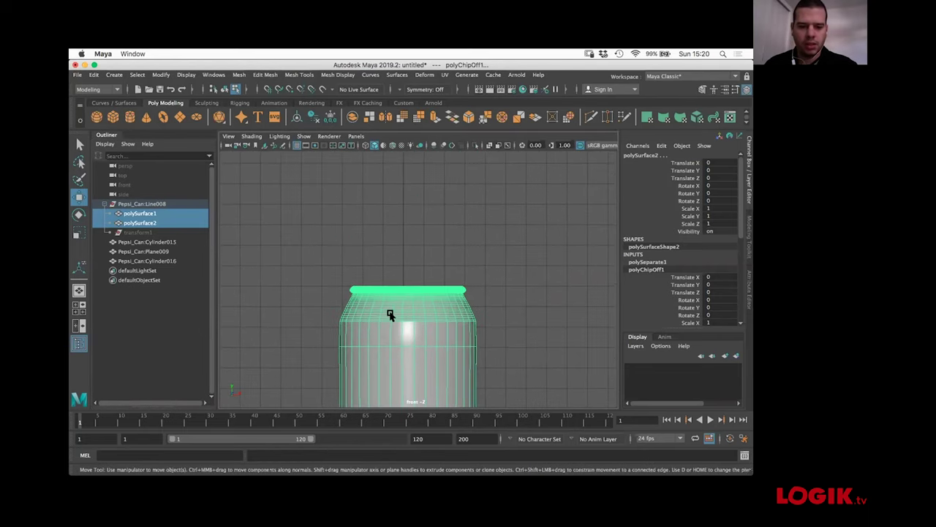
scroll(429, 310, up, 5)
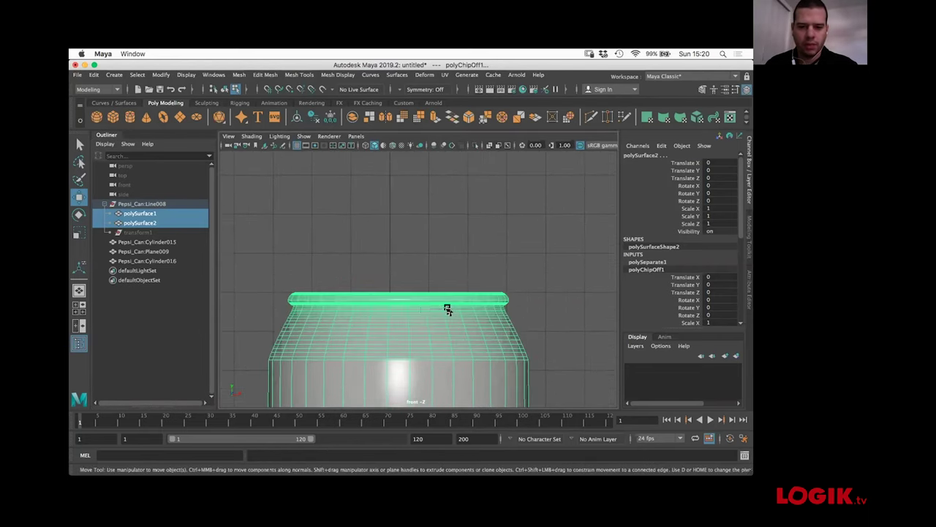
right_drag(428, 242, 429, 242)
key(q)
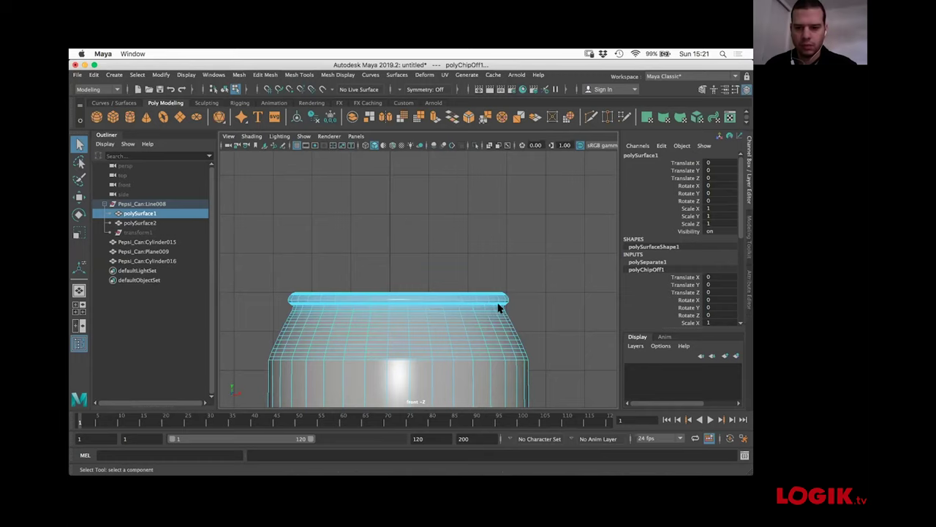
click(522, 310)
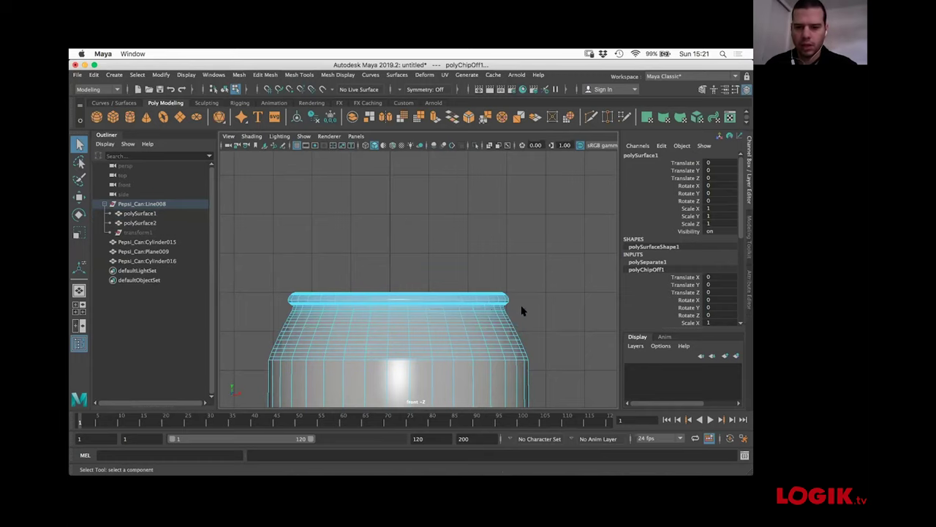
- Try moving the selected rim faces upward, and undo the move
key(w)
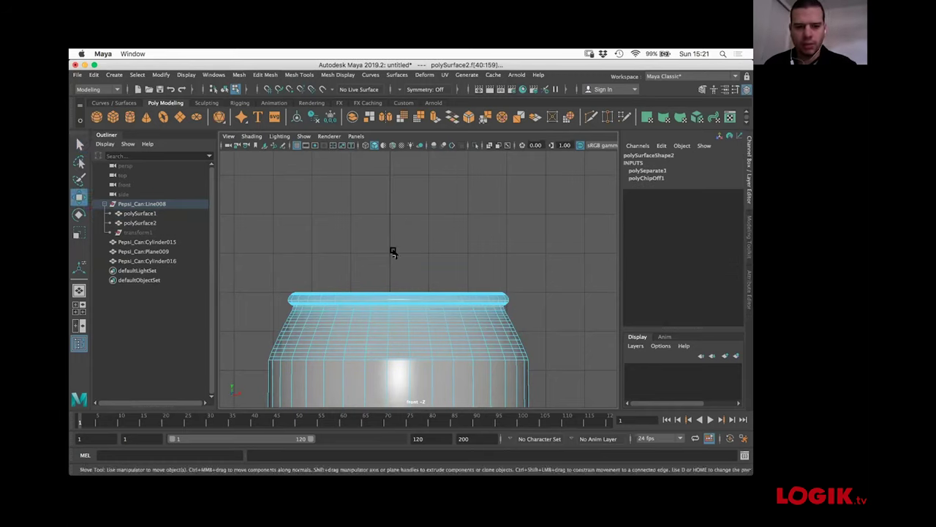
drag(395, 254, 397, 217)
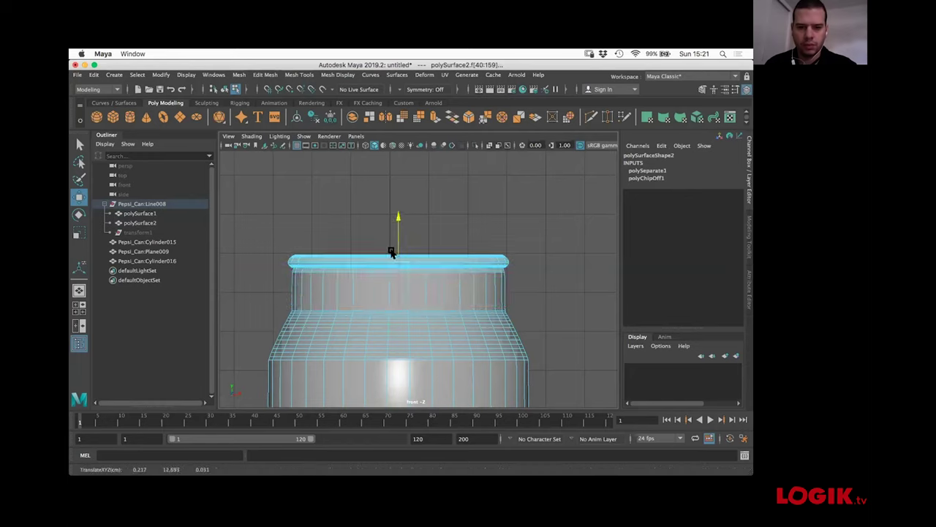
key(z)
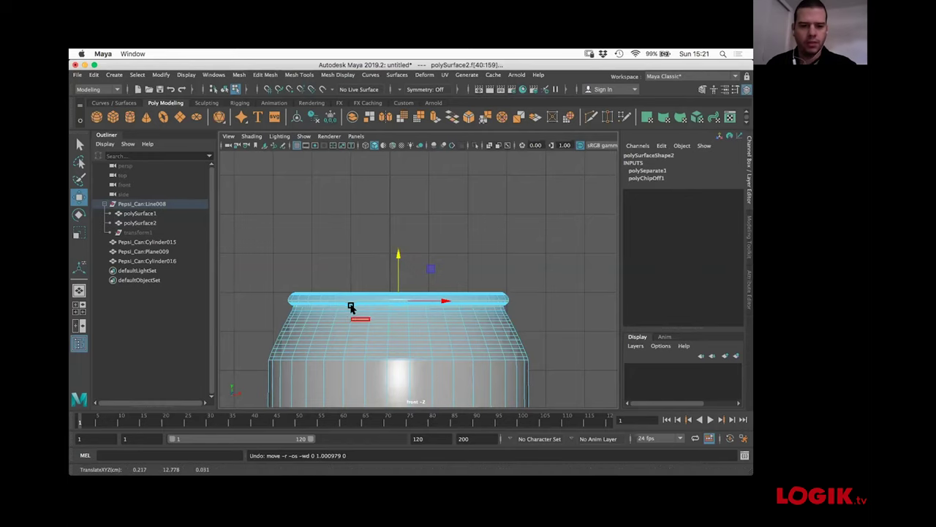
- Extract the selected rim faces from polySurface2 as a separate mesh
click(265, 74)
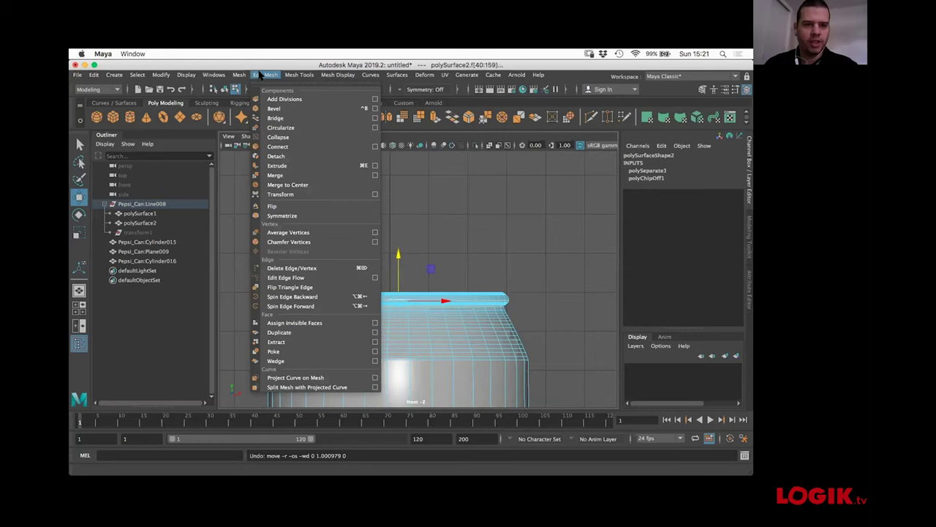
click(293, 342)
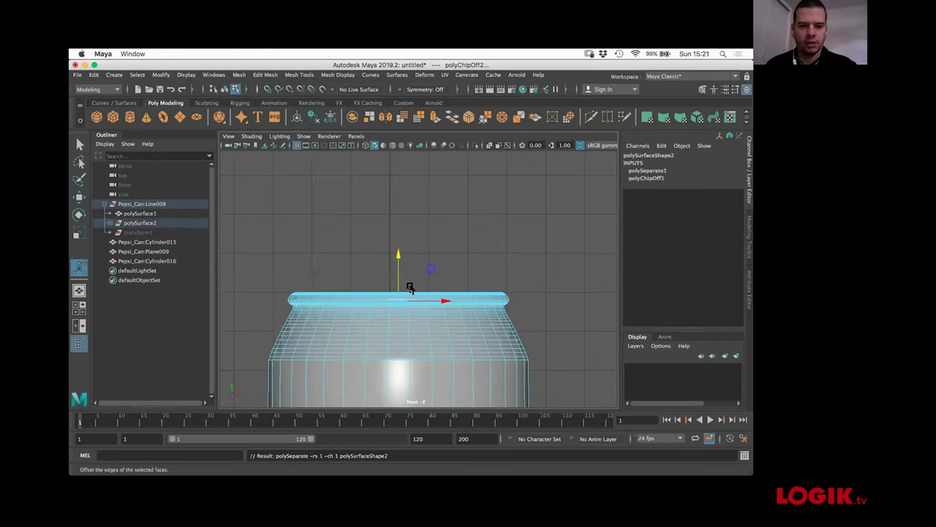
key(w)
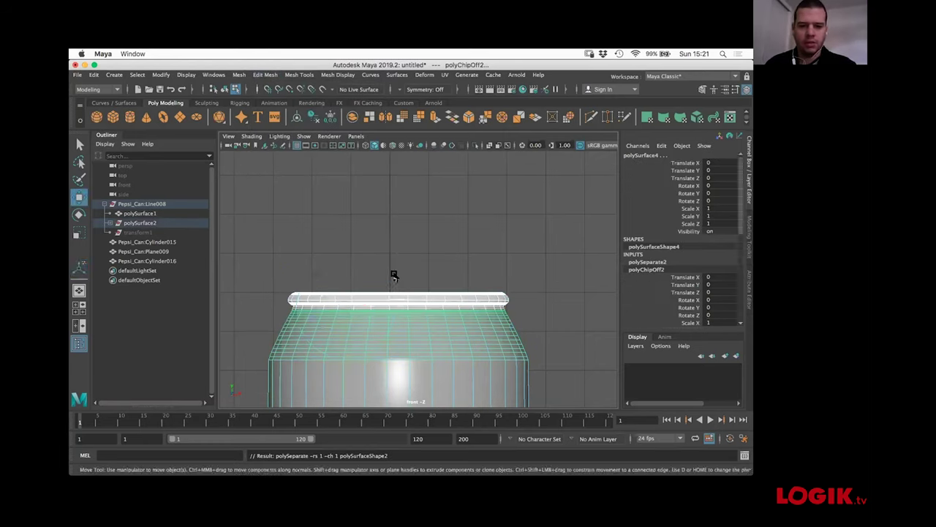
- Examine which can parts the nested surfaces under Pepsi_Can:Line008 represent, with the whole can in view
scroll(314, 294, down, 8)
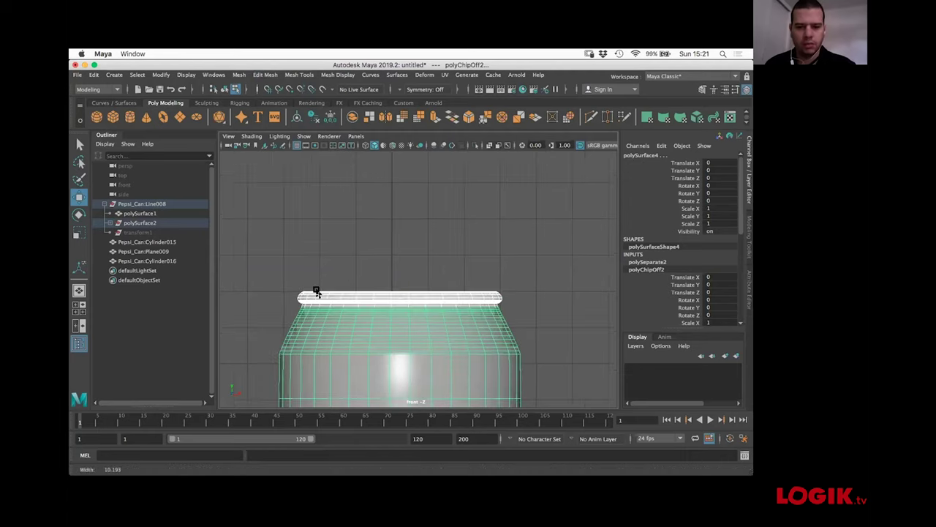
alt+middle_drag(347, 219, 349, 250)
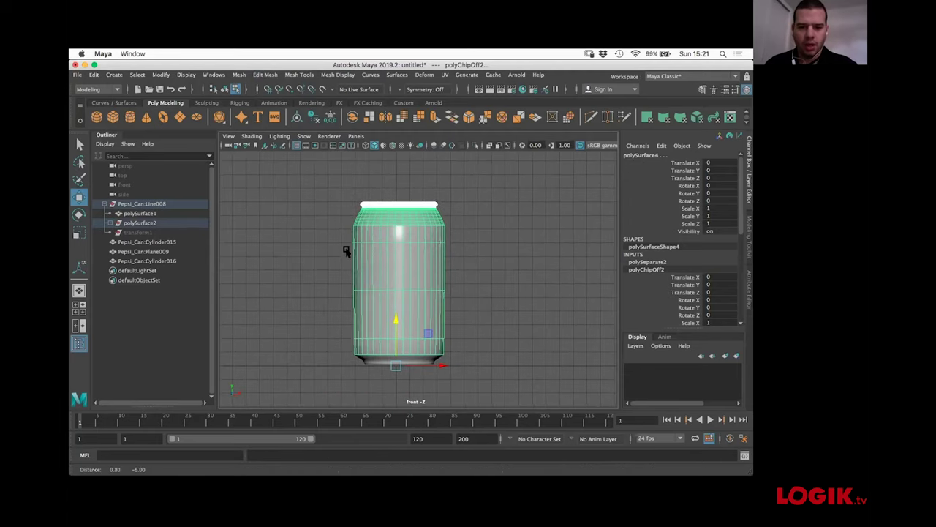
click(139, 203)
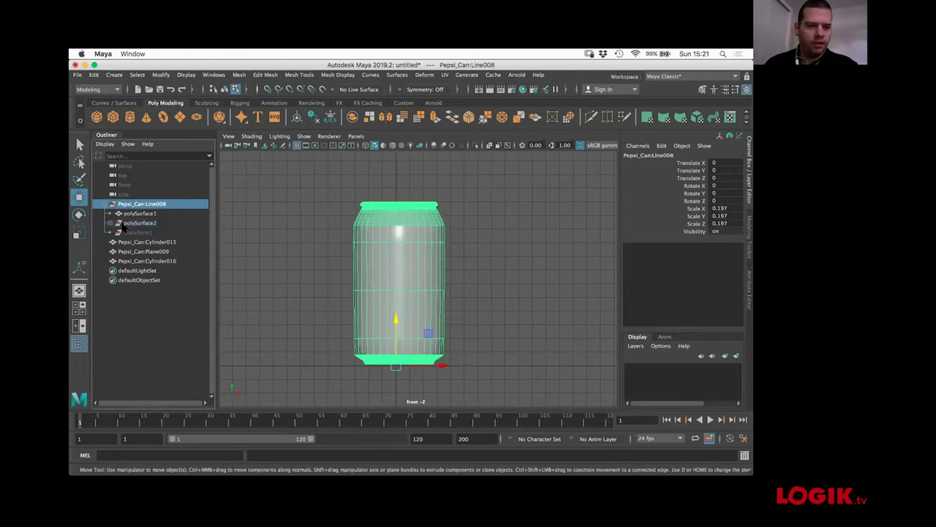
click(109, 223)
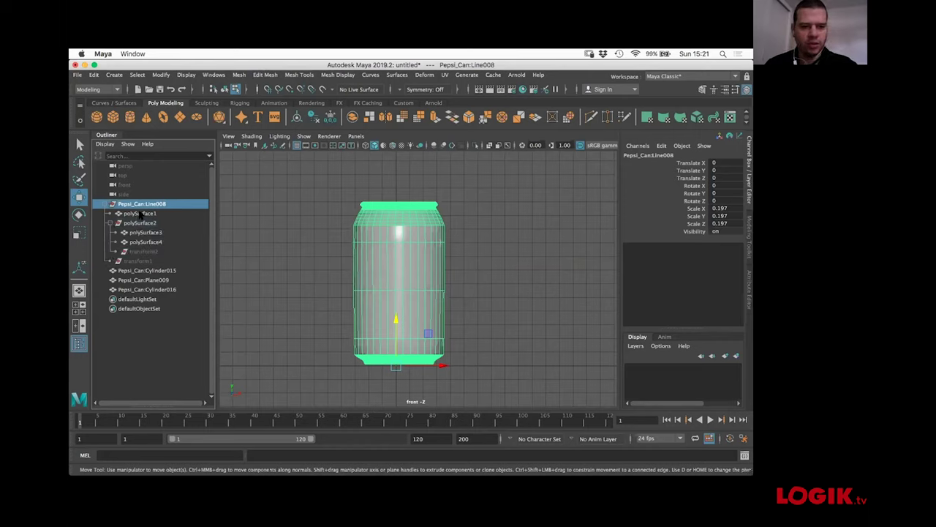
click(140, 214)
click(139, 223)
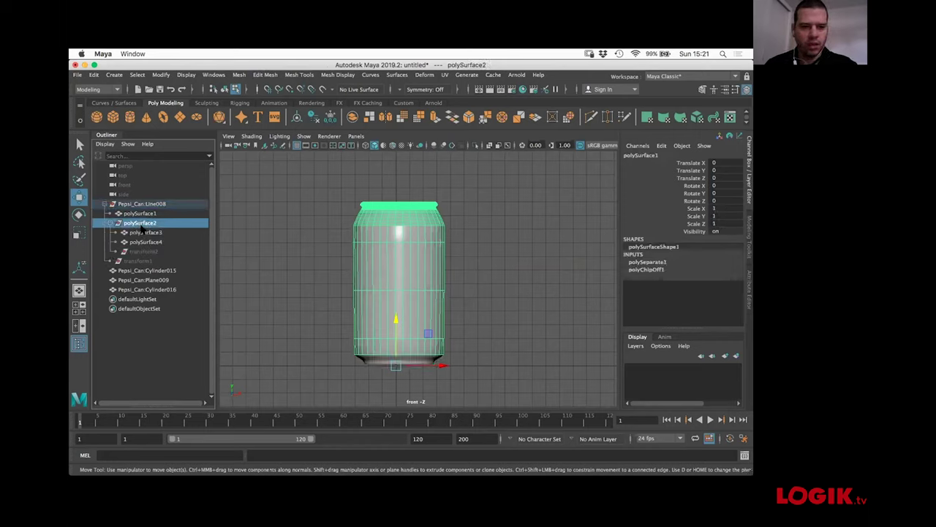
click(144, 232)
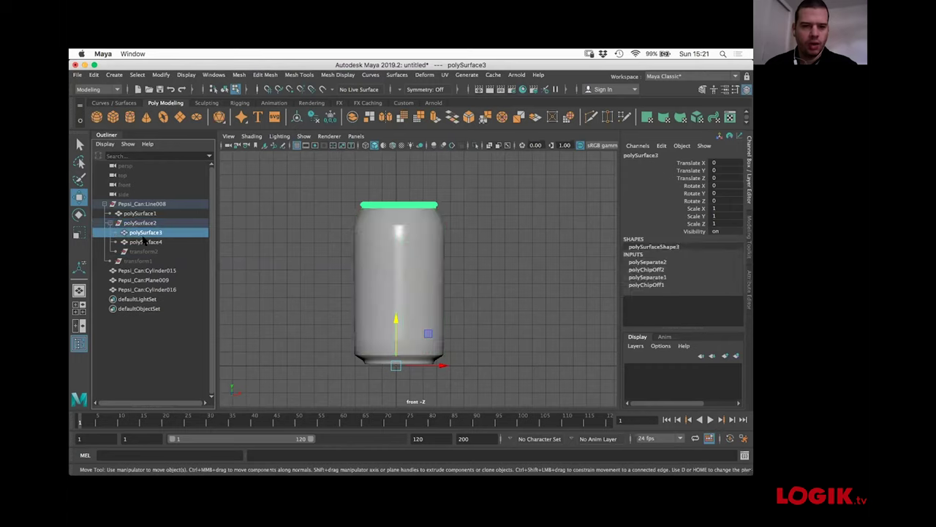
ctrl+click(140, 224)
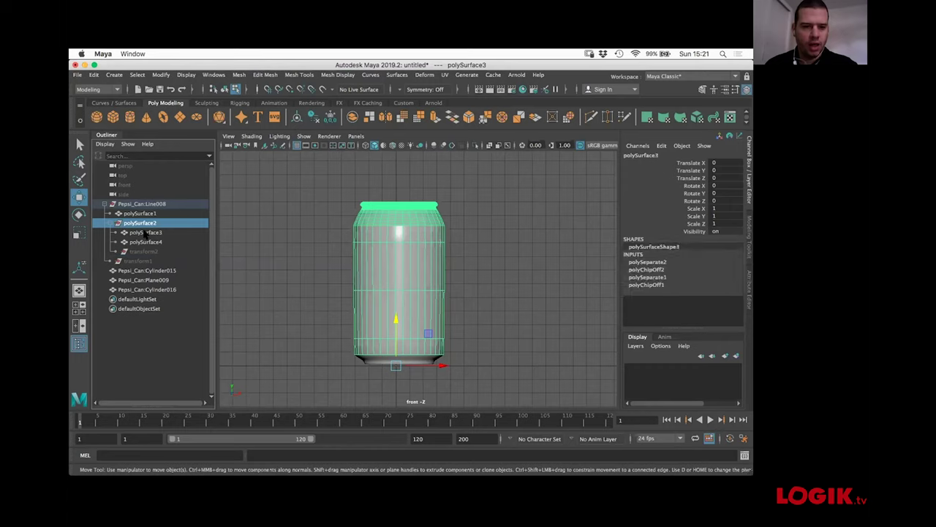
ctrl+click(143, 225)
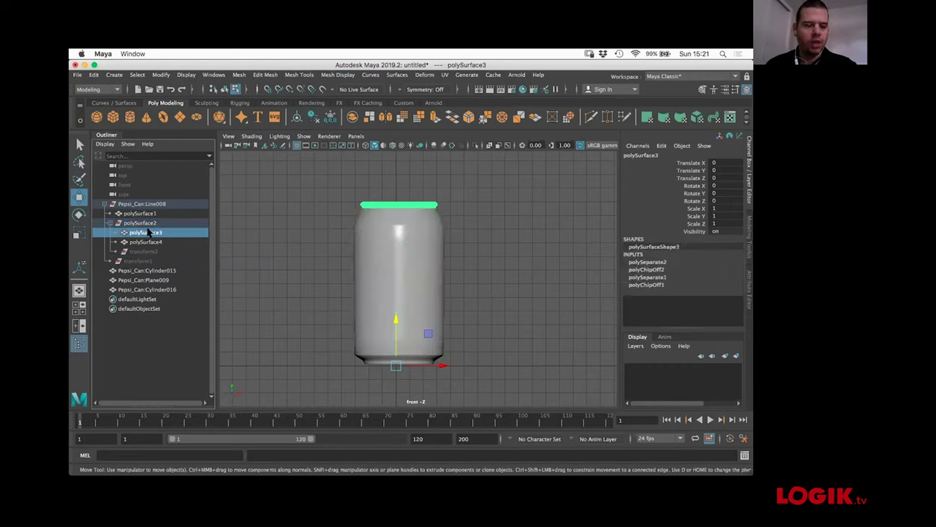
- Move polySurface4 out of the Pepsi_Can:Line008 group to the top level and place polySurface3 under it
click(147, 243)
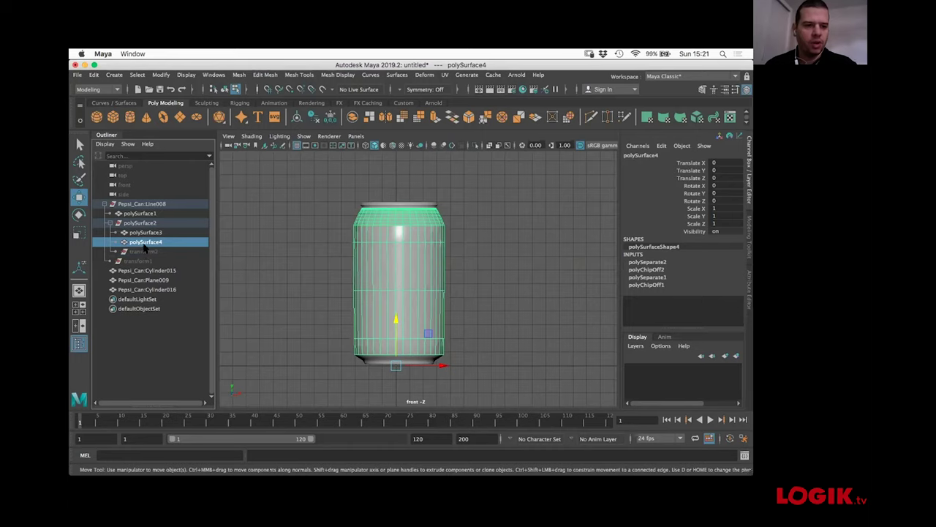
drag(146, 244, 146, 200)
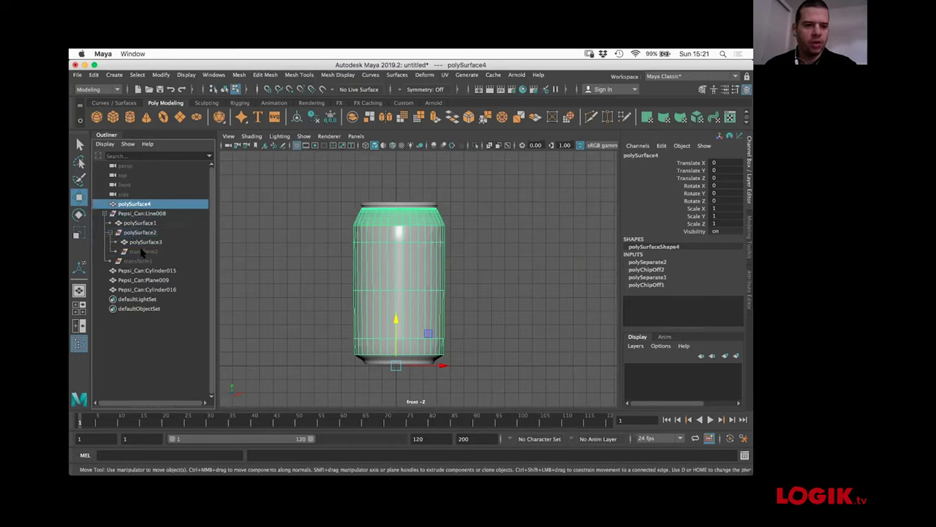
click(146, 231)
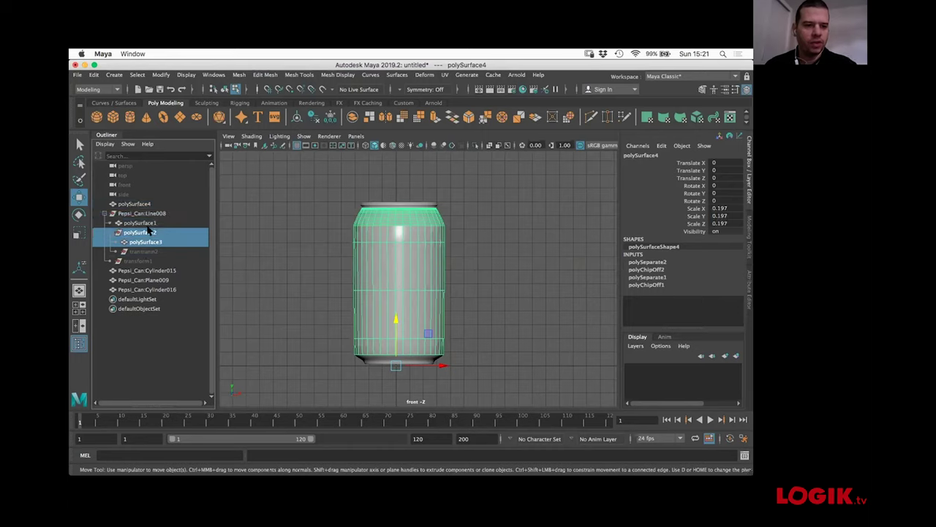
click(146, 241)
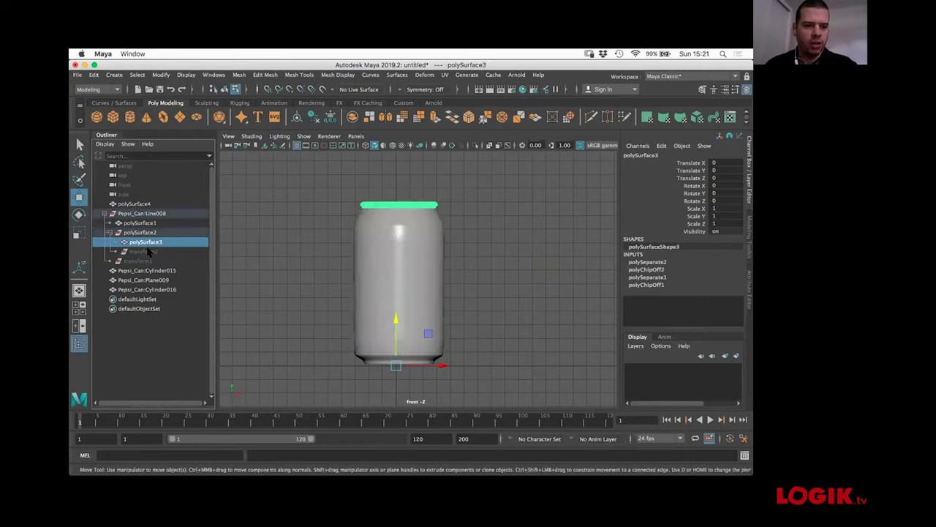
drag(146, 243, 145, 204)
- Move polySurface1 out to the top level and delete the leftover Pepsi_Can:Line008 group
click(146, 232)
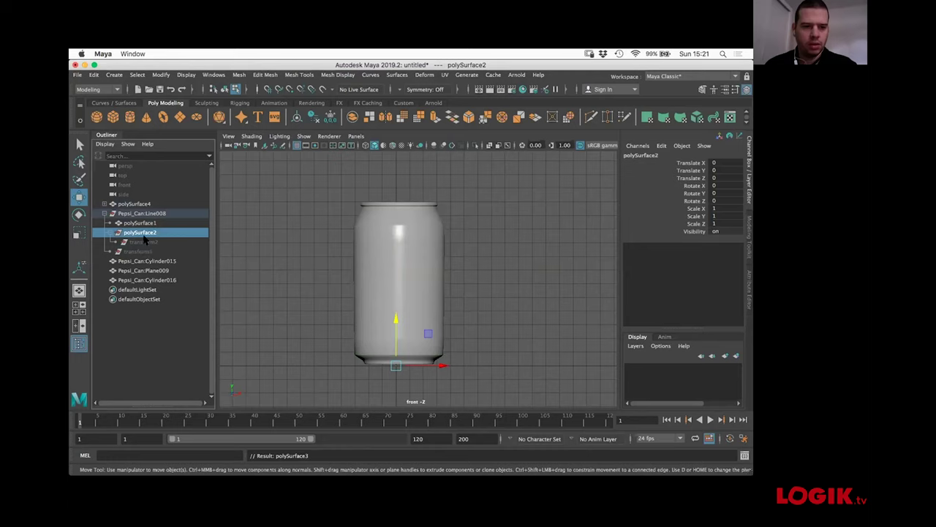
click(143, 222)
drag(143, 223, 146, 210)
click(147, 225)
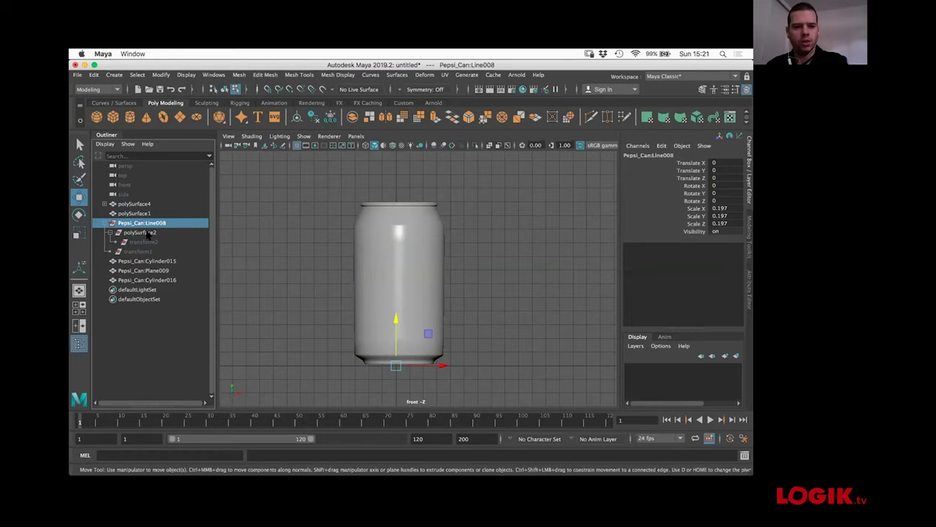
key(Delete)
- Move polySurface3 out from under polySurface4 to the top level of the Outliner
click(104, 204)
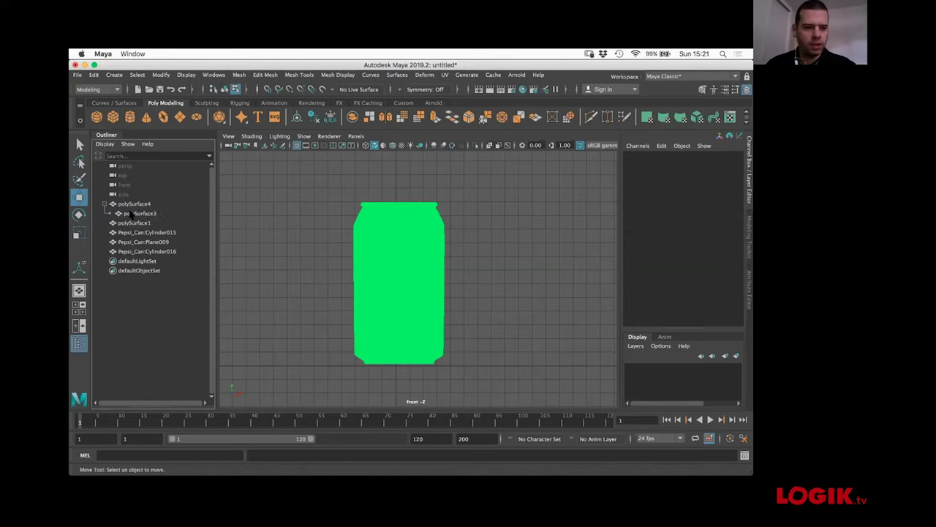
click(132, 212)
mouse_move(135, 214)
mouse_down()
mouse_move(110, 205)
mouse_move(126, 198)
mouse_up()
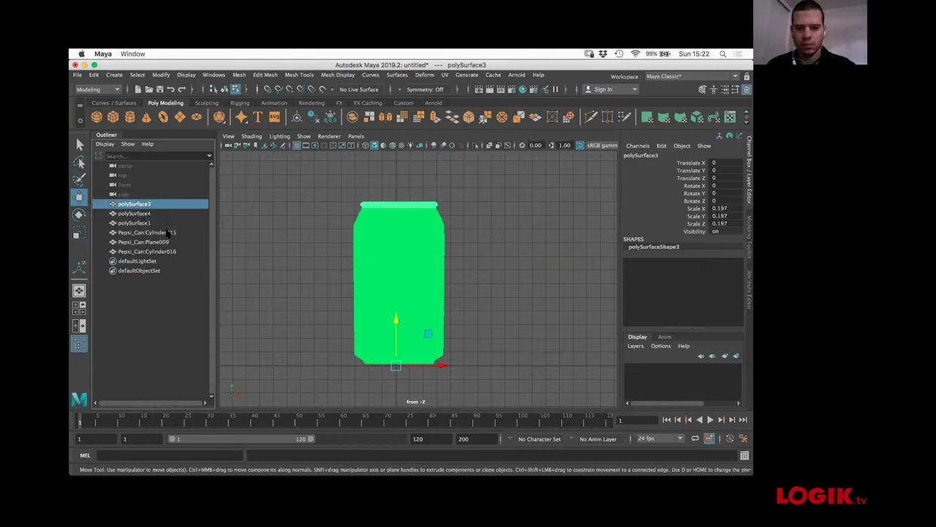
- Show polySurface4 framed in a full-size perspective view
click(139, 214)
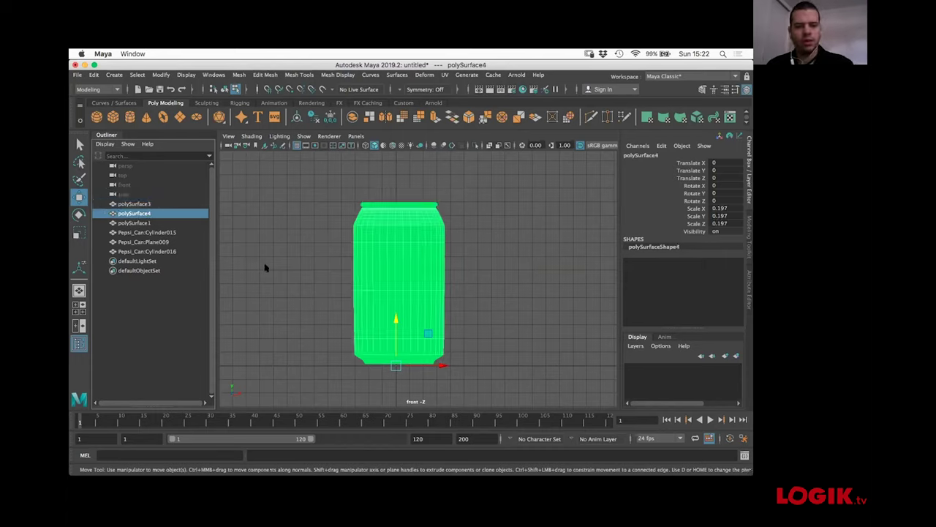
key(shift+a)
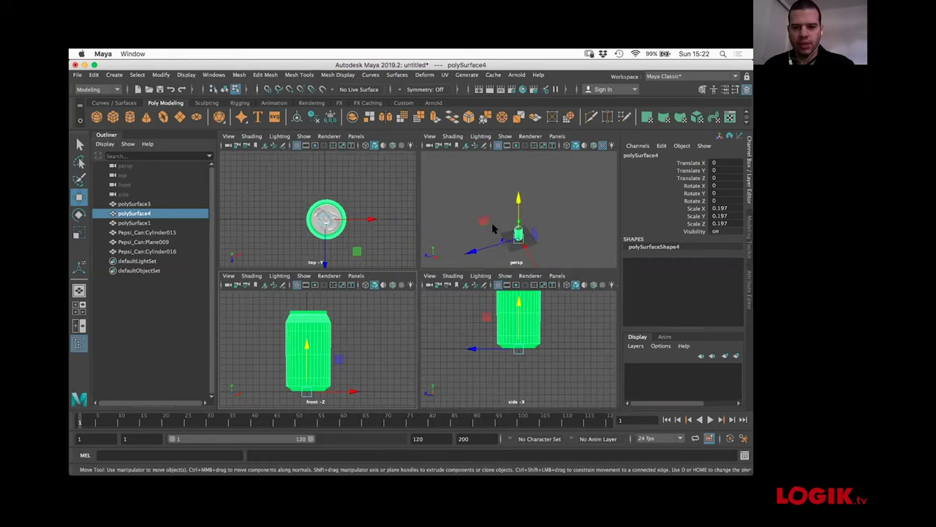
key(space)
key(f)
alt+drag(431, 333, 175, 246)
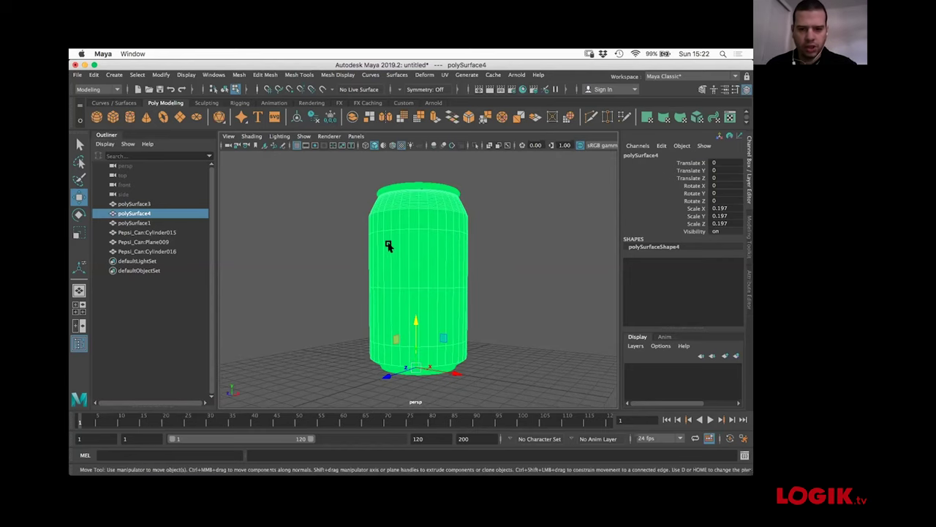
alt+drag(385, 245, 376, 257)
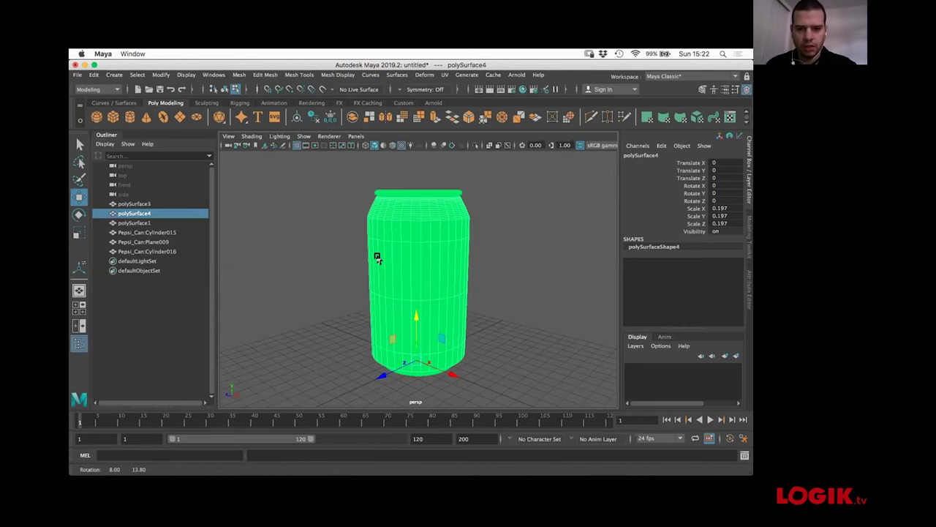
- Open the Hypershade and delete the two imported Pepsi_Can materials
click(214, 74)
mouse_move(233, 108)
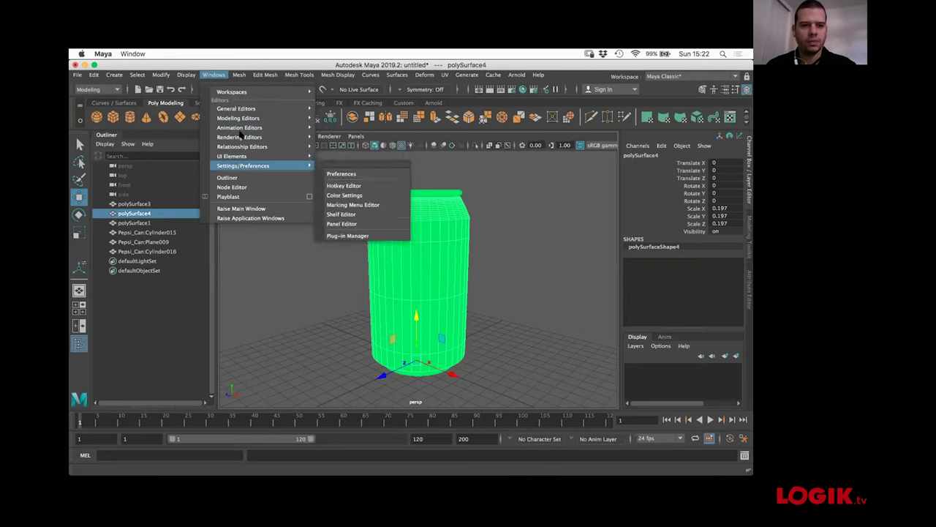
mouse_move(243, 138)
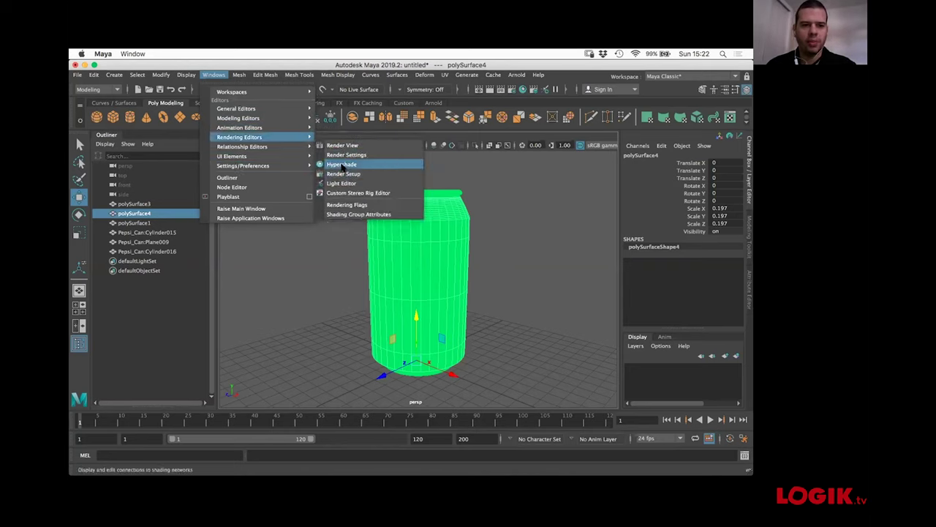
click(338, 165)
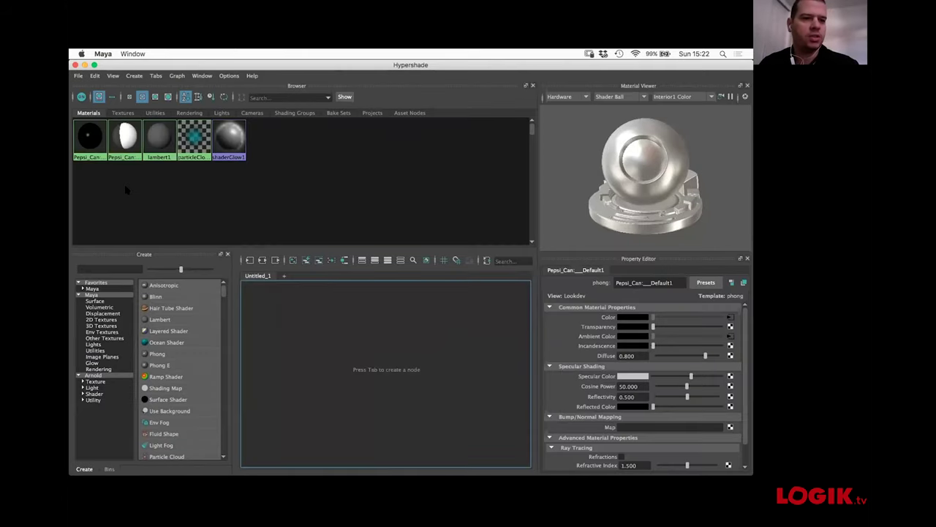
drag(130, 190, 91, 141)
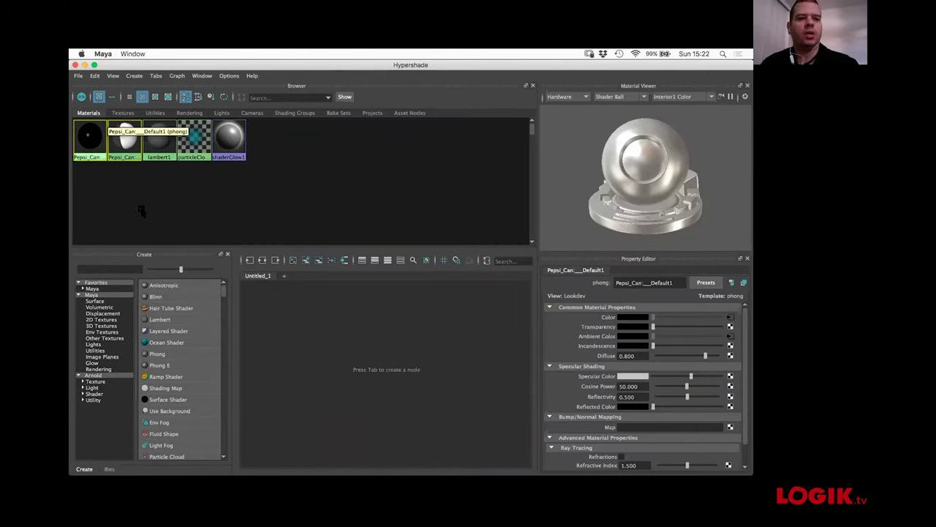
drag(136, 174, 92, 130)
key(Delete)
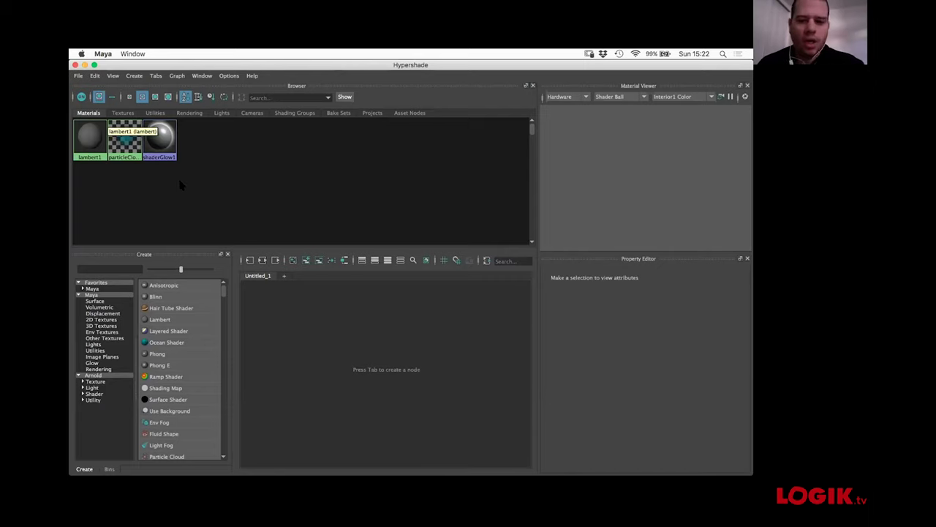
- Create two Arnold aiStandardSurface shaders in the Hypershade
drag(188, 179, 88, 149)
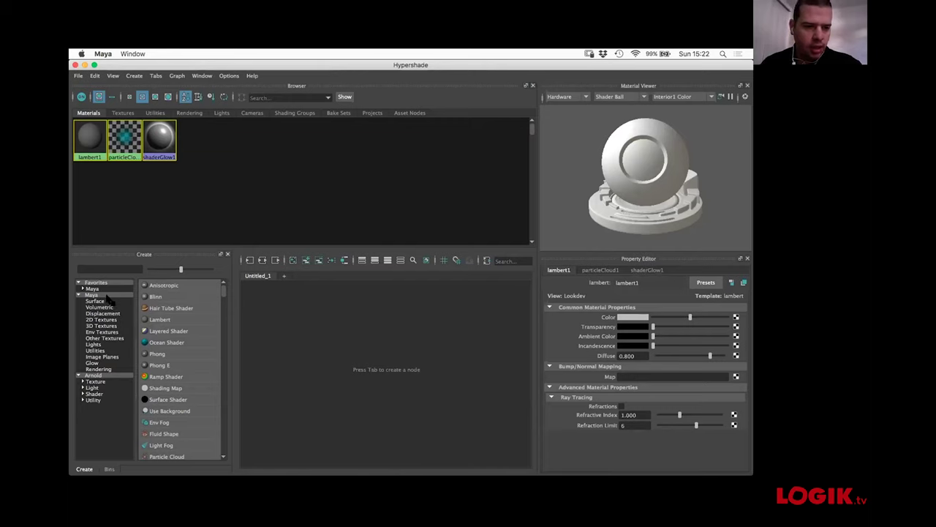
click(110, 295)
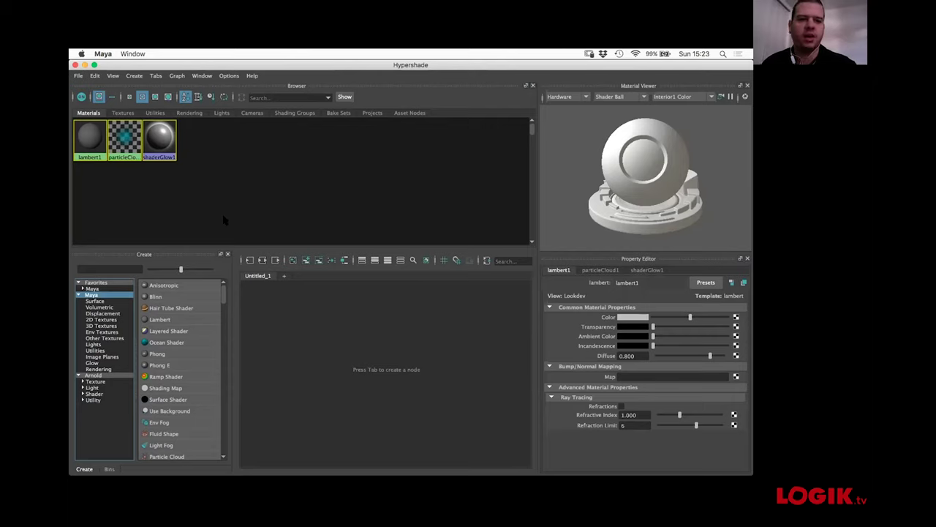
click(97, 375)
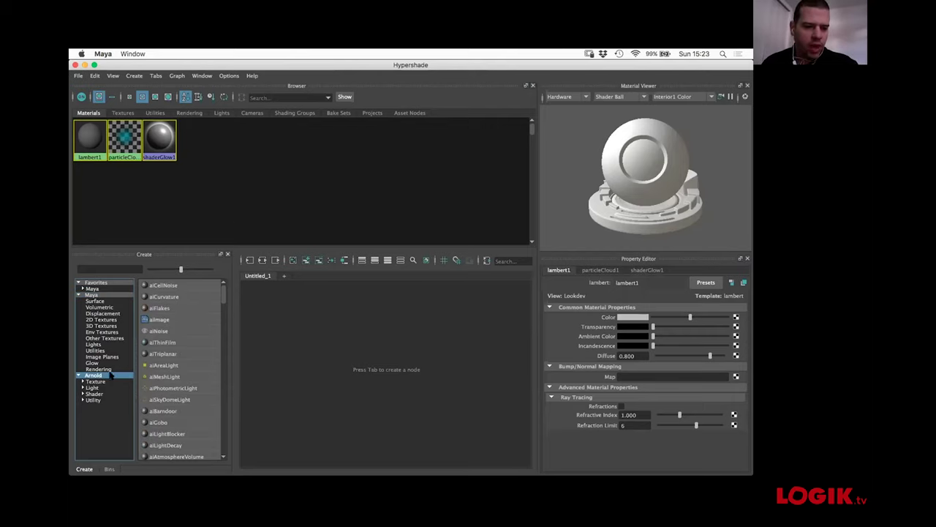
drag(225, 297, 226, 315)
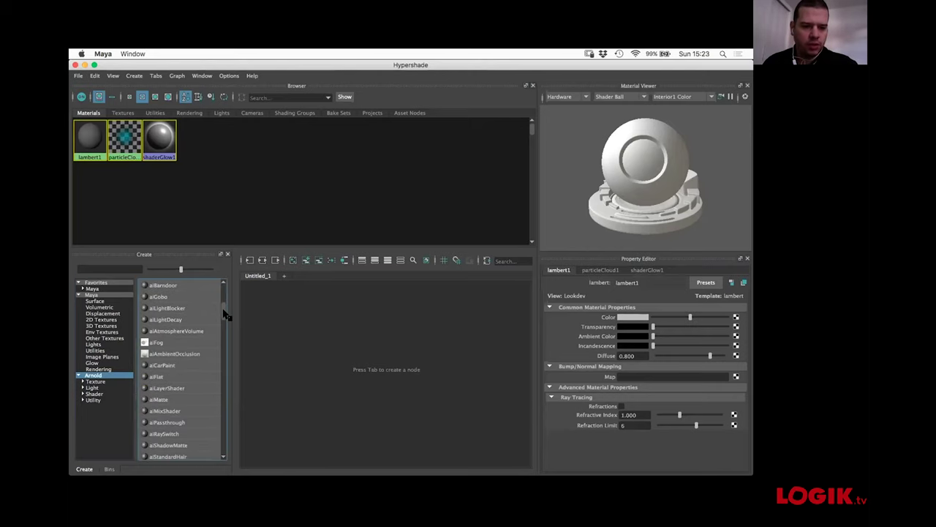
click(105, 395)
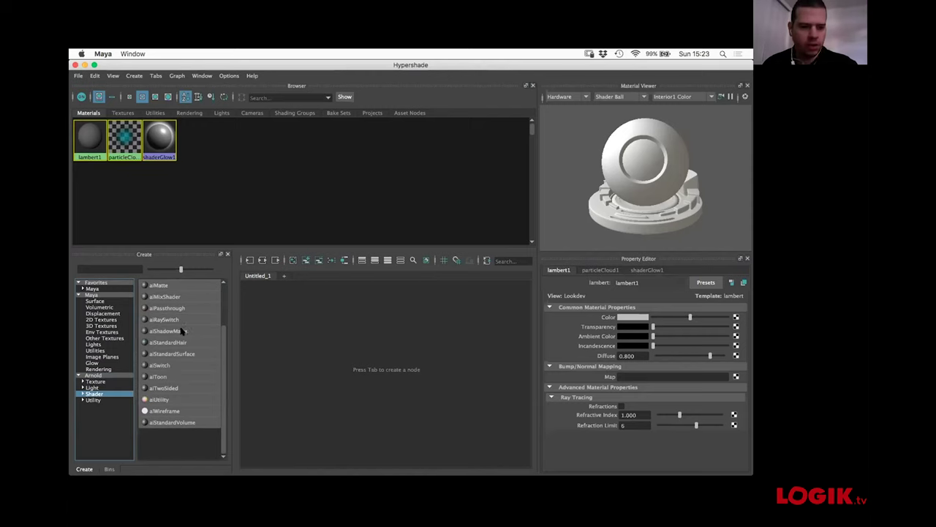
click(183, 354)
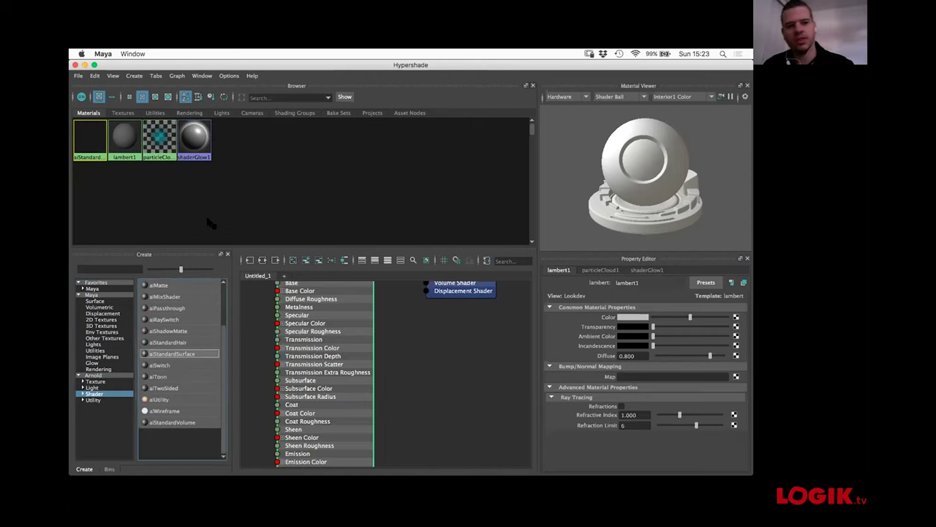
click(172, 354)
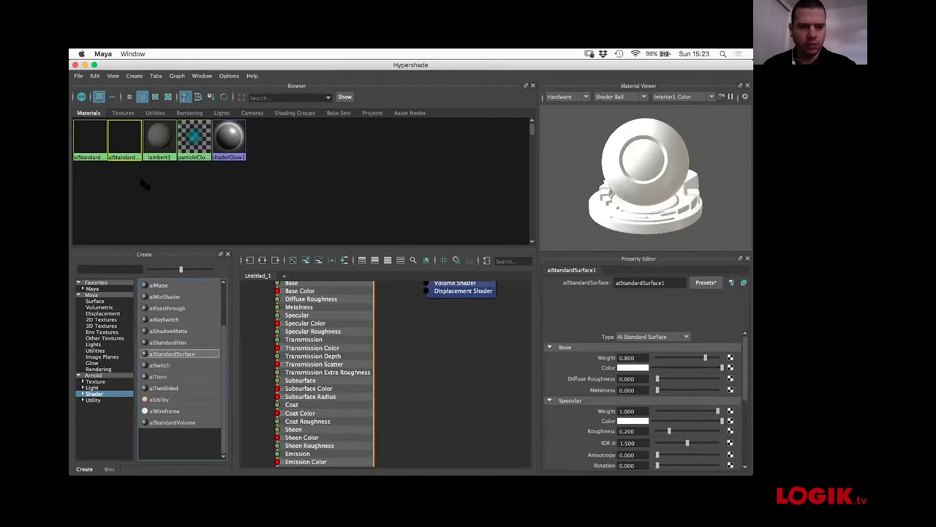
- Rename the first aiStandardSurface shader as label_shd
click(91, 145)
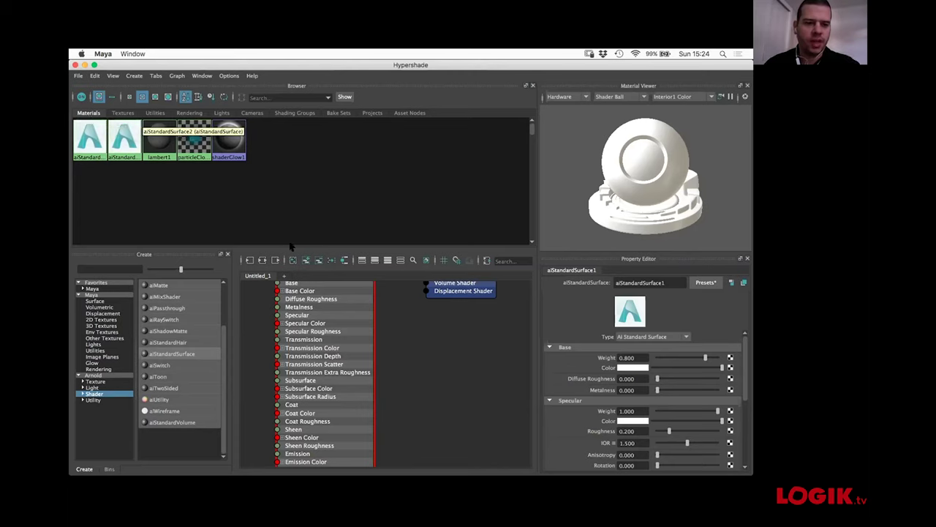
mouse_move(166, 357)
mouse_down()
mouse_move(431, 328)
mouse_move(369, 338)
mouse_up()
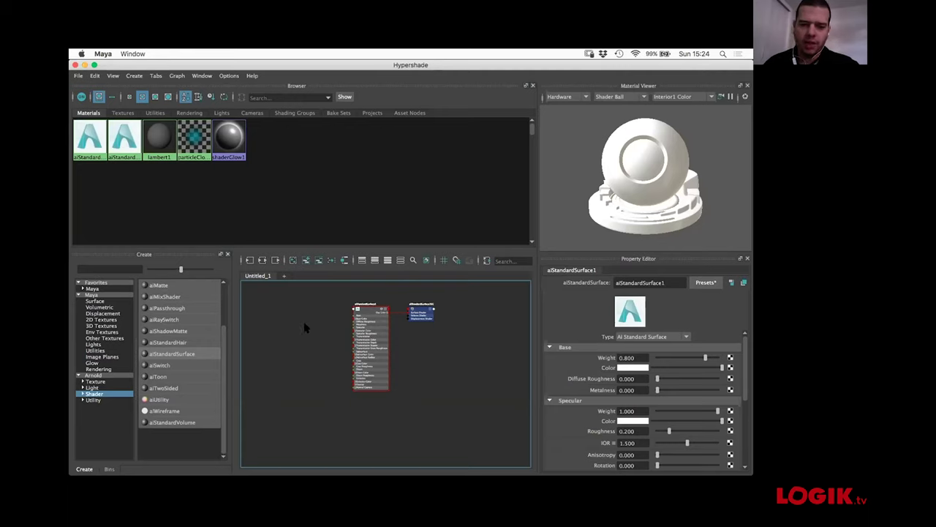
alt+middle_drag(305, 326, 319, 333)
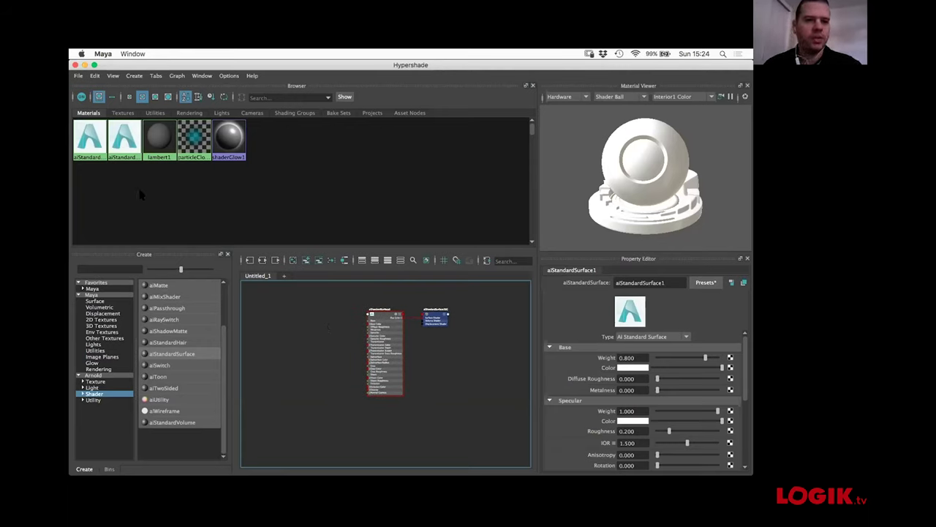
click(87, 143)
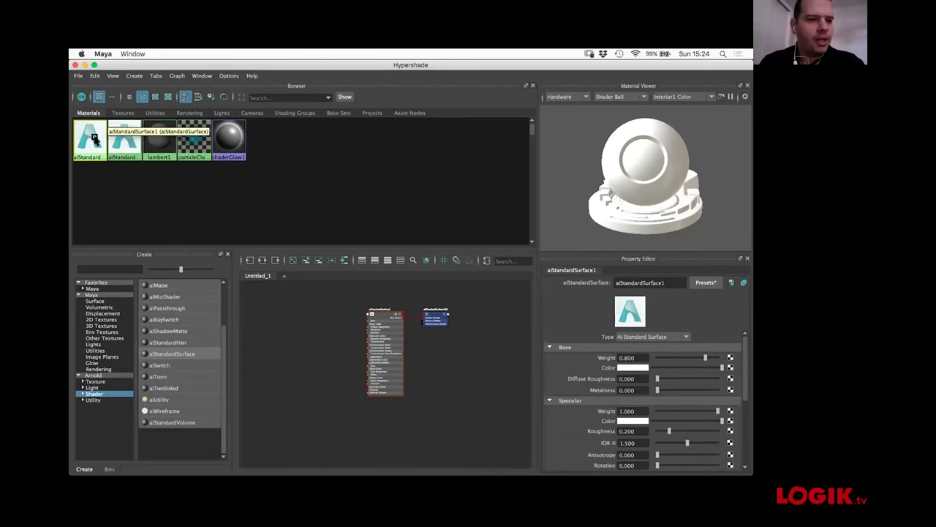
click(664, 282)
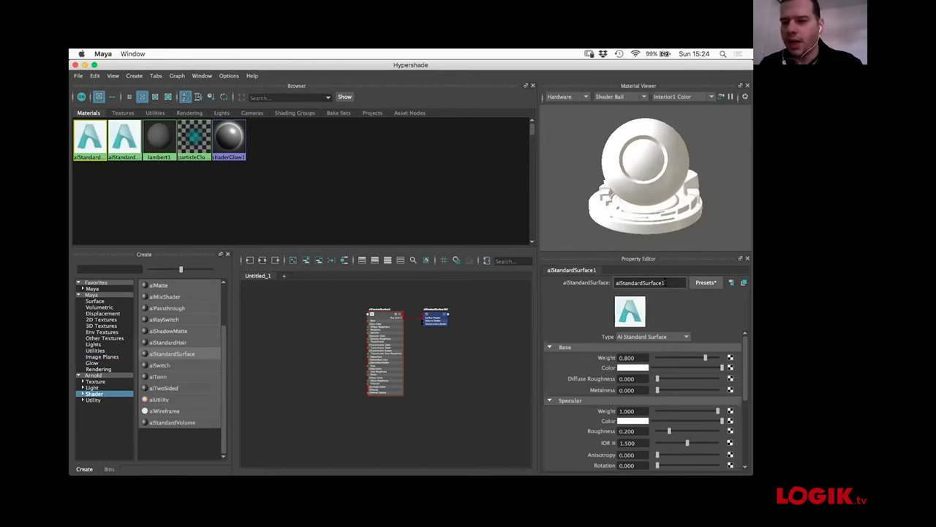
double_click(666, 282)
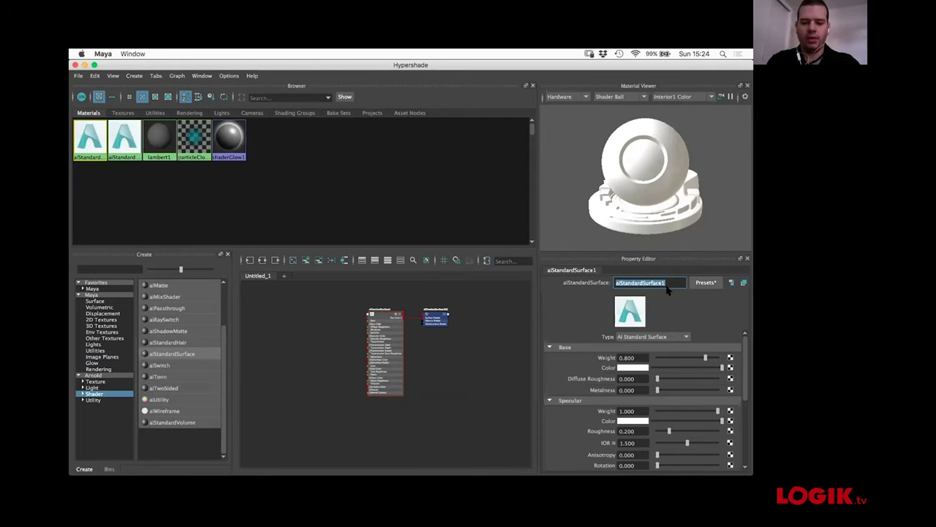
text(label_shd)
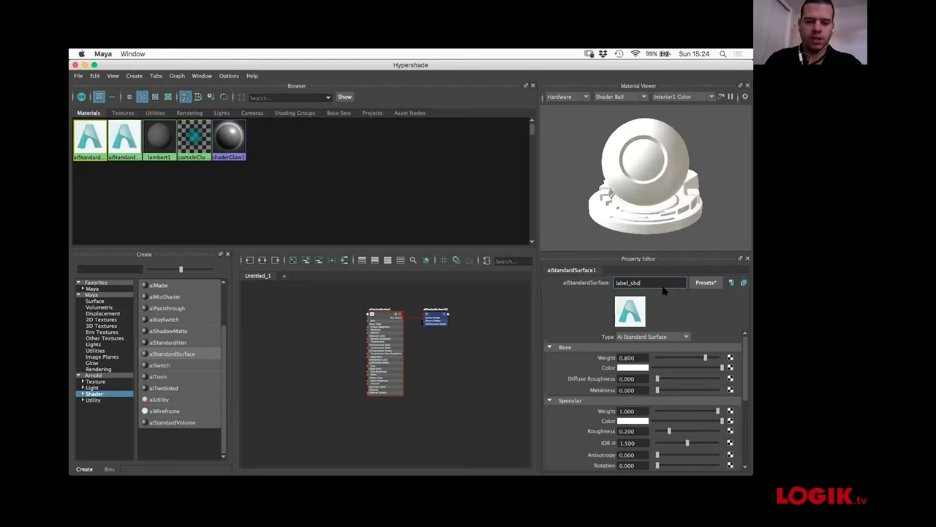
key(Return)
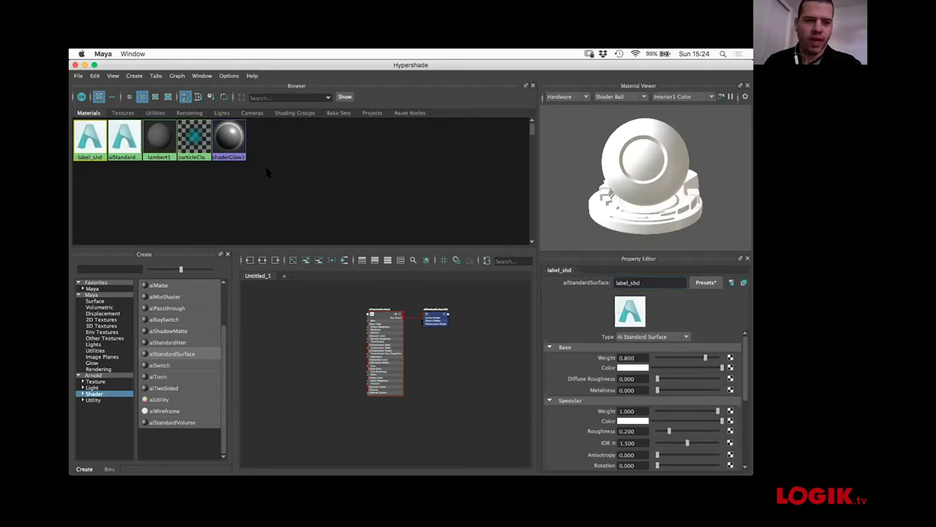
- Rename the second aiStandardSurface shader as alum_shd
click(124, 139)
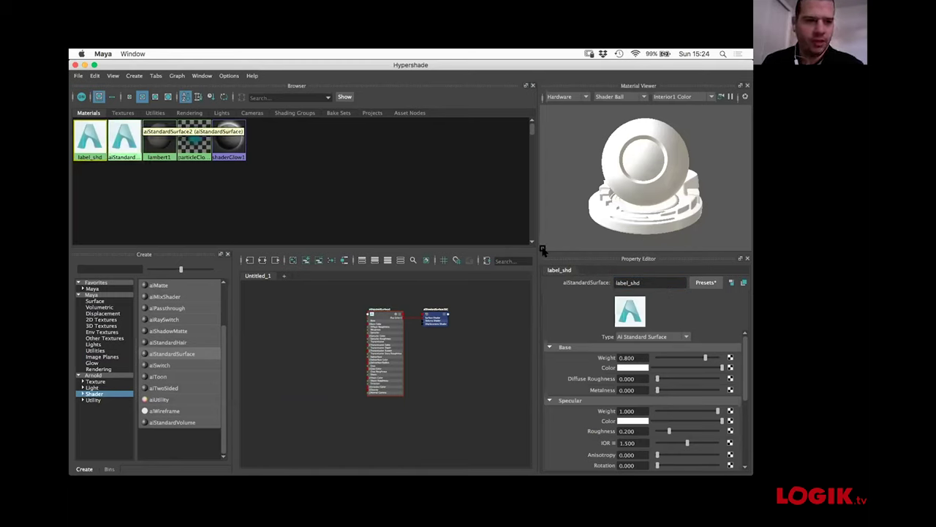
double_click(642, 282)
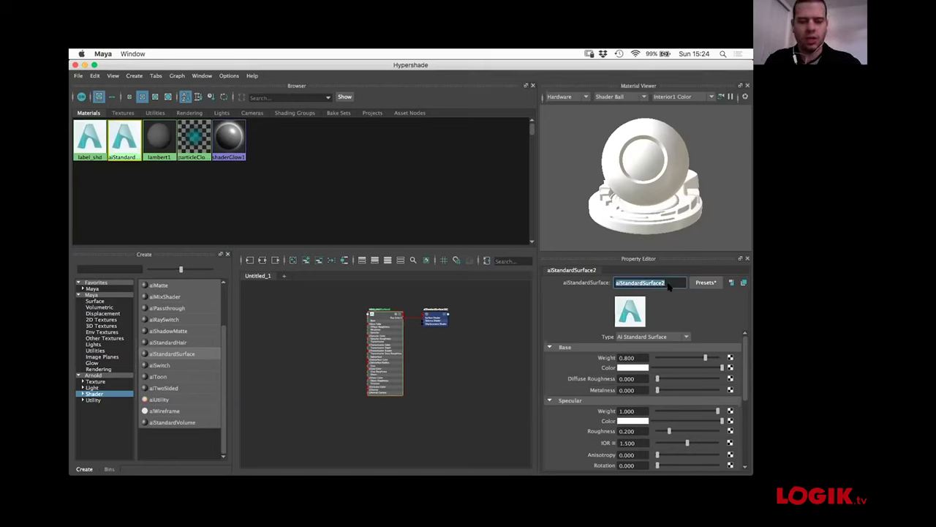
text(alum_)
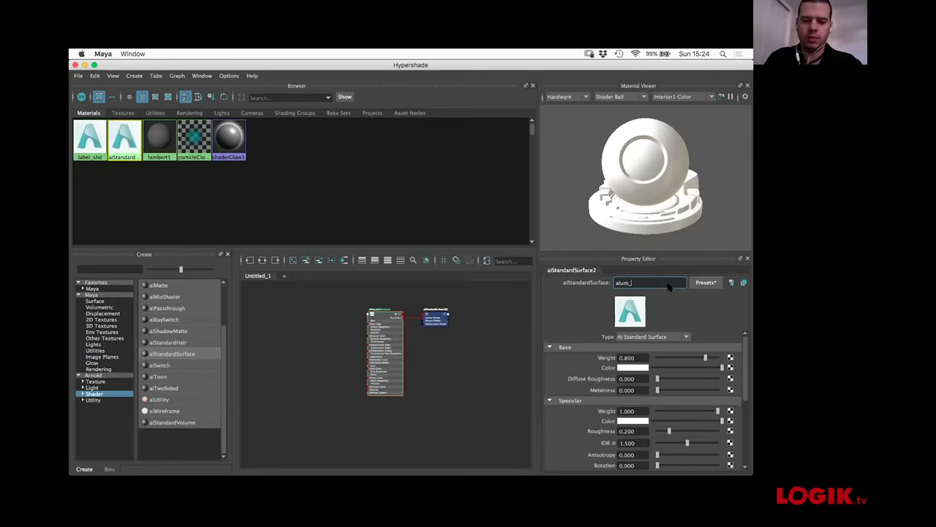
text(shd)
key(Return)
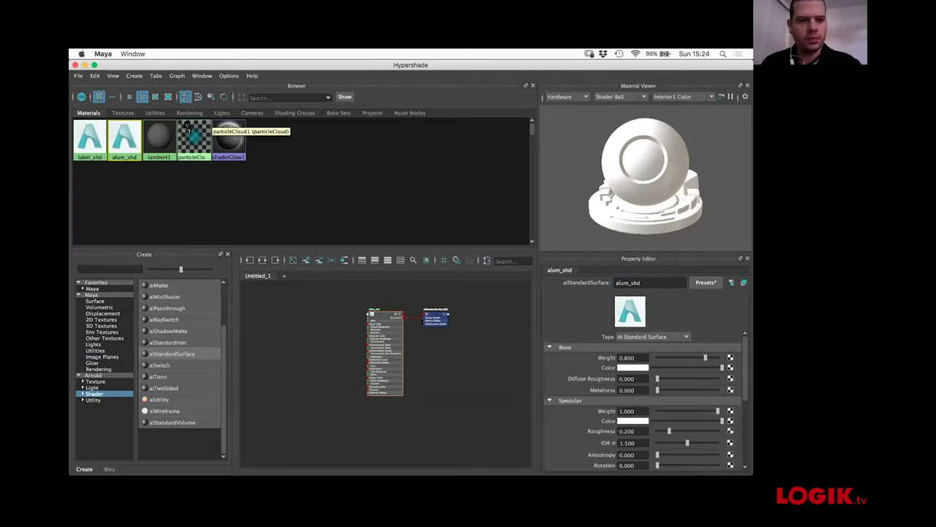
- Move the Hypershade window clear of the can and check which part each polySurface and Pepsi_Can mesh in the Outliner represents
drag(185, 69, 609, 198)
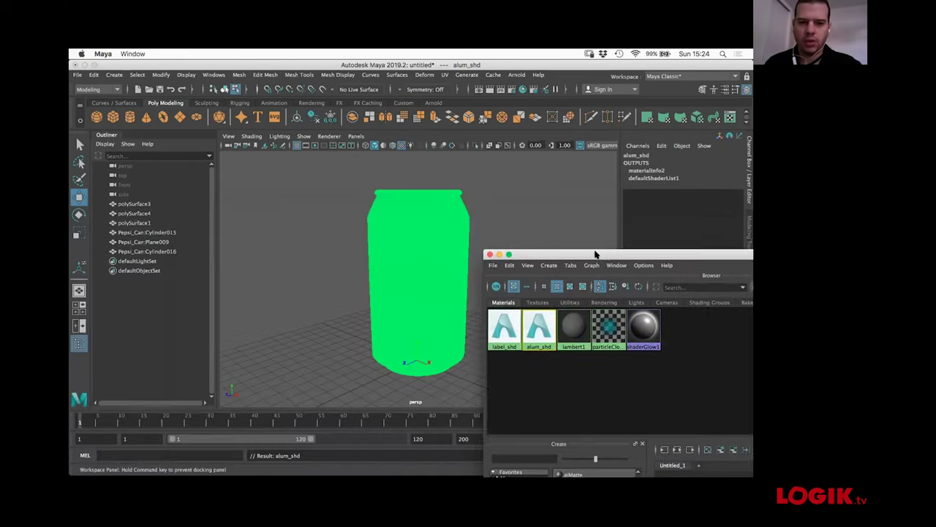
drag(596, 253, 669, 268)
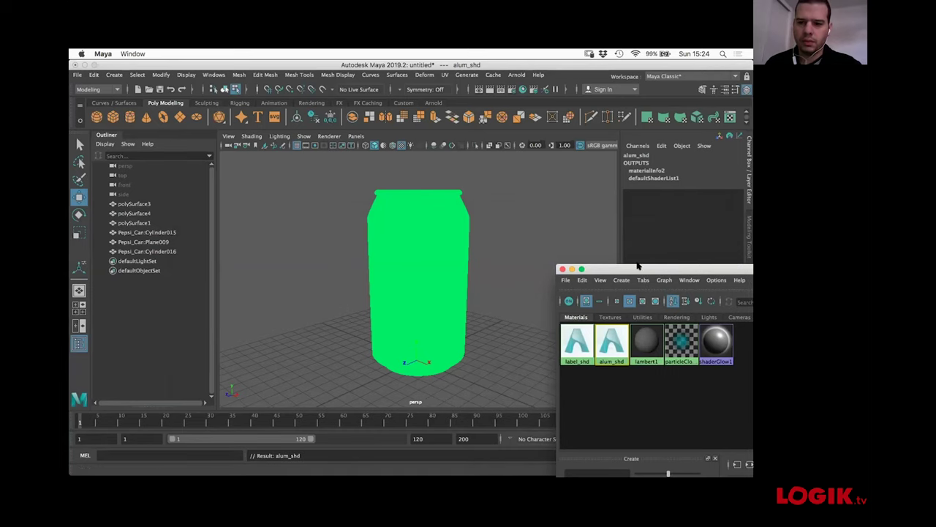
click(148, 204)
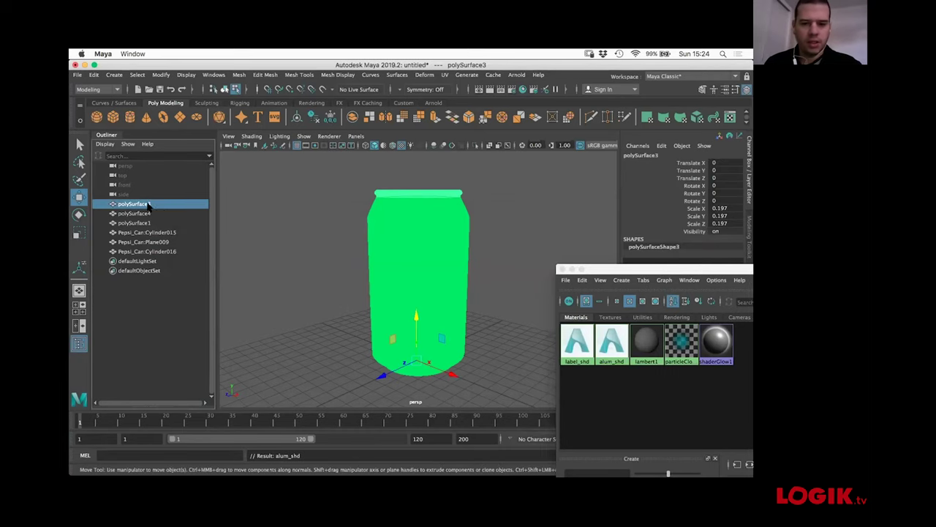
click(148, 251)
click(148, 222)
click(149, 232)
click(149, 241)
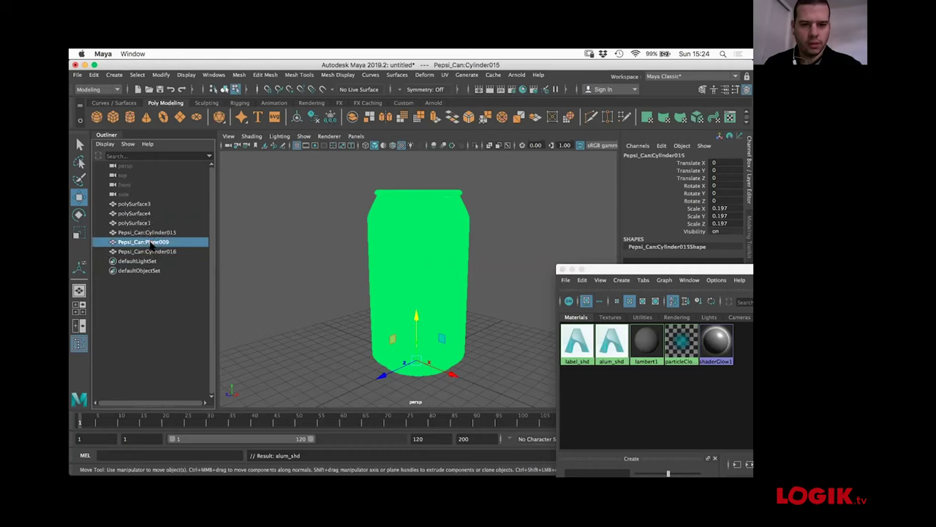
click(152, 251)
alt+drag(410, 253, 358, 324)
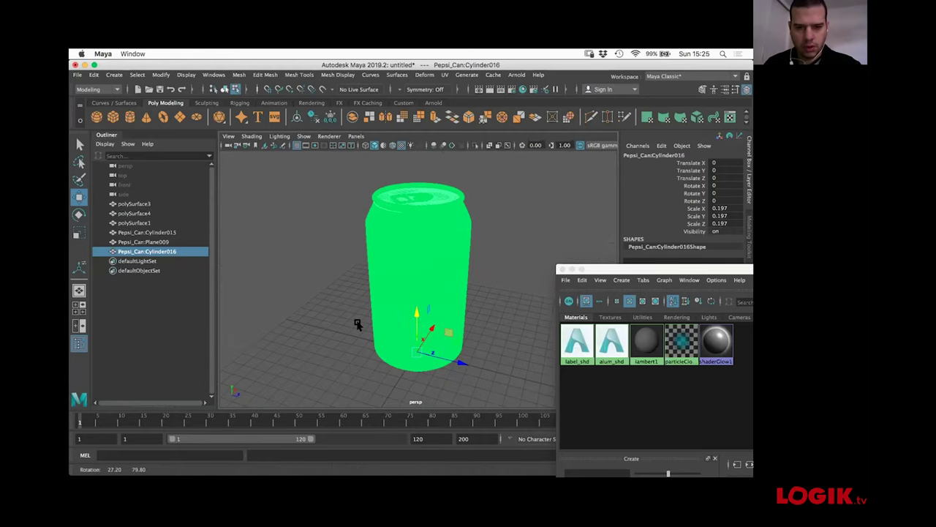
- Assign the label_shd material to polySurface4, the can's outer body
click(133, 213)
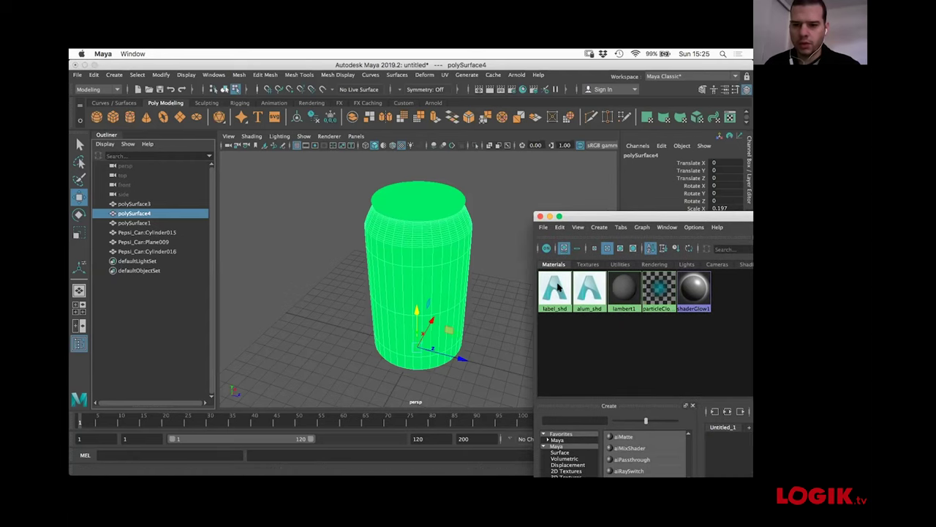
right_click(555, 289)
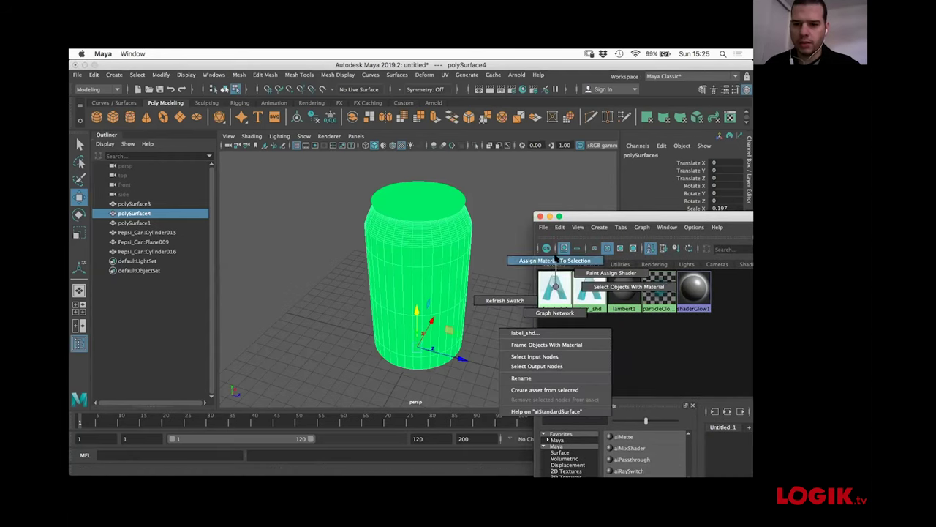
click(557, 260)
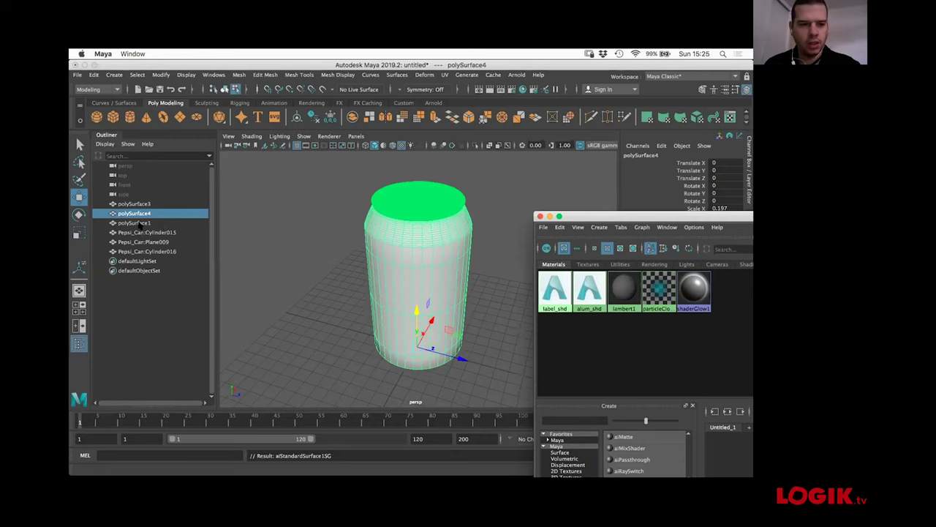
- Place polySurface3 below polySurface4 in the Outliner, assign alum_shd to all meshes except polySurface4, and close the Hypershade
drag(138, 204, 144, 220)
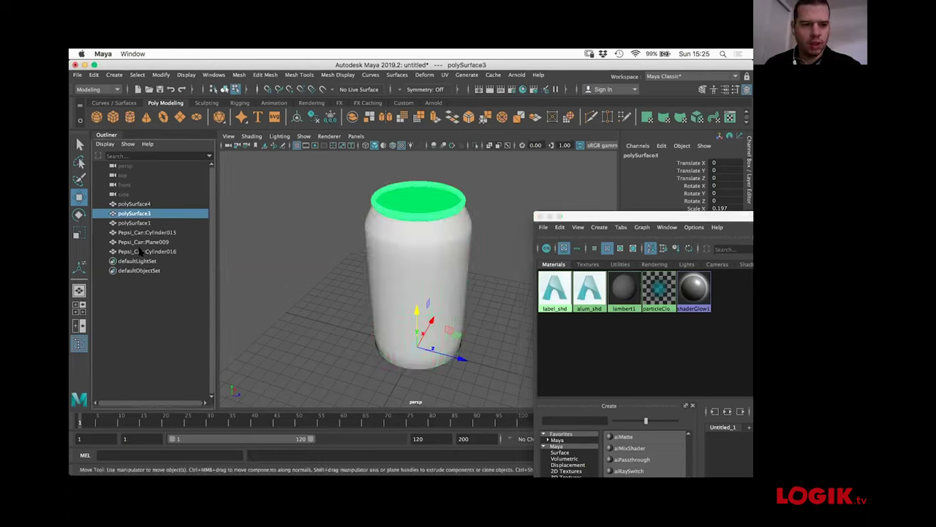
shift+click(139, 251)
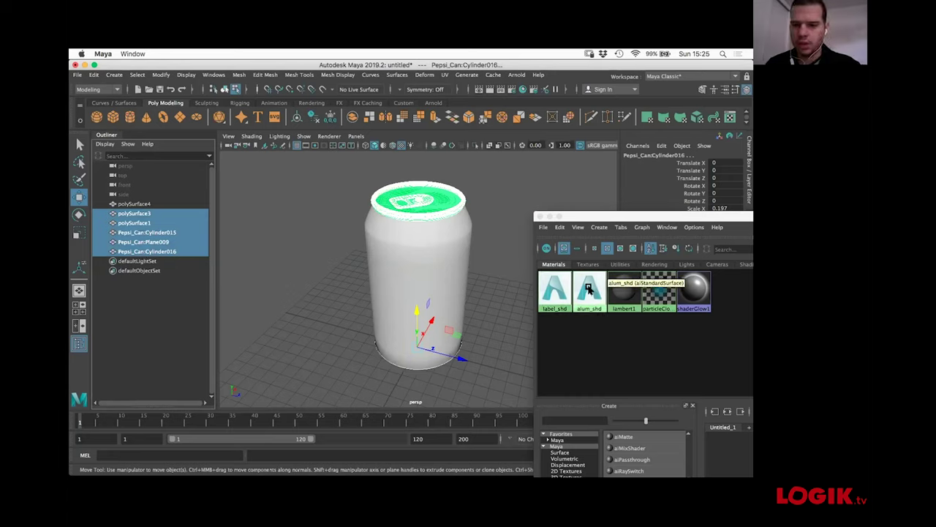
right_drag(591, 291, 593, 262)
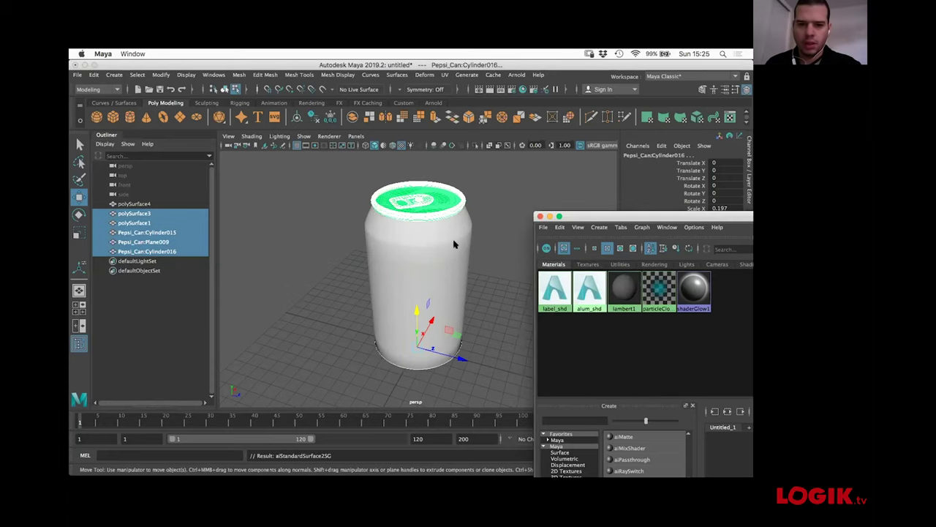
click(539, 216)
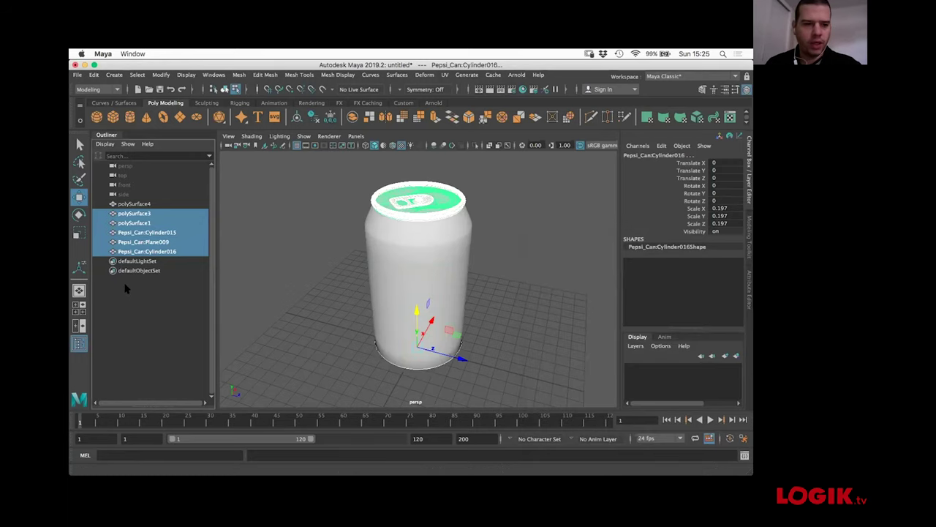
- Group all six can meshes and rename the group as can
click(126, 289)
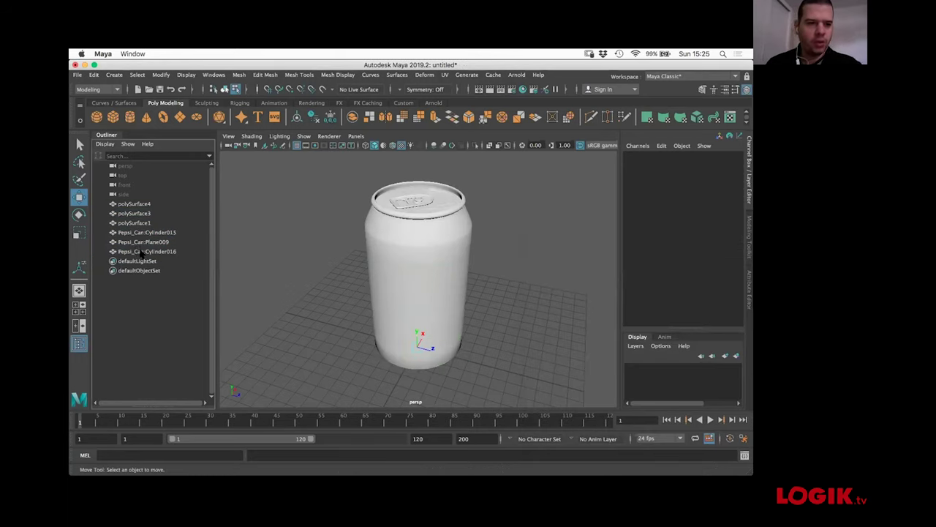
click(142, 253)
shift+click(144, 206)
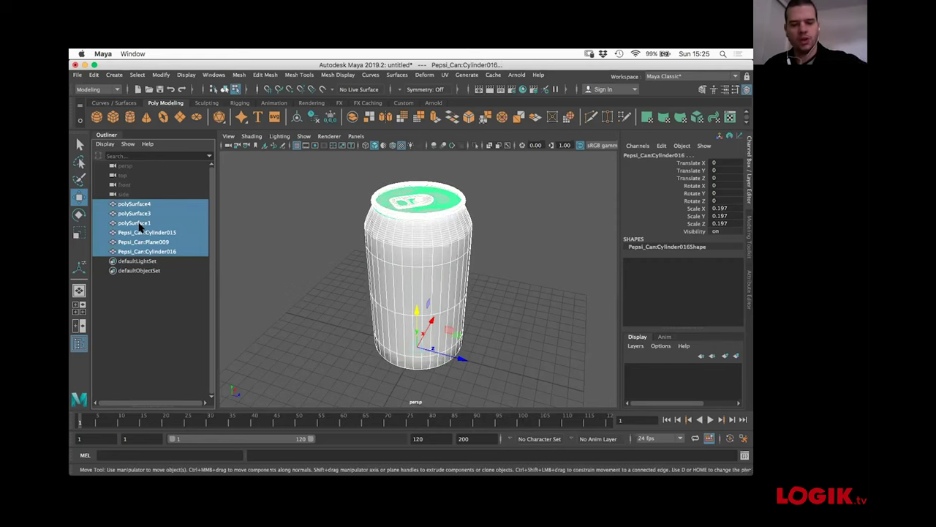
key(ctrl+g)
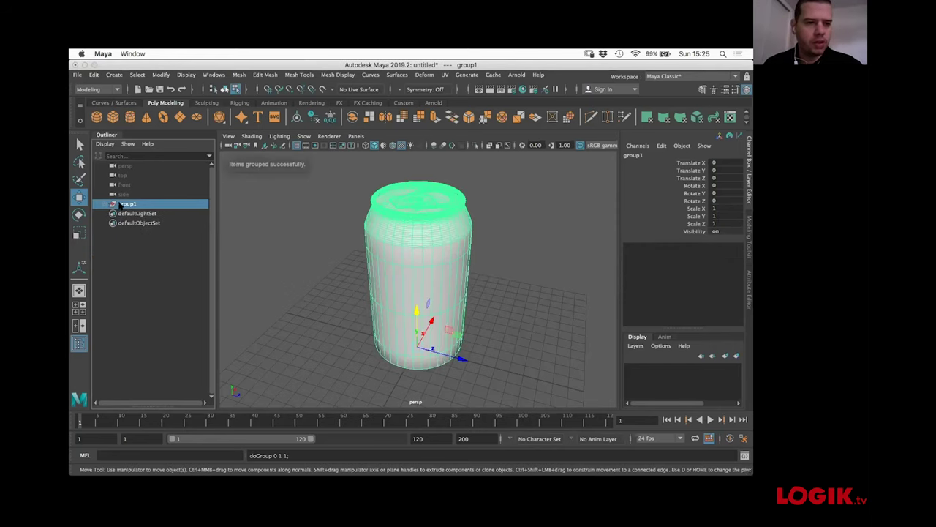
double_click(126, 204)
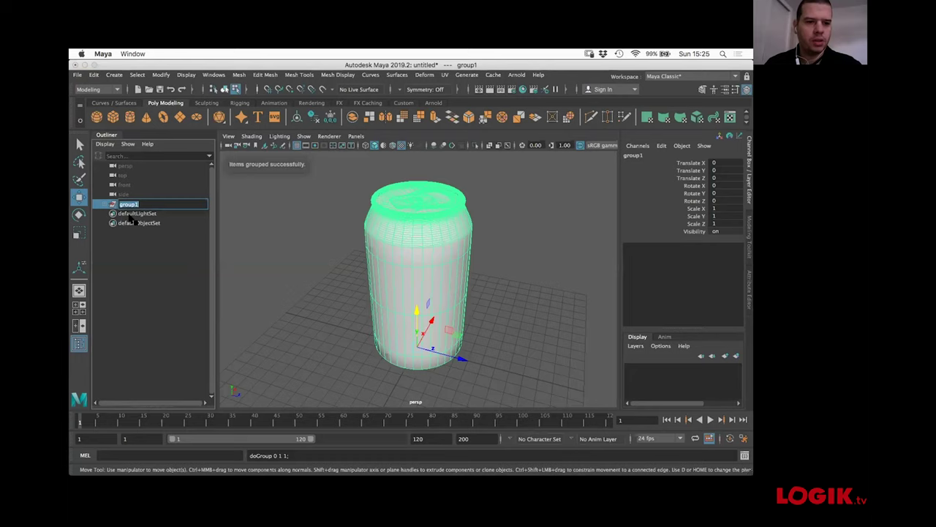
text(can)
key(Return)
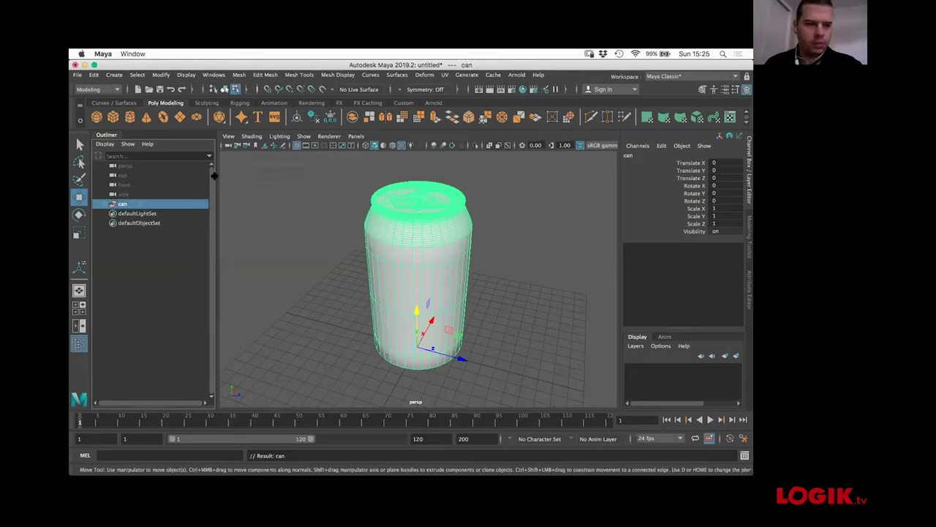
- Expand the can group and check which part of the can each child mesh represents
click(105, 204)
click(140, 214)
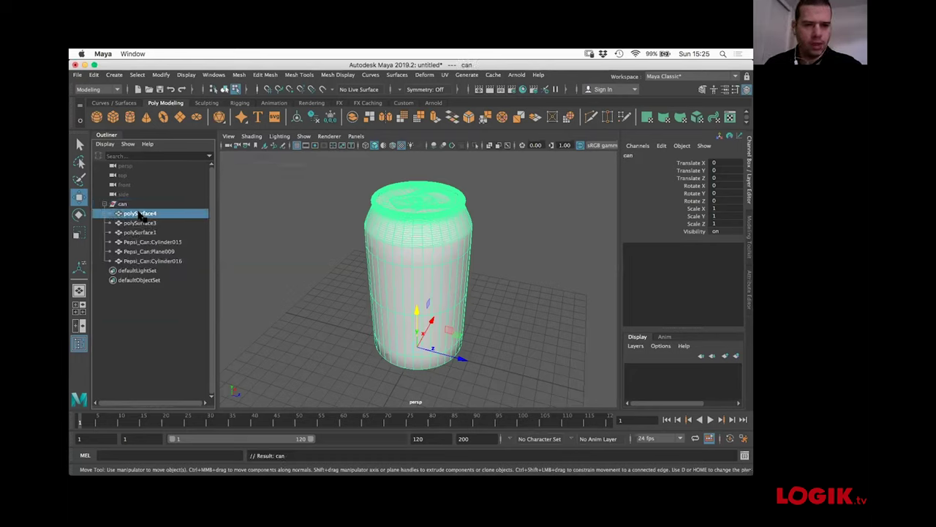
click(140, 224)
click(141, 233)
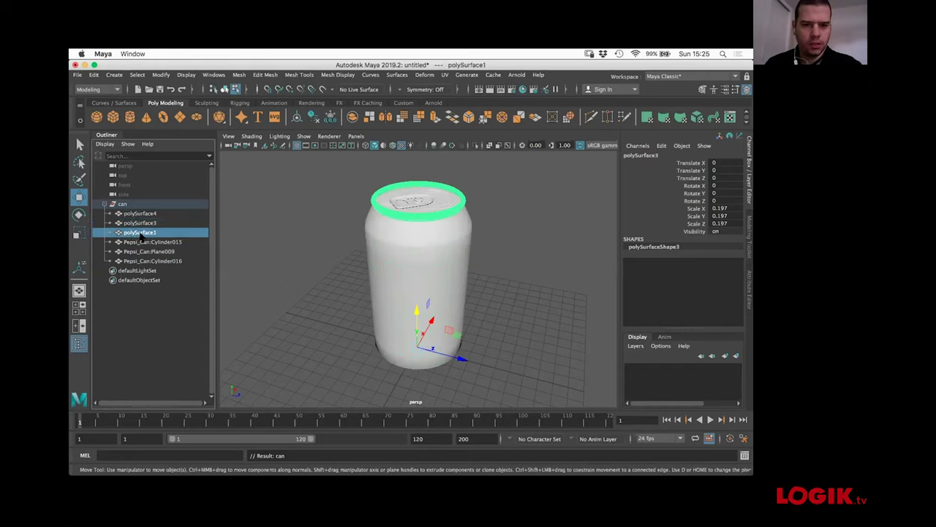
click(142, 243)
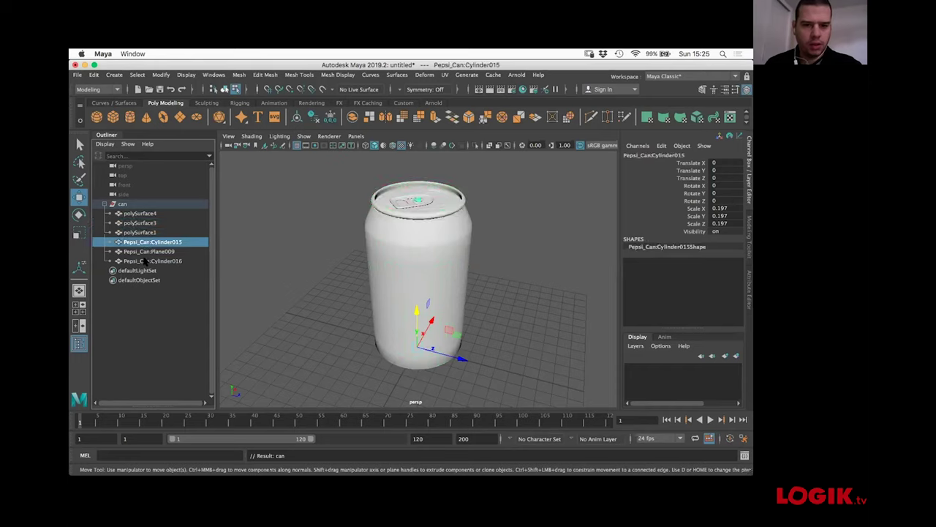
click(148, 260)
click(148, 251)
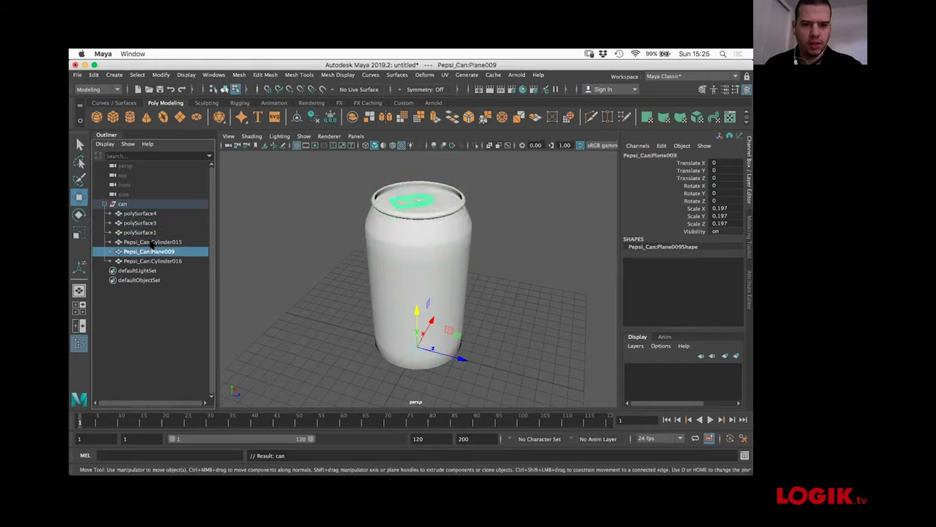
click(148, 242)
click(149, 232)
click(148, 223)
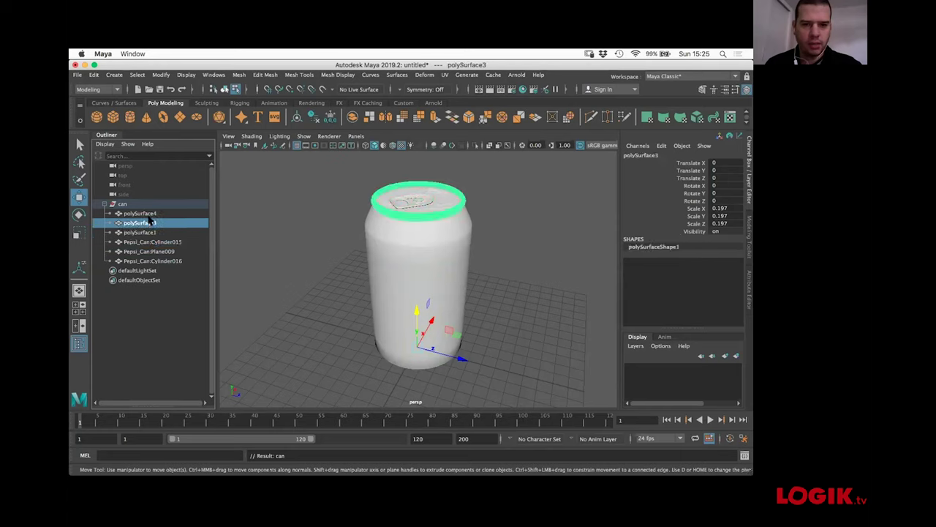
- Rename polySurface4 in the can group as label_geo
click(149, 213)
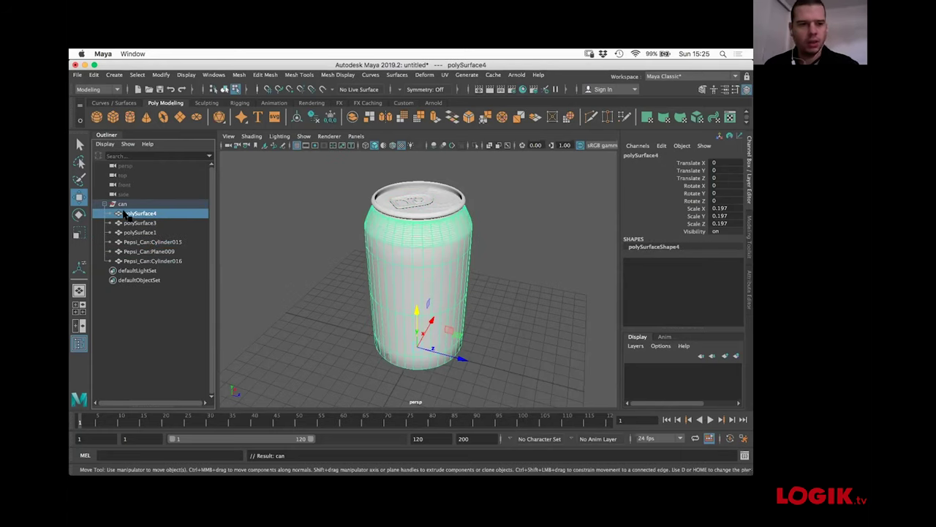
double_click(129, 212)
text(la)
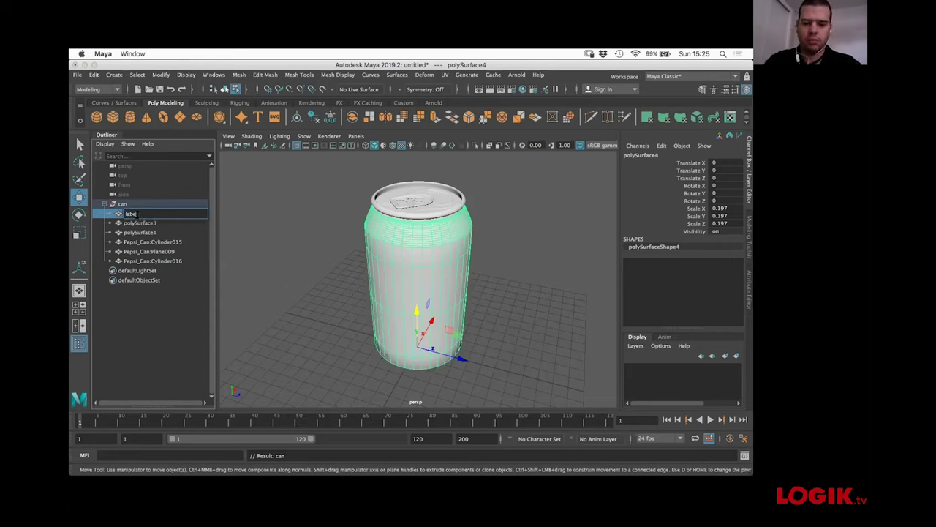
text(bel_geo)
key(Return)
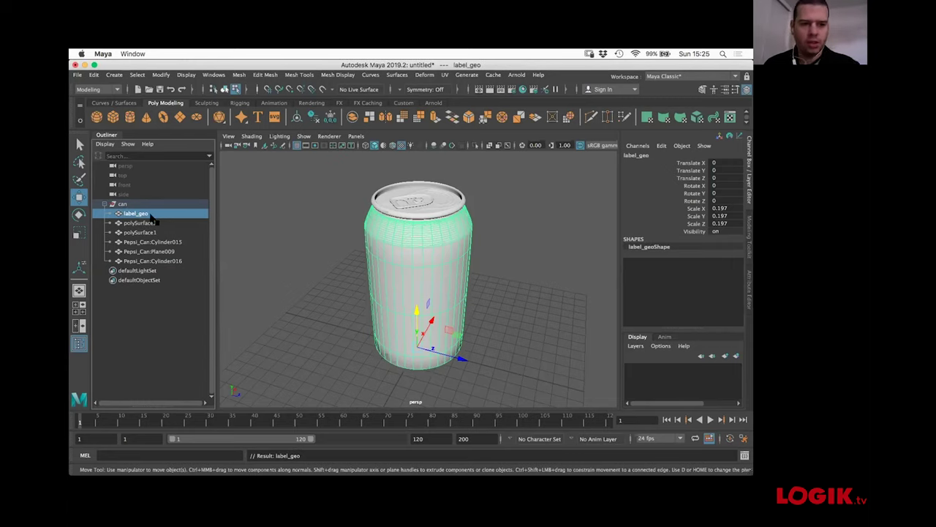
- Compare label_geo's transform attributes in the Attribute Editor with its translate values in the Channel Box
key(ctrl+a)
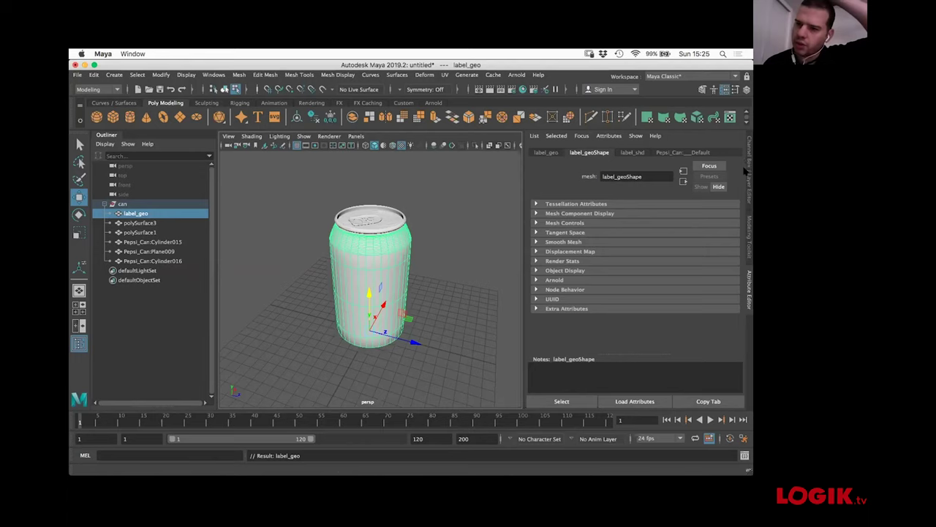
click(546, 152)
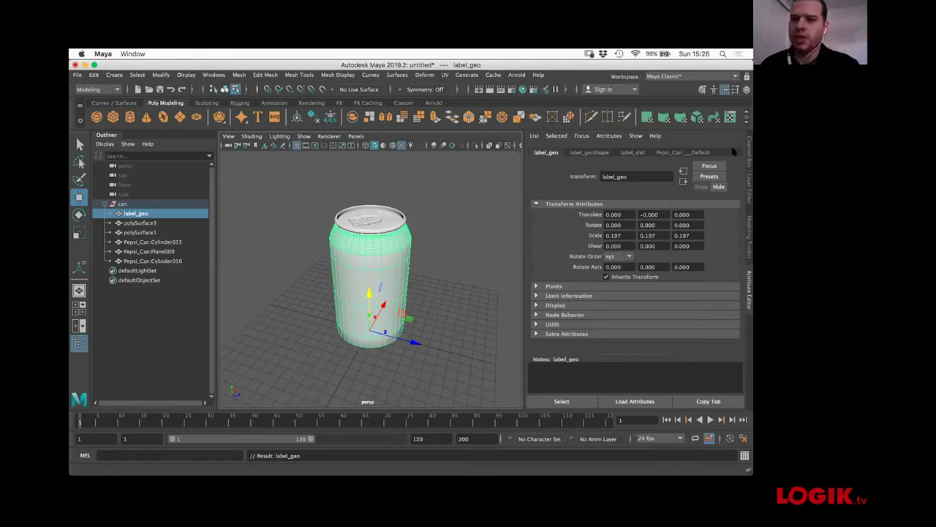
click(749, 161)
drag(713, 162, 711, 177)
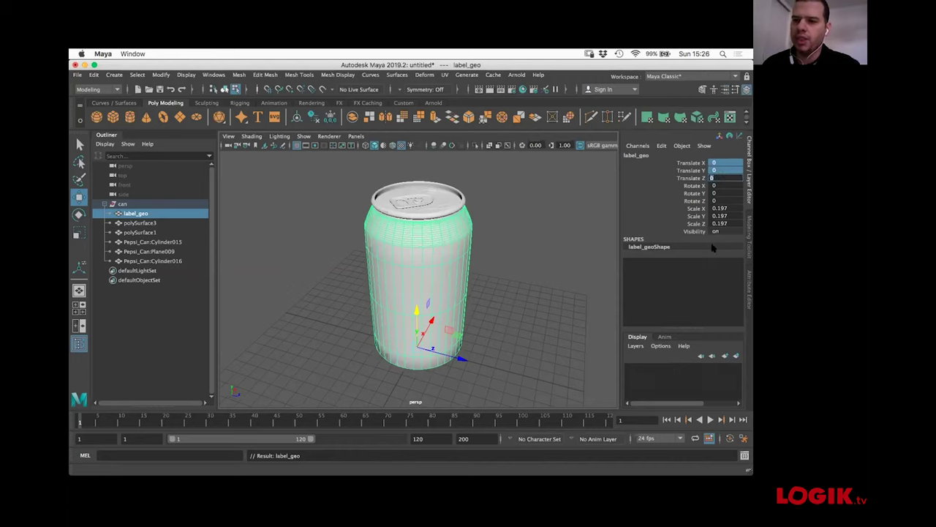
- Reset the Maya Classic workspace to its default layout and show the Outliner beside the perspective view again
key(ctrl+a)
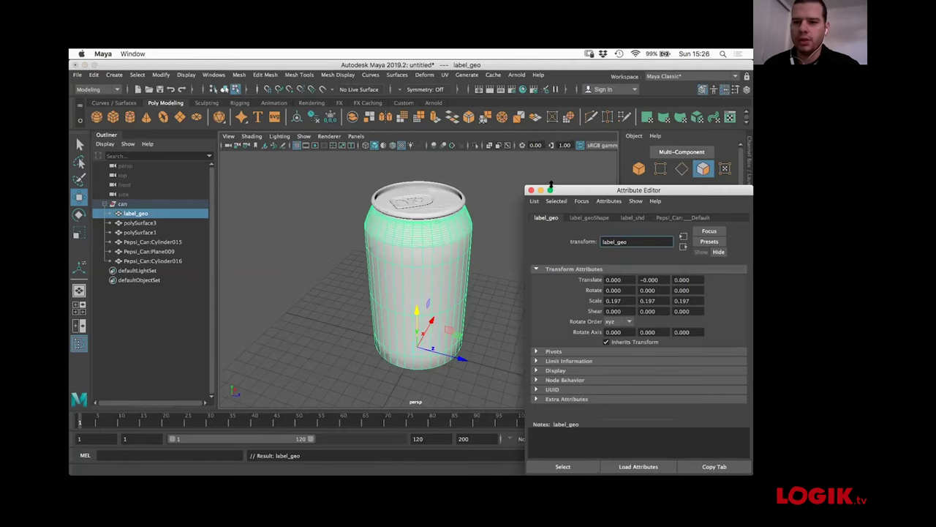
click(662, 78)
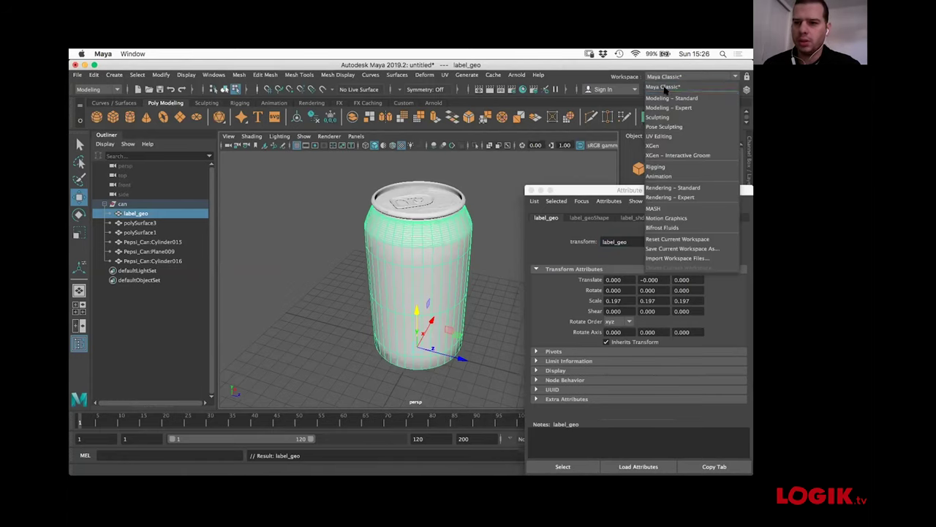
click(664, 88)
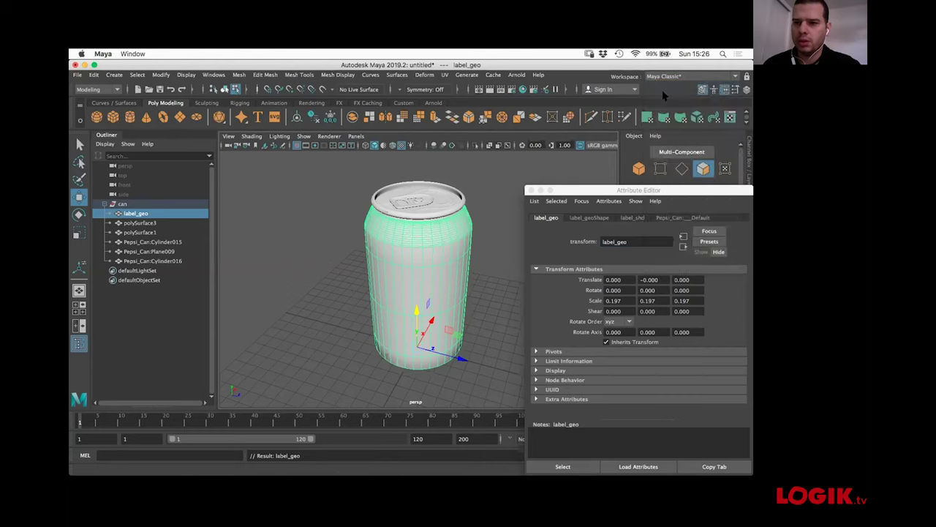
click(734, 77)
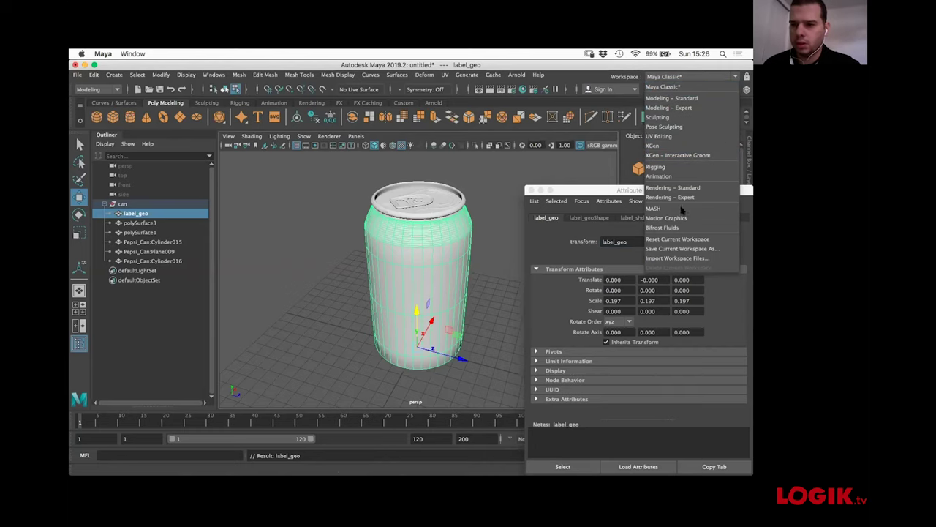
click(678, 240)
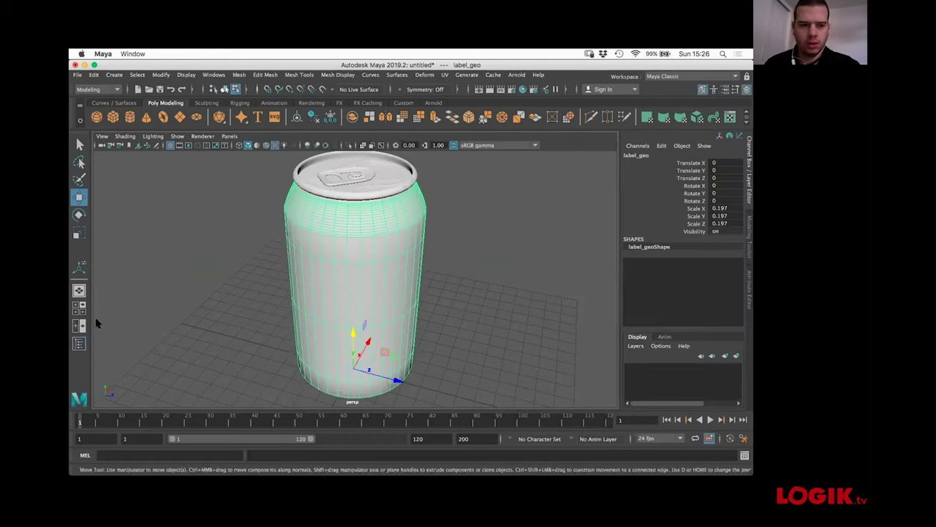
click(79, 343)
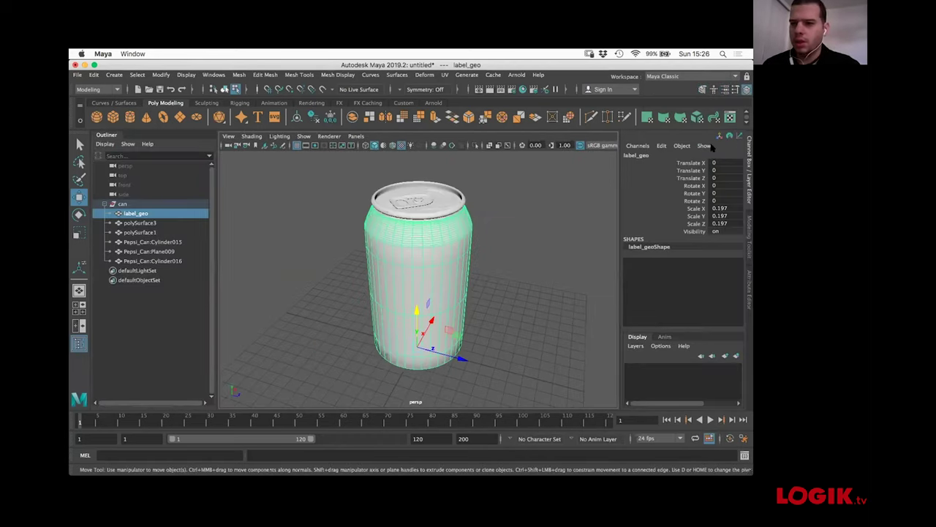
- Connect a File texture node to the Base Color of label_geo's label_shd material
click(748, 287)
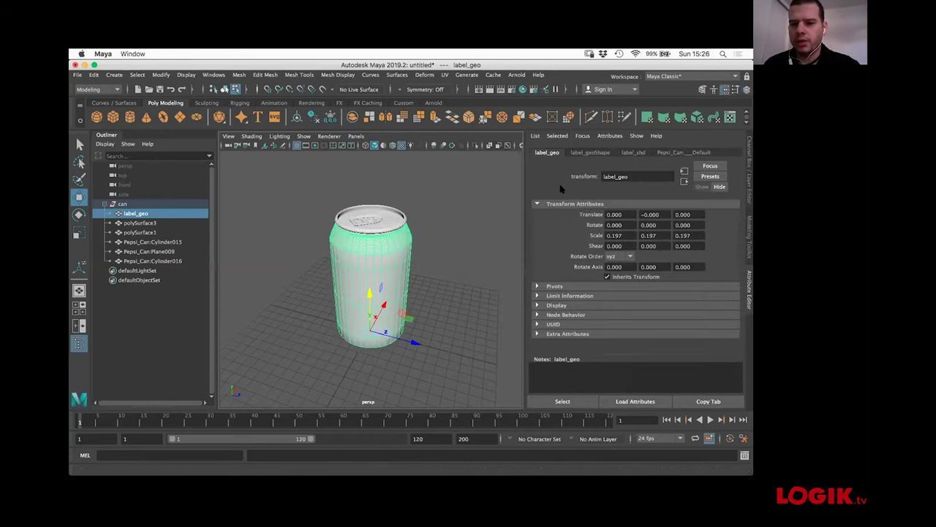
click(634, 152)
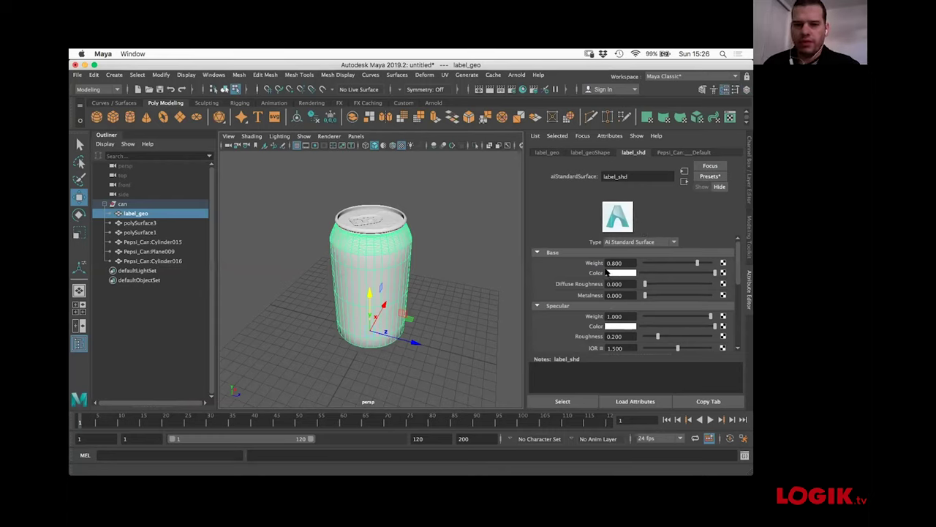
click(723, 272)
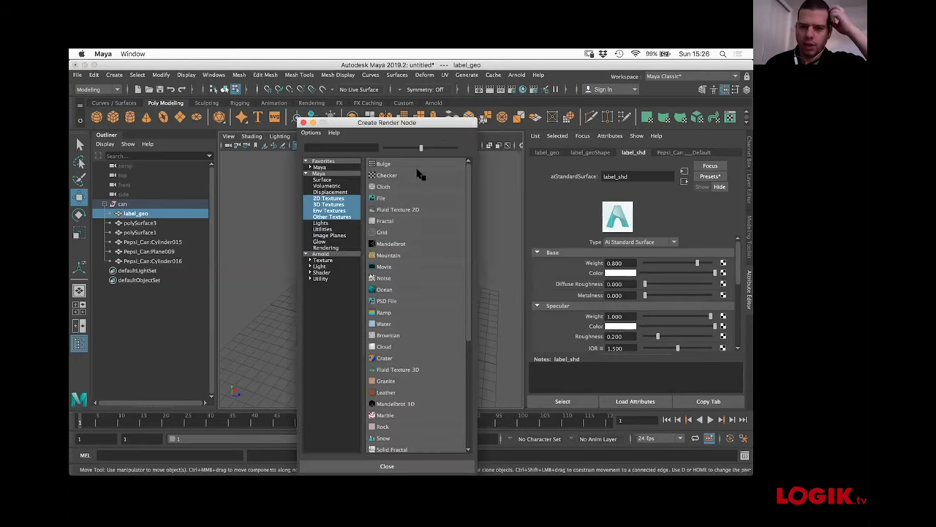
click(380, 198)
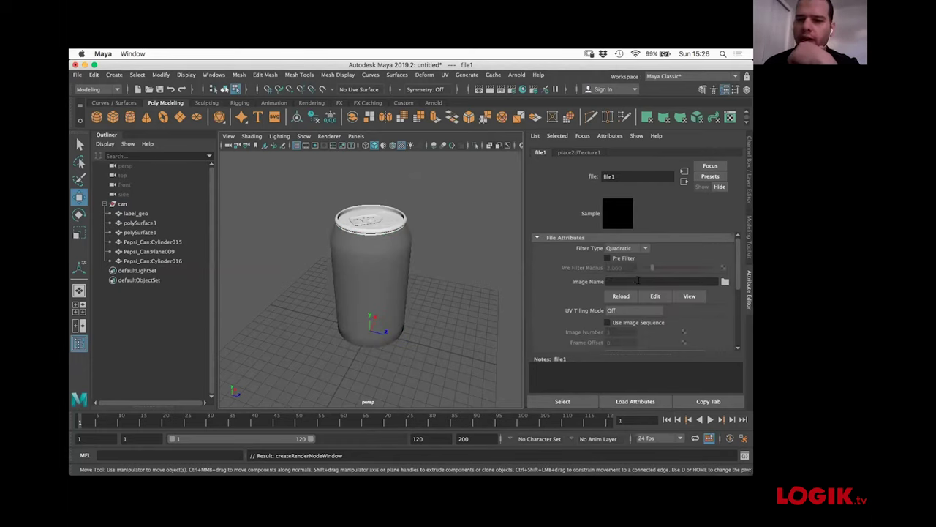
- Browse the image files for file1, previewing lata_cola.jpg in sourceimages and the original pepsi_simple.jpg in Pepsi_Simple/Images
click(724, 281)
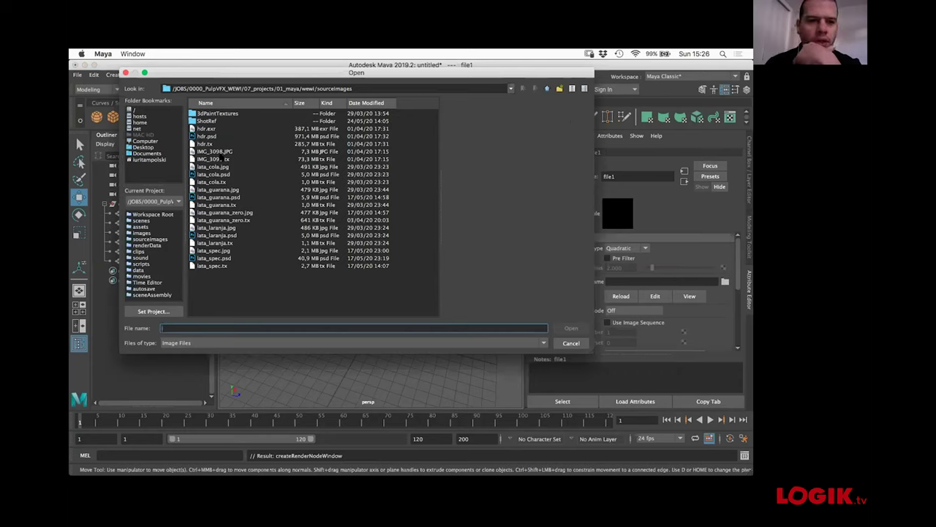
click(214, 167)
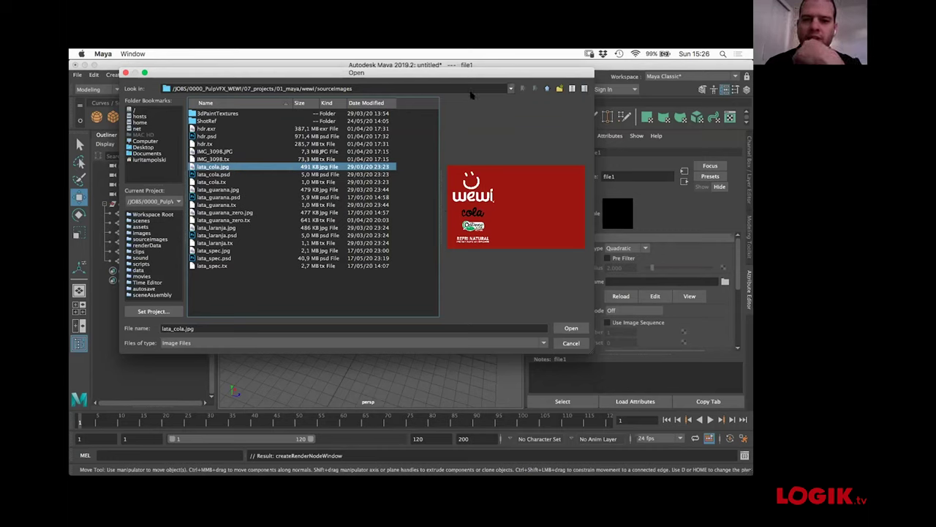
click(545, 88)
click(545, 88)
click(545, 88)
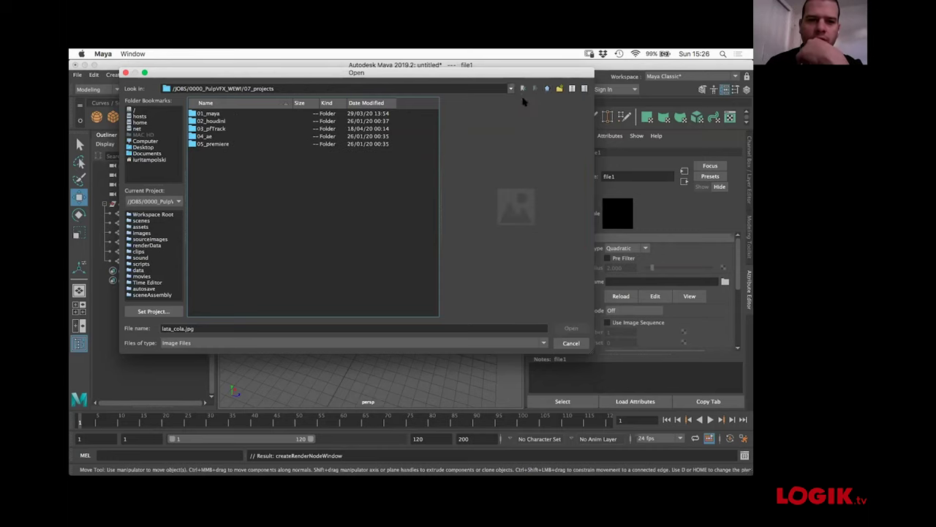
click(546, 89)
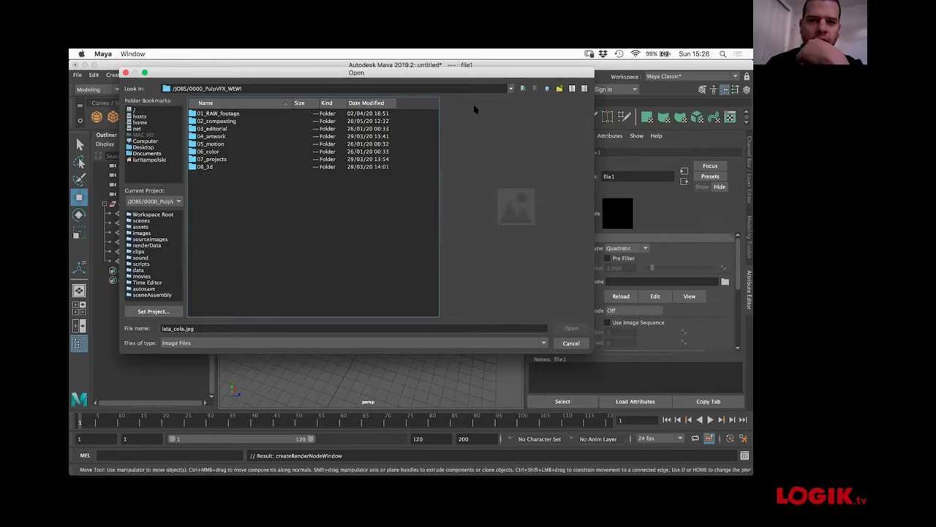
double_click(212, 167)
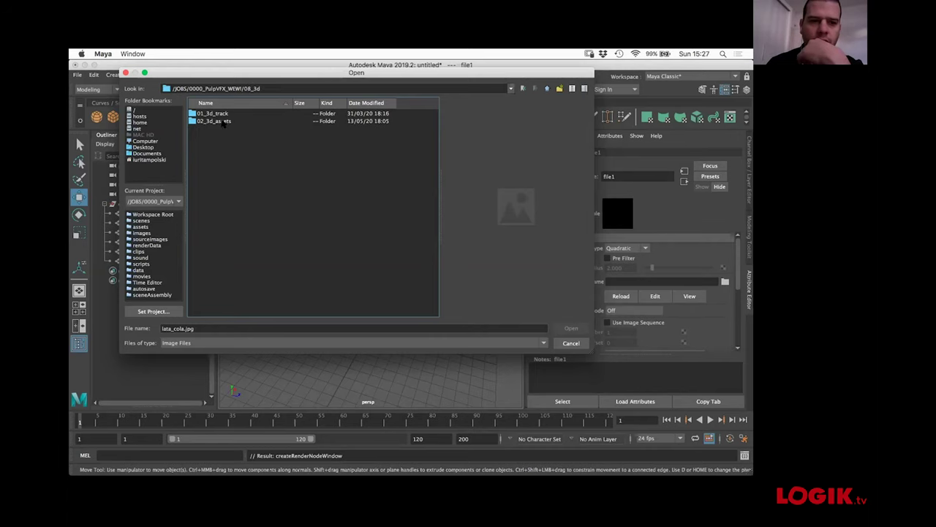
double_click(214, 121)
double_click(214, 114)
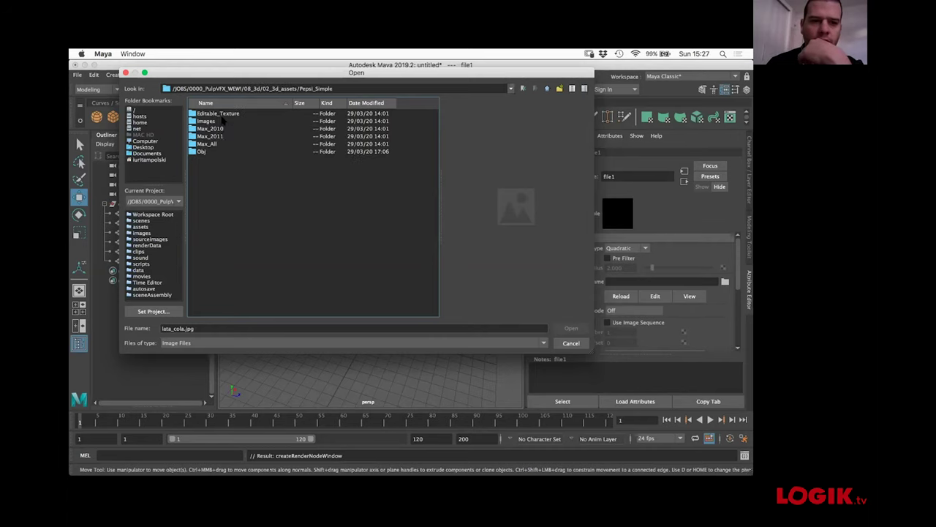
double_click(222, 121)
click(223, 144)
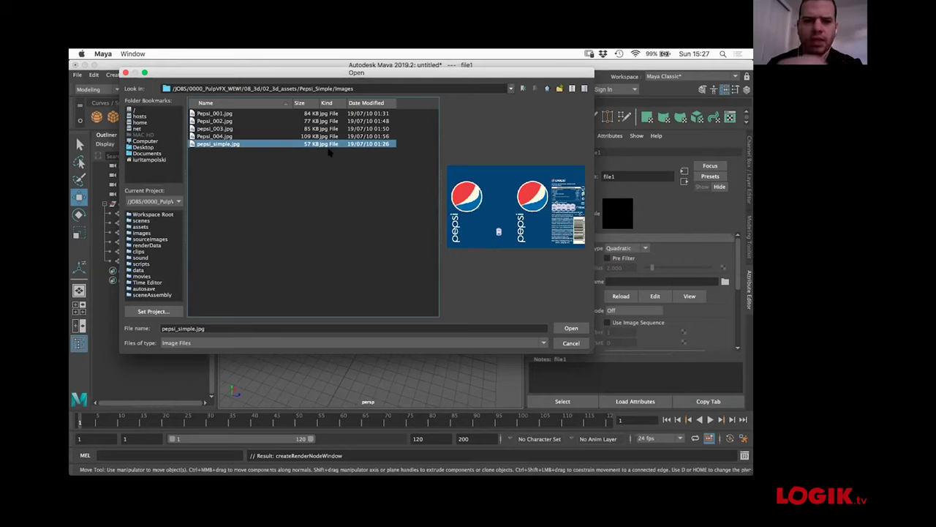
- Load lata_cola.jpg from the wewi project's sourceimages folder as the image of the file1 texture node
click(547, 88)
click(547, 88)
click(547, 88)
click(547, 89)
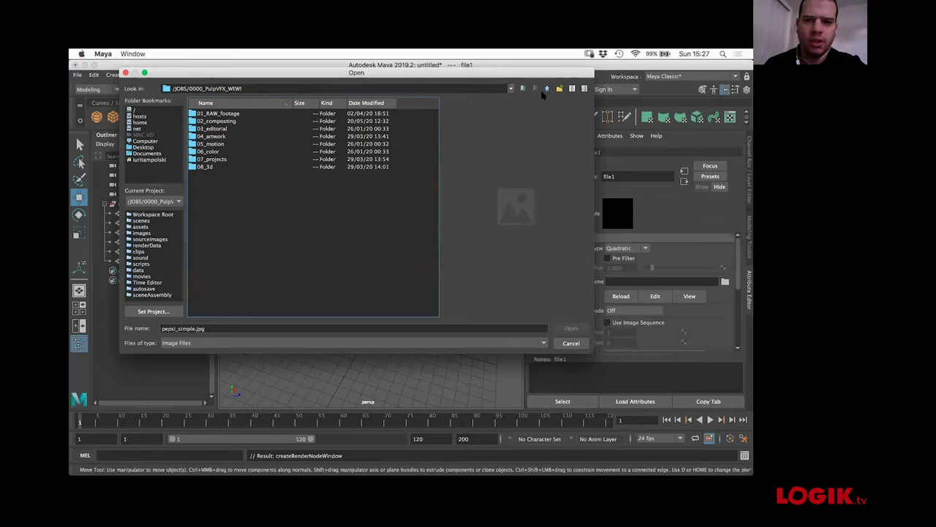
double_click(214, 160)
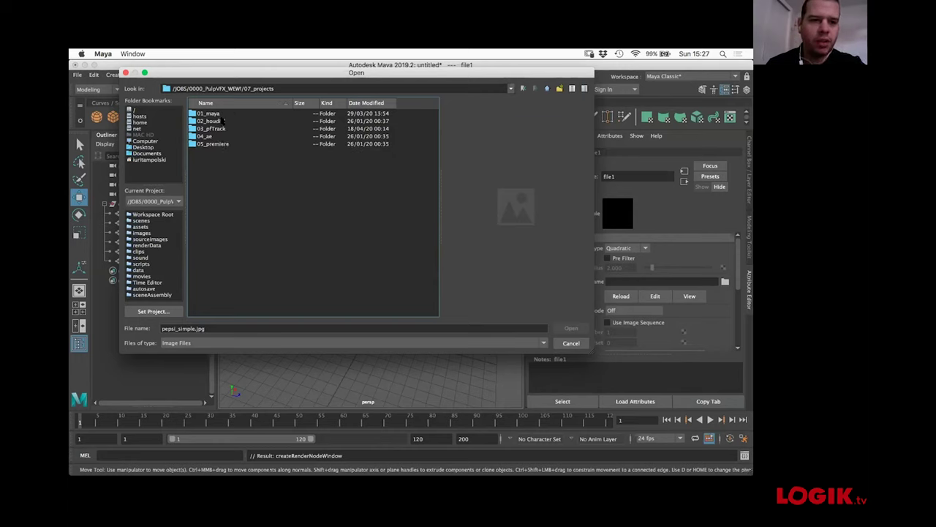
double_click(223, 114)
double_click(222, 114)
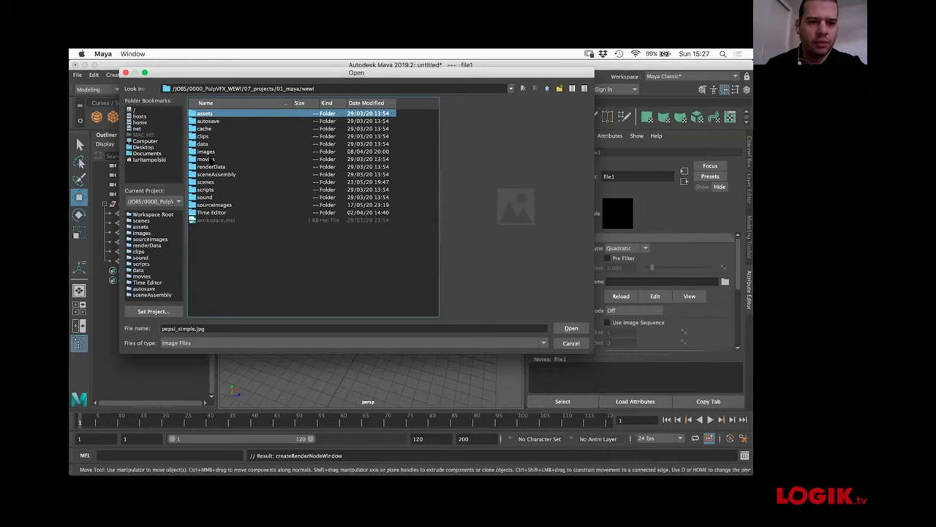
double_click(214, 204)
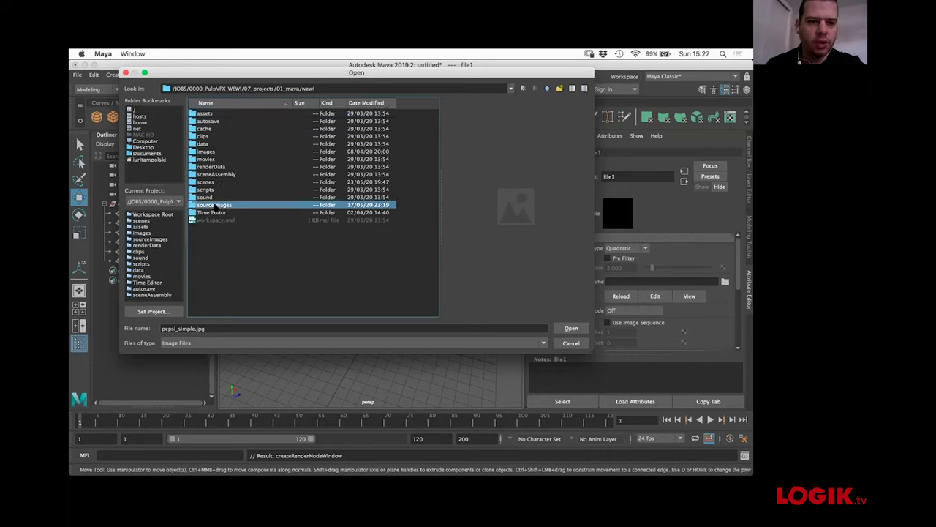
click(214, 167)
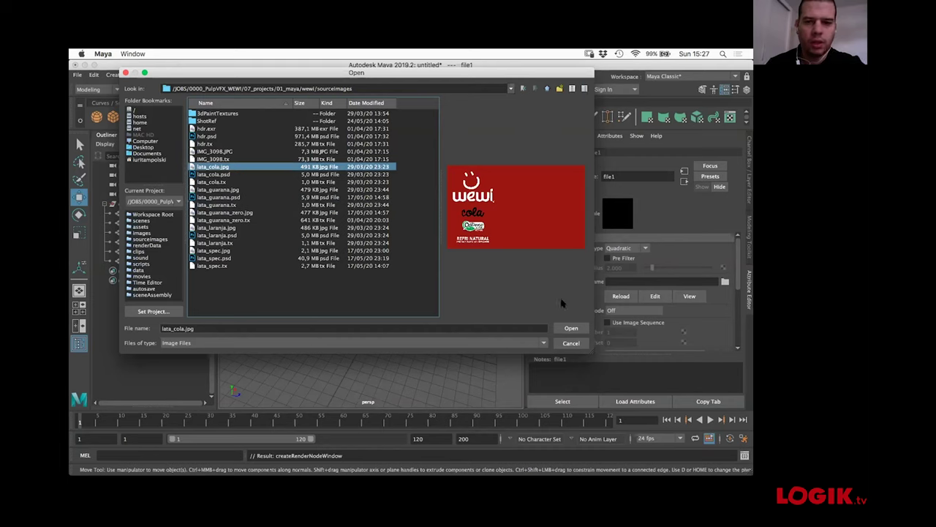
click(565, 330)
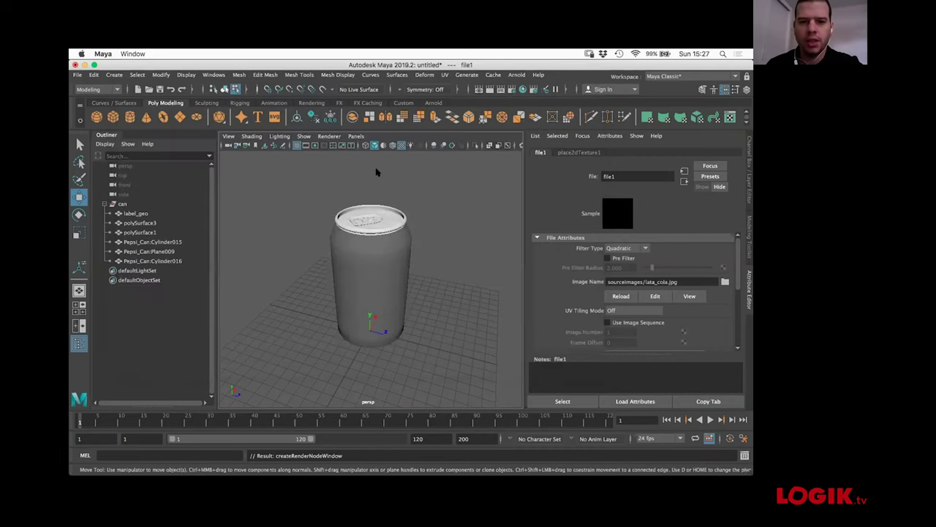
- Show the can with textured display in the perspective view, comparing it with the wireframe and plain shaded modes
click(400, 145)
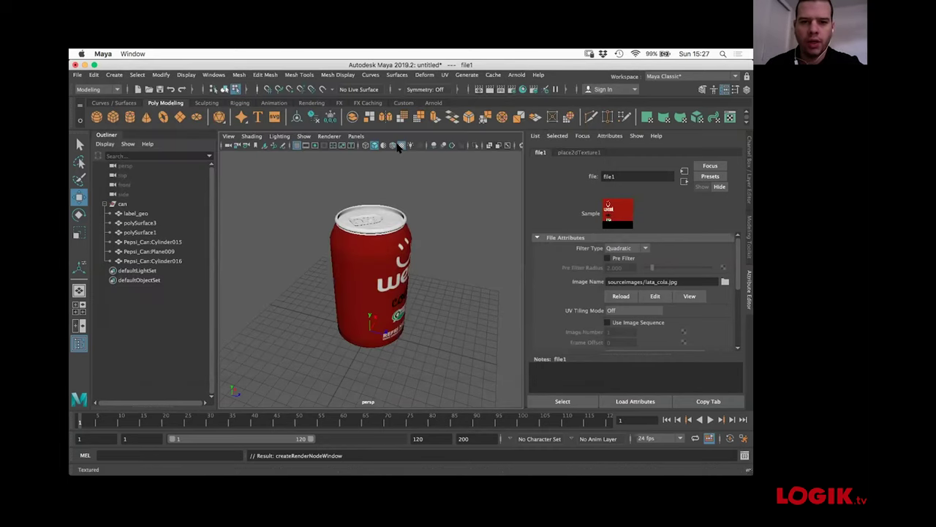
key(4)
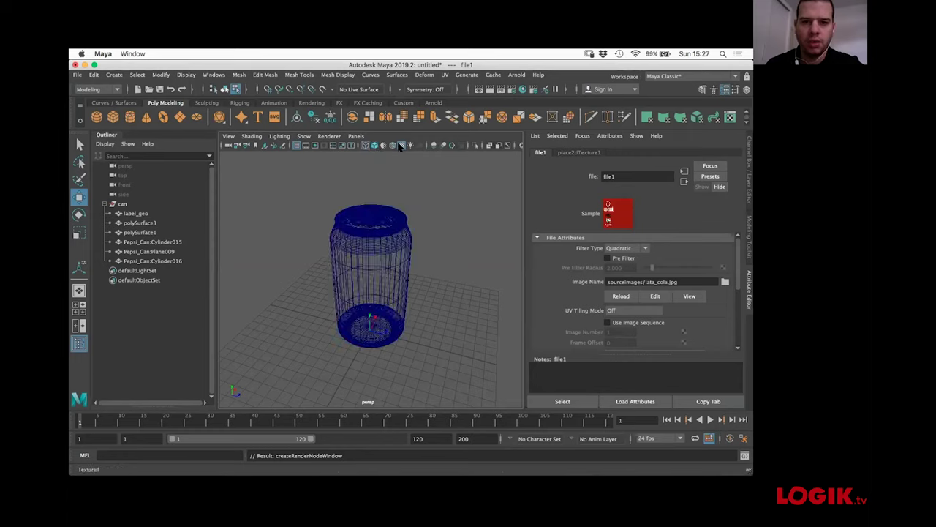
key(5)
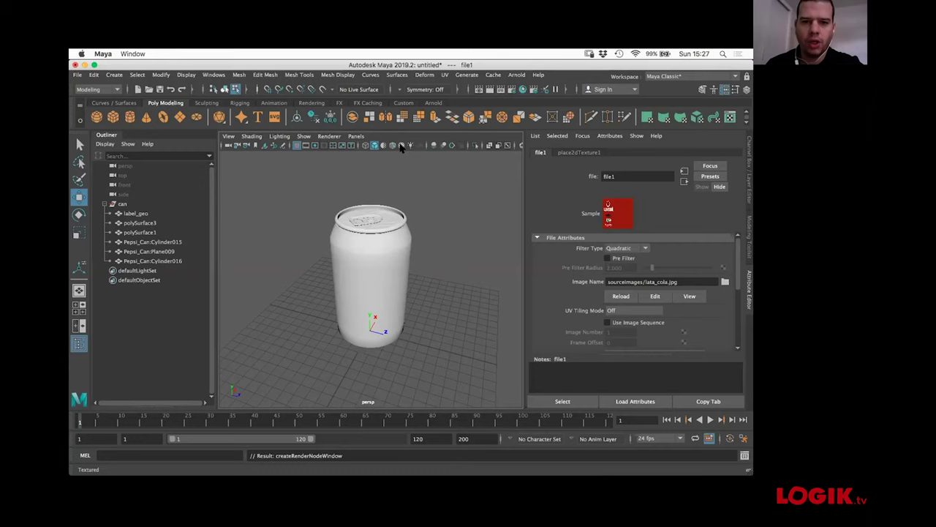
key(6)
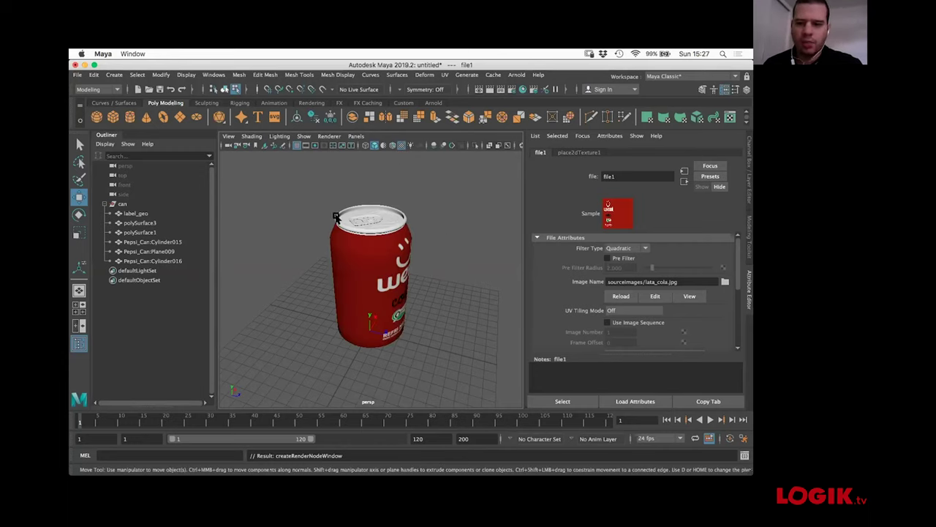
- Import the camera tracking file IMG_3118.fbx from the 08_3d/01_3d_track/fromTrack folder into the scene
click(77, 75)
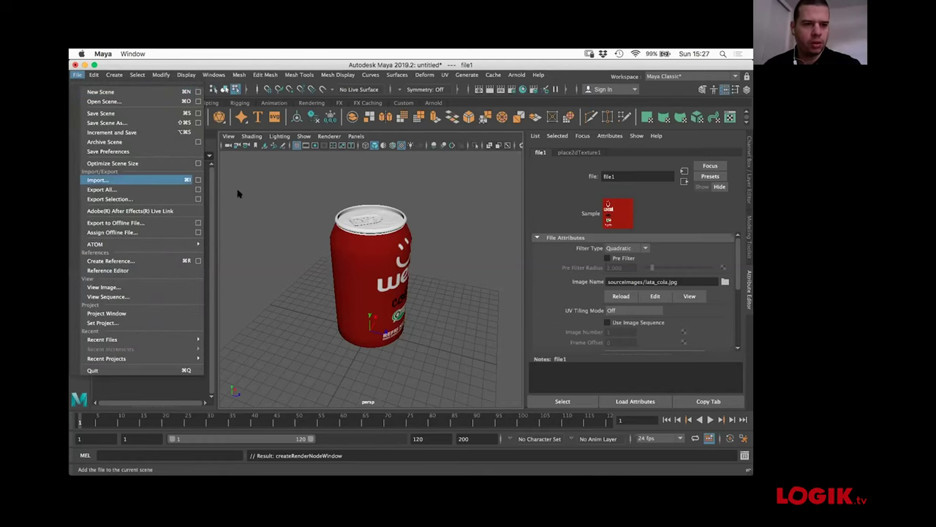
click(547, 88)
click(547, 89)
click(547, 89)
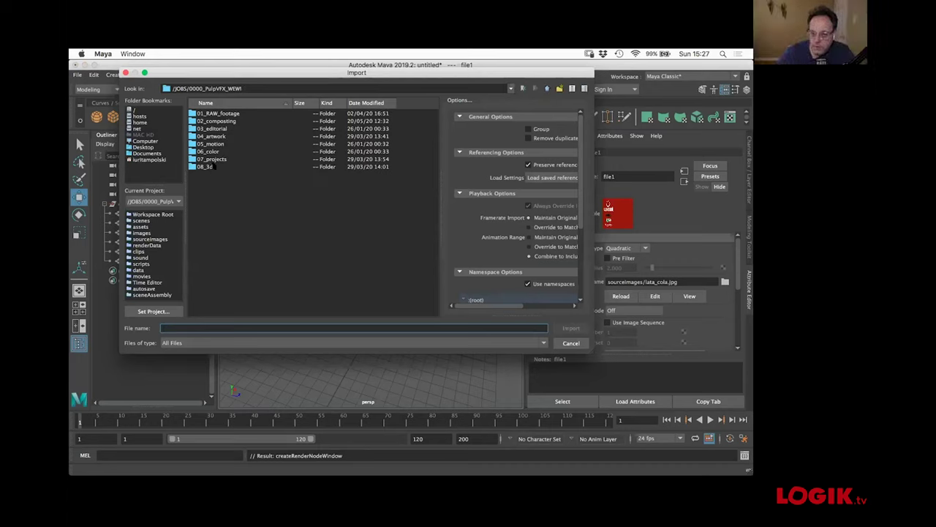
double_click(212, 167)
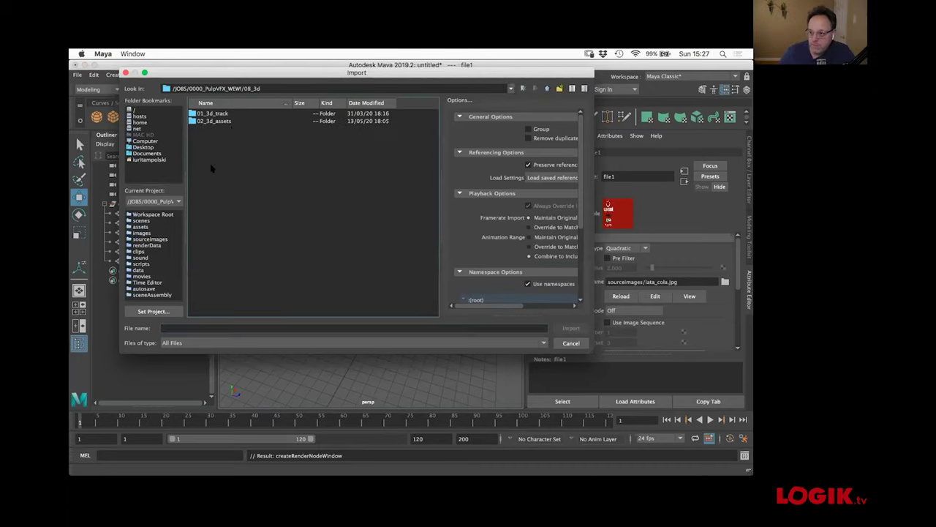
double_click(220, 115)
double_click(219, 114)
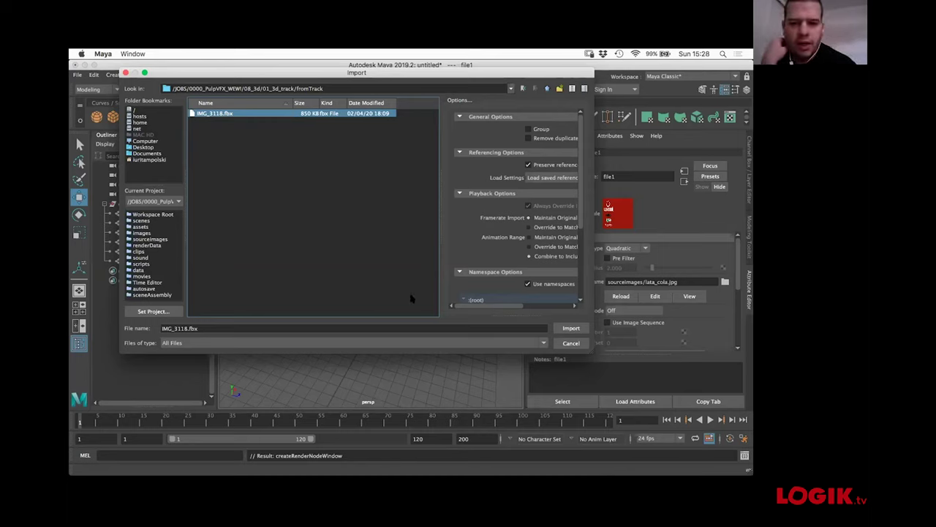
click(568, 329)
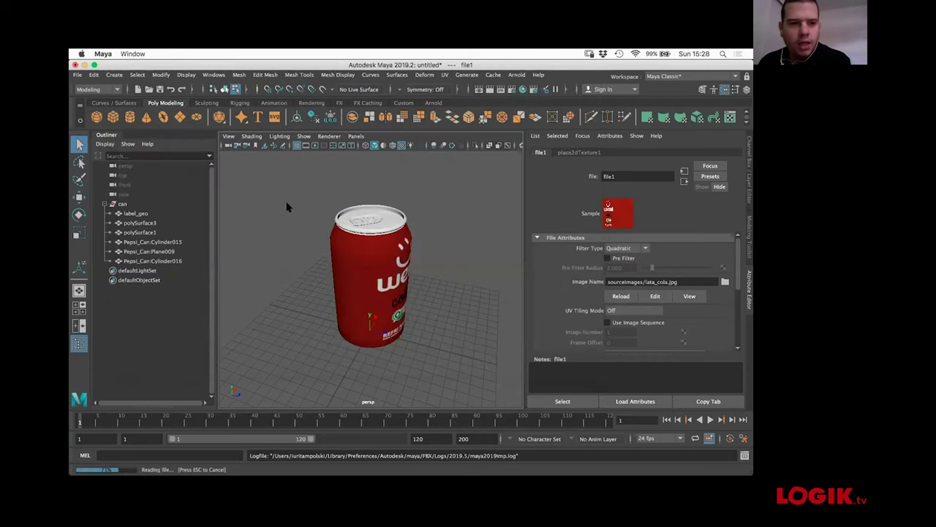
- Try to undo the import of the tracking scene with the mushrooms around the can
key(w)
alt+drag(349, 262, 347, 271)
click(346, 270)
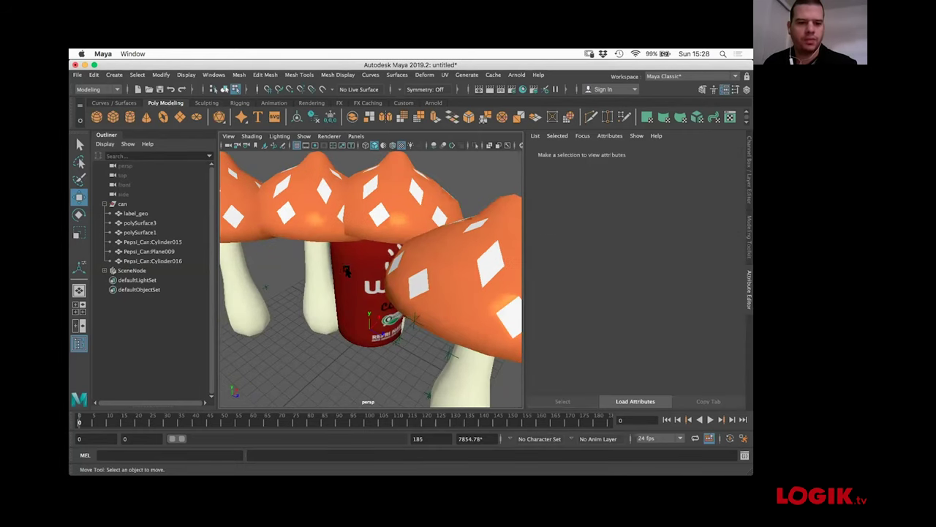
key(ctrl+z)
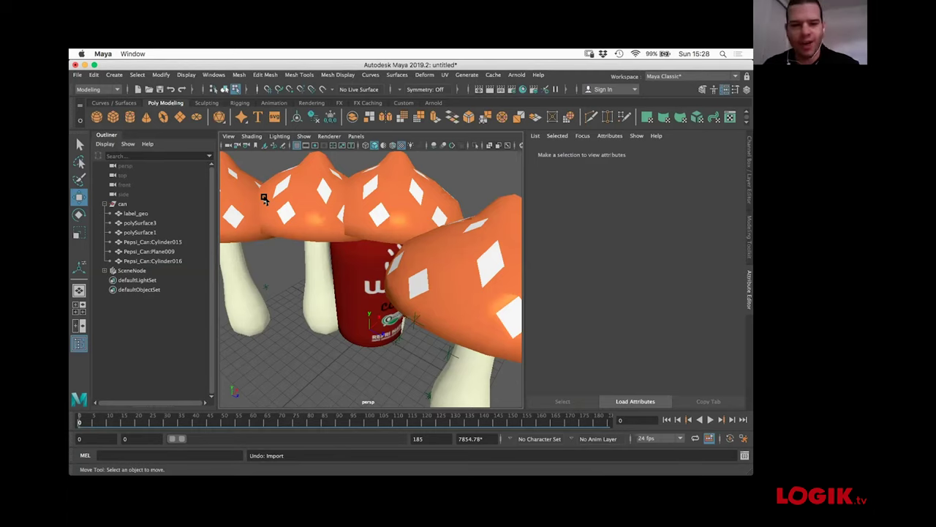
key(ctrl+z)
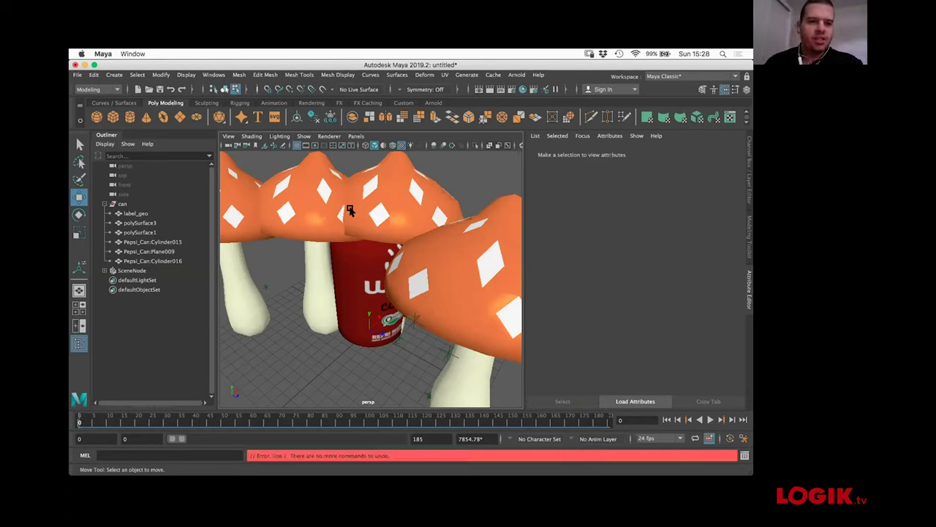
mouse_move(353, 258)
alt+mouse_down()
mouse_move(377, 232)
mouse_move(342, 273)
alt+mouse_up()
key(ctrl+z)
- Select the imported SceneNode group and expand its hierarchy to examine the camera, camera group and mushroom nodes
click(104, 271)
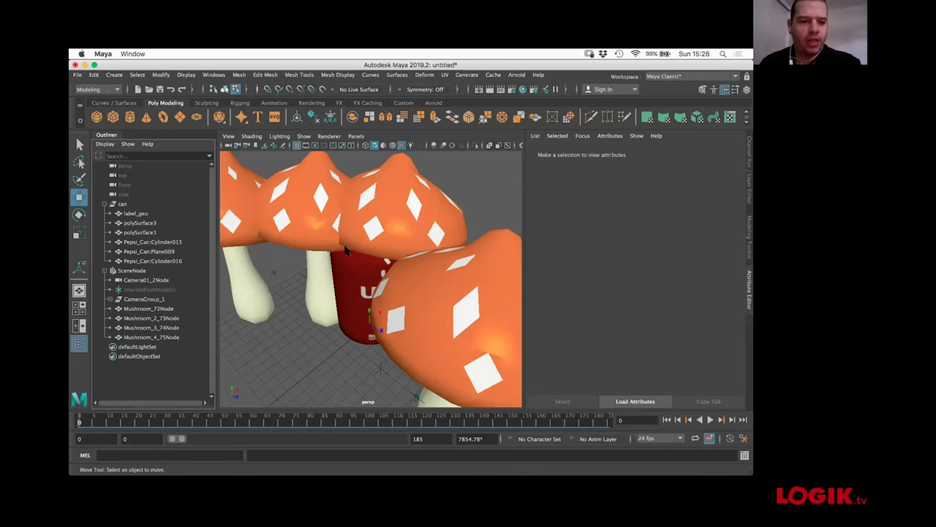
click(105, 271)
click(134, 272)
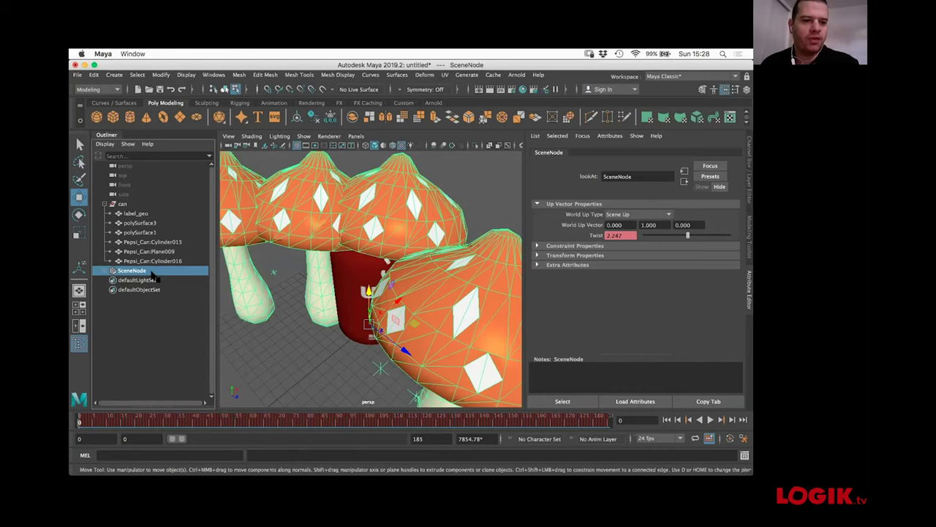
click(106, 270)
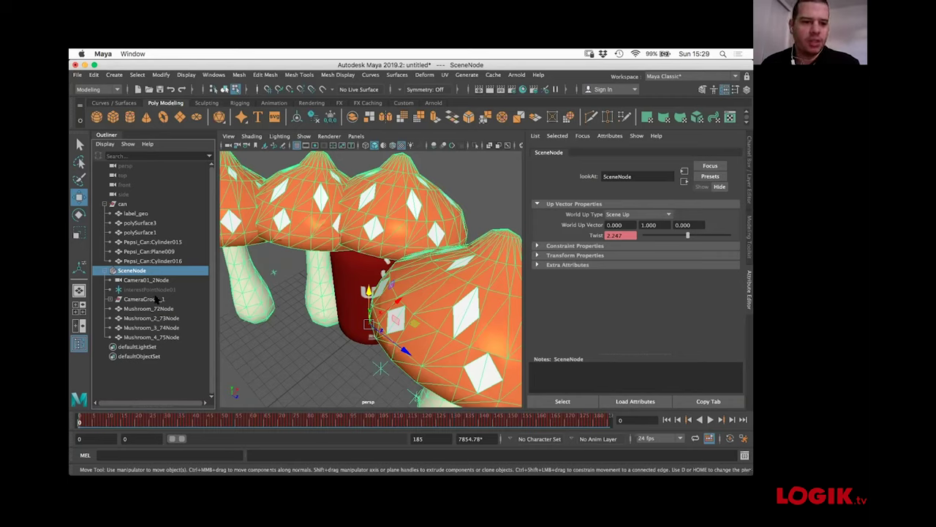
- Switch the viewport to look through the tracked camera Camera01_2Node
click(355, 136)
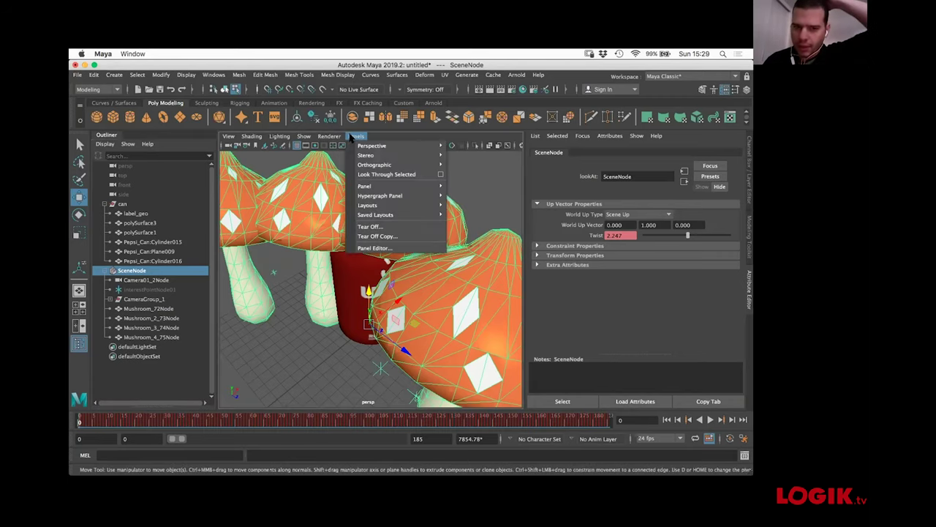
mouse_move(364, 146)
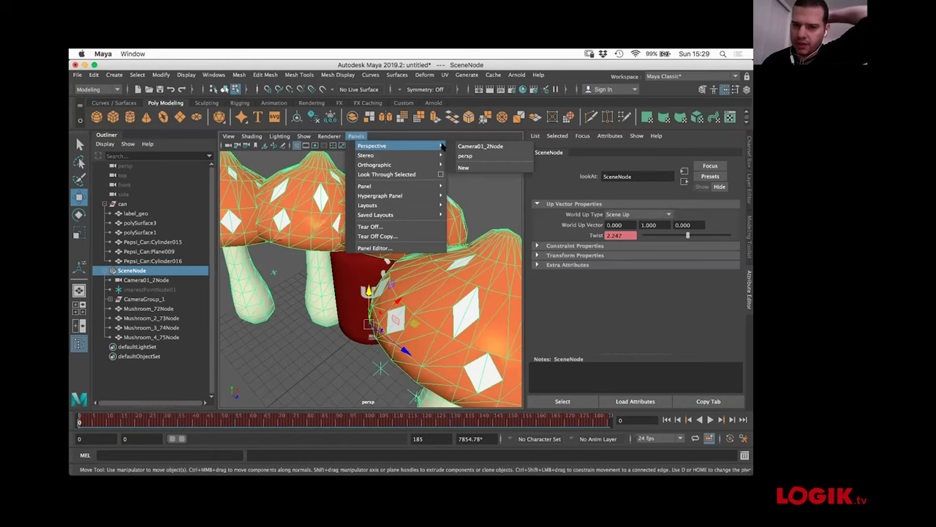
click(471, 147)
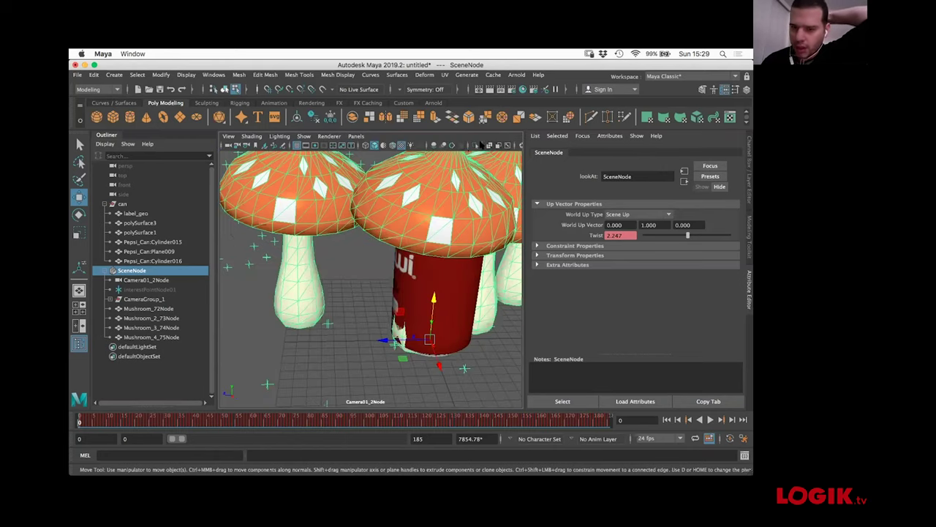
- Display the film gate in the tracked camera's view, comparing it with the resolution gate and toggling the gate mask
click(306, 144)
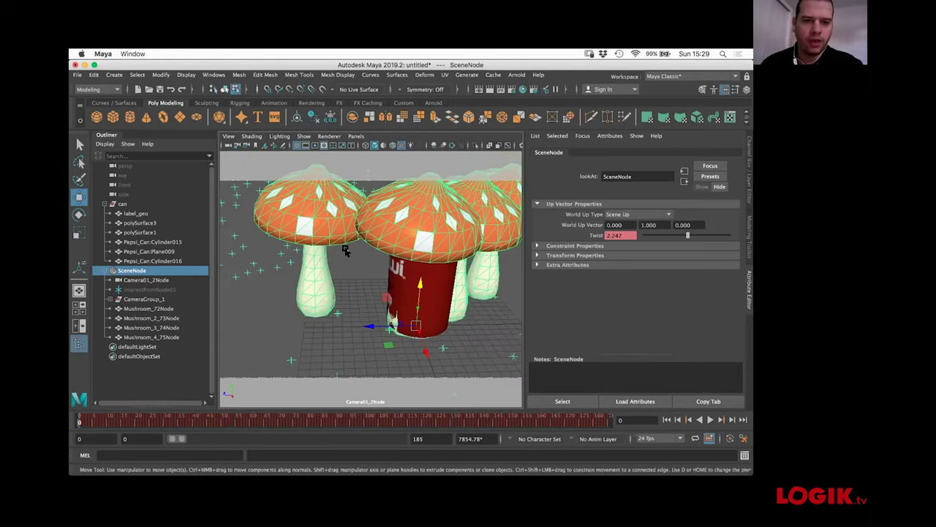
click(314, 145)
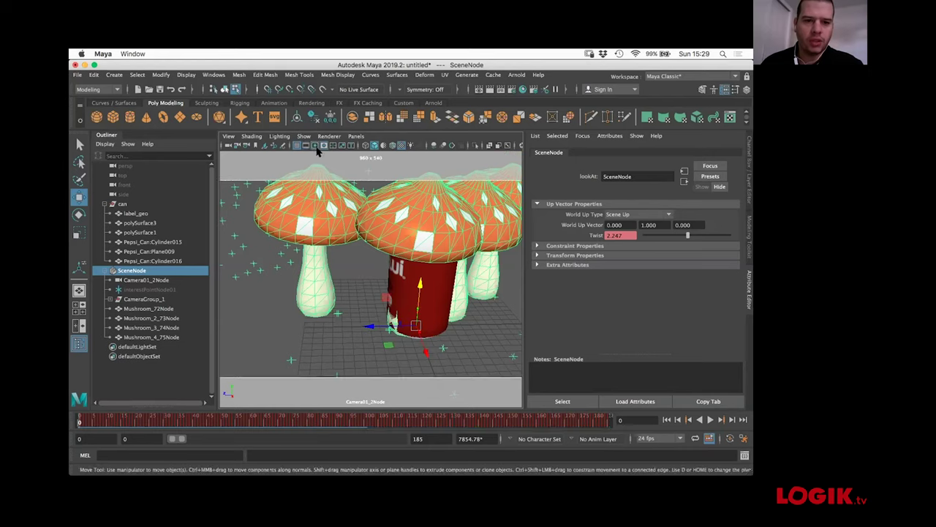
click(324, 145)
click(323, 146)
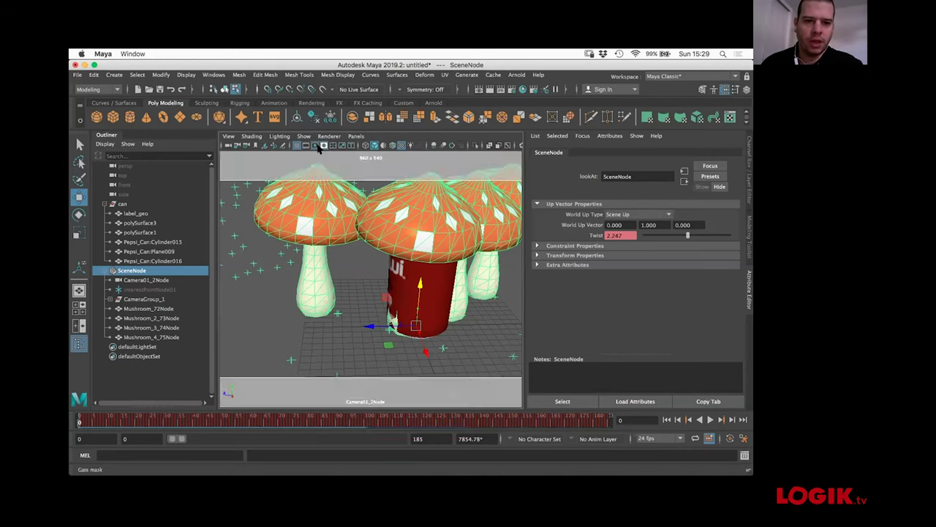
click(315, 145)
click(307, 146)
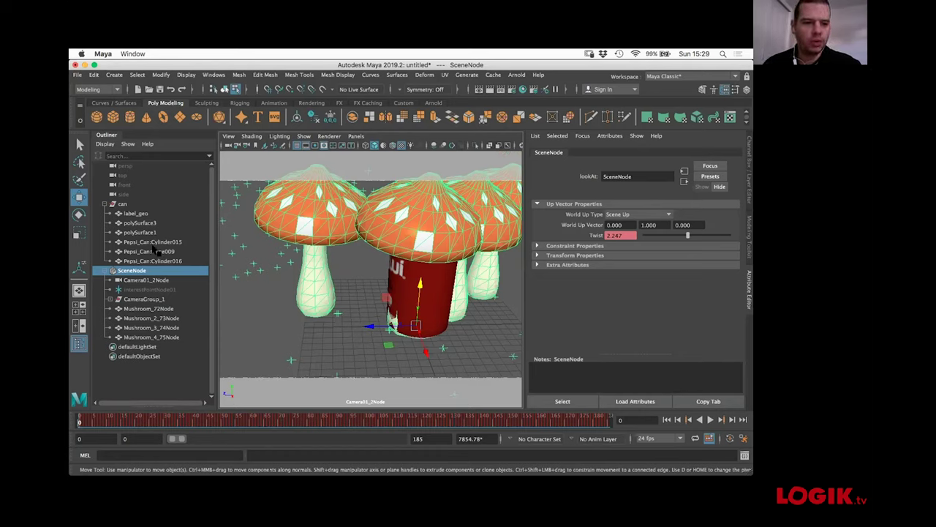
- Delete CameraGroup_1 and the four mushroom nodes from the imported SceneNode hierarchy
click(128, 299)
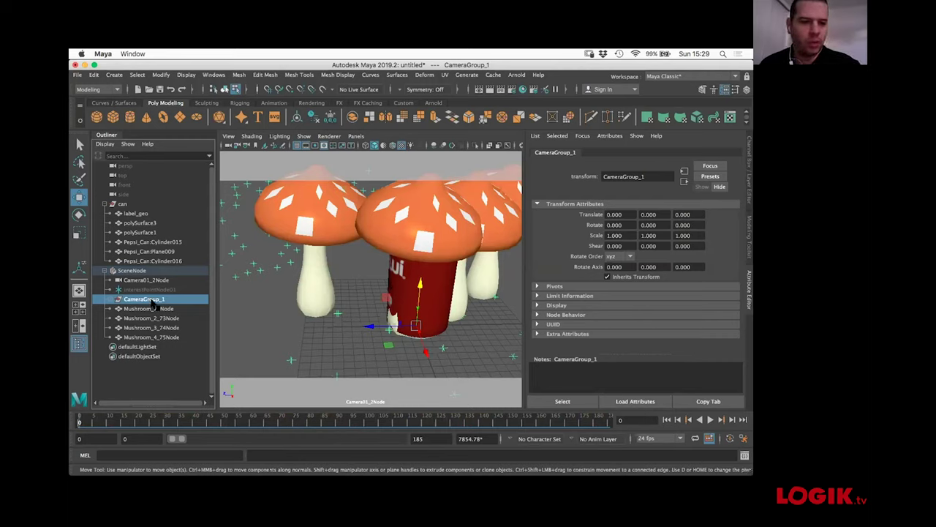
key(Delete)
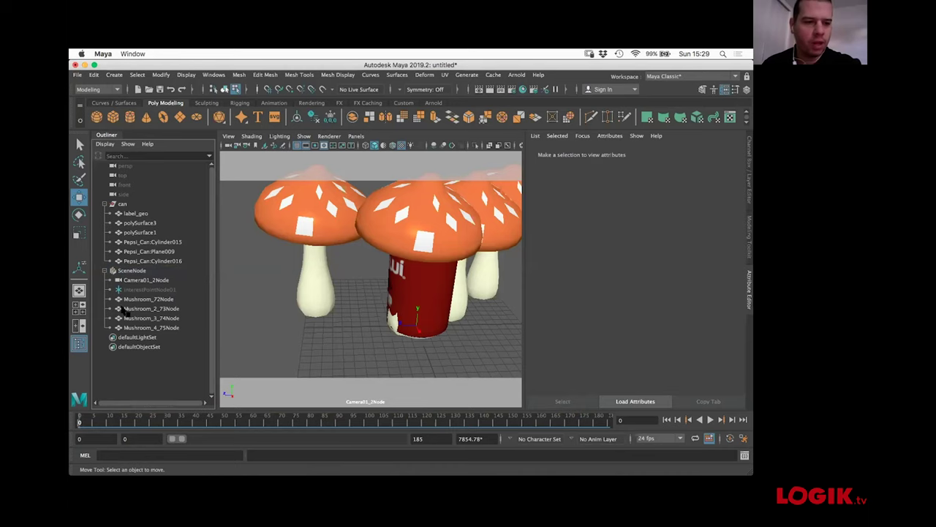
click(143, 299)
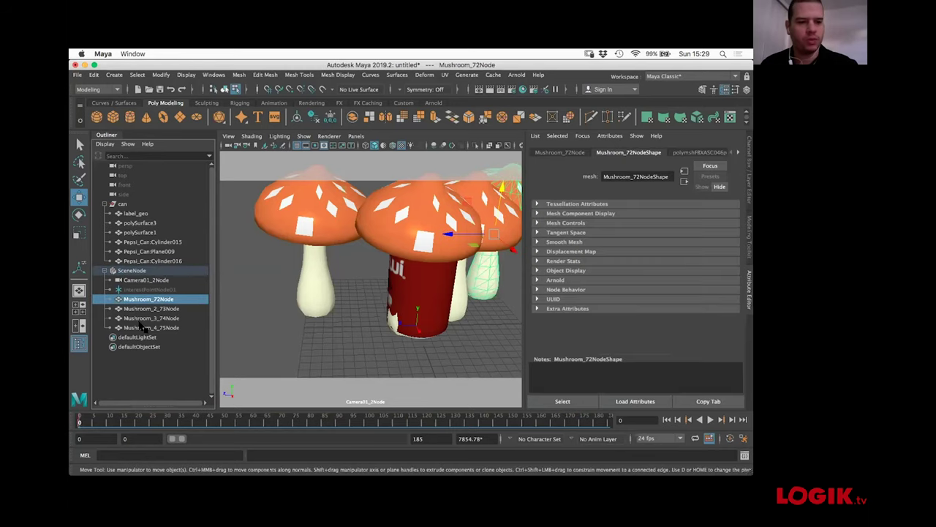
shift+click(142, 327)
key(Delete)
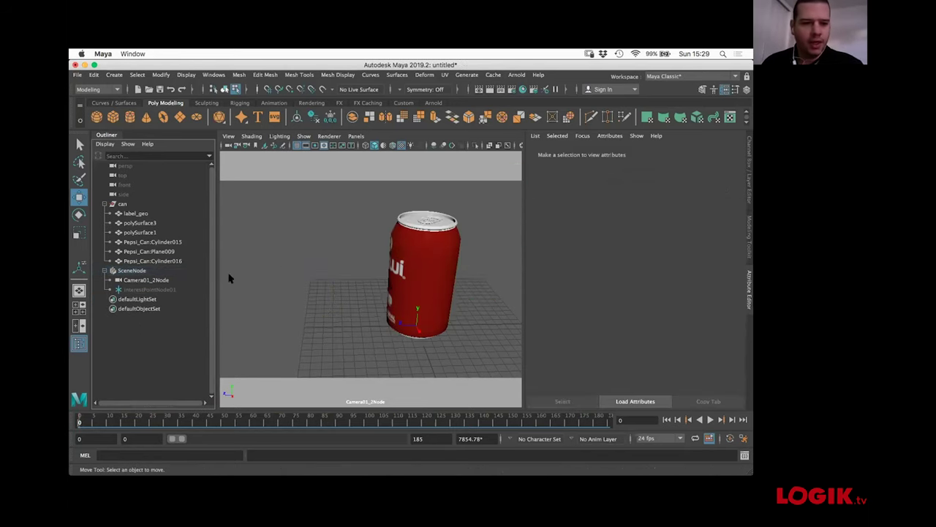
- Rotate the can group about 87.5° around Y so its label faces the camera, and move it to about X -0.26, Z 5.96
click(130, 204)
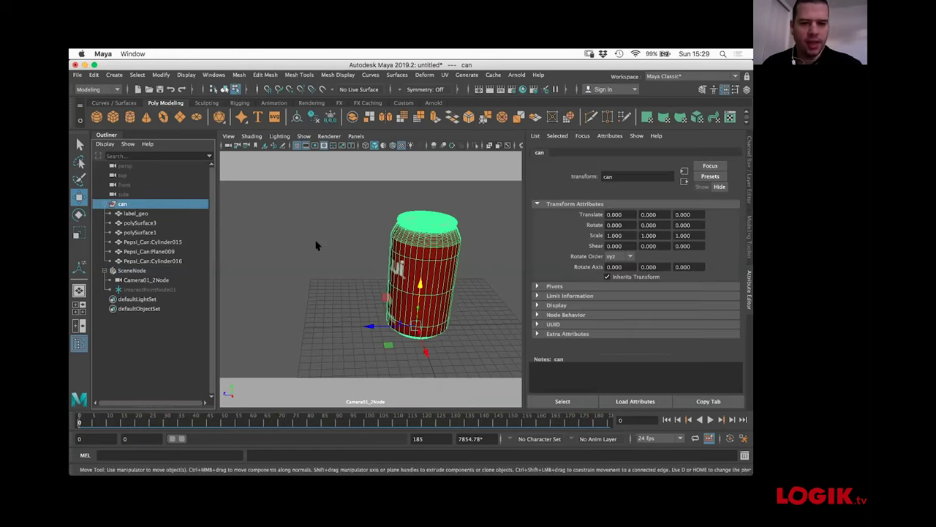
key(e)
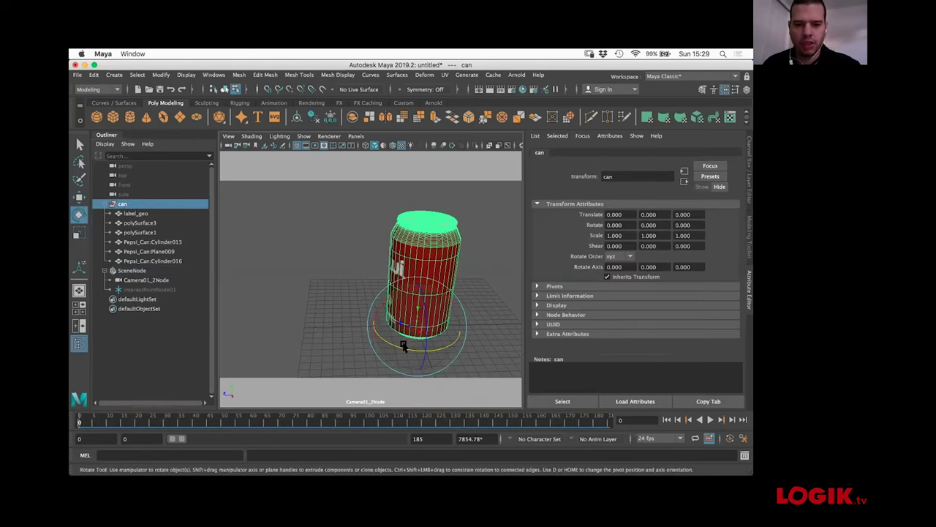
drag(417, 351, 462, 347)
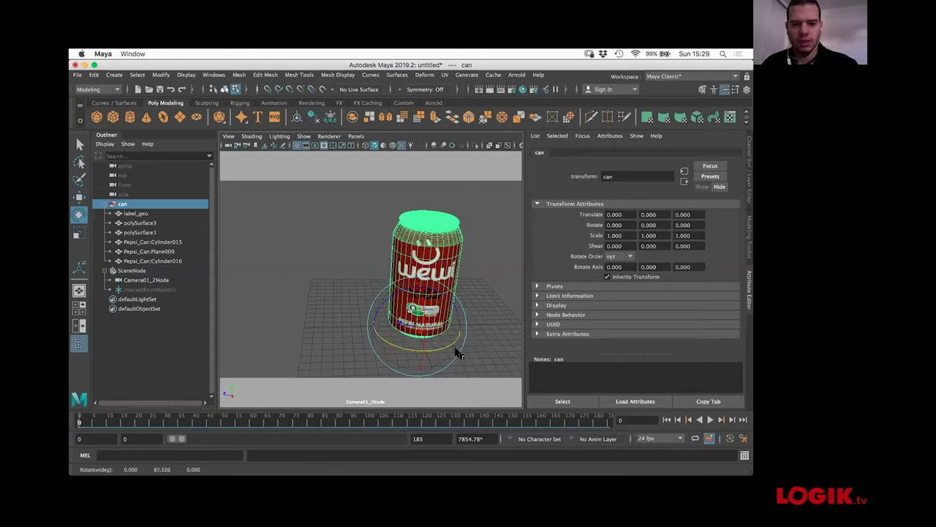
key(w)
drag(455, 324, 410, 328)
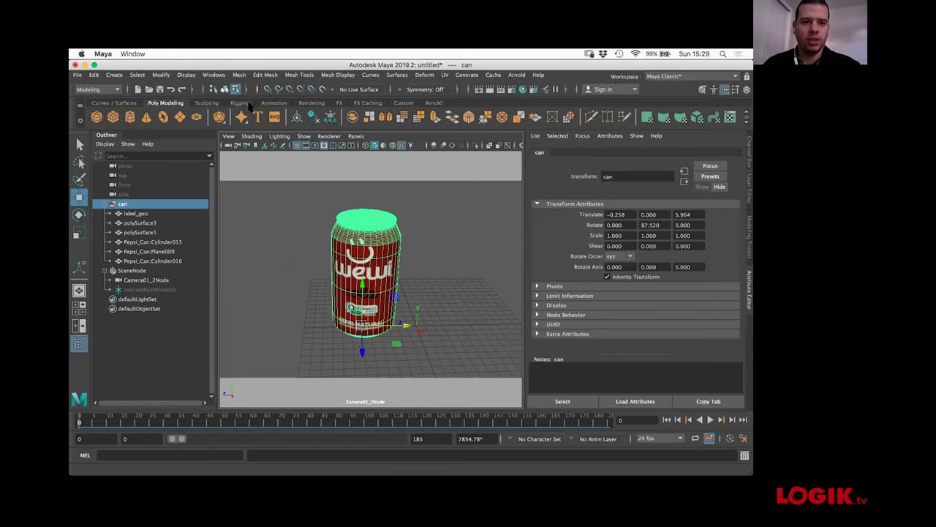
- Open the Hypershade and try to reposition its oversized window on the screen
click(216, 76)
mouse_move(235, 129)
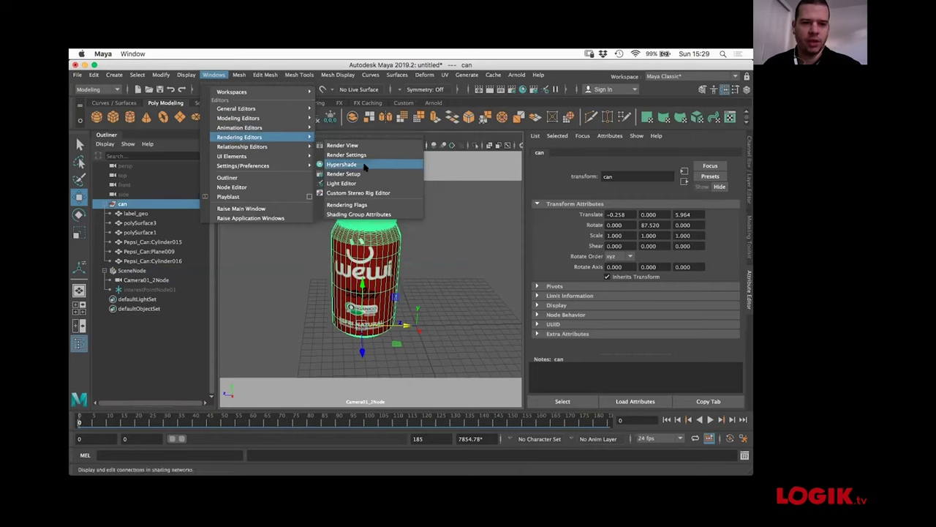
click(366, 168)
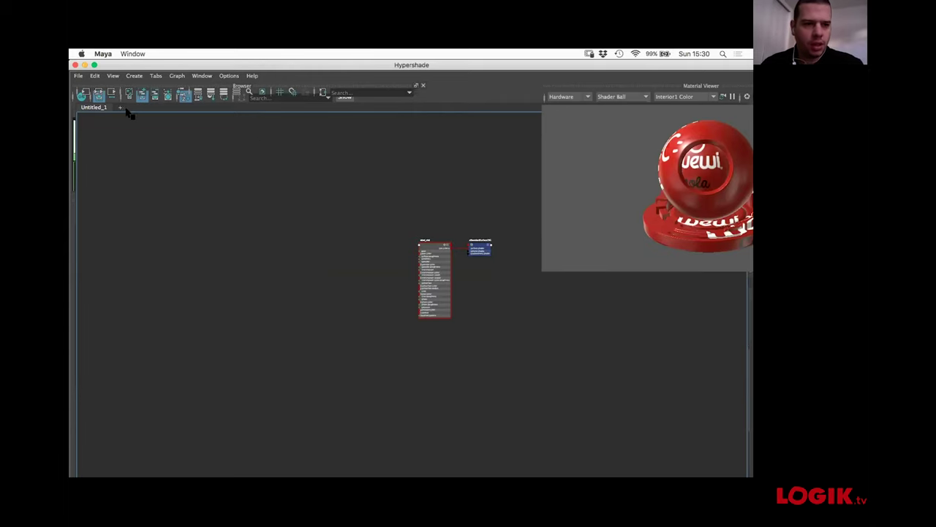
drag(195, 65, 278, 84)
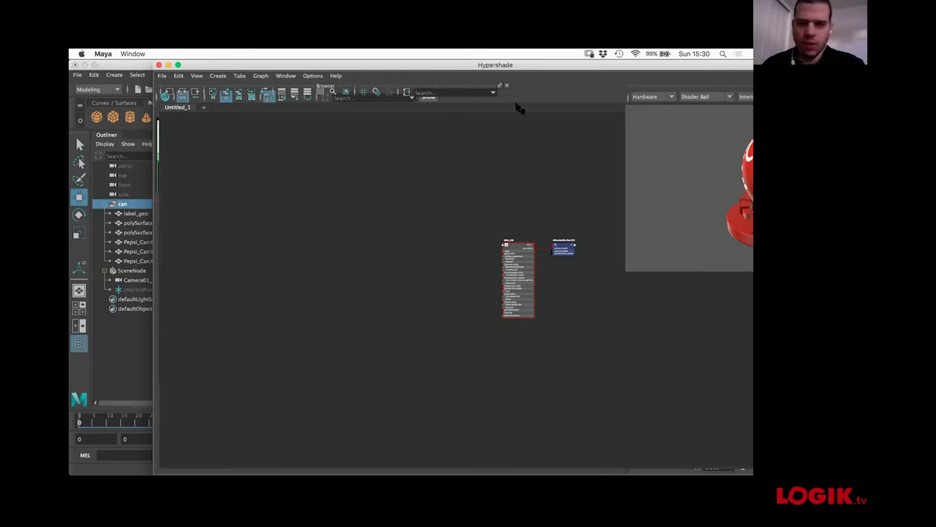
drag(503, 70, 441, 84)
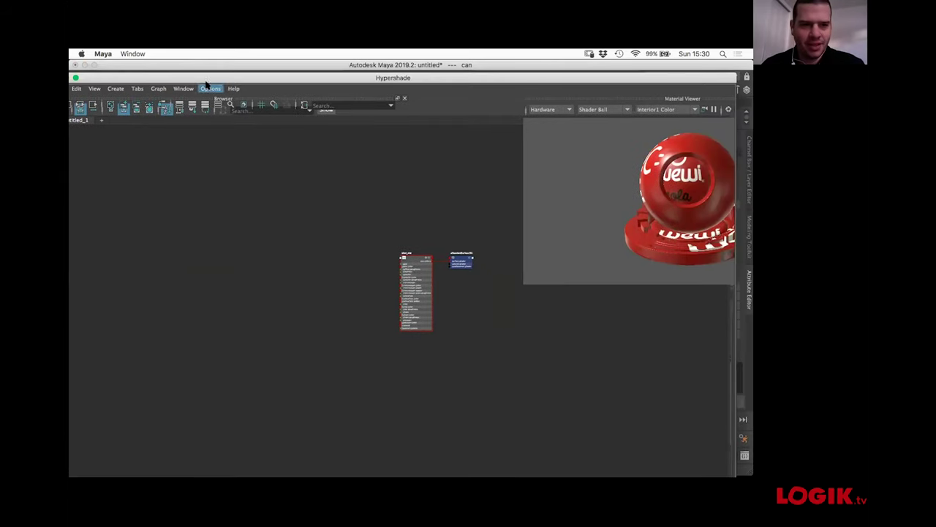
drag(167, 79, 129, 80)
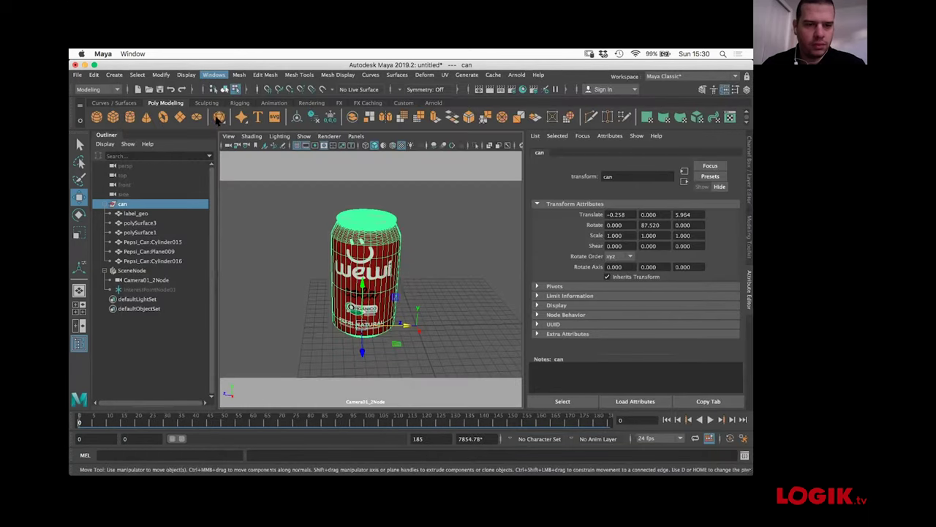
- Reopen the Hypershade and delete the polymshFBX materials left over from the imported mushrooms
click(214, 75)
mouse_move(236, 138)
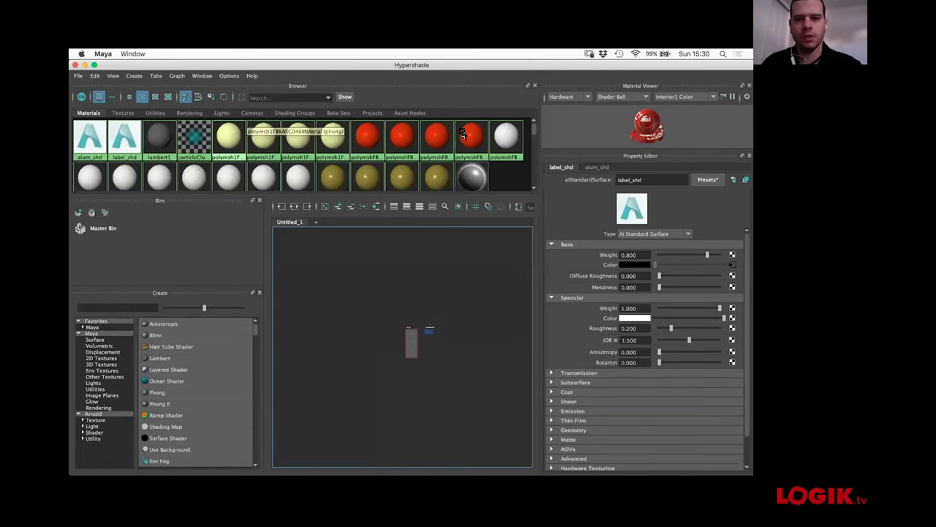
drag(506, 173, 163, 121)
key(Delete)
drag(430, 145, 205, 165)
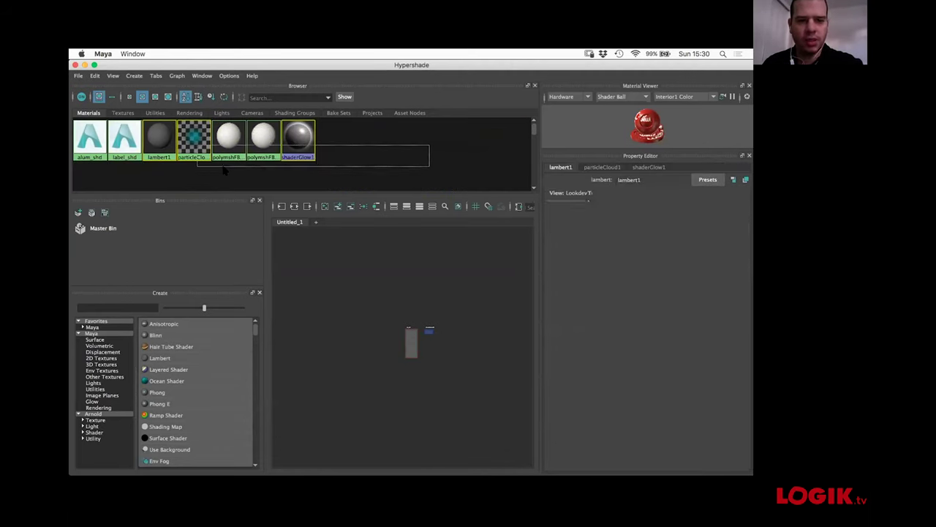
key(Delete)
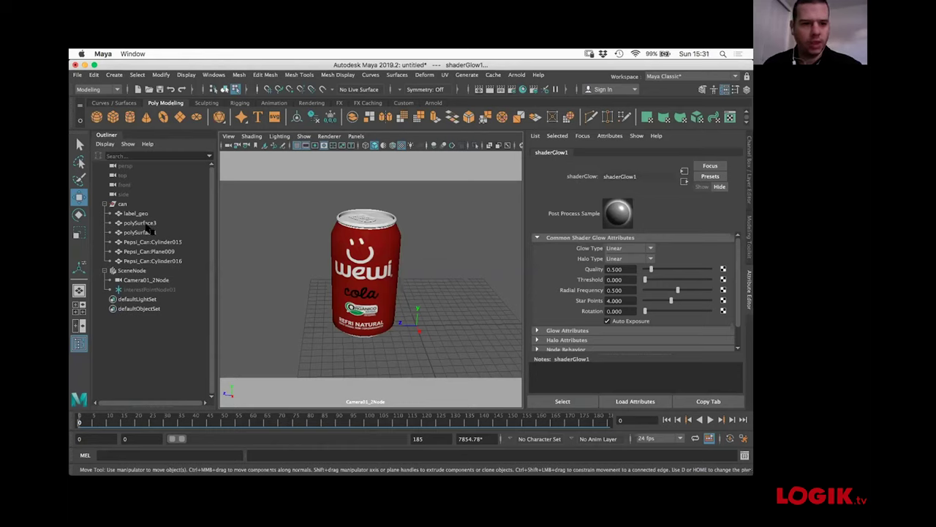
- Select label_geo in object mode and replace its label_shd shader settings with the Car_Paint preset
click(350, 264)
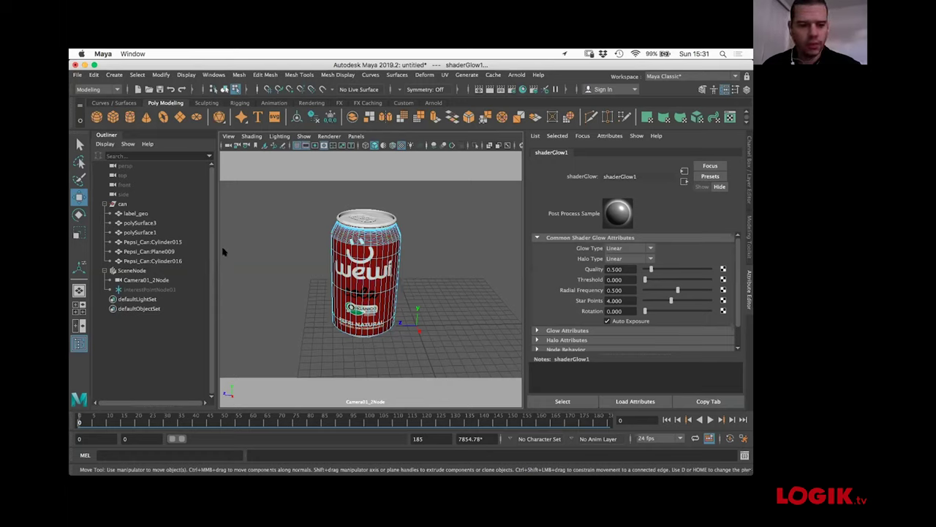
right_drag(364, 217, 393, 206)
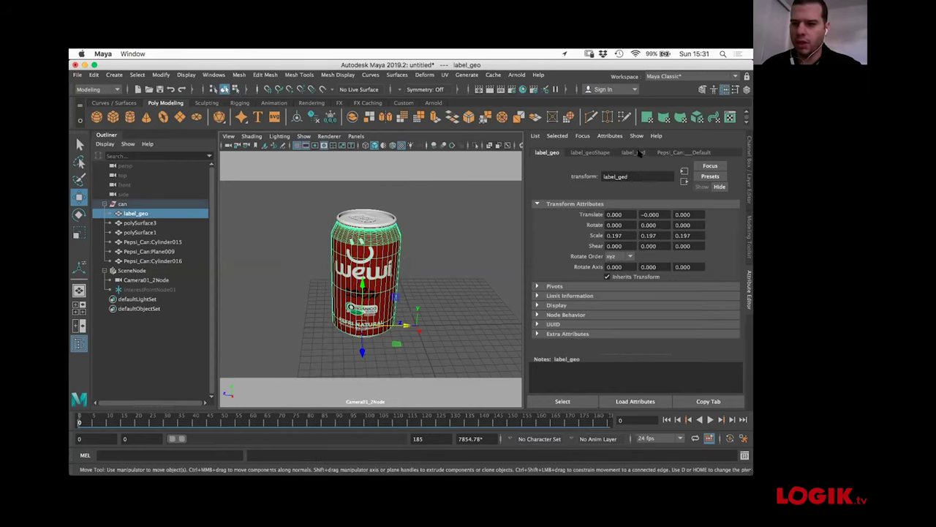
click(633, 152)
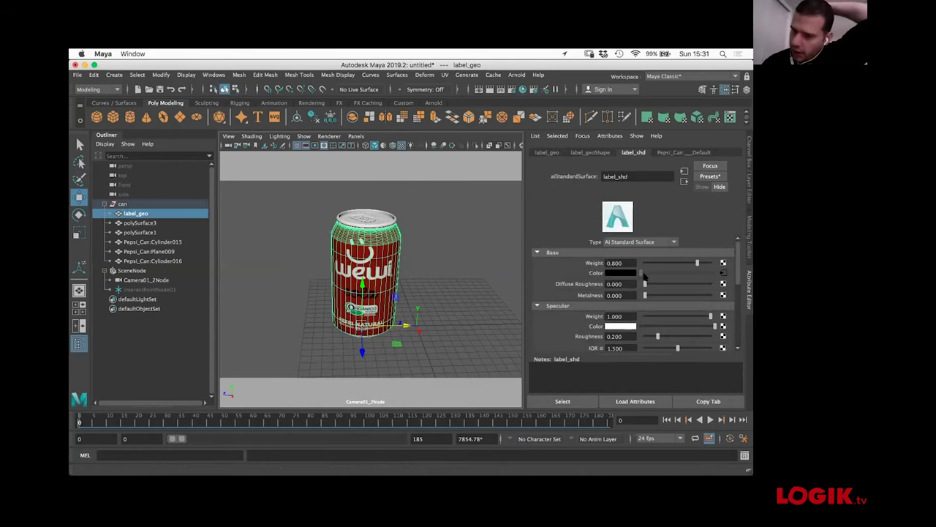
click(706, 178)
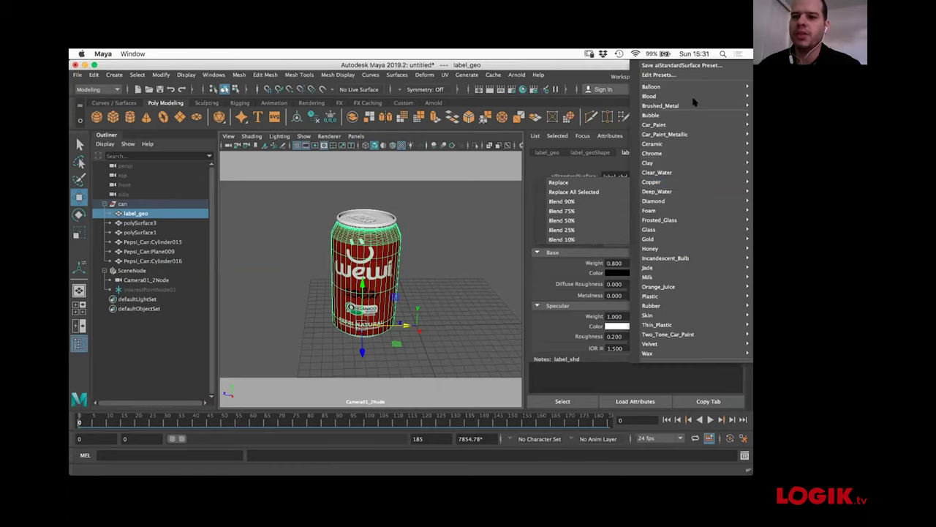
mouse_move(681, 126)
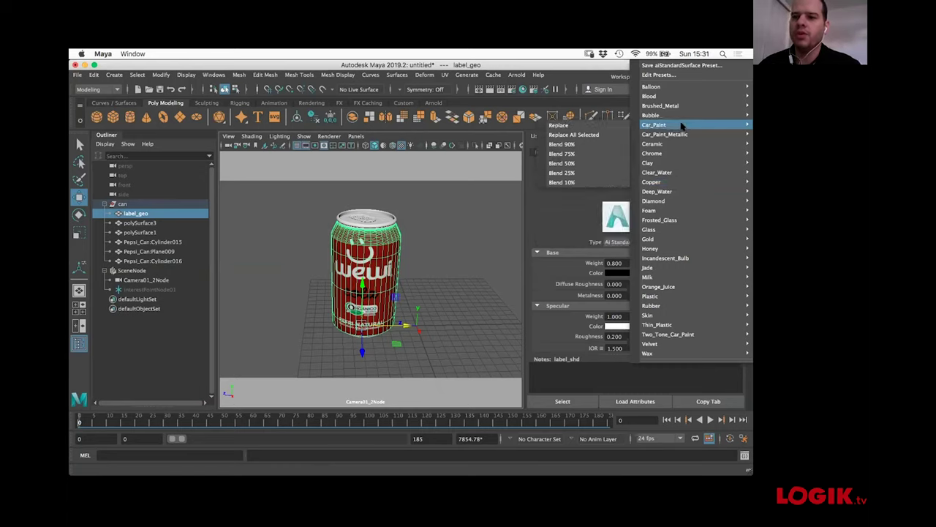
click(622, 126)
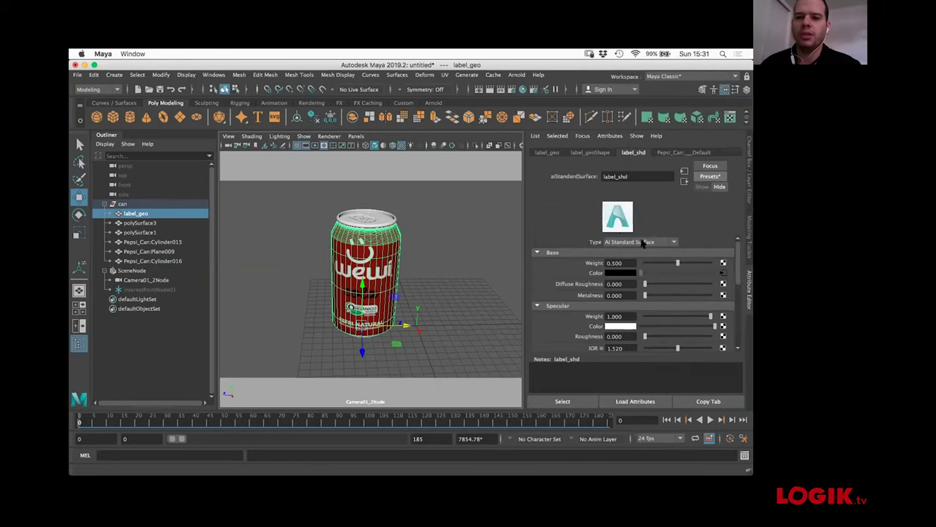
- Select polySurface3 and replace its alum_shd shader settings with the Brushed_Metal preset
click(149, 223)
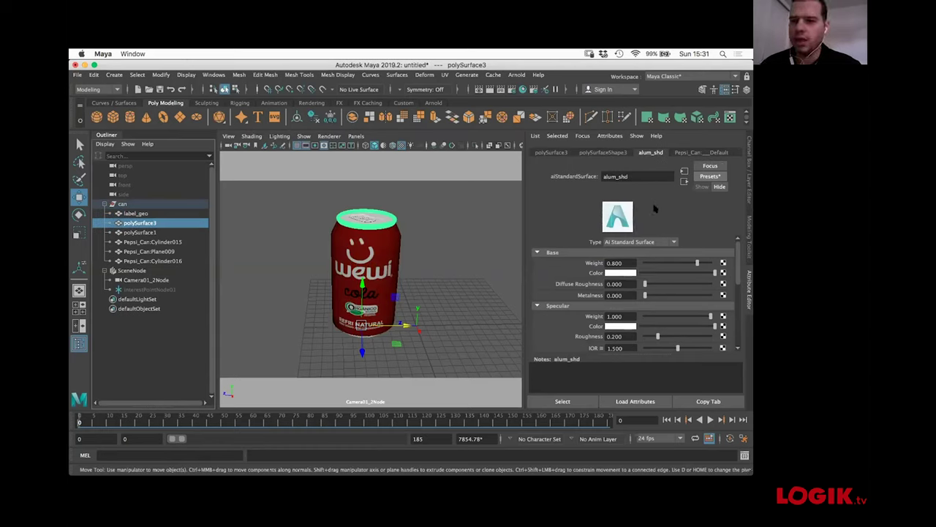
click(710, 181)
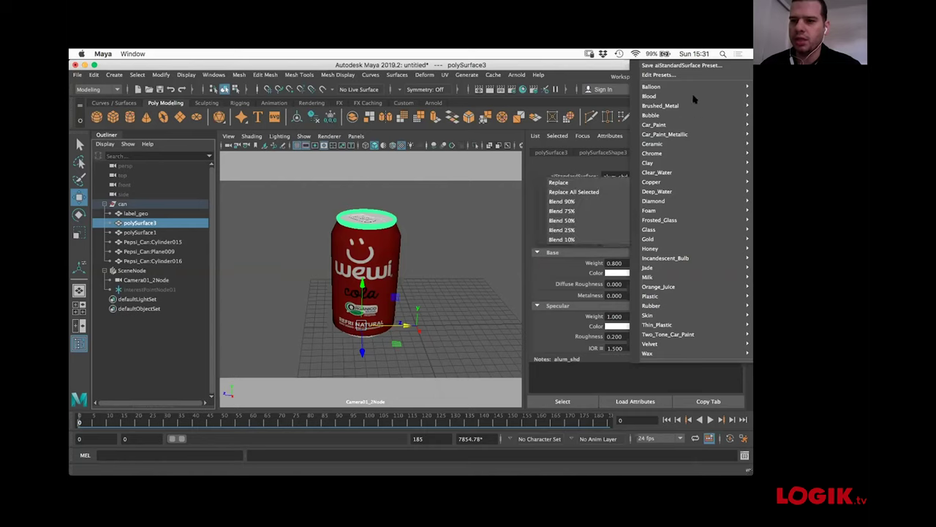
mouse_move(674, 107)
click(614, 107)
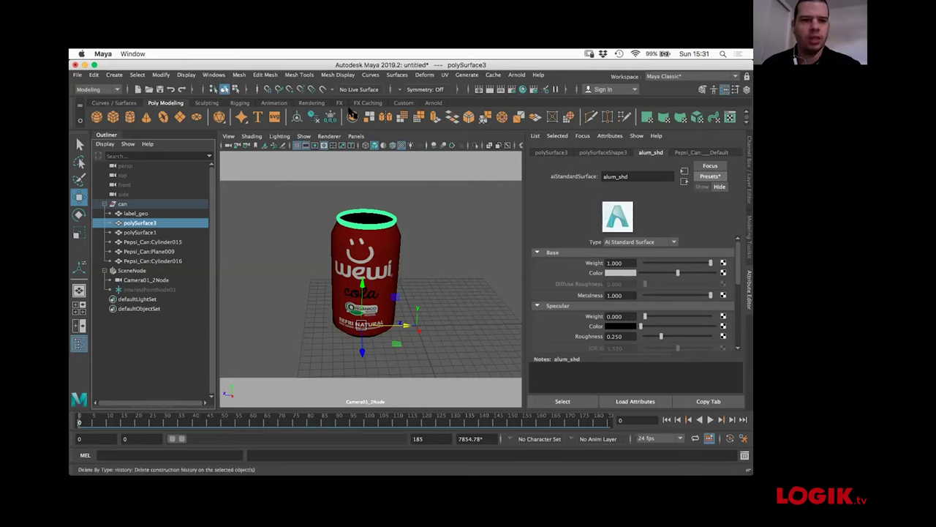
- Display the Arnold shelf tools and bring up the viewport's panel and camera view options
click(312, 103)
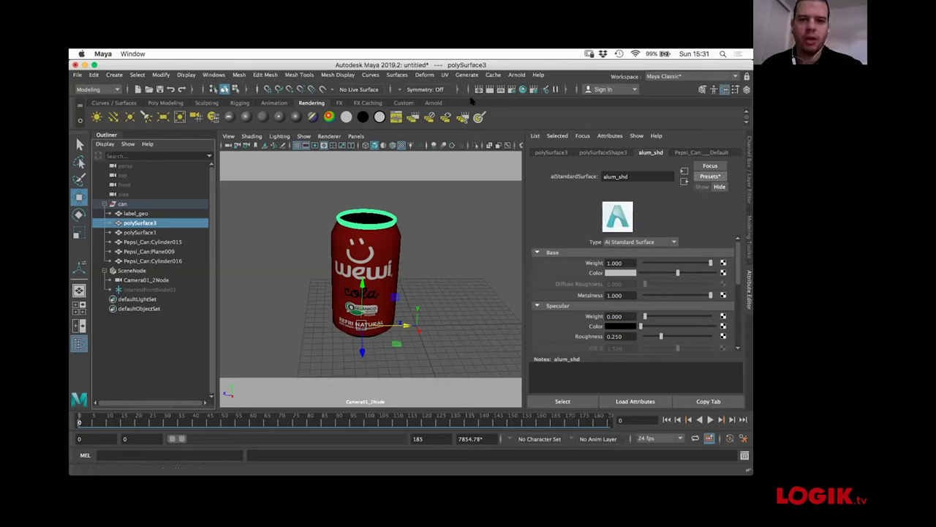
click(436, 103)
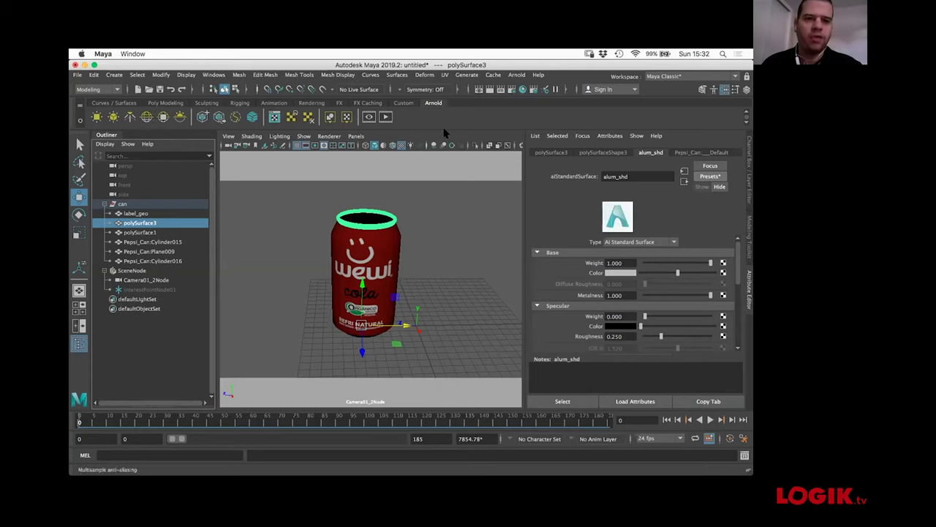
click(357, 137)
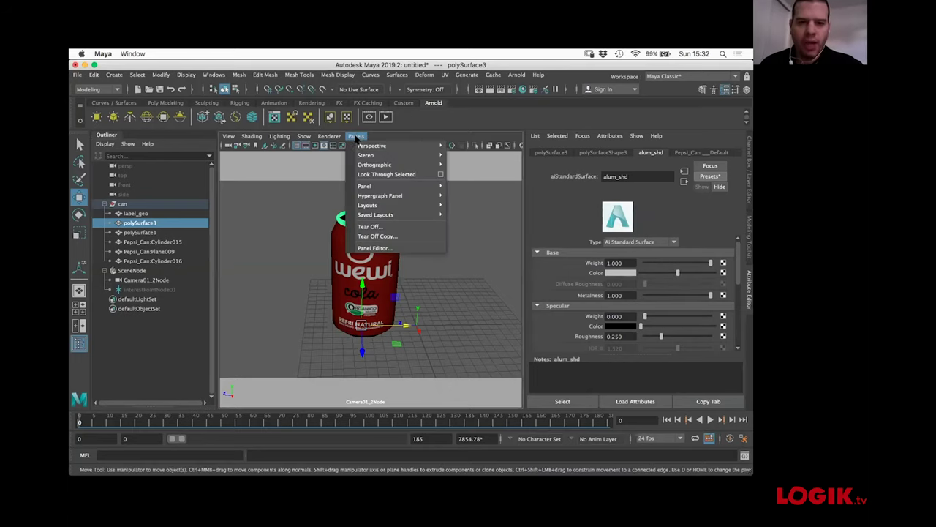
- Import IMG_3118.0001.jpg from the ShotRef folder as an image plane for Camera01_2Node
click(144, 280)
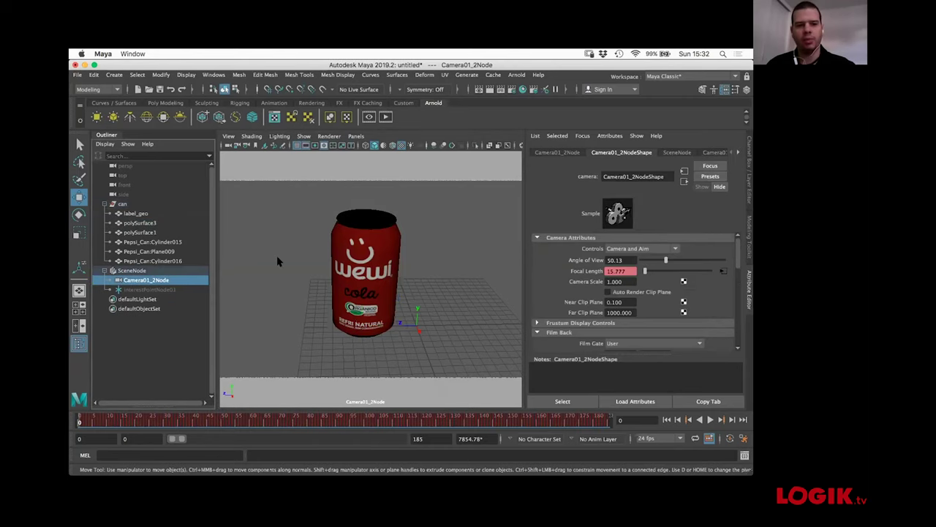
click(229, 137)
mouse_move(261, 348)
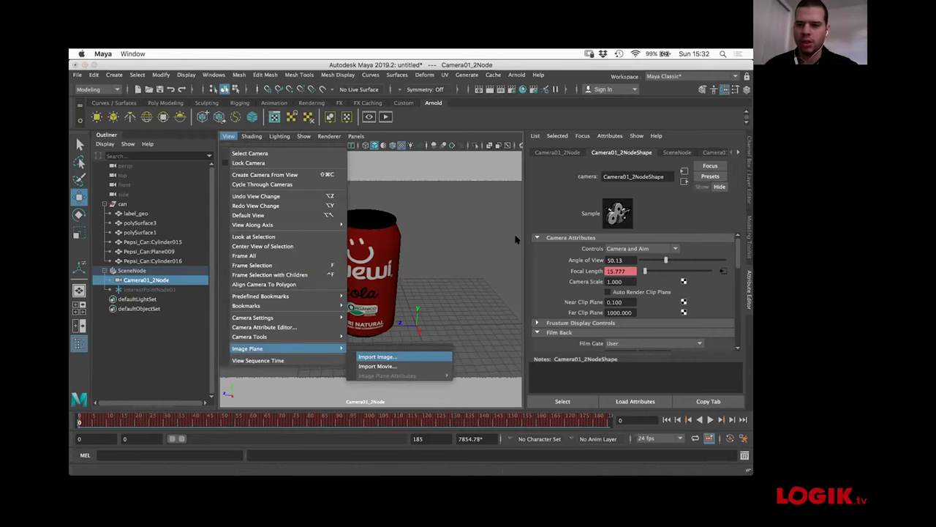
click(376, 356)
double_click(207, 121)
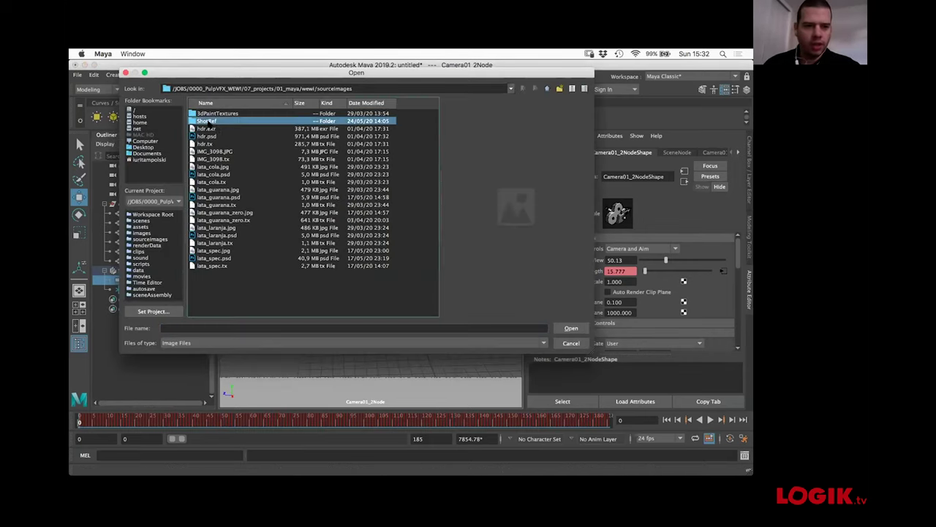
drag(436, 117, 435, 208)
mouse_move(431, 243)
mouse_down()
mouse_move(433, 258)
mouse_move(435, 248)
mouse_up()
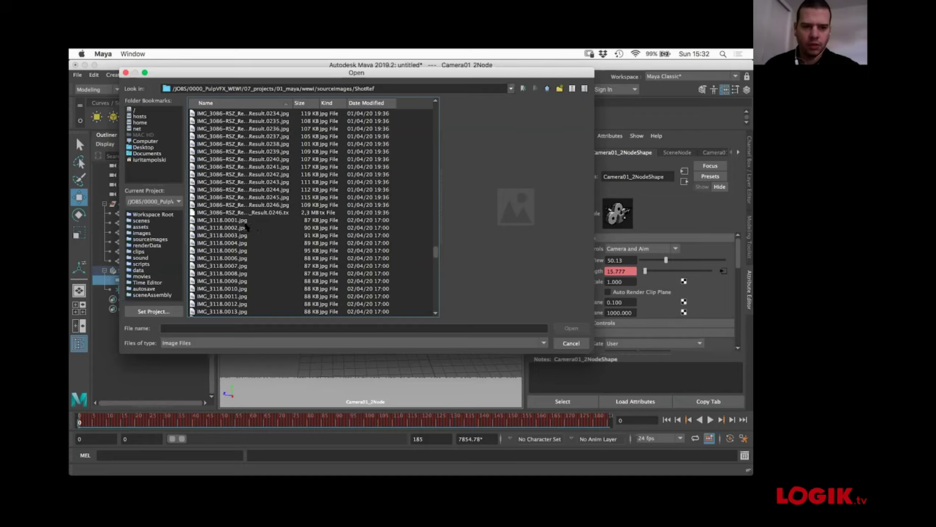
click(248, 220)
double_click(424, 218)
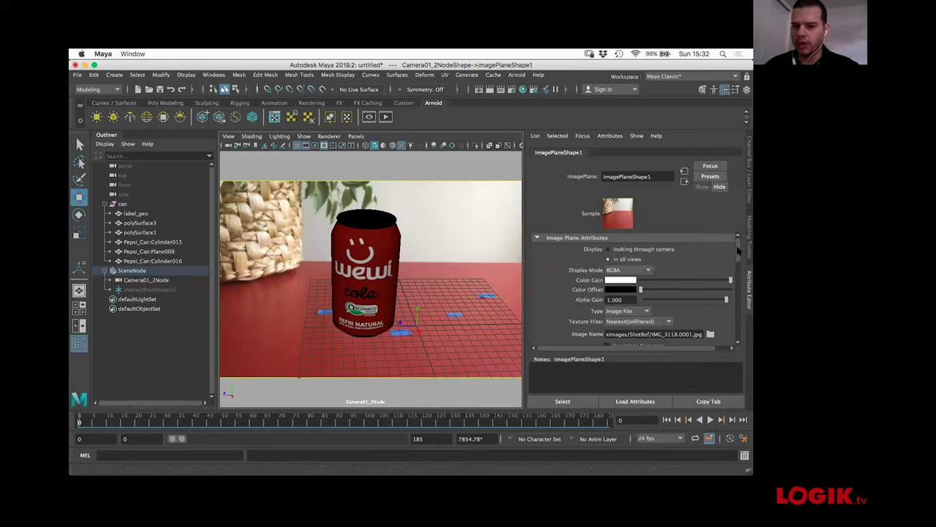
- Enable the image sequence option on the image plane and play the timeline to check the can against the footage
scroll(727, 265, down, 3)
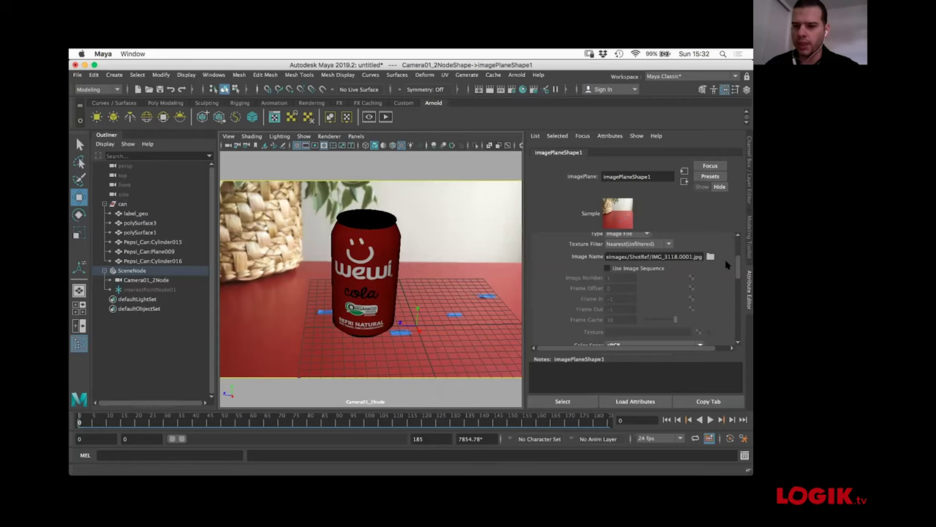
click(607, 269)
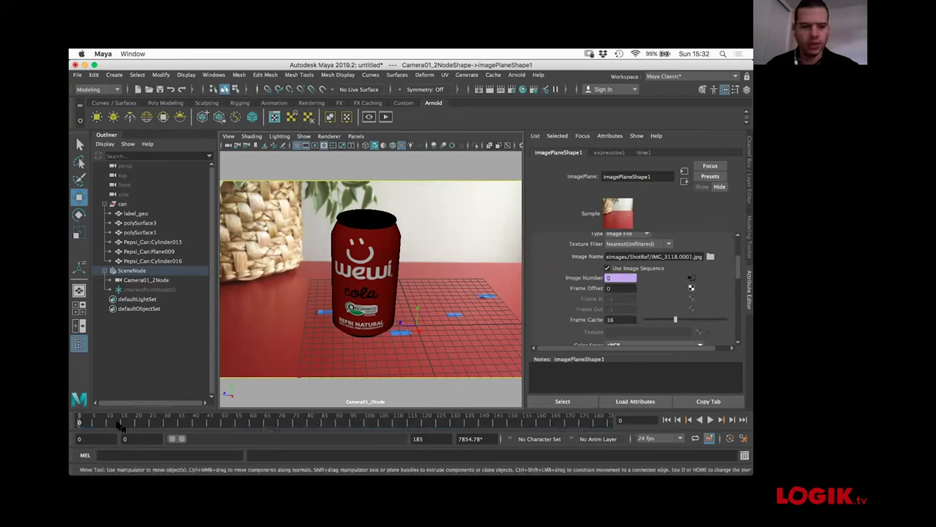
key(alt+v)
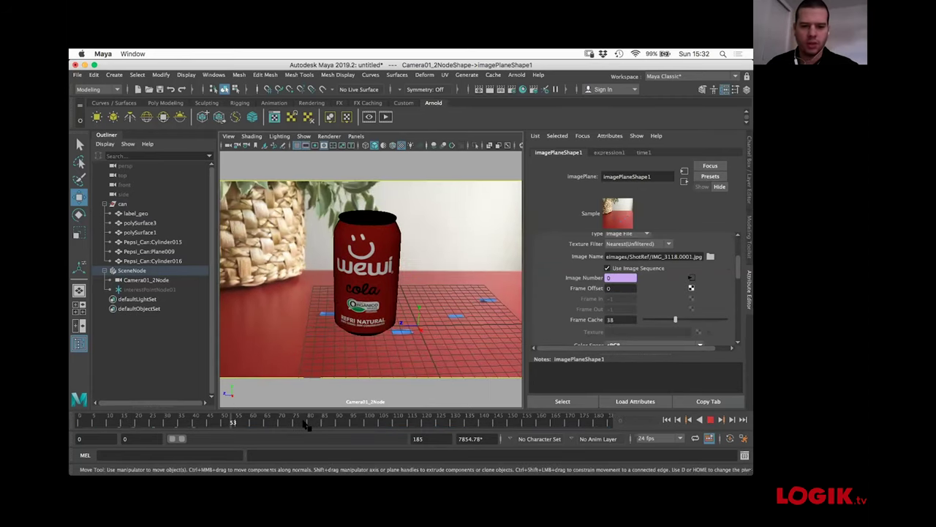
click(518, 419)
key(alt+v)
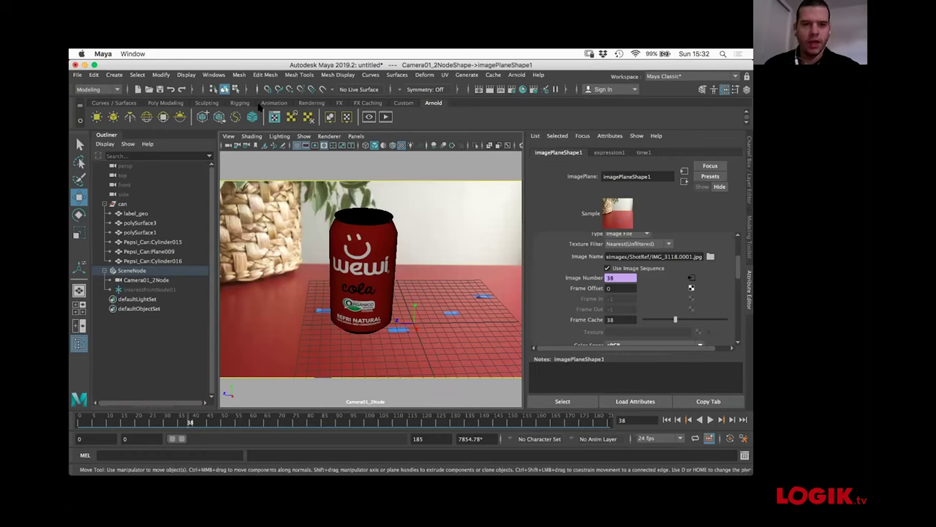
- Examine the animation curves of Camera01_2Node, including its translate and rotate channels, in the Graph Editor
click(144, 280)
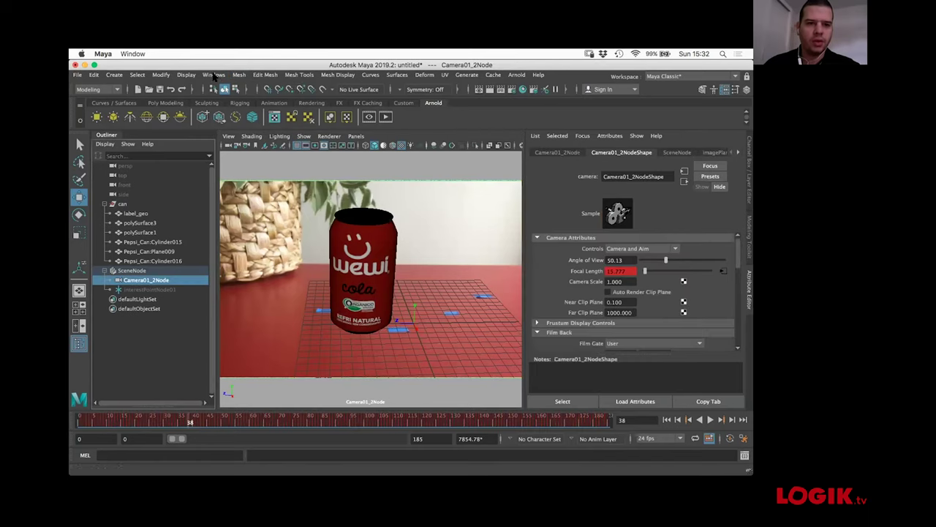
click(213, 74)
mouse_move(235, 138)
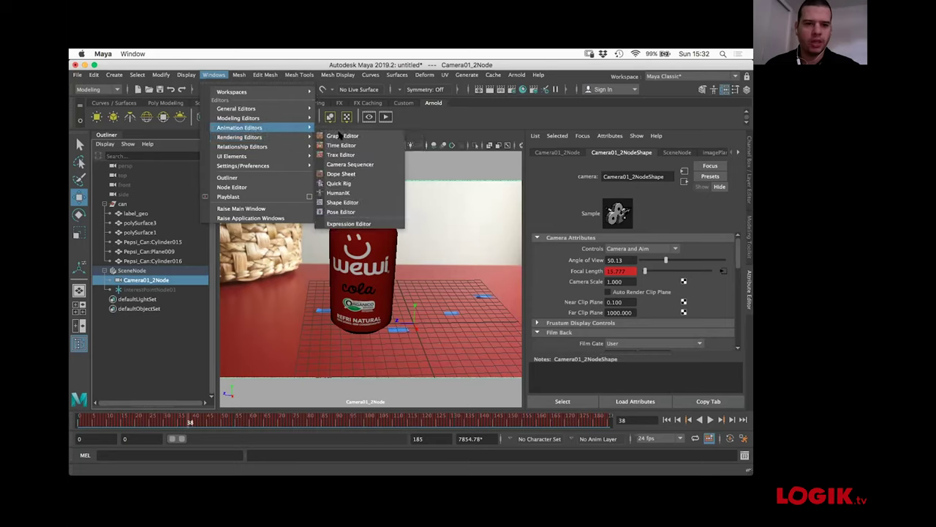
click(346, 139)
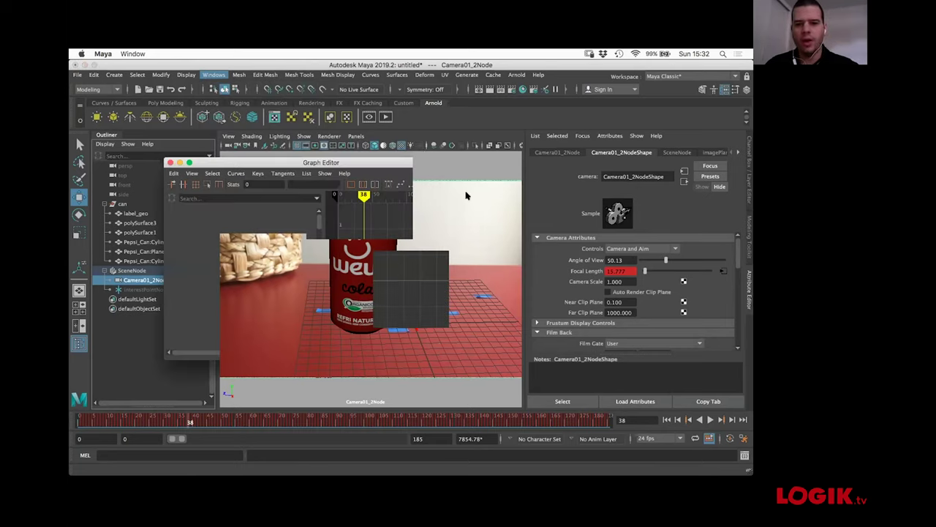
drag(286, 162, 315, 160)
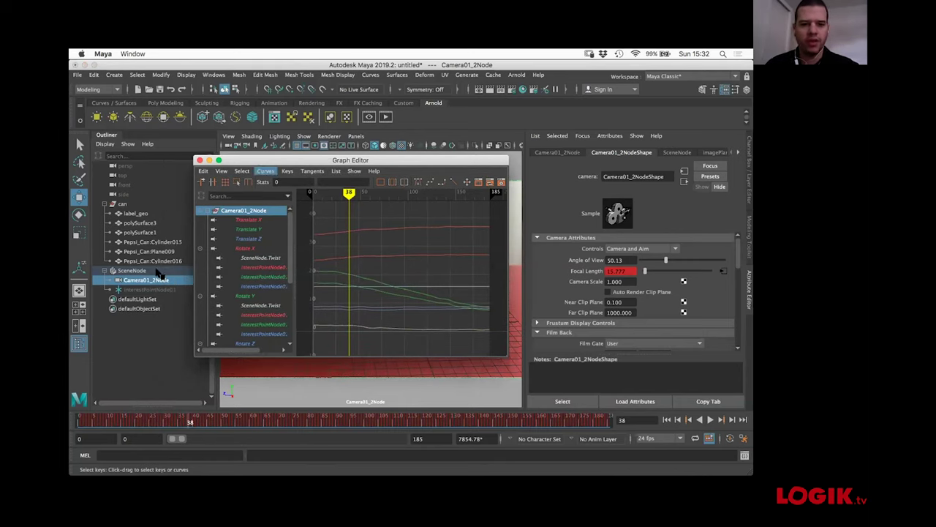
click(250, 237)
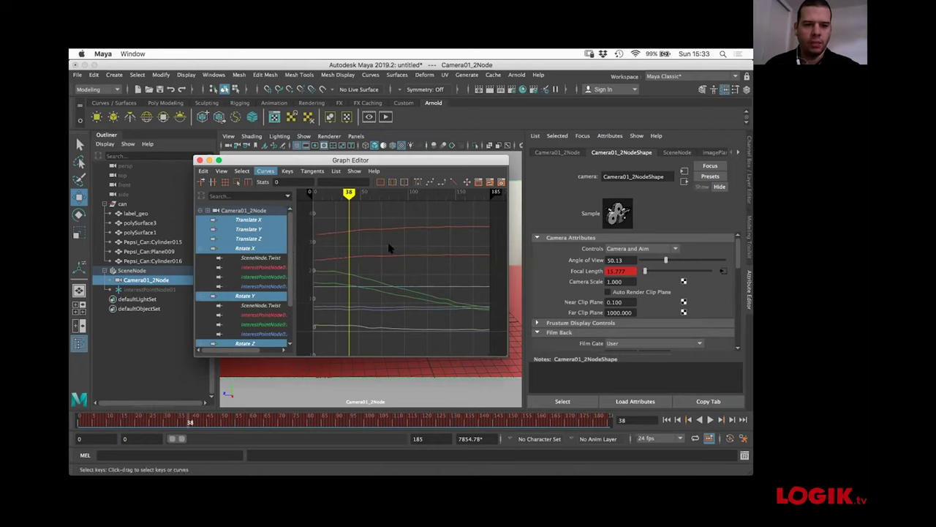
click(200, 161)
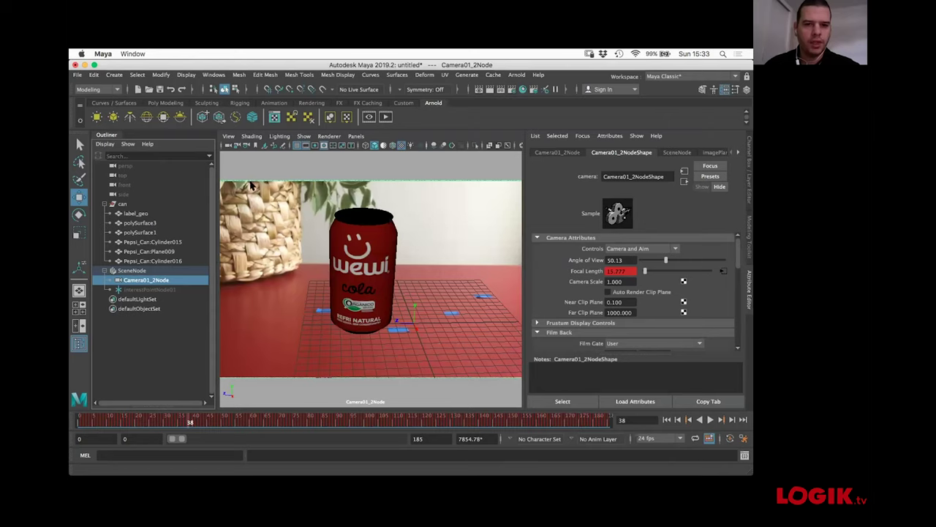
- Create an Arnold skydome light, map its color to a file texture and choose IMG_3098.JPG as the image
click(146, 117)
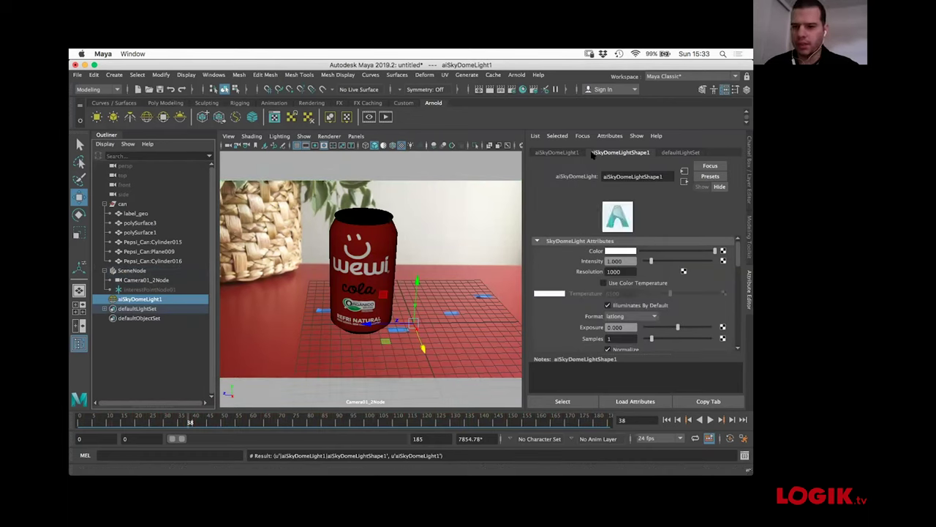
click(722, 251)
key(Escape)
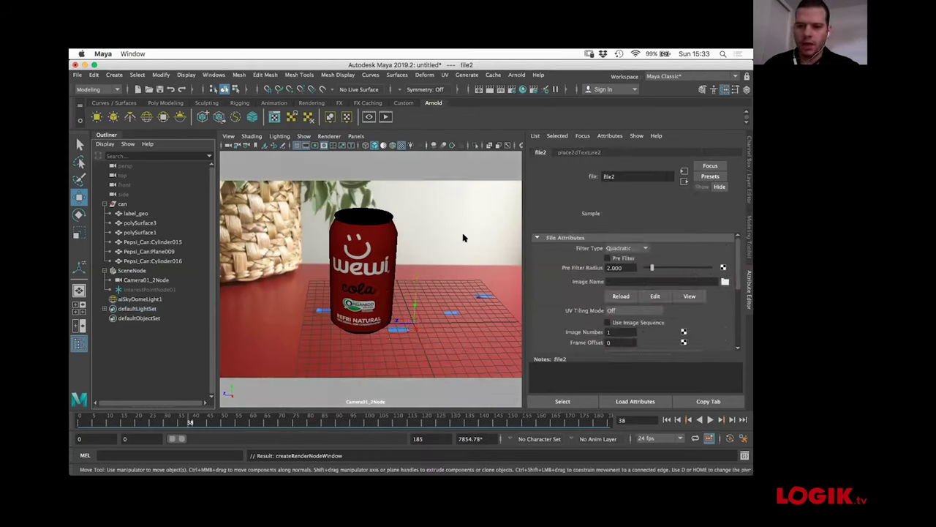
click(724, 281)
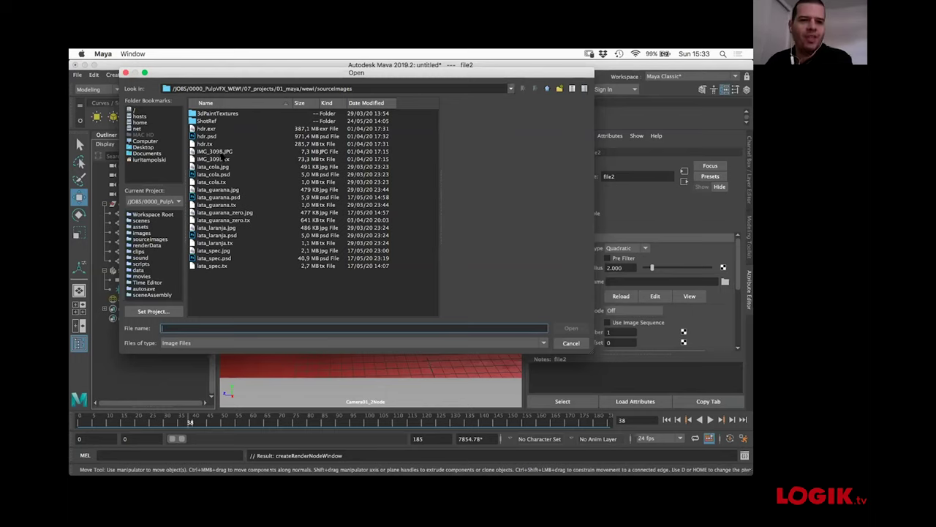
click(222, 151)
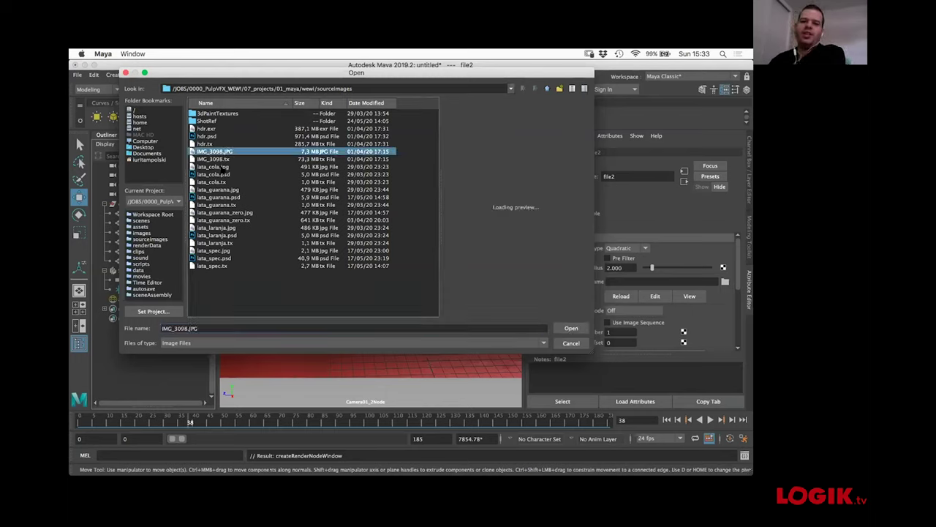
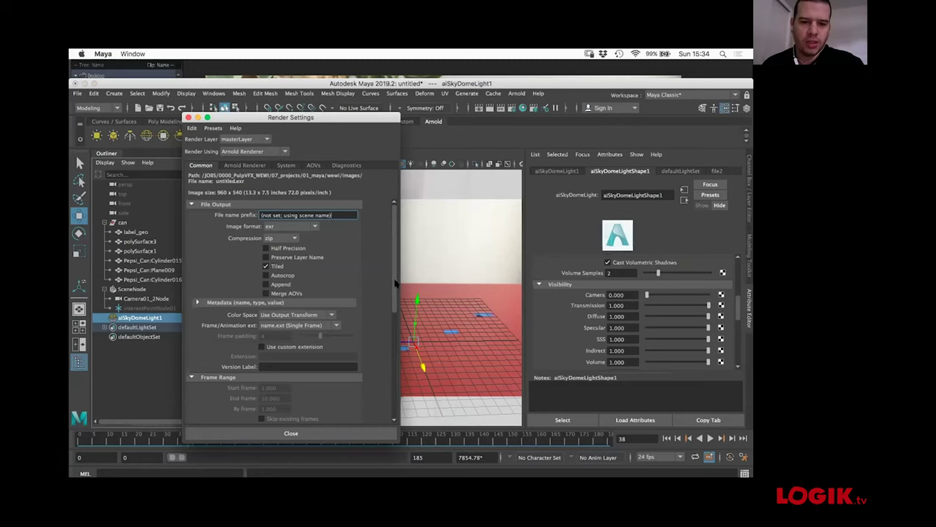
- Add the ID AOV to the active AOVs in the render settings and remove it again
scroll(396, 264, up, 2)
scroll(395, 258, up, 1)
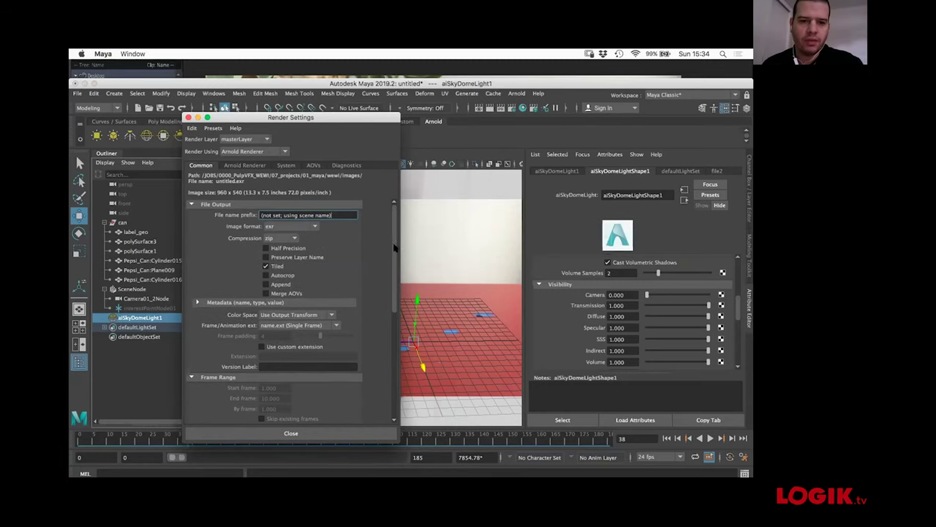
click(312, 165)
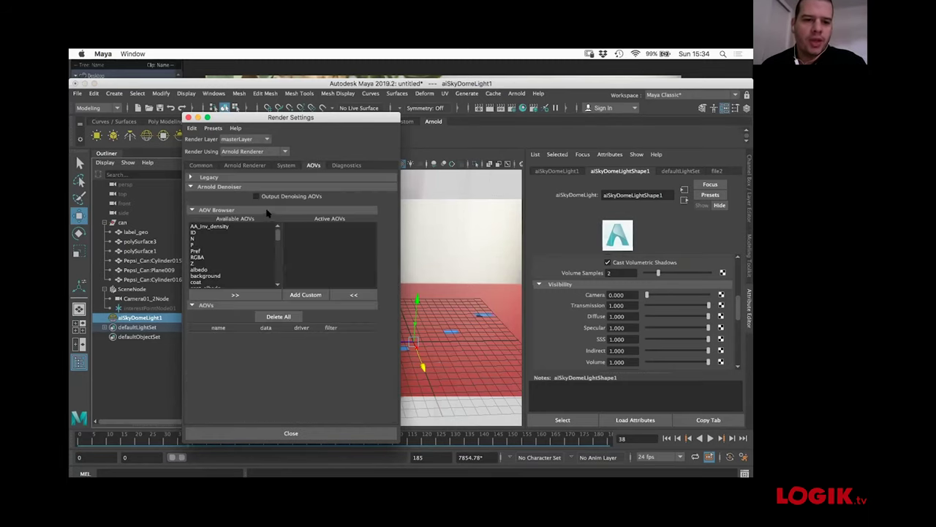
click(202, 232)
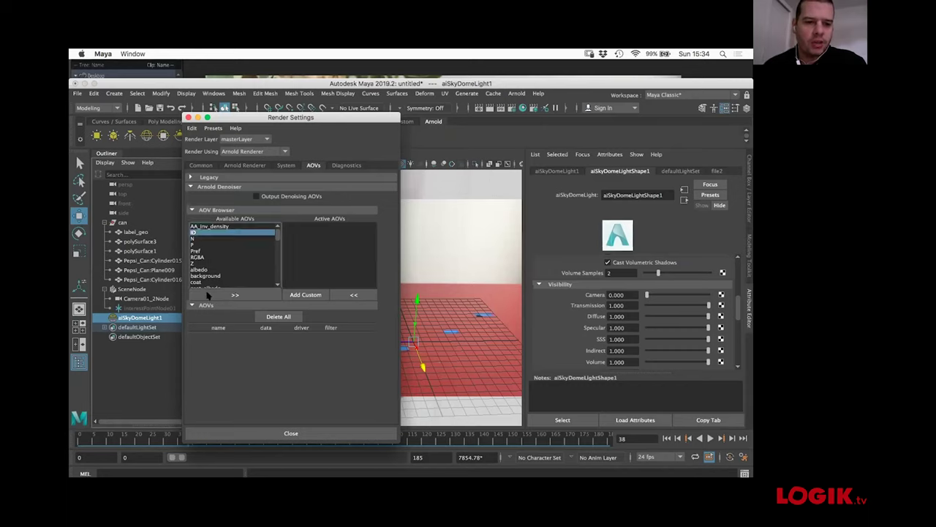
click(234, 294)
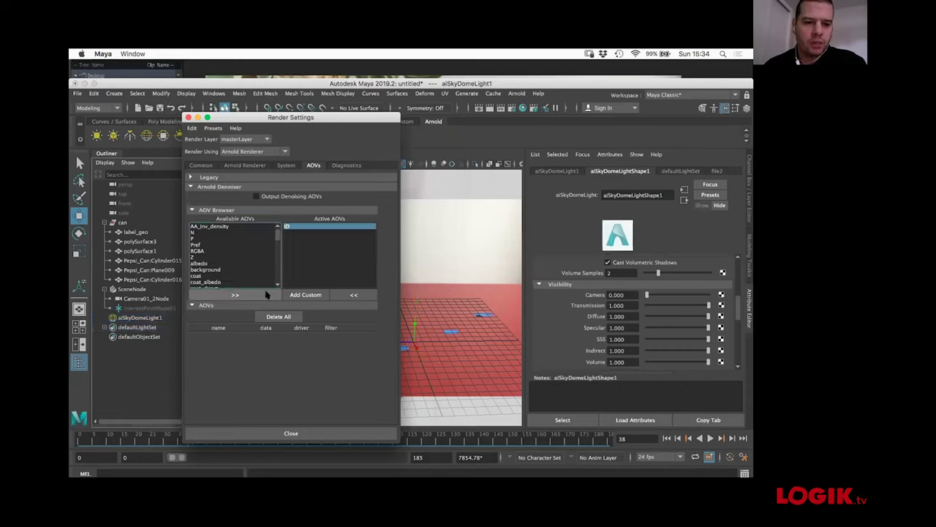
click(354, 295)
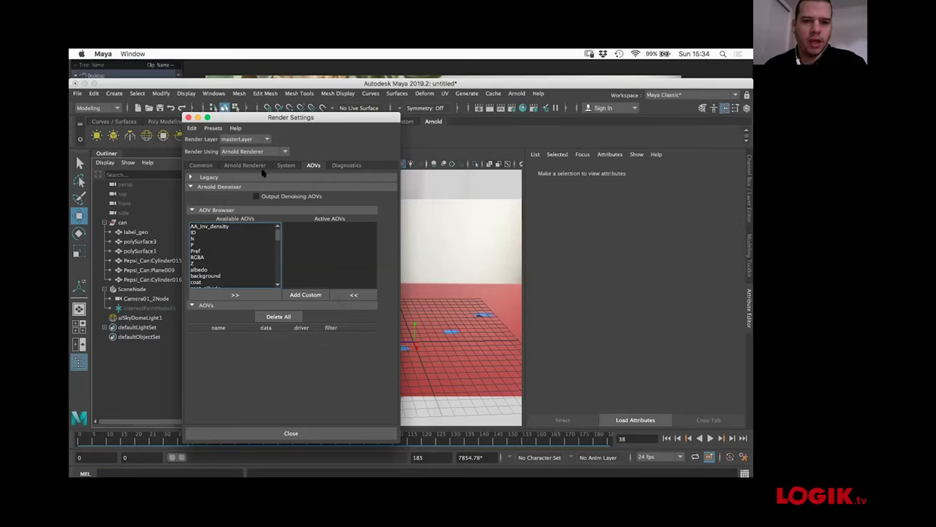
- Review the system options and the Arnold sampling values in the render settings
click(286, 167)
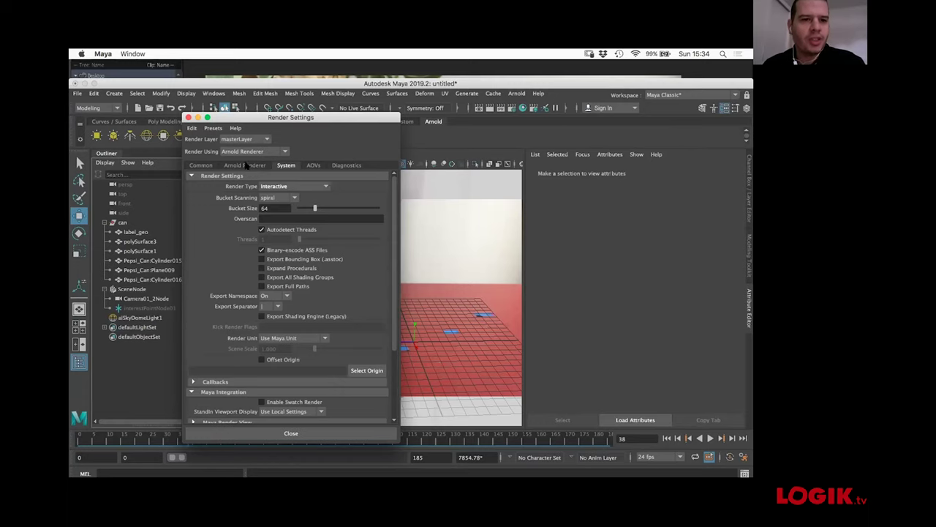
click(246, 166)
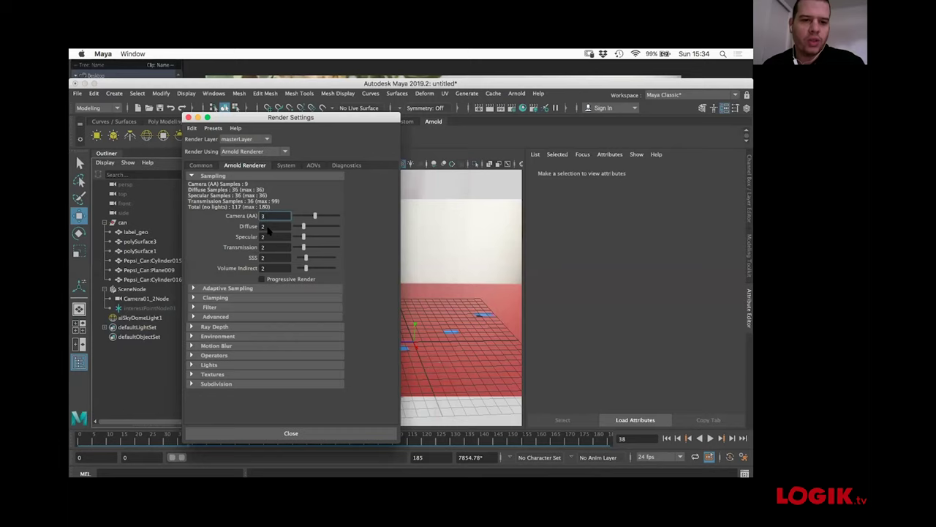
drag(256, 119, 256, 114)
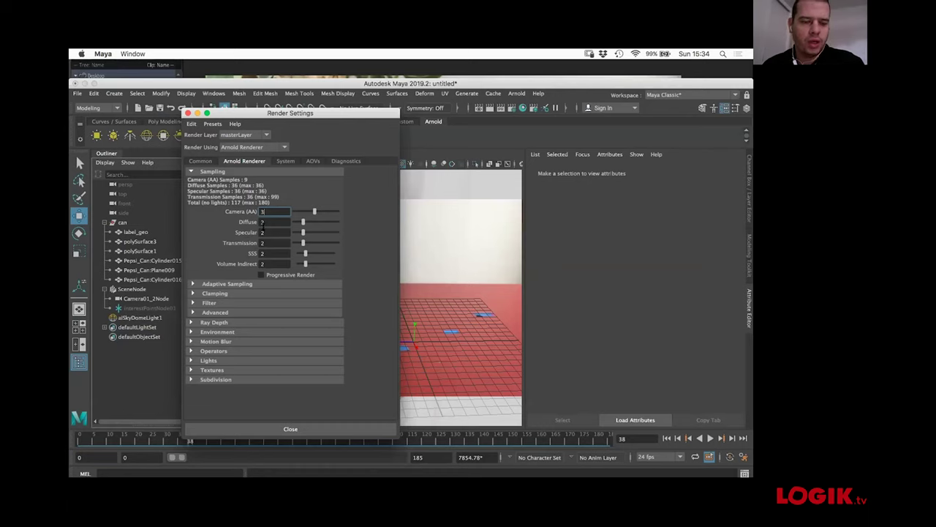
- Set the renderable camera to Camera01_2Node in the common render settings and look through the image size presets
click(202, 162)
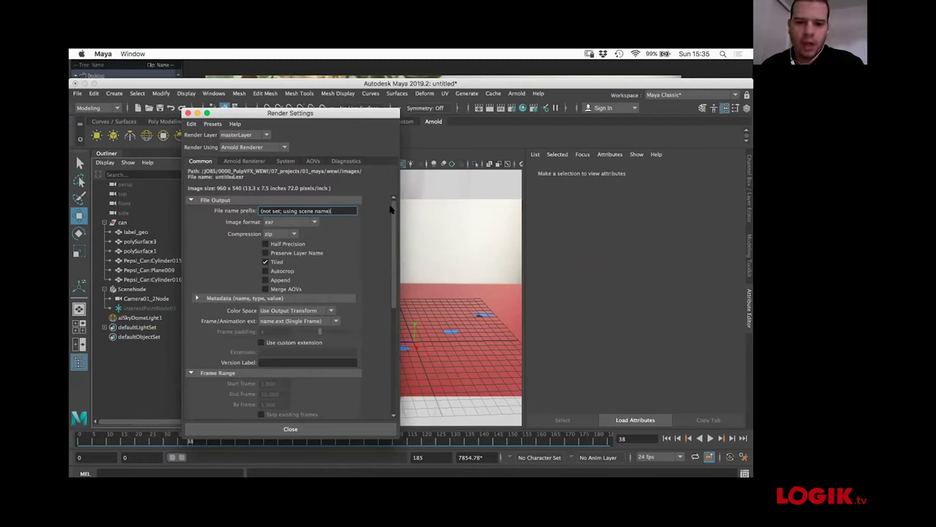
drag(392, 209, 302, 318)
scroll(366, 291, up, 3)
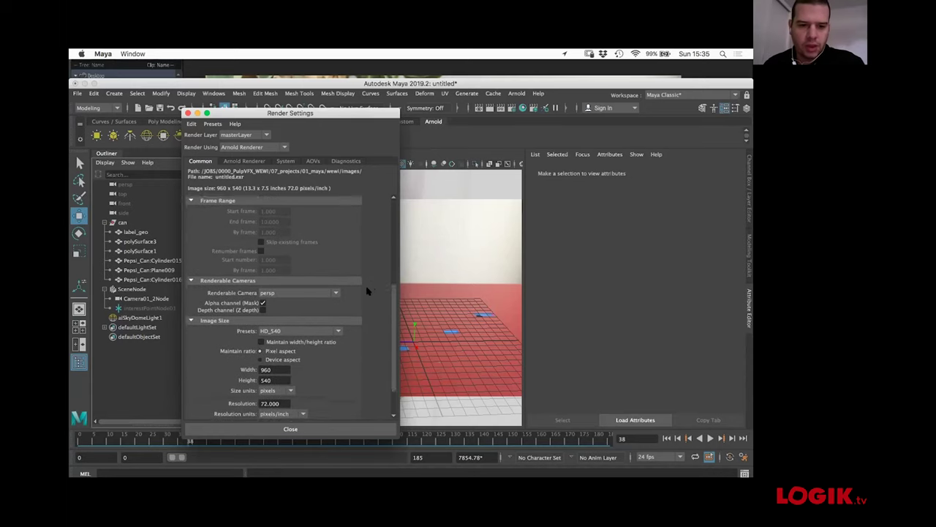
click(293, 299)
click(294, 317)
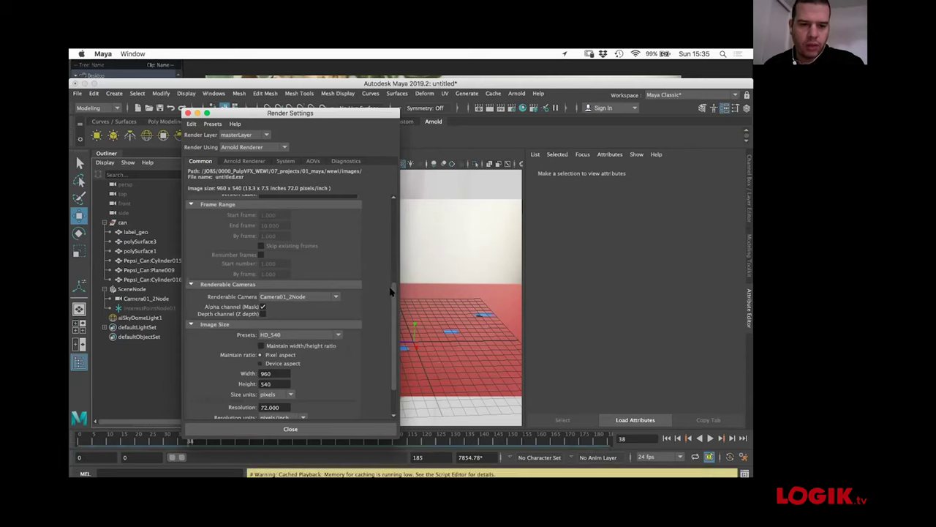
scroll(390, 291, down, 1)
click(327, 273)
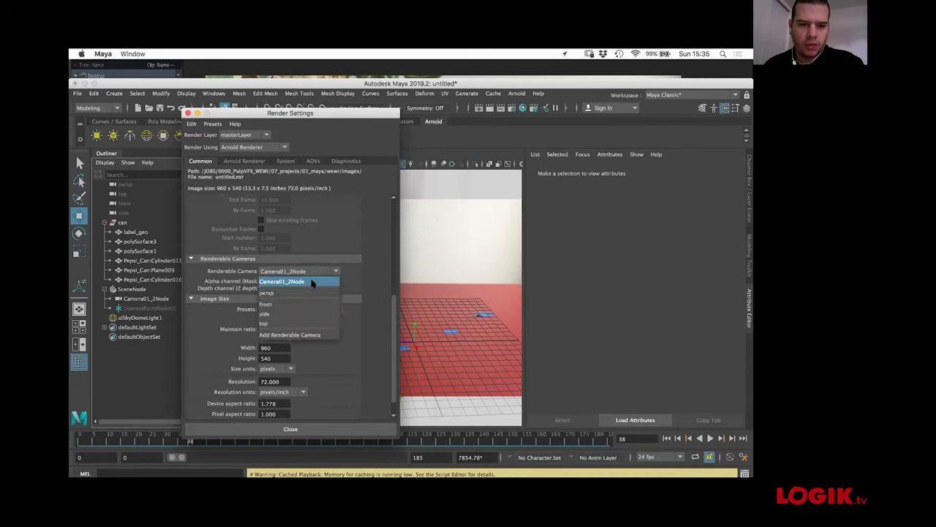
click(289, 281)
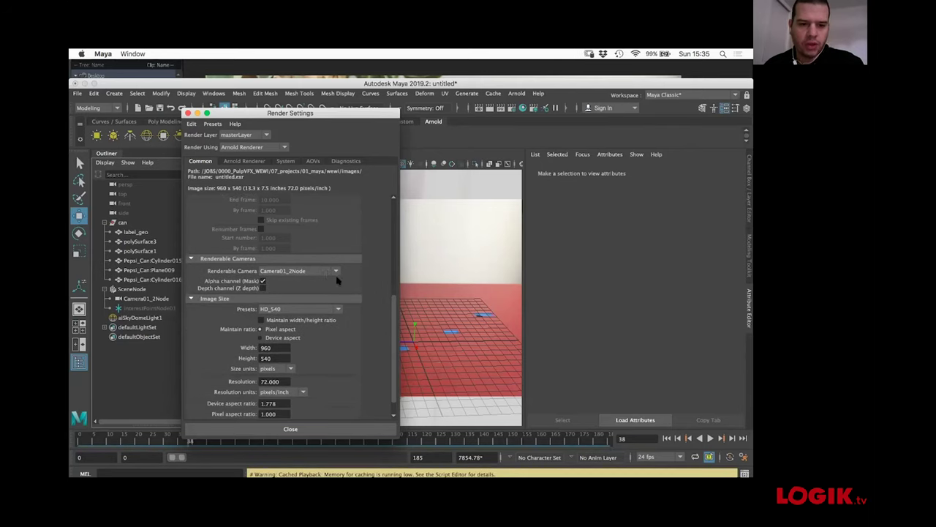
click(281, 310)
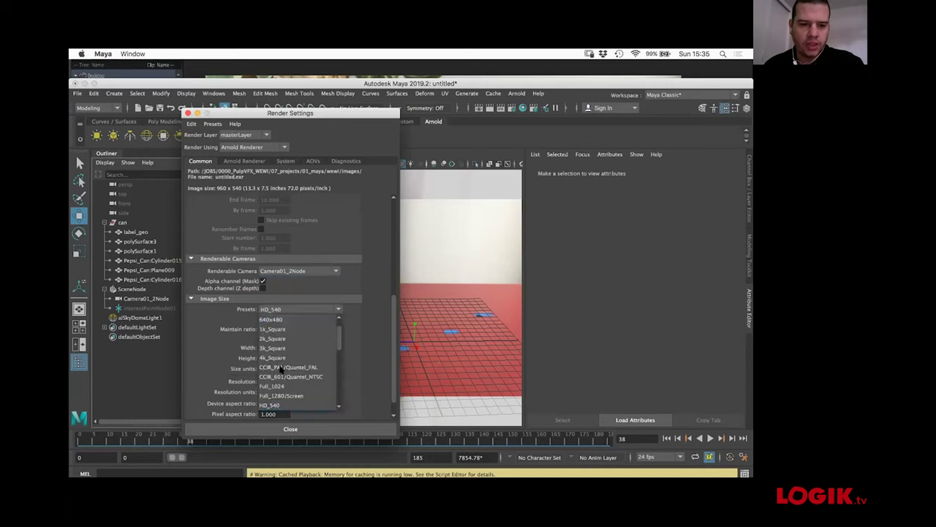
click(358, 271)
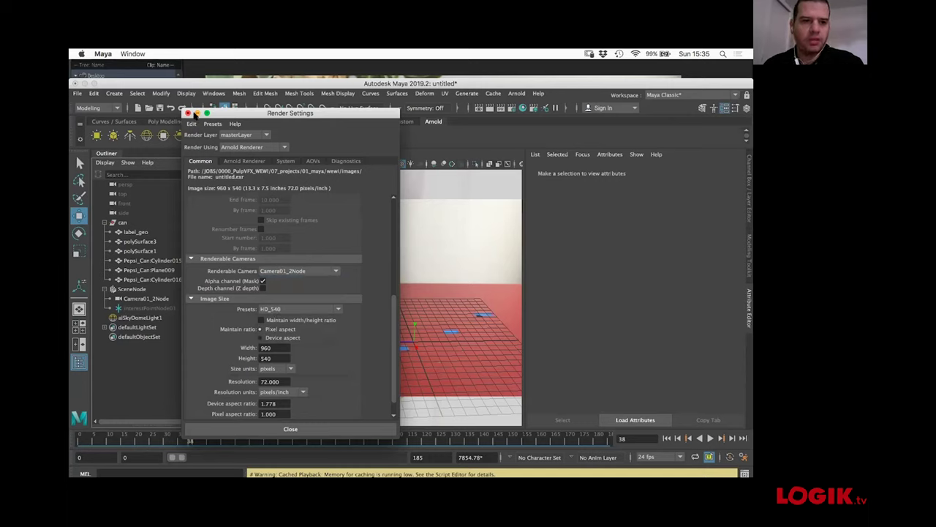
- Close the render settings, render the current frame in the Render View, and enlarge and reposition that window clear of the can
click(187, 114)
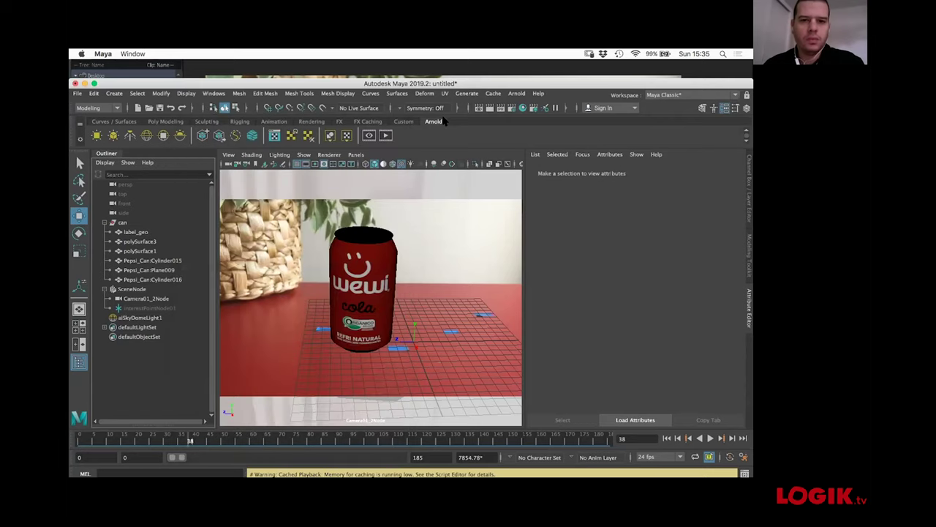
click(479, 109)
mouse_move(231, 83)
mouse_down()
mouse_move(231, 55)
mouse_move(229, 66)
mouse_up()
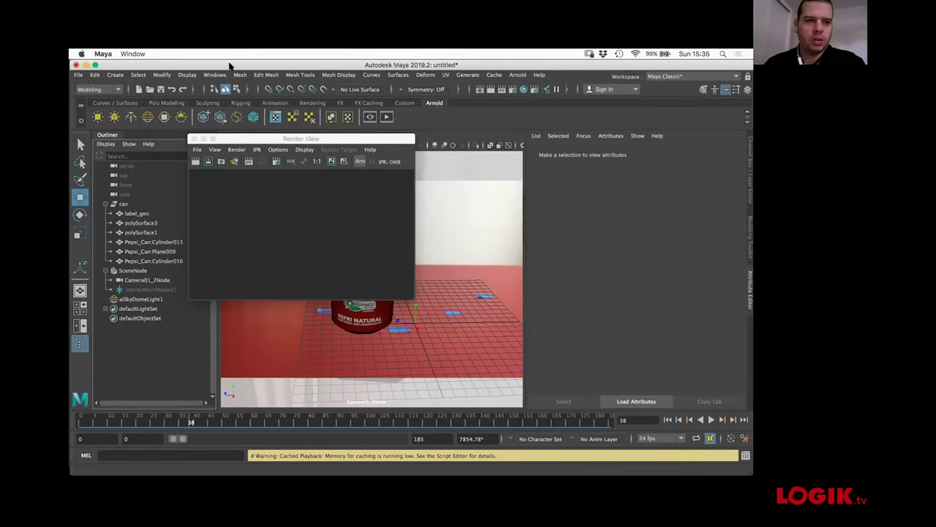
drag(217, 139, 201, 153)
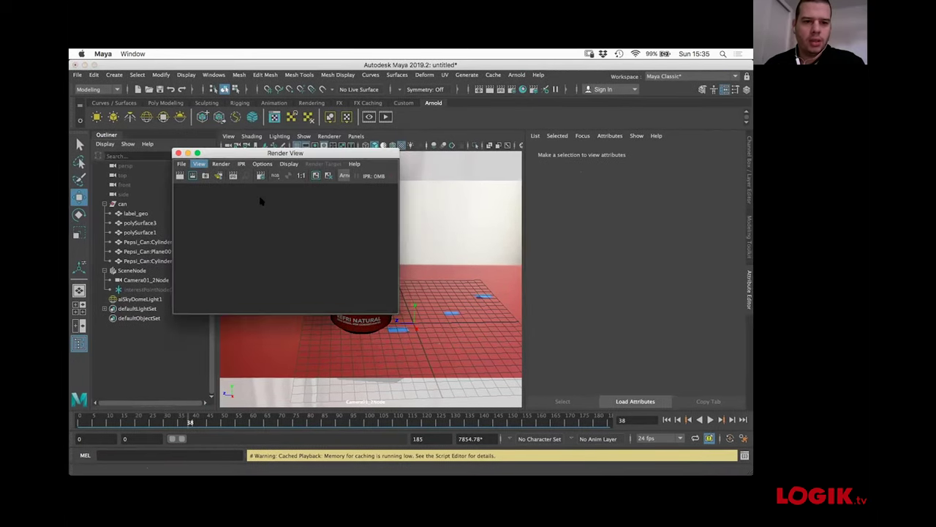
drag(397, 313, 440, 340)
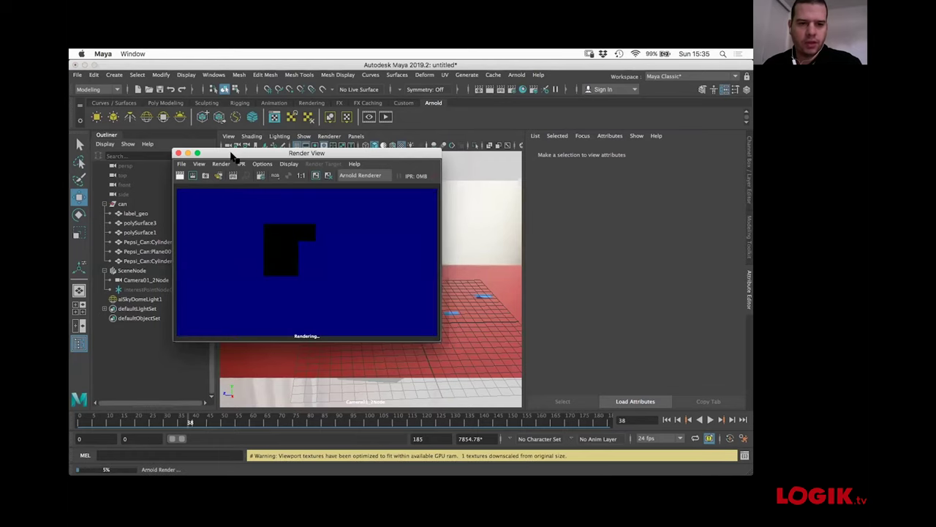
drag(232, 156, 222, 153)
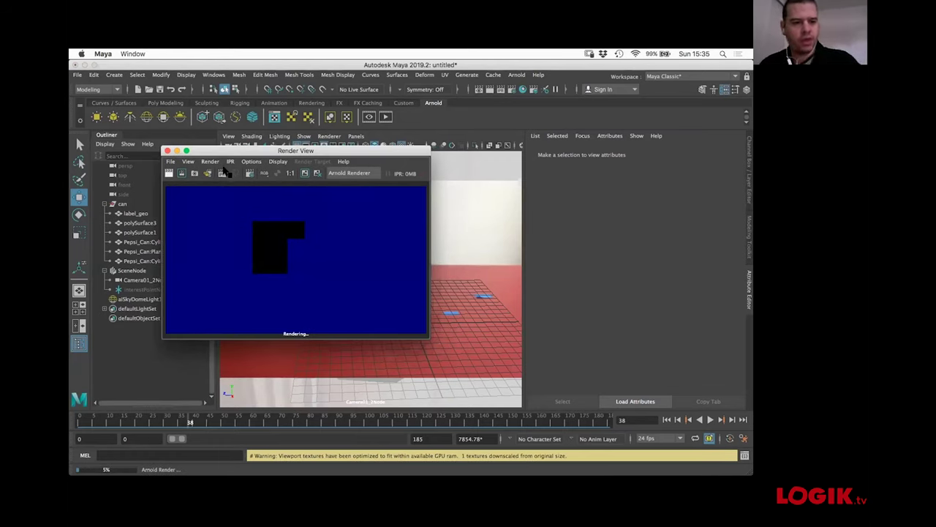
drag(220, 154, 269, 270)
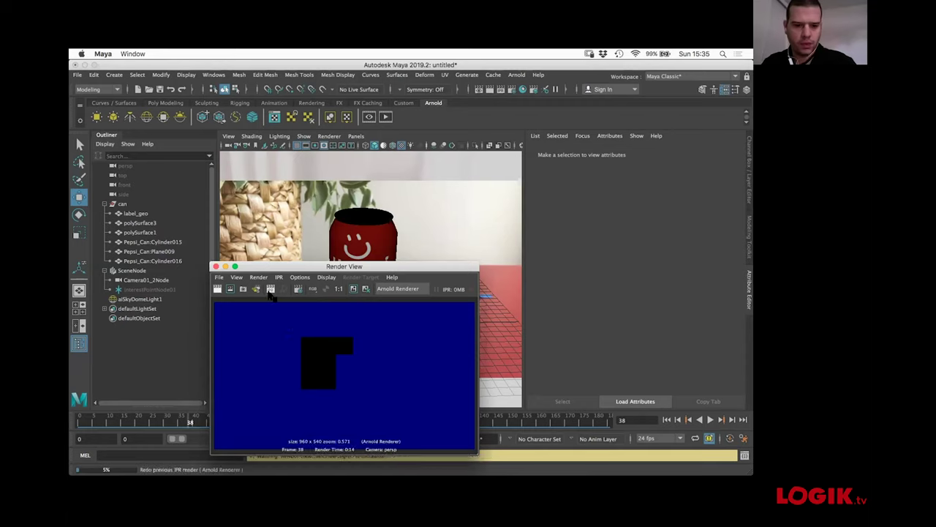
- Render the frame through Camera01_2Node and reposition the Render View window beside the outliner
click(257, 277)
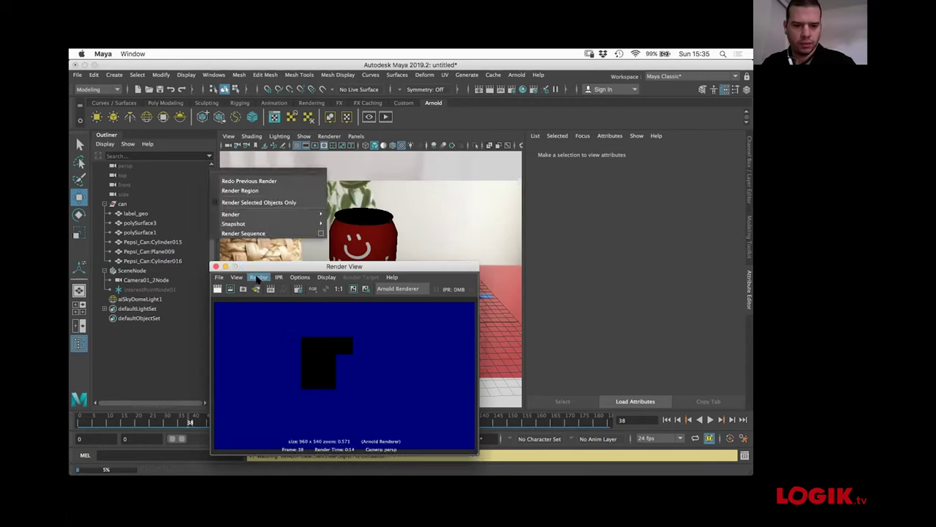
mouse_move(291, 216)
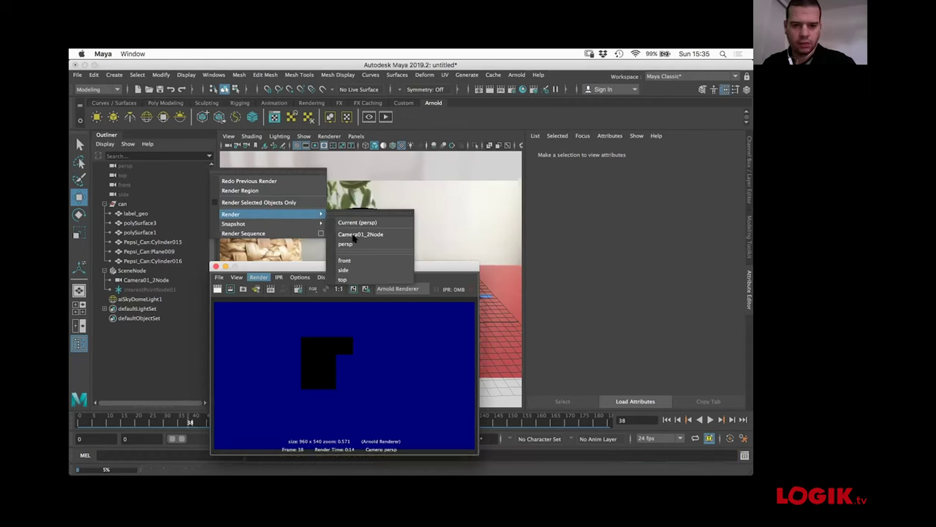
click(368, 234)
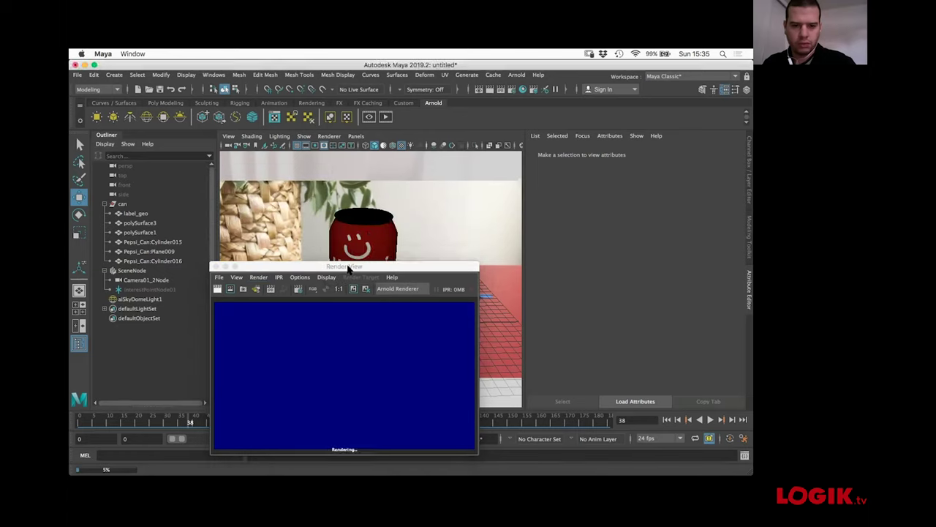
drag(347, 254, 333, 205)
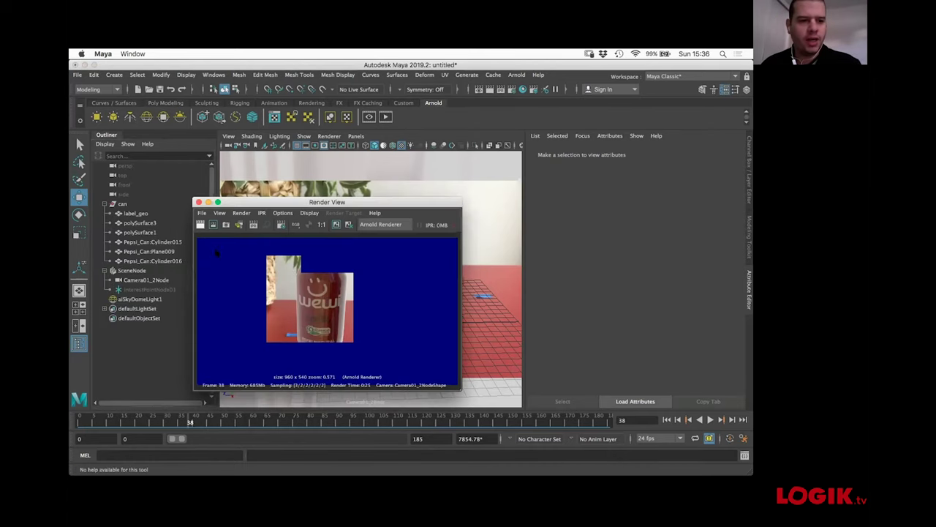
drag(234, 203, 269, 221)
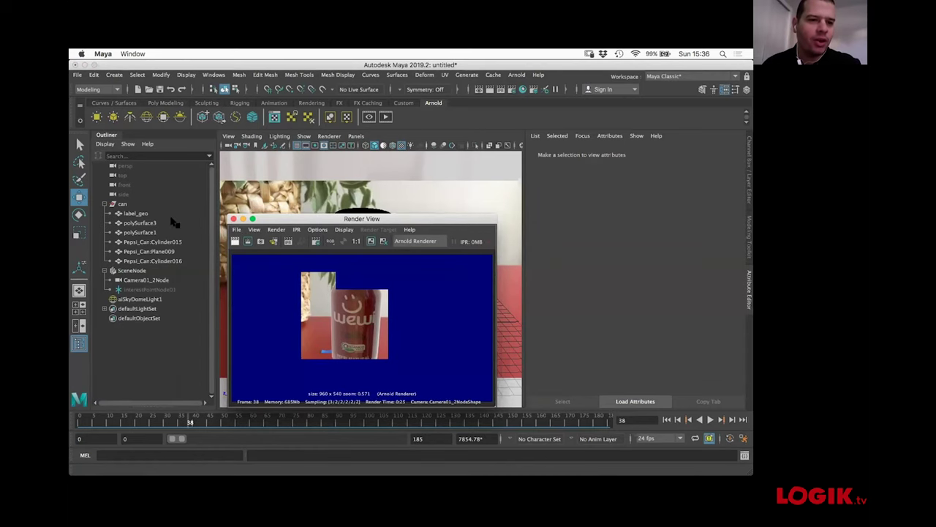
drag(271, 220, 265, 221)
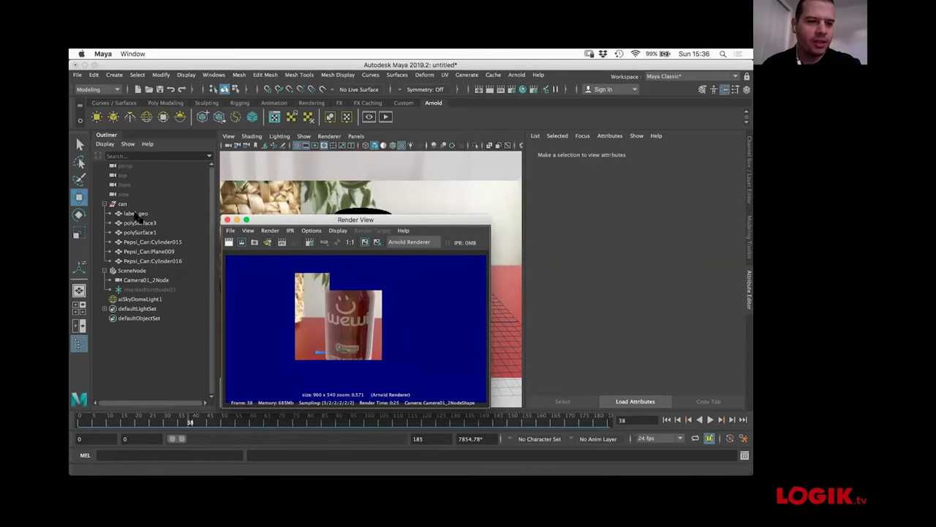
- Set the specular roughness of label_geo's label_shd material to 0.3
click(135, 213)
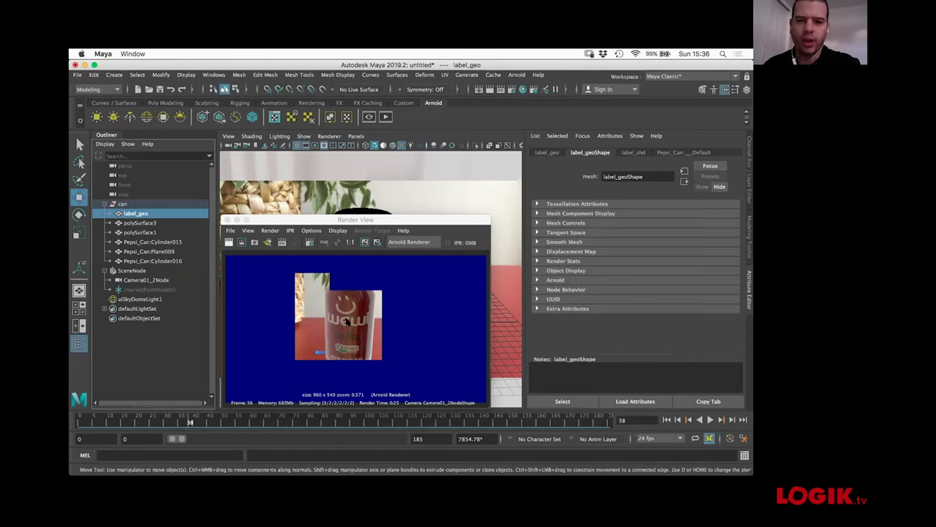
click(628, 155)
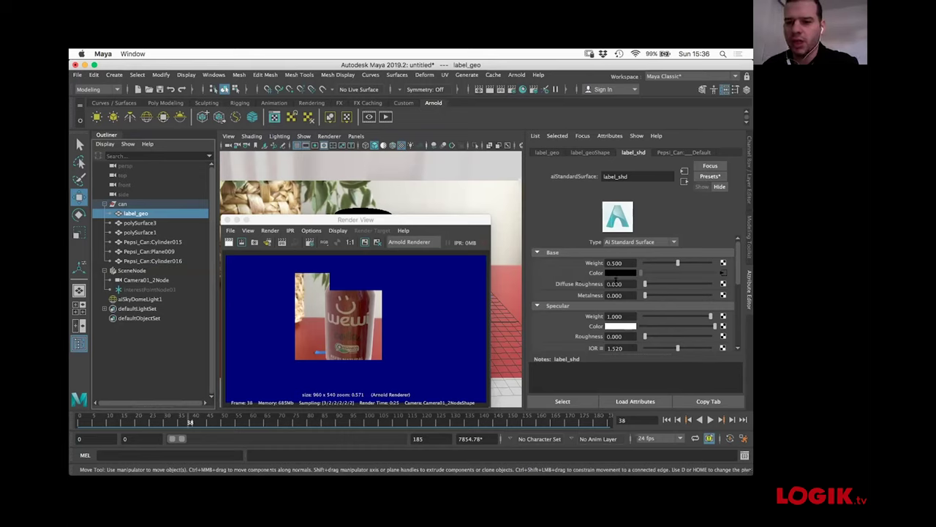
scroll(739, 267, down, 1)
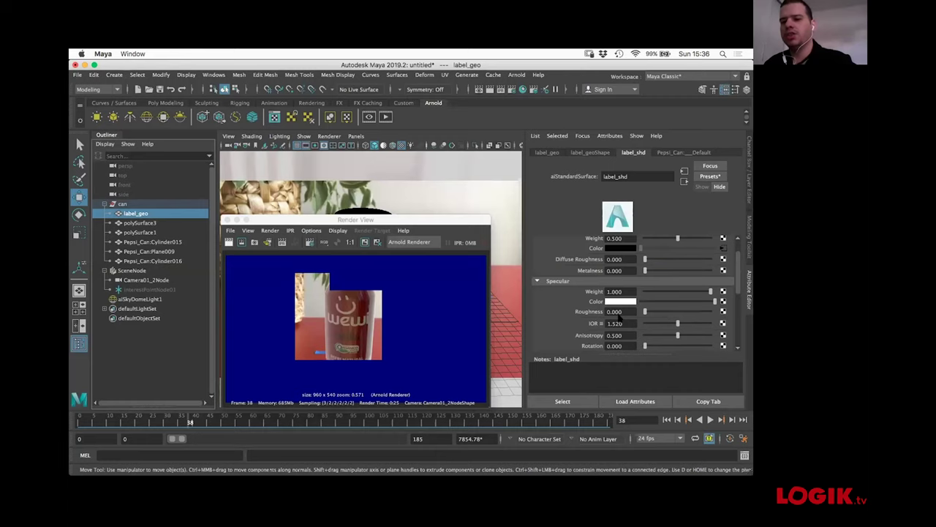
click(614, 312)
text(1)
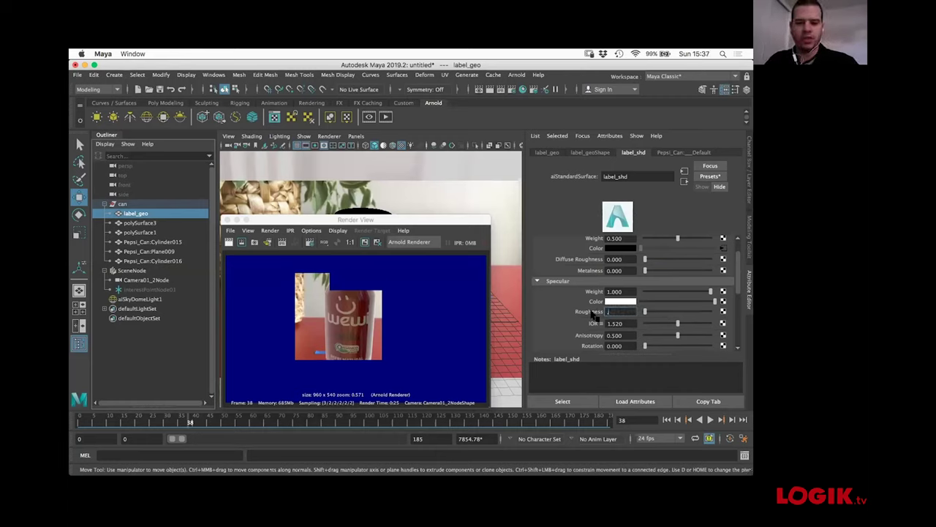
key(Return)
- Expand the coat attributes of label_shd and set the coat roughness to 0.3
drag(738, 264, 737, 291)
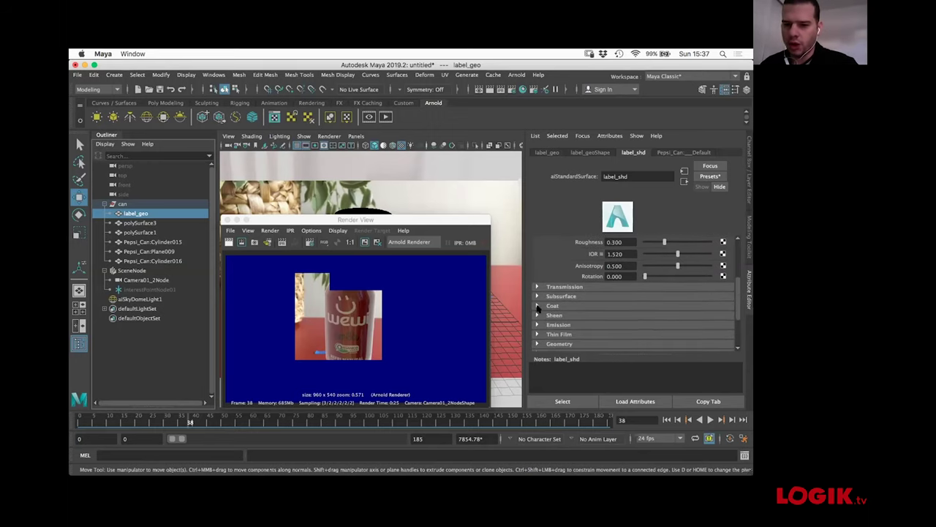
click(596, 307)
double_click(620, 335)
text(0.3)
key(Return)
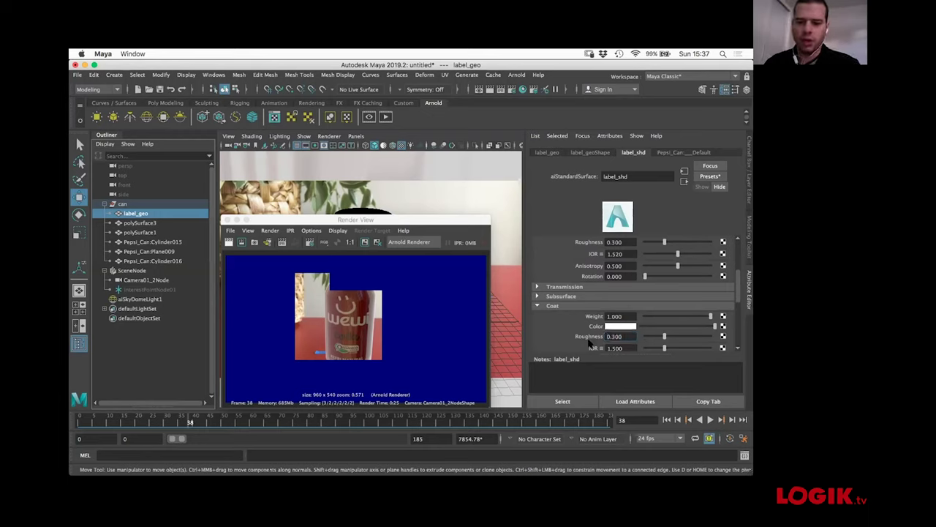
- Mark a render region around the whole can and render only that region
click(322, 282)
drag(347, 324, 381, 374)
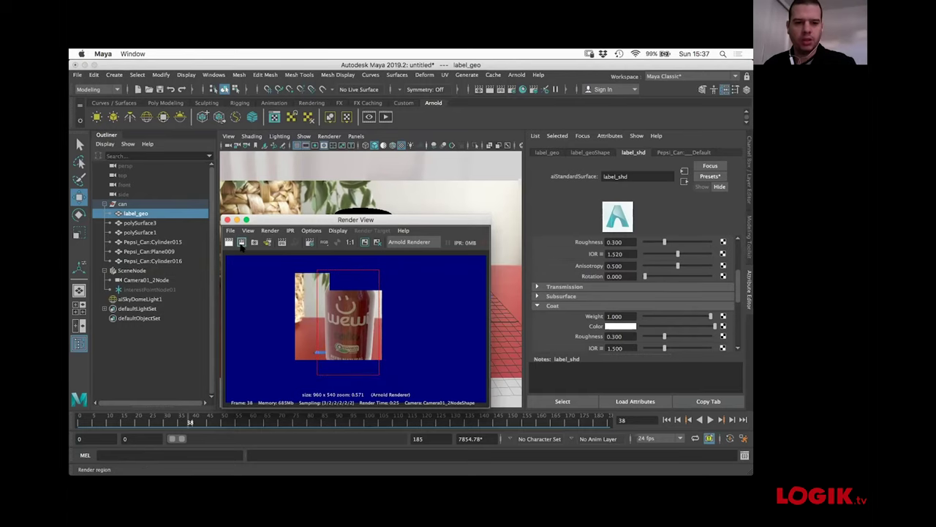
click(240, 242)
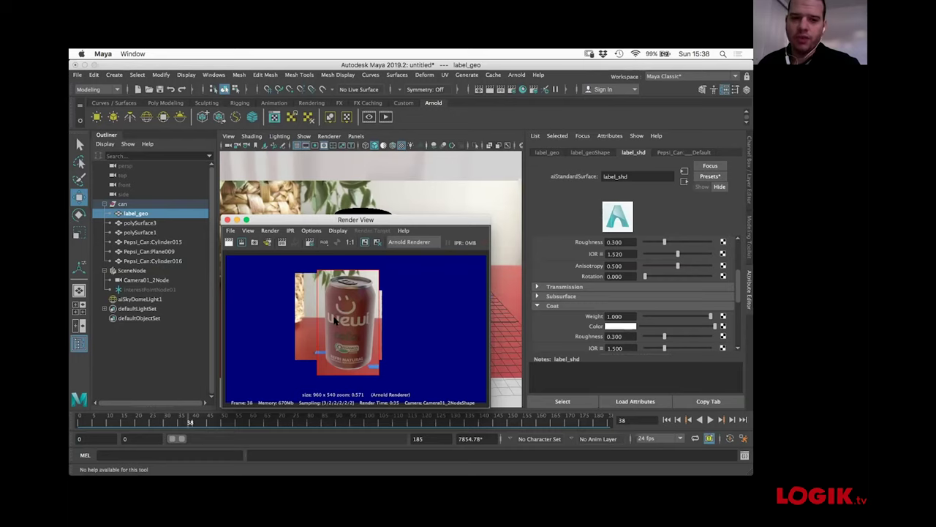
- Enlarge the Render View to examine the rendered can and its reflections, and minimize the window
drag(283, 221, 262, 189)
drag(467, 374, 514, 403)
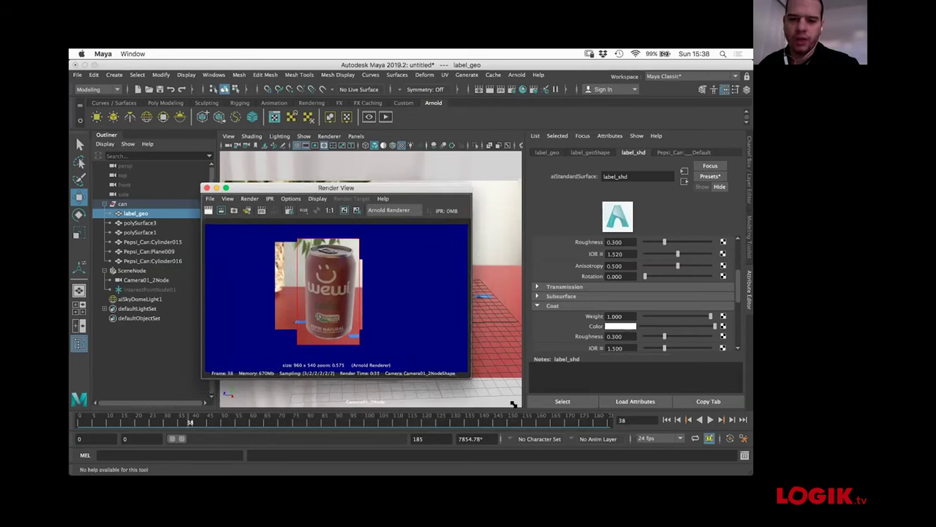
drag(313, 188, 304, 183)
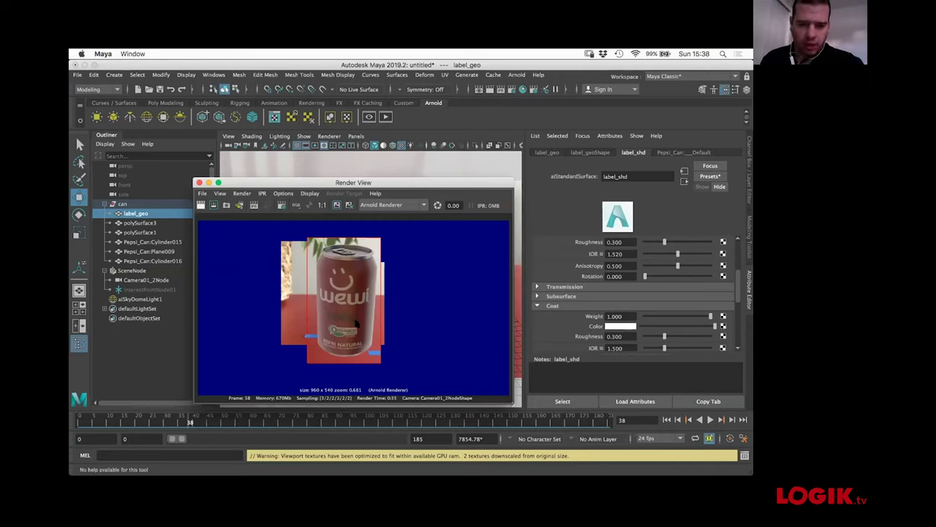
drag(327, 183, 323, 182)
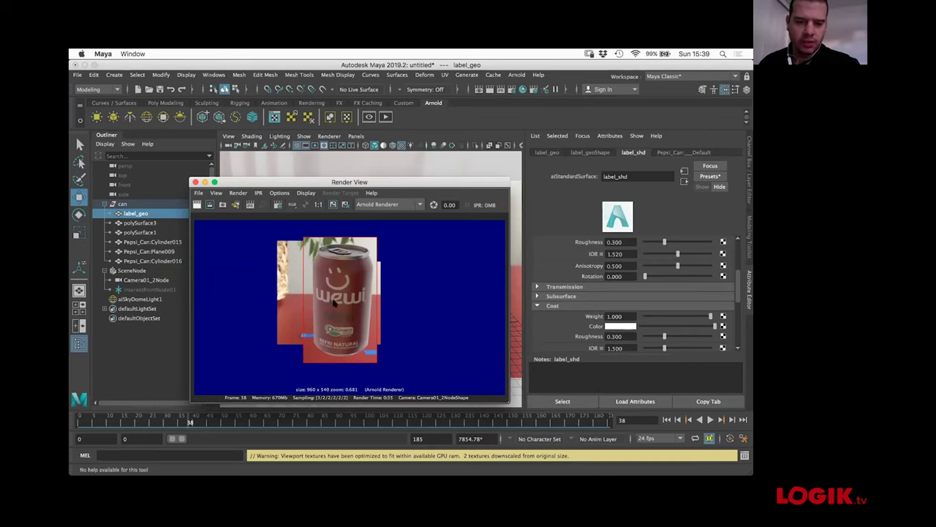
drag(204, 182, 311, 191)
click(310, 191)
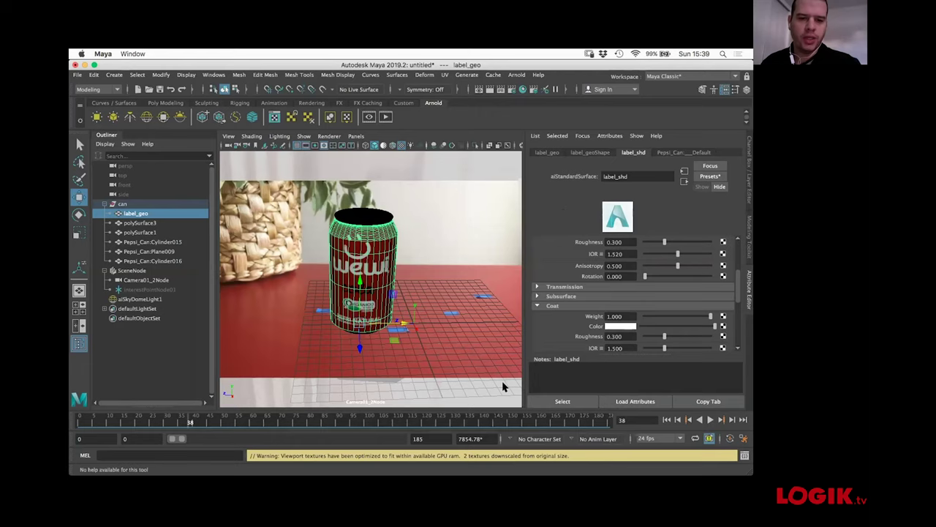
mouse_move(564, 474)
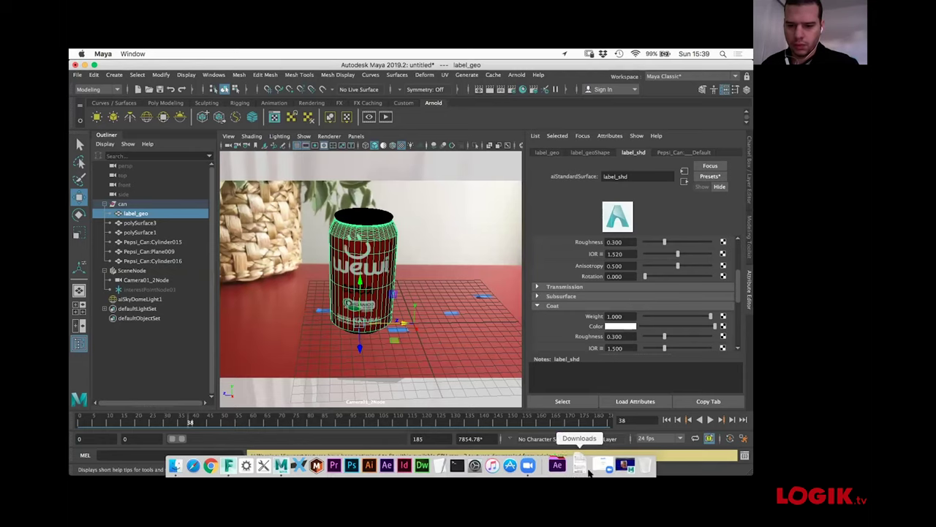
click(618, 468)
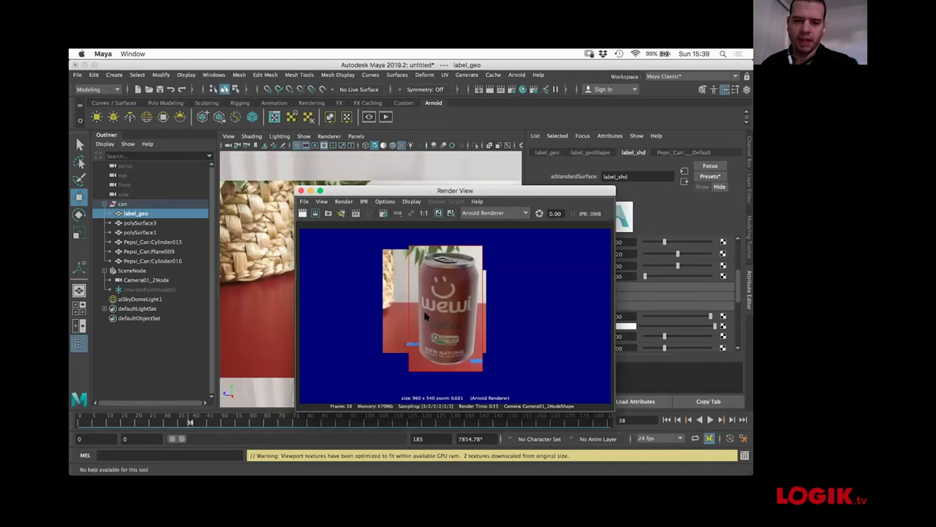
click(310, 190)
- Show the polygon modeling tools, switch the viewport to the persp camera and frame the can within the surrounding skydome
click(155, 103)
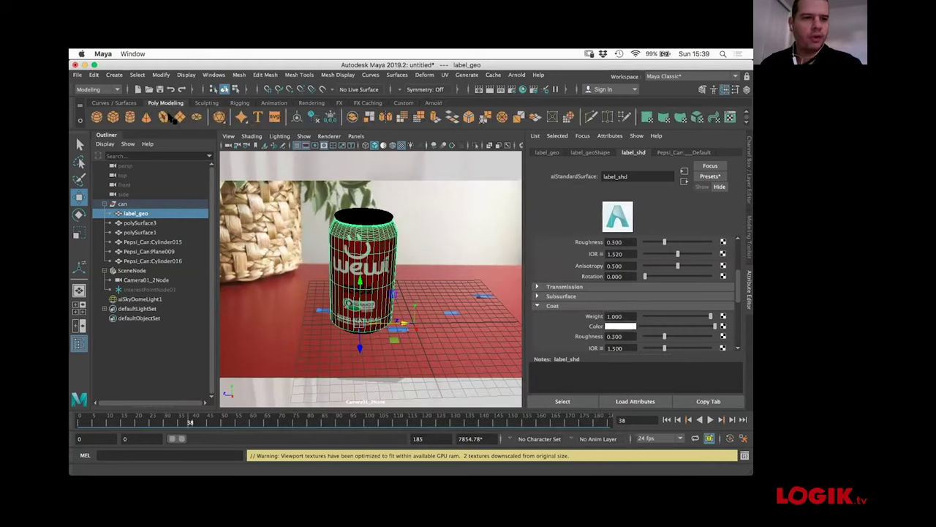
click(356, 136)
mouse_move(395, 146)
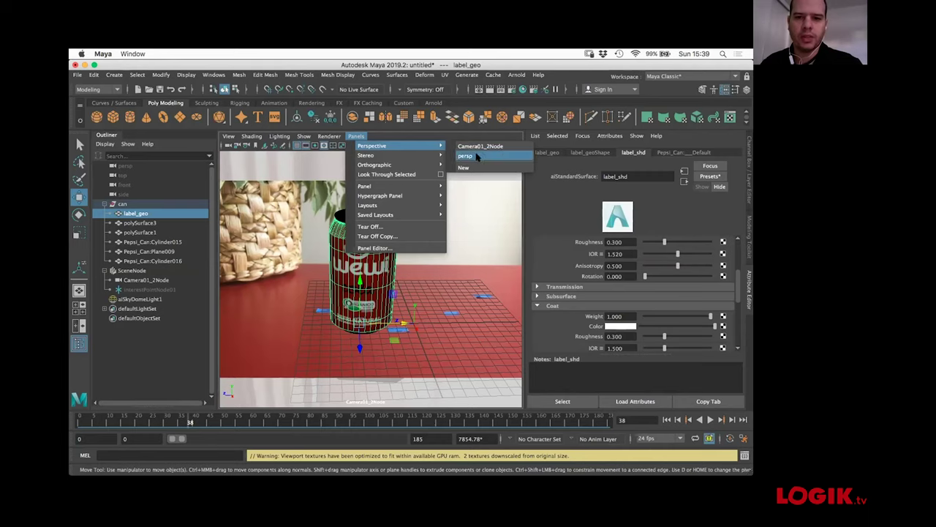
click(468, 156)
alt+drag(381, 322, 425, 258)
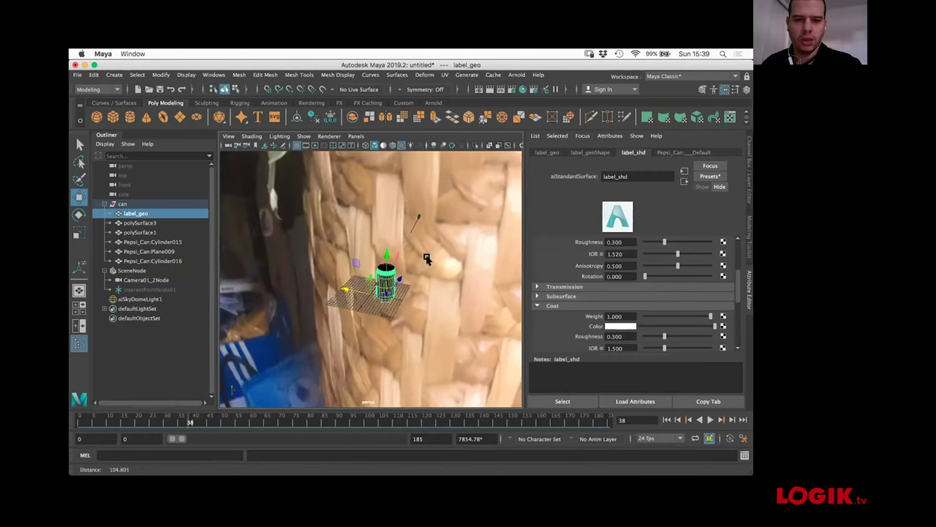
click(229, 137)
click(229, 137)
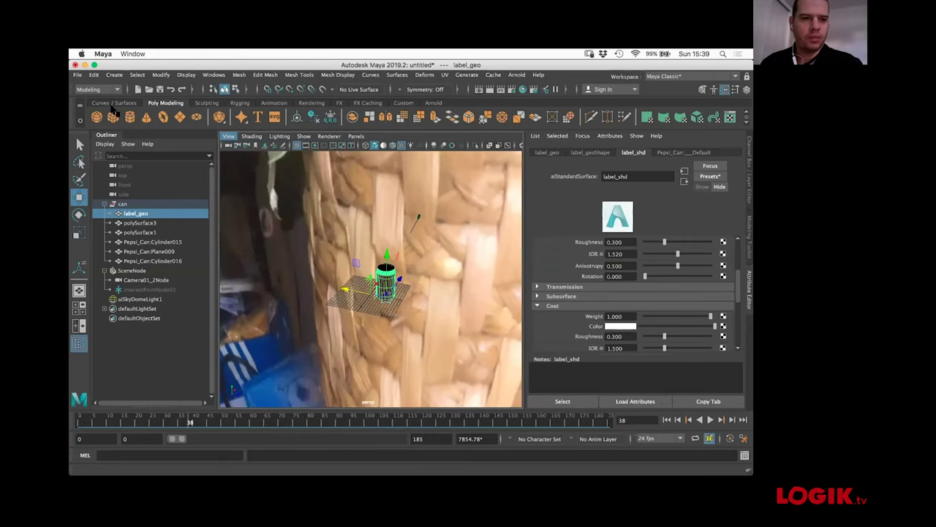
- Create a polygon plane under the can and scale it uniformly to about 60
click(180, 117)
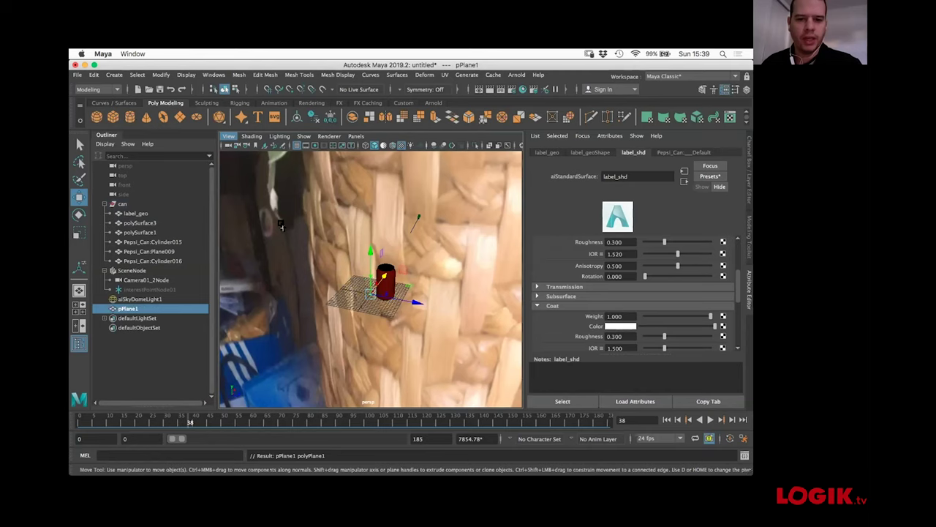
key(r)
drag(369, 296, 490, 269)
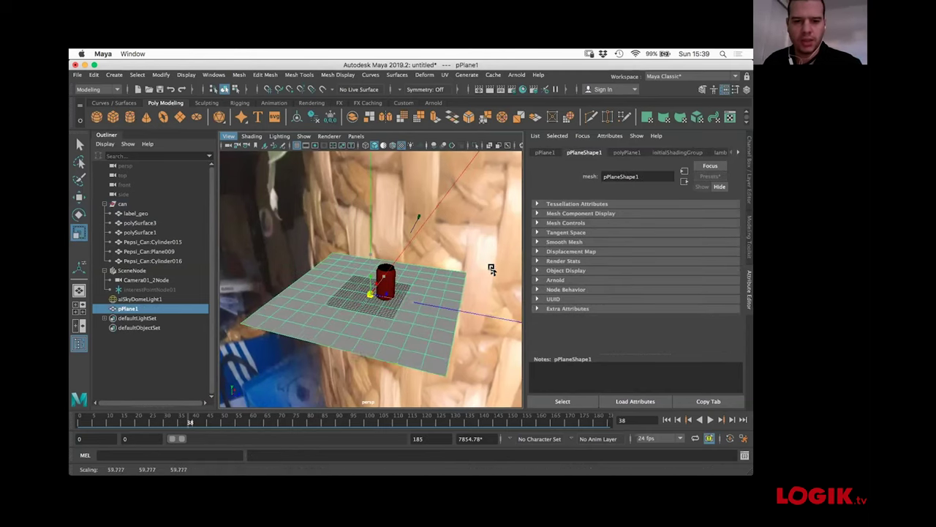
- Rotate the plane about 92 degrees around X so it stands upright, and move it away from the can
key(e)
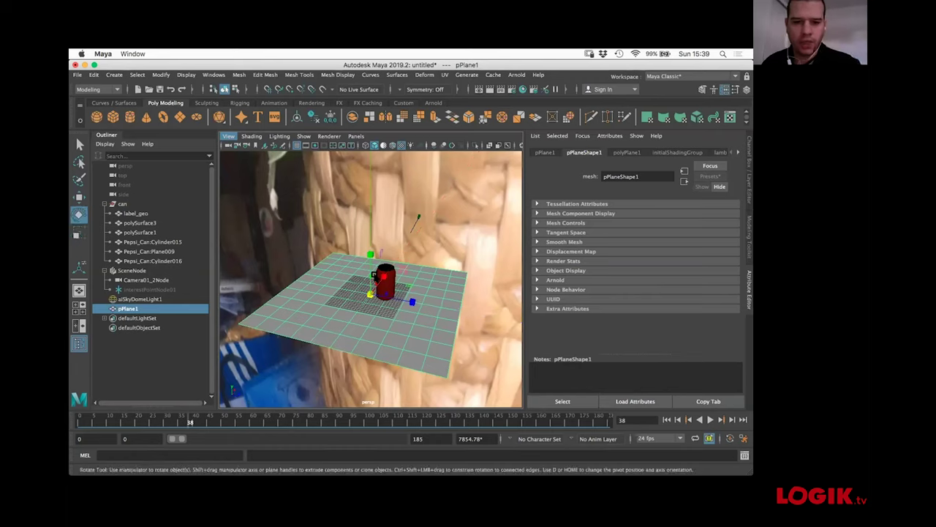
drag(401, 279, 403, 342)
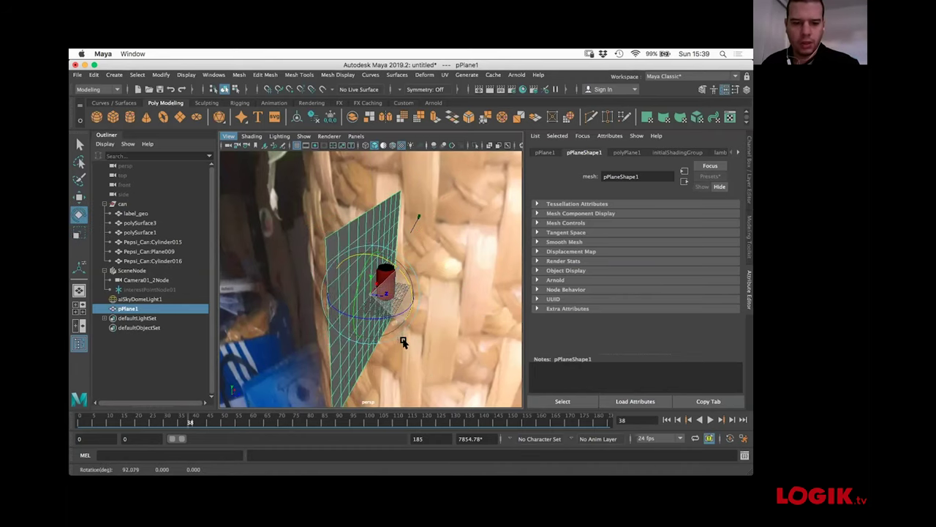
key(w)
drag(393, 300, 330, 272)
- Look through Camera01_2Node to check where the upright plane sits relative to the can
click(355, 136)
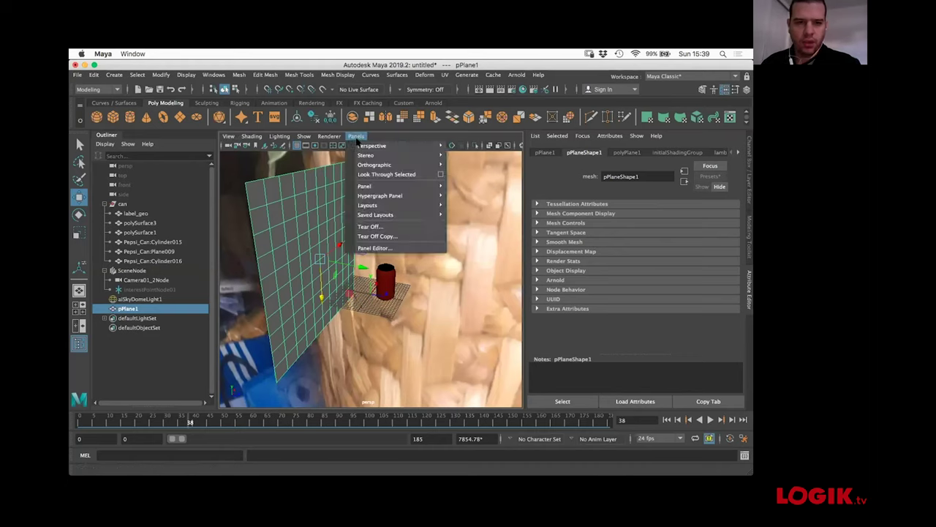
mouse_move(373, 145)
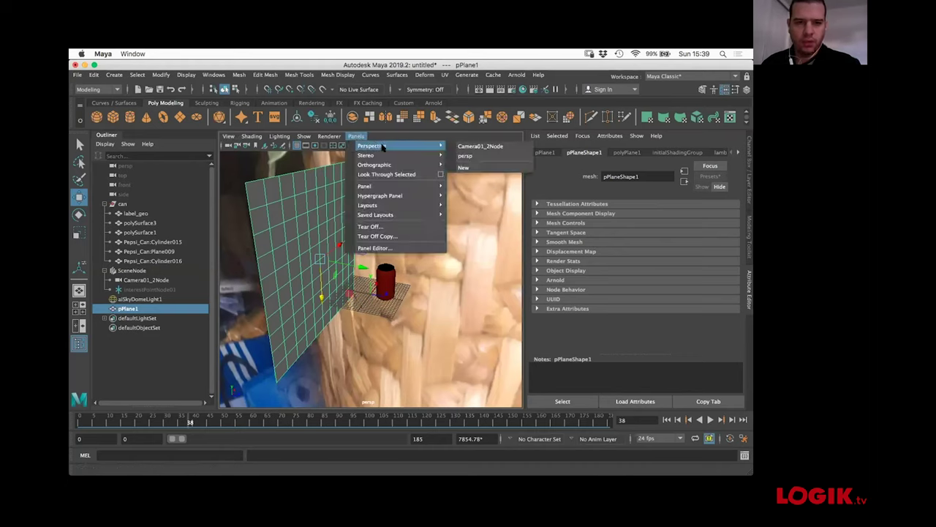
click(483, 146)
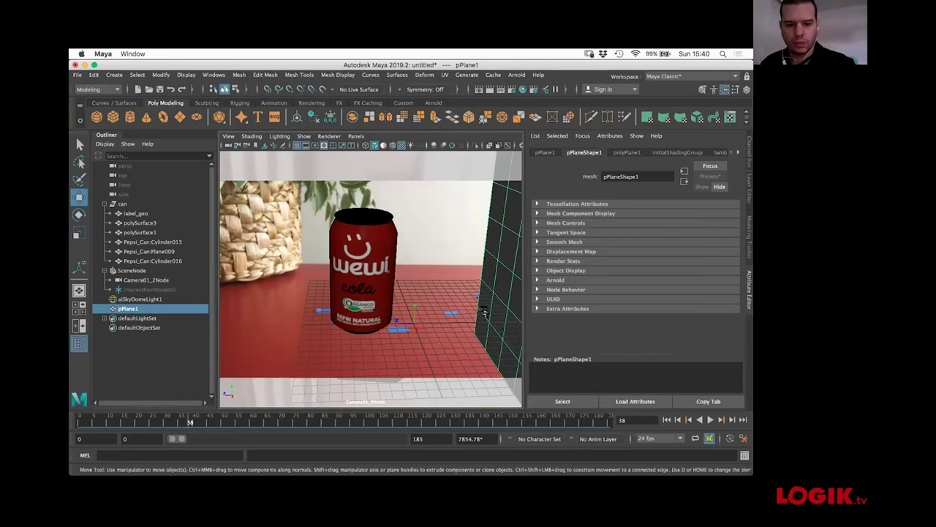
- Return to the persp view, move the plane to the opposite side of the can, and check it through Camera01_2Node
click(357, 136)
mouse_move(381, 156)
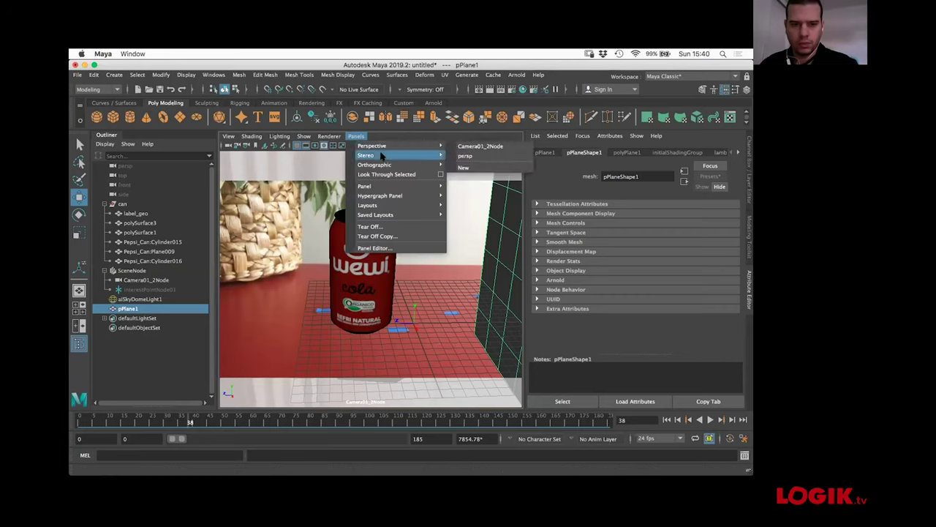
click(471, 155)
key(f)
alt+drag(455, 279, 290, 264)
click(356, 136)
mouse_move(385, 147)
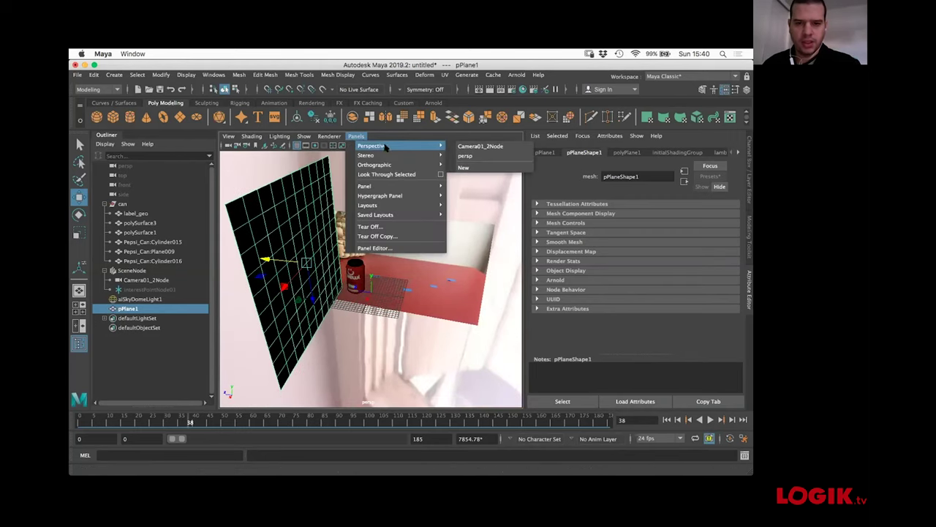
click(466, 155)
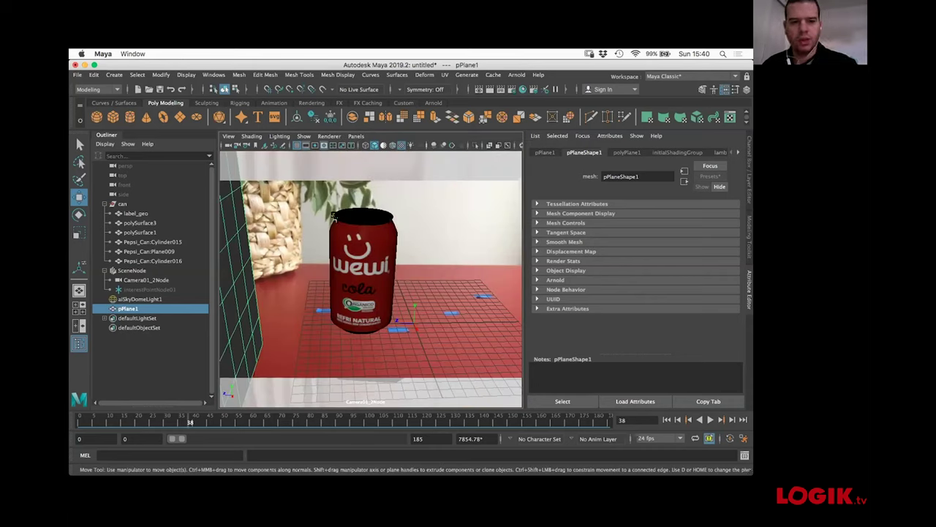
- Switch back to the persp view and shift the plane slightly closer to the can
click(357, 136)
mouse_move(380, 145)
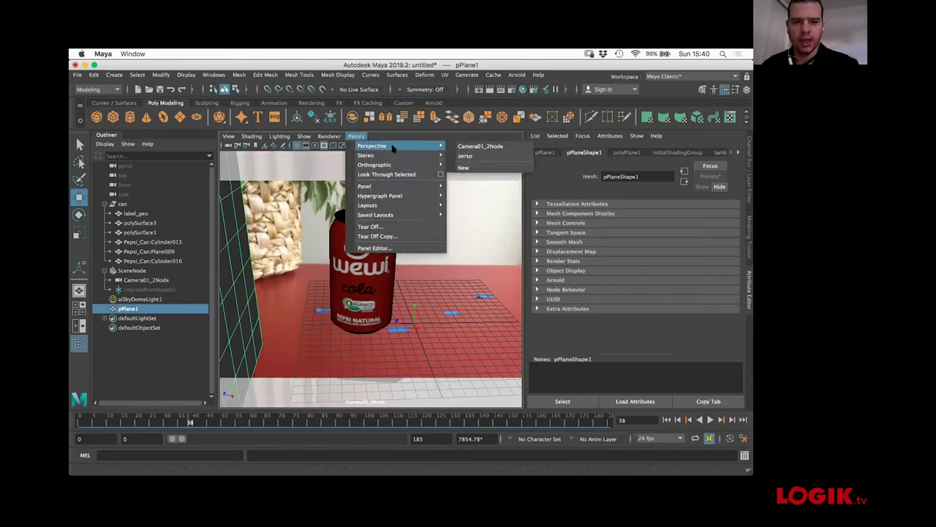
click(466, 155)
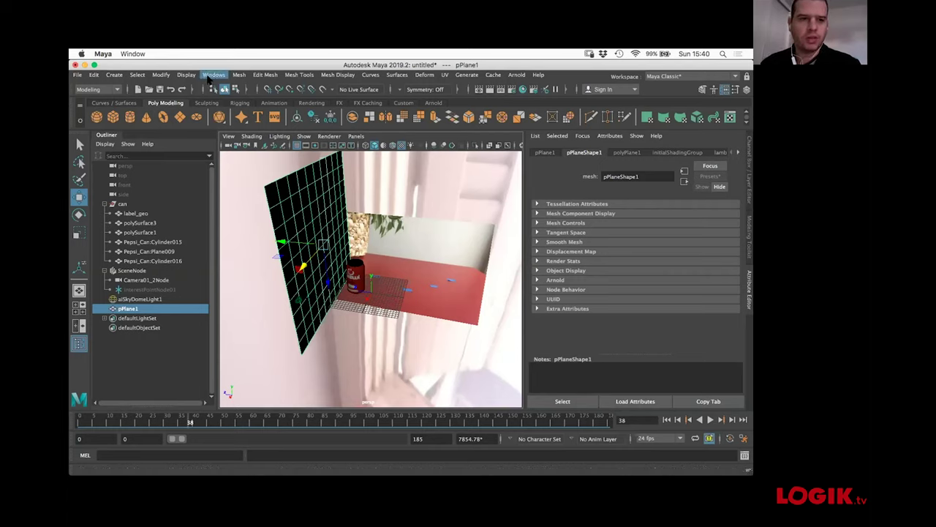
- Examine which objects aiSkyDomeLight1 illuminates in the light-centric light linking editor, and close the editor
click(212, 74)
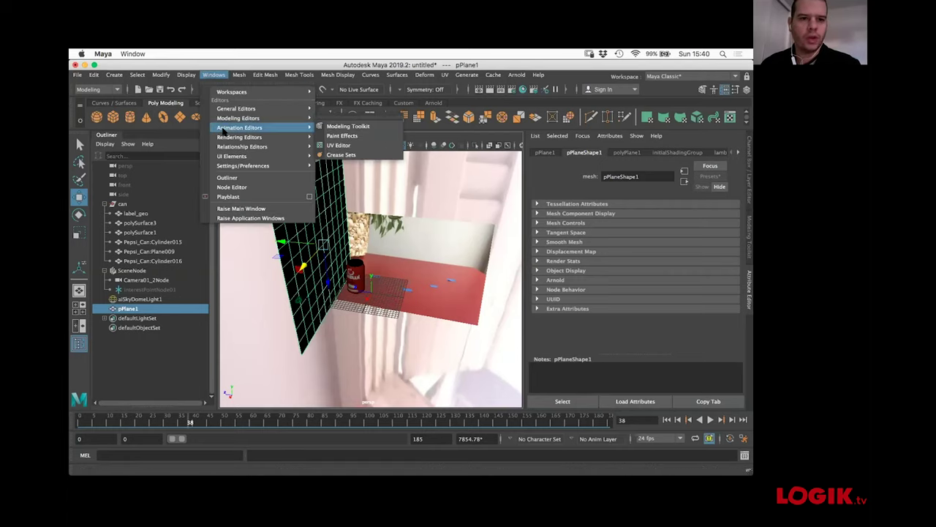
mouse_move(278, 146)
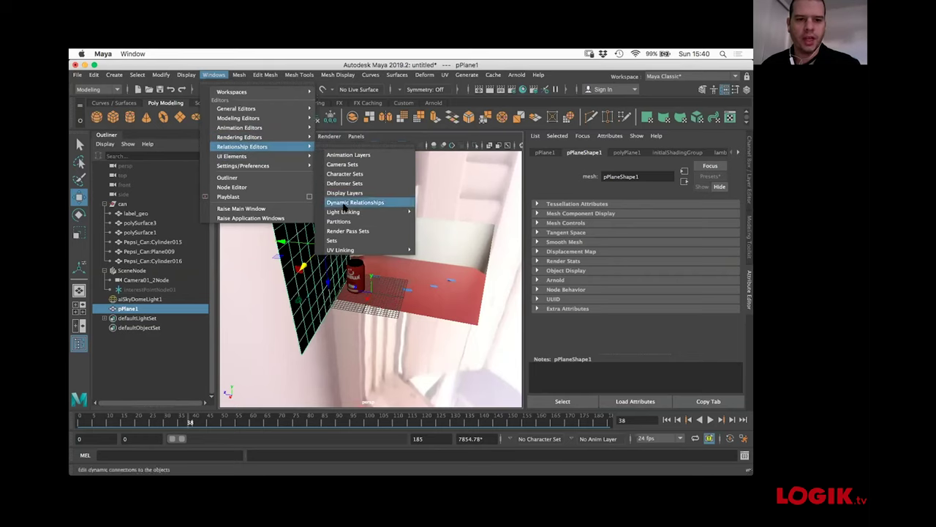
mouse_move(347, 212)
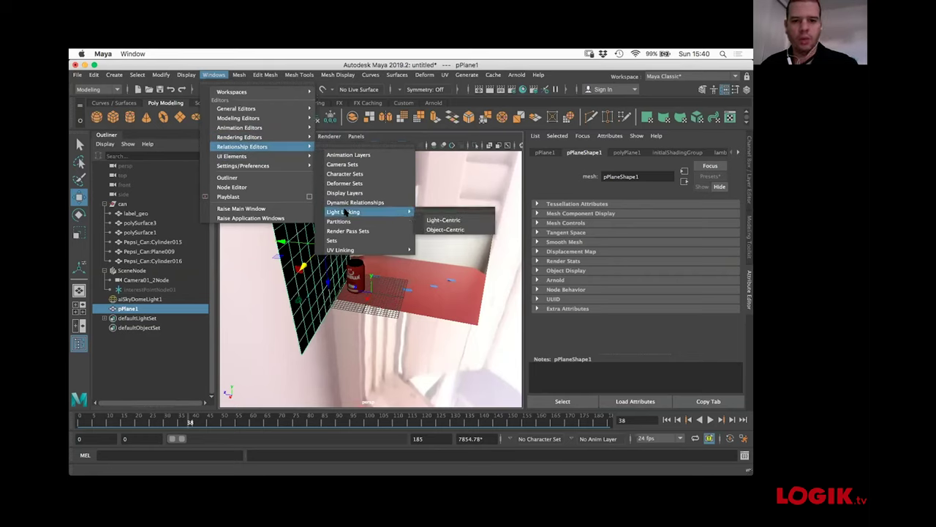
click(442, 220)
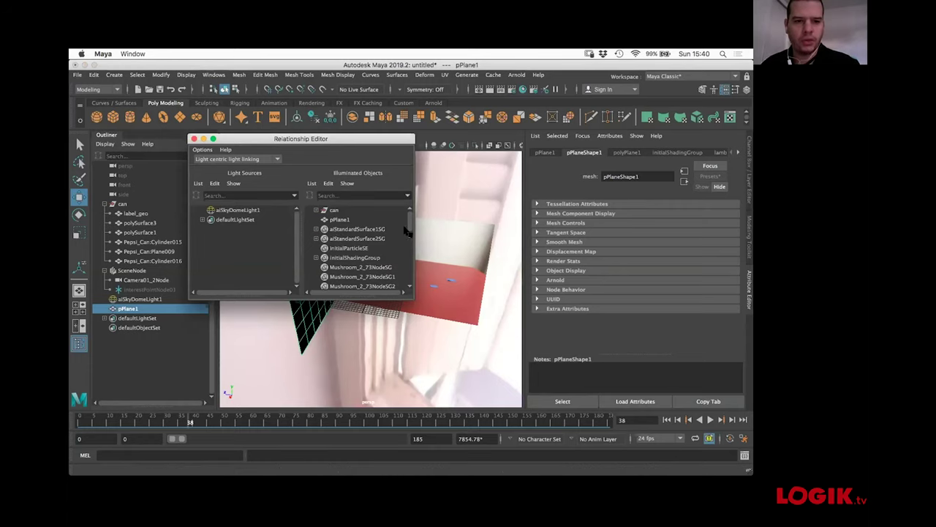
click(231, 213)
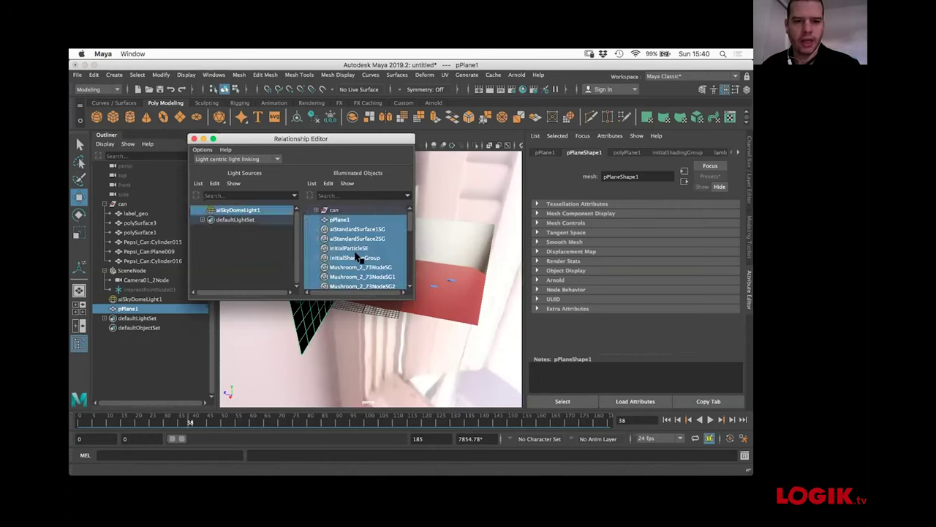
drag(411, 219, 409, 246)
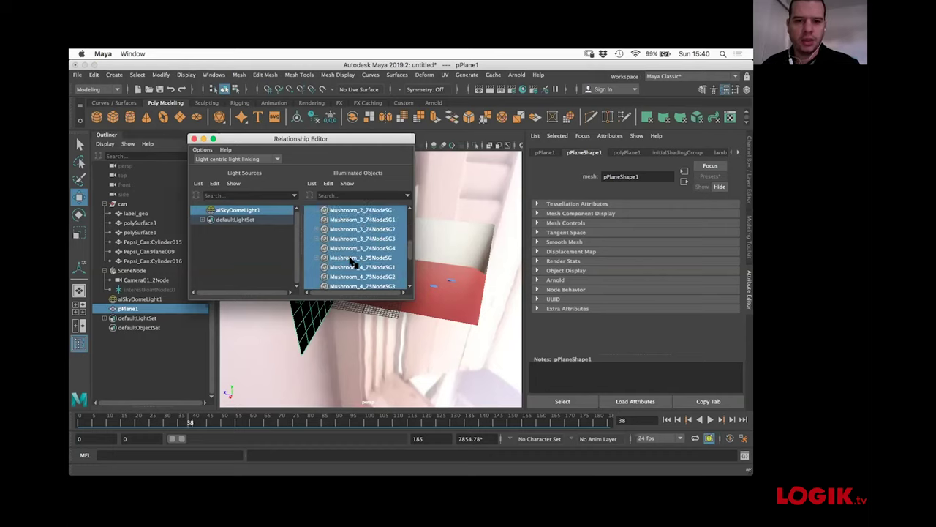
scroll(398, 242, up, 5)
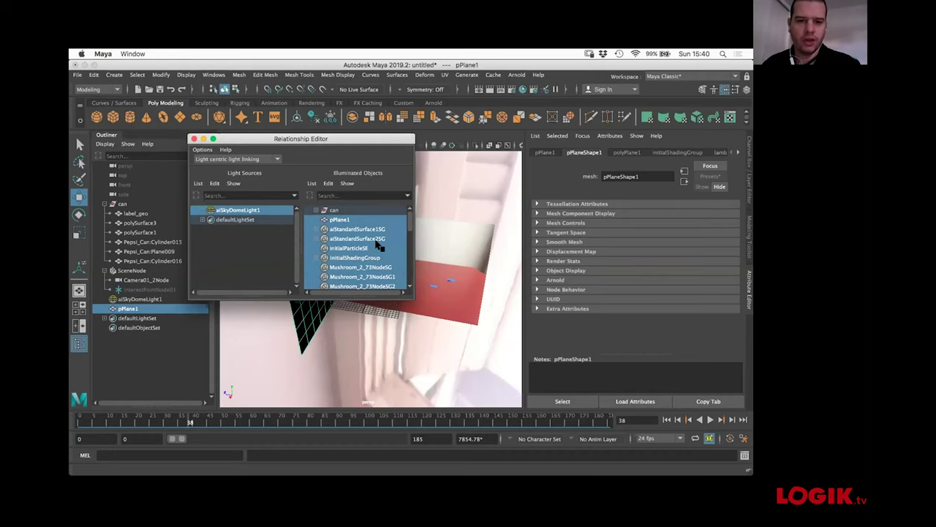
click(194, 138)
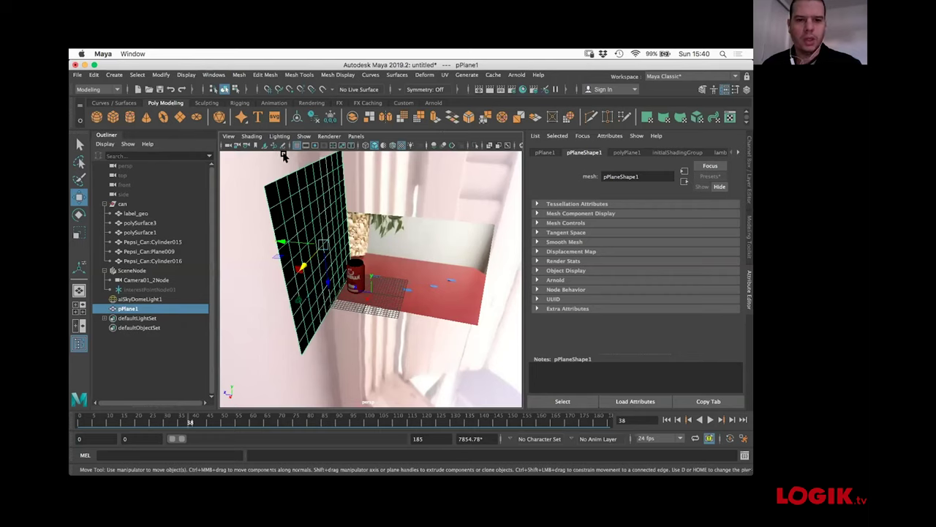
- Look through Camera01_2Node and turn off Primary Visibility in the plane's render stats
click(356, 136)
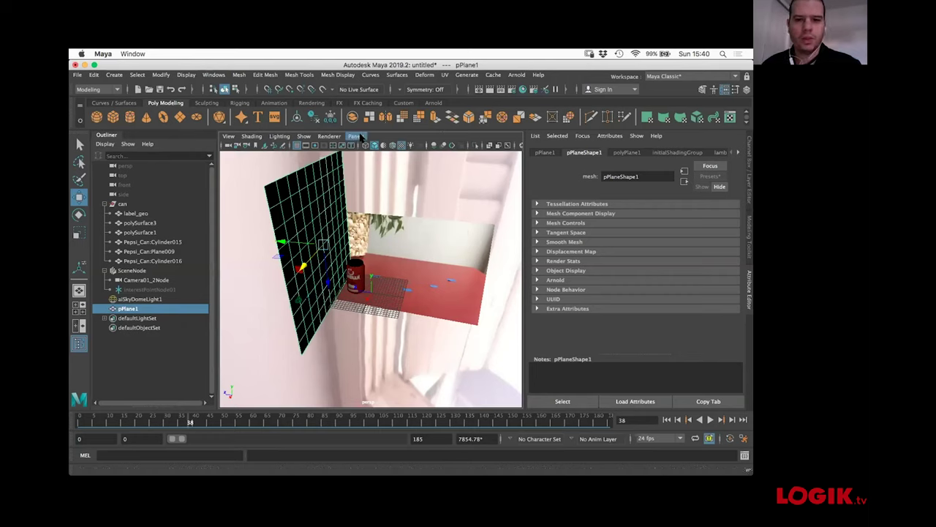
mouse_move(364, 146)
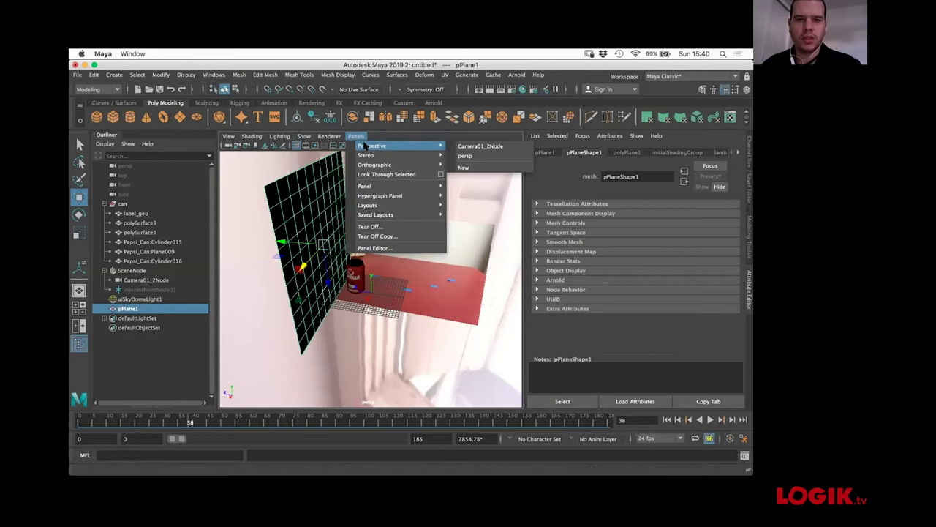
click(477, 147)
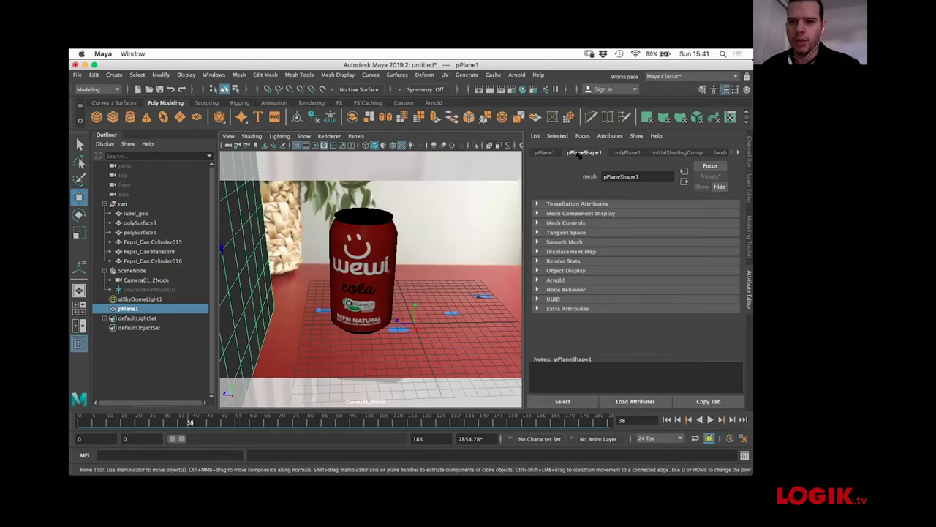
click(536, 261)
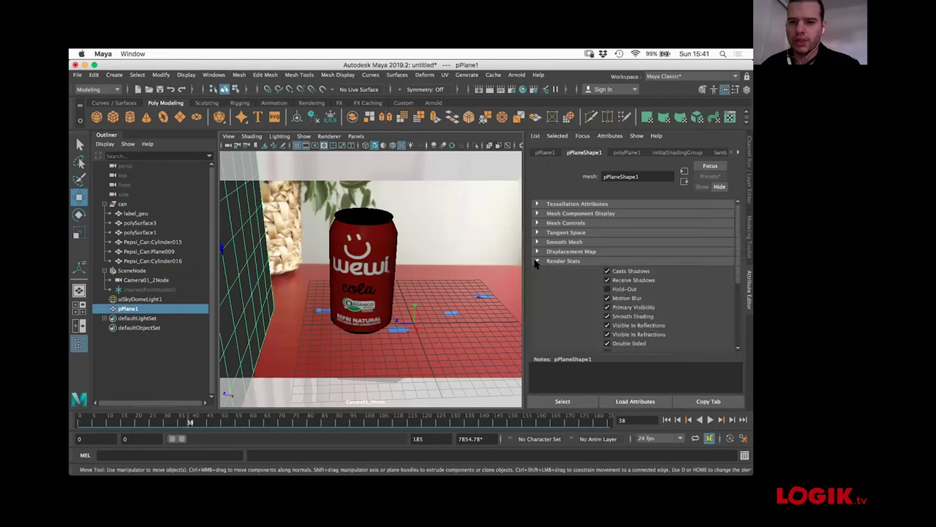
click(607, 307)
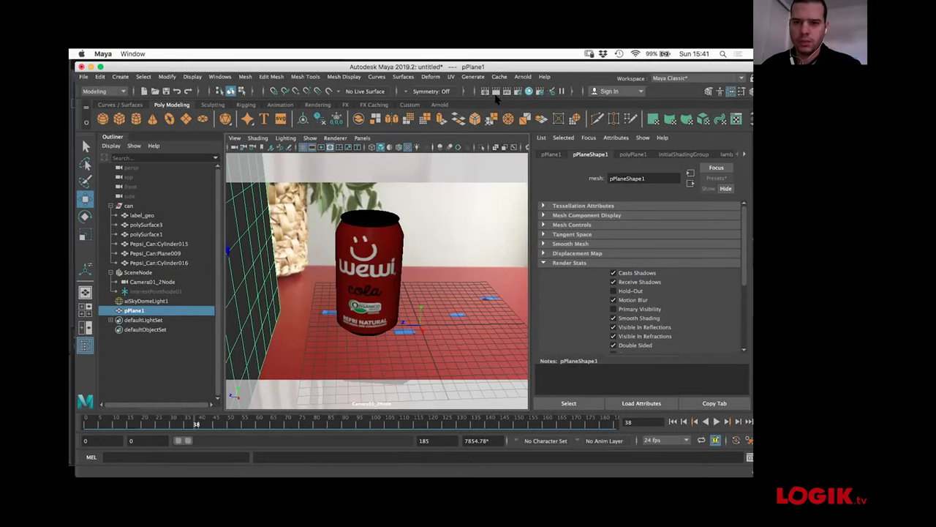
- Open the Render View and re-render the region around the can with Arnold
click(496, 91)
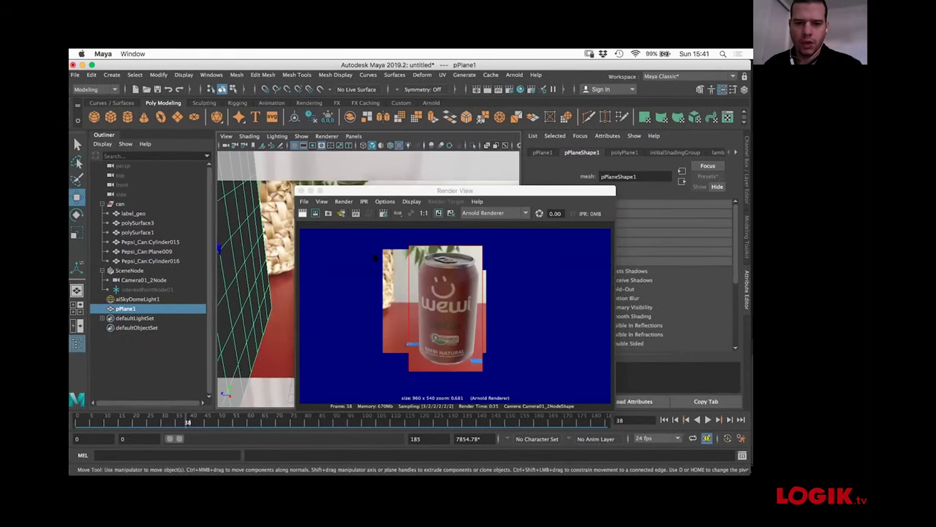
click(317, 244)
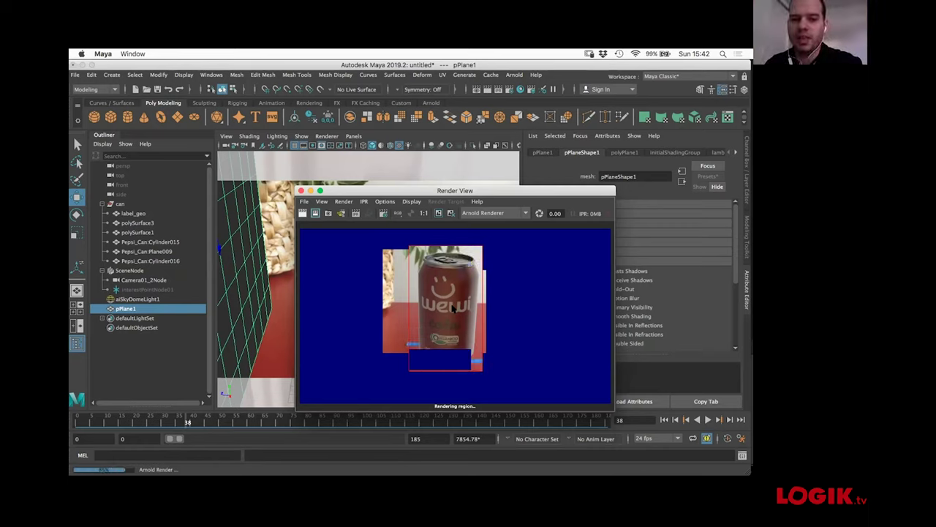
click(507, 278)
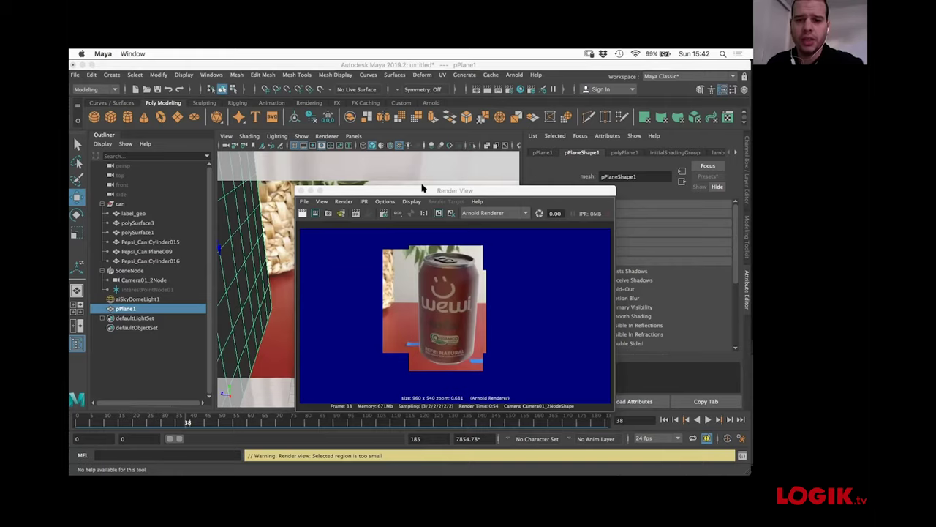
key(F1)
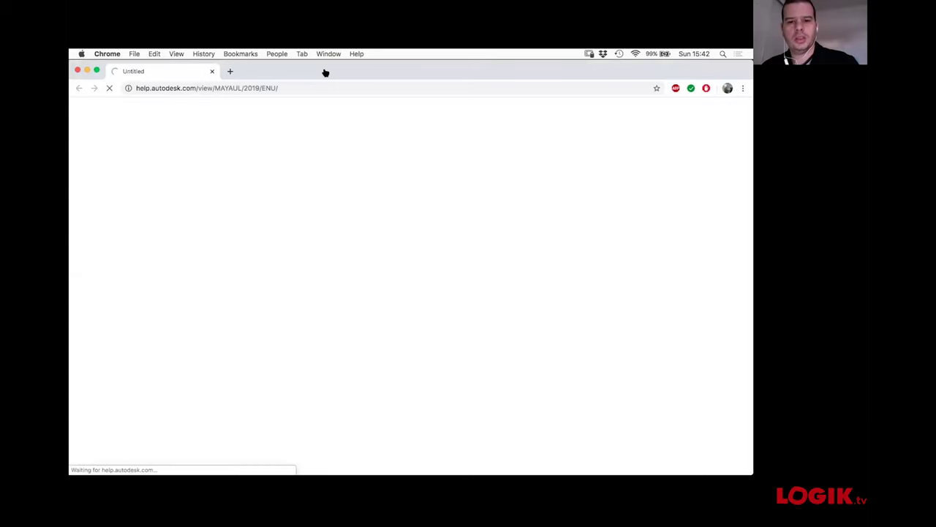
key(super+Tab)
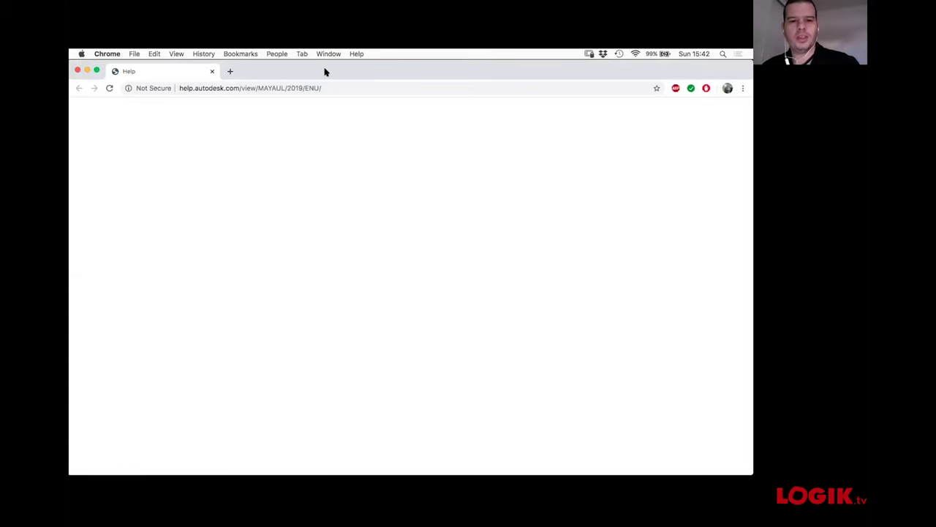
key(super+alt+Escape)
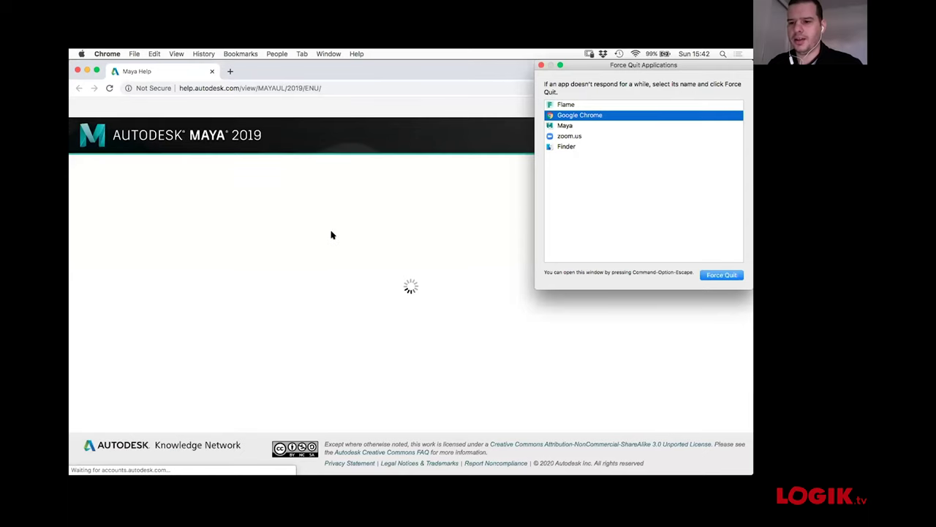
key(Return)
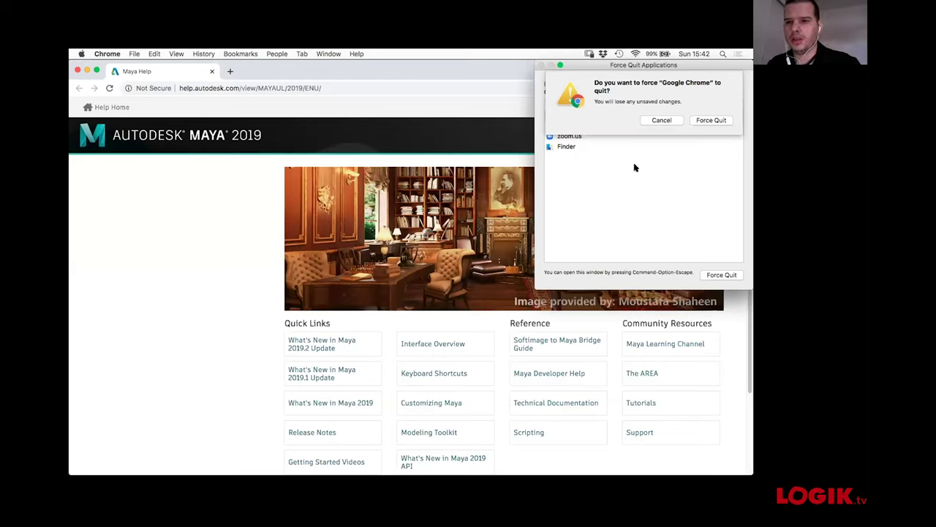
click(604, 76)
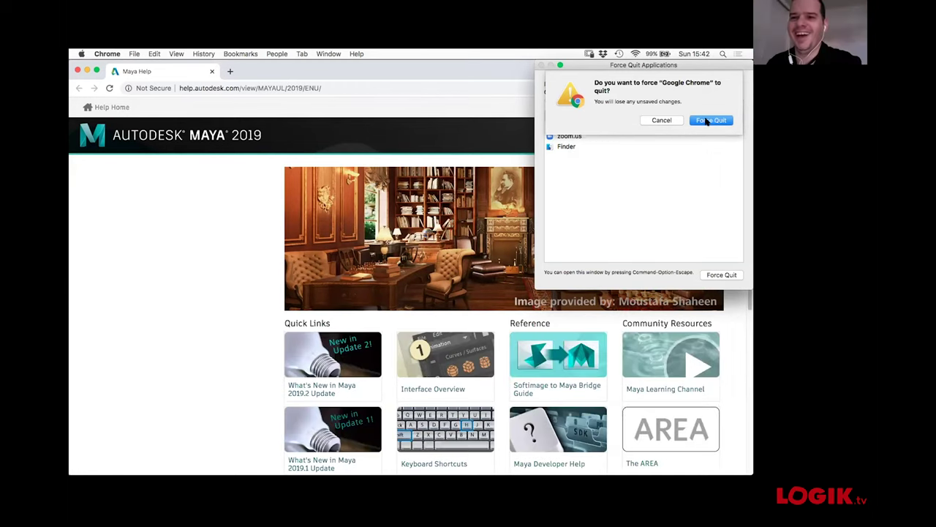
key(Escape)
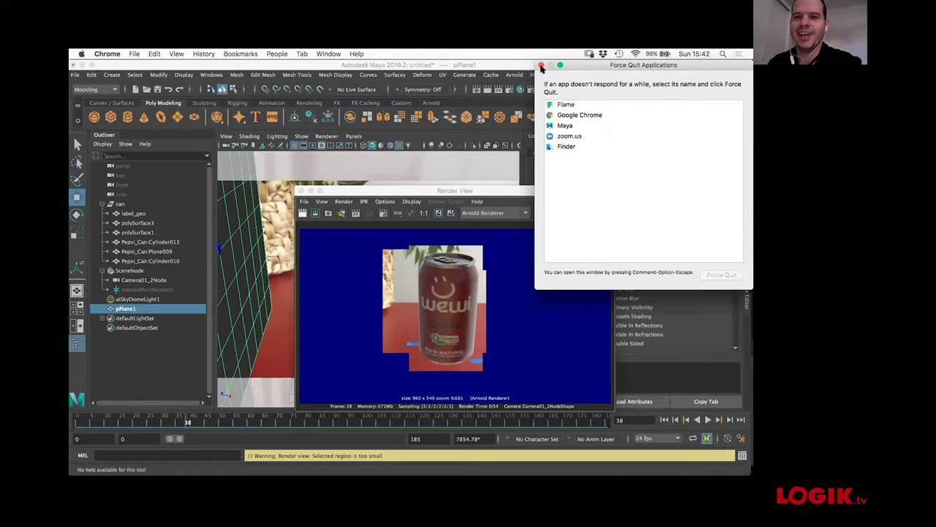
click(542, 66)
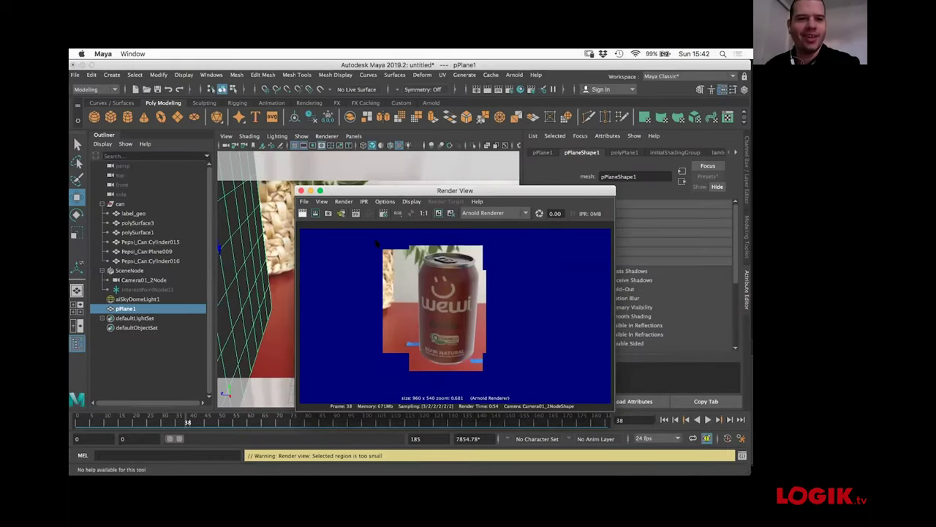
- Reposition the Render View window and keep the current can render as a stored image for comparison
drag(413, 189, 409, 175)
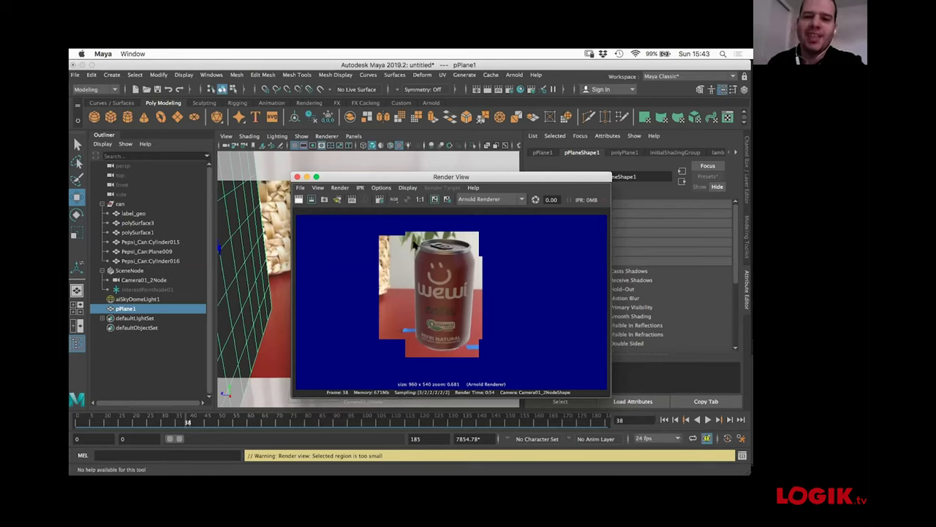
click(435, 200)
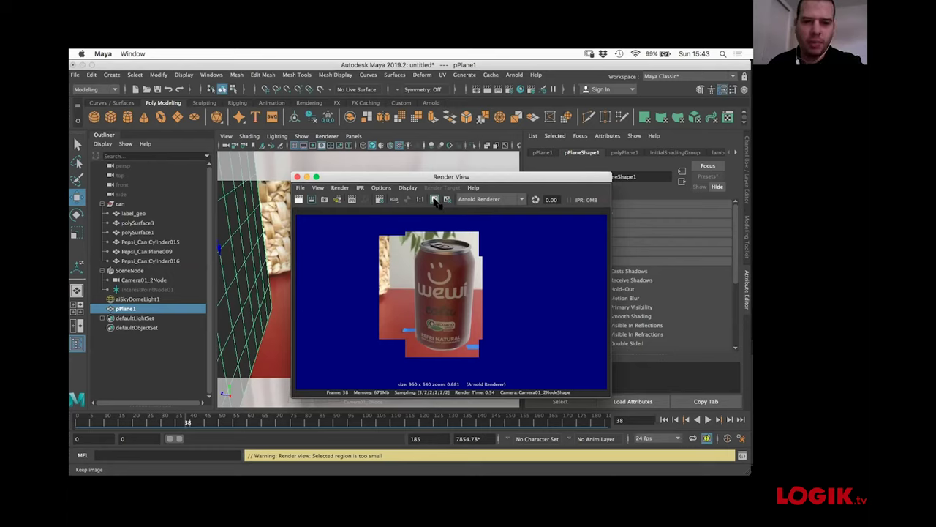
click(436, 200)
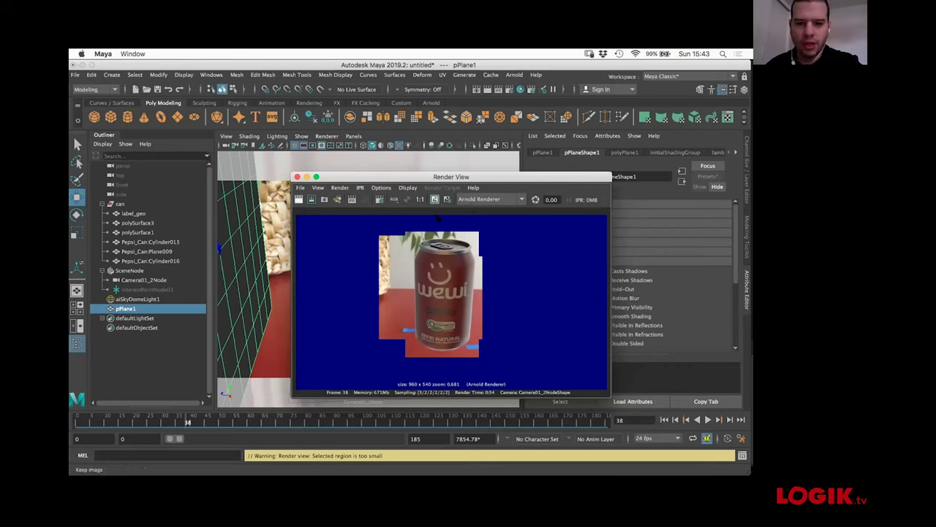
drag(414, 395, 378, 396)
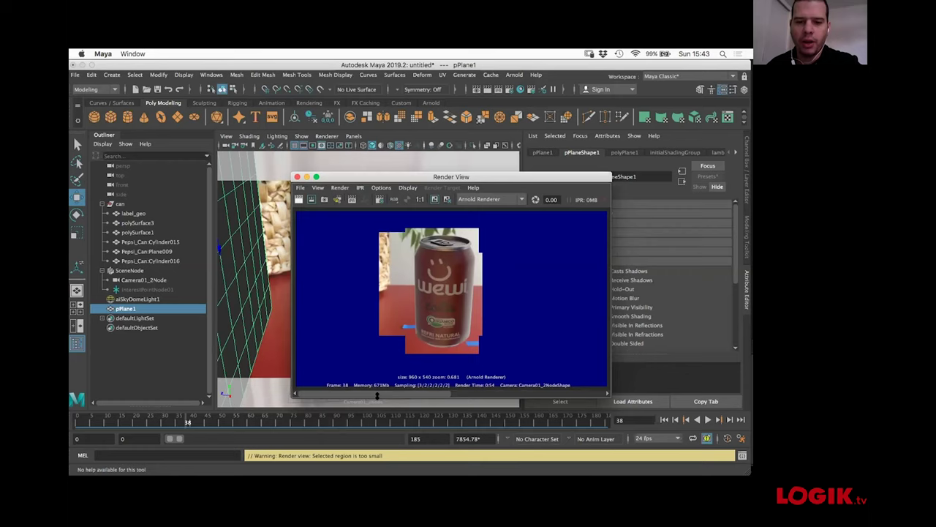
- Hide pPlane1 and re-render the region around the can with Arnold
click(447, 201)
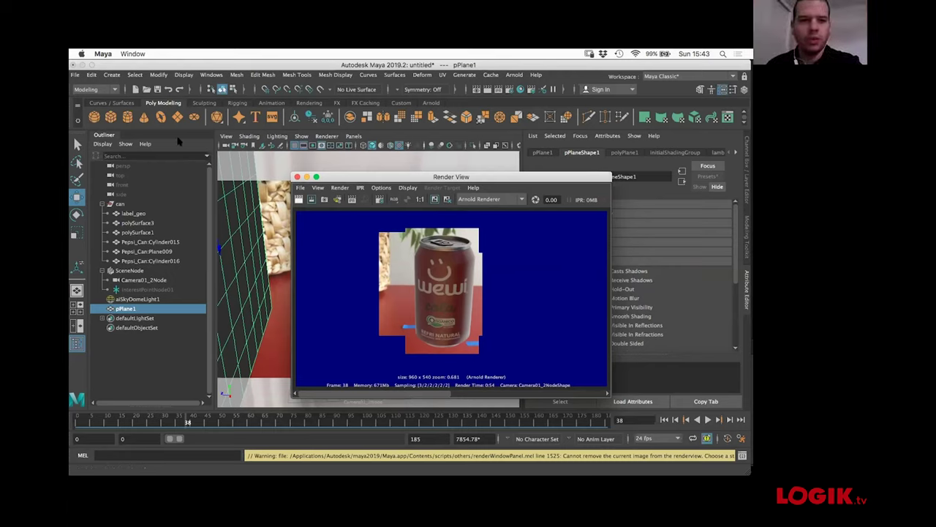
click(236, 265)
key(h)
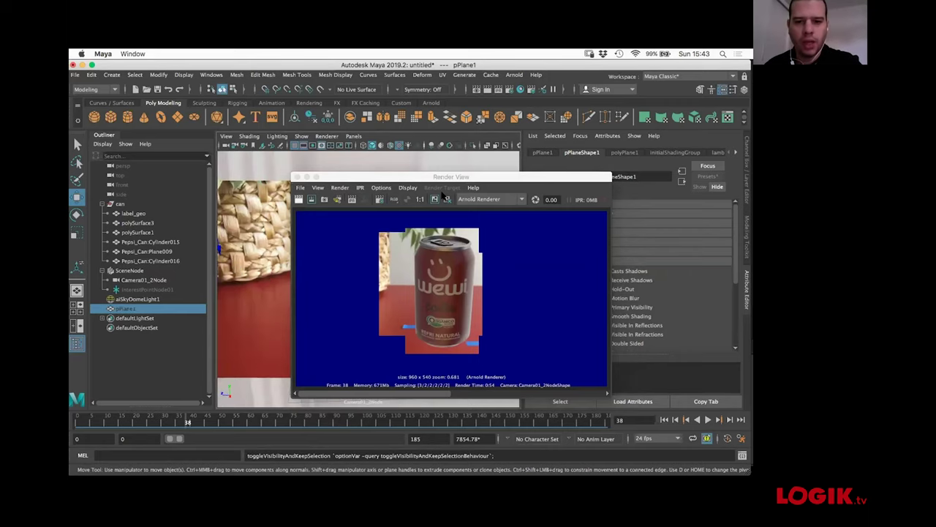
click(406, 235)
drag(406, 234, 480, 357)
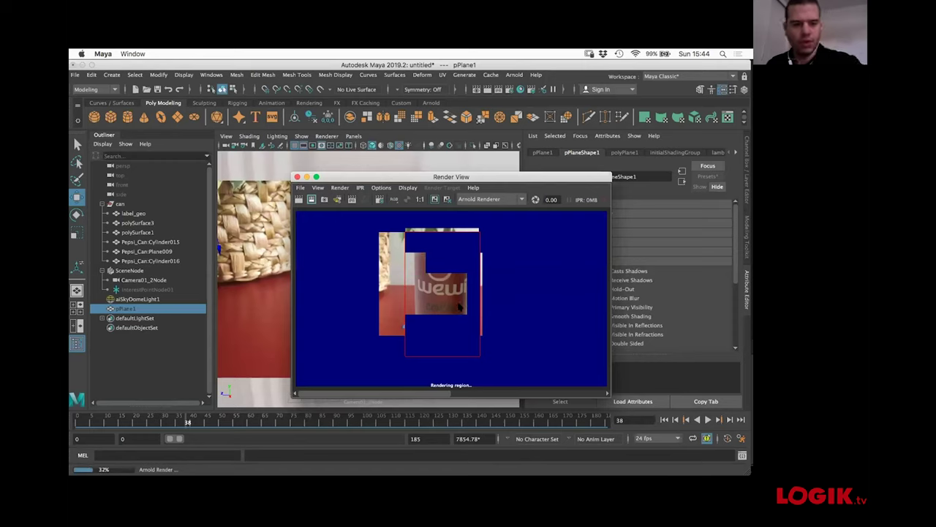
- Compare the new can render with the stored image, and close the Render View
mouse_move(426, 393)
mouse_down()
mouse_move(465, 398)
mouse_move(381, 399)
mouse_move(440, 397)
mouse_up()
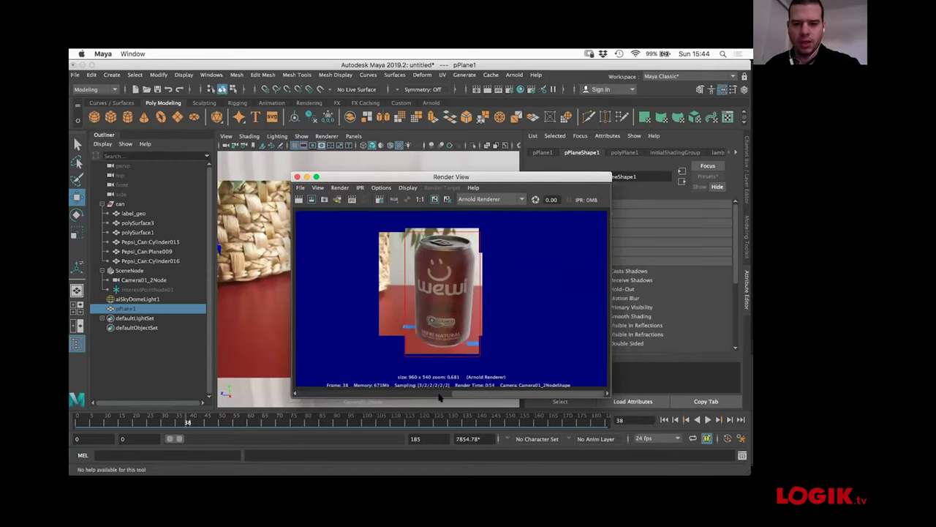
drag(353, 399, 523, 401)
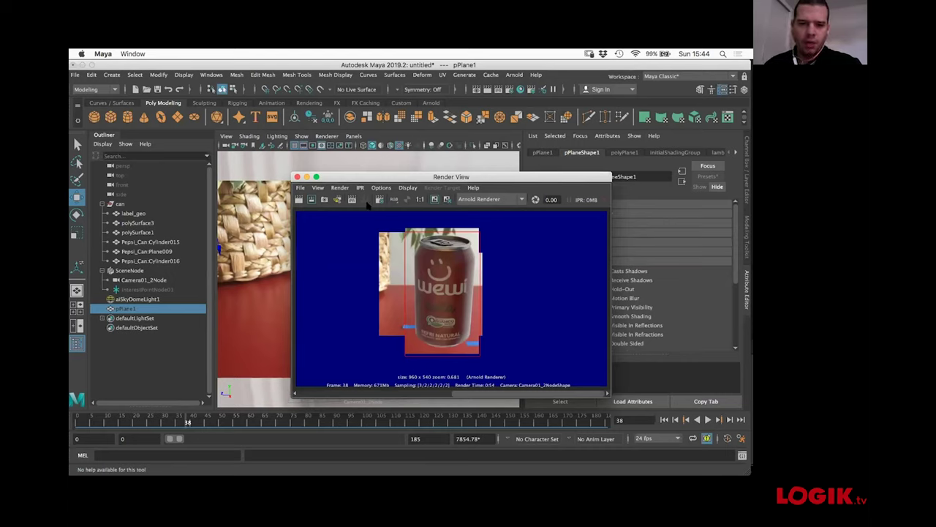
drag(334, 177, 397, 209)
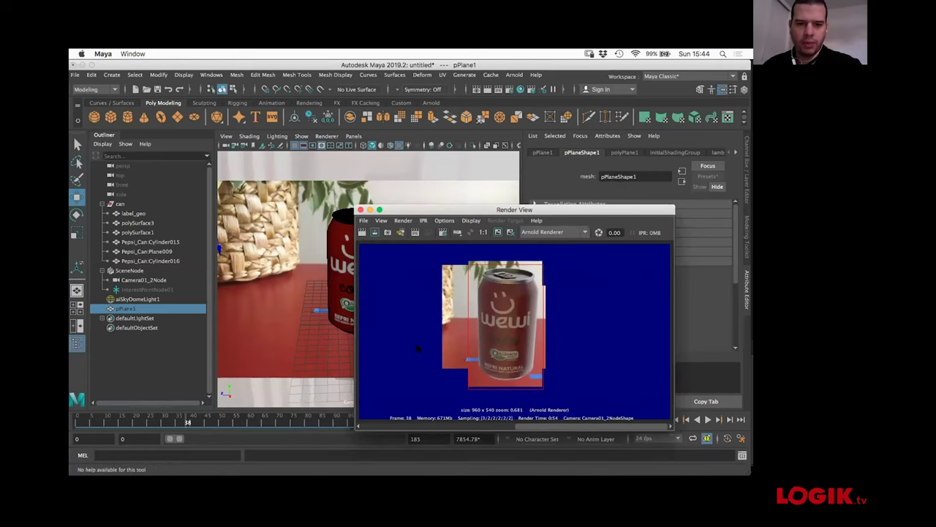
click(361, 210)
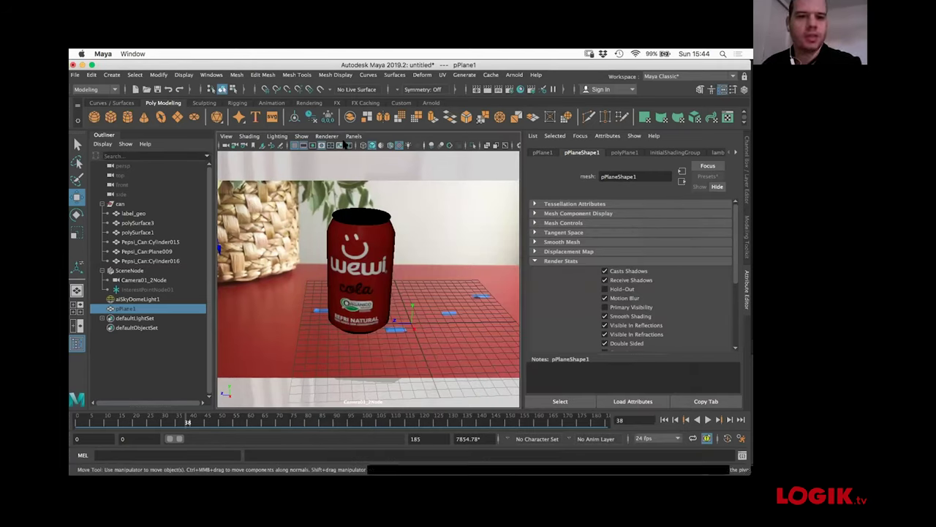
- Create a second polygon plane in the persp view and scale it uniformly to about 60.7 beneath the can
click(353, 137)
click(353, 138)
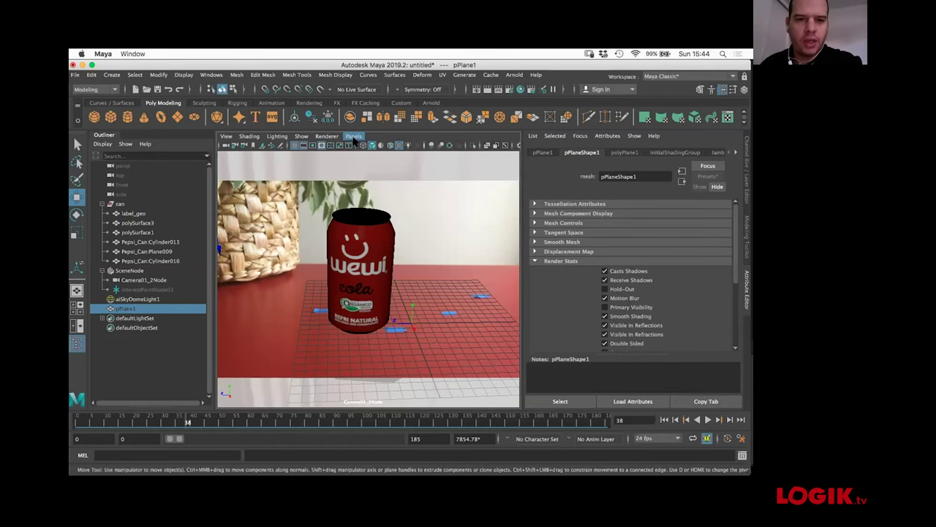
click(354, 137)
mouse_move(417, 148)
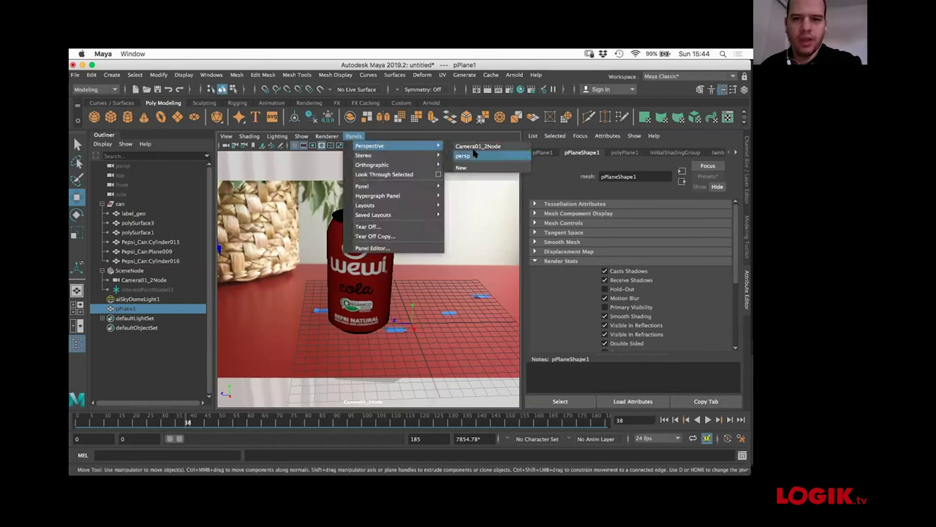
click(474, 155)
mouse_move(371, 276)
alt+mouse_down()
mouse_move(391, 275)
mouse_move(362, 278)
mouse_move(375, 284)
alt+mouse_up()
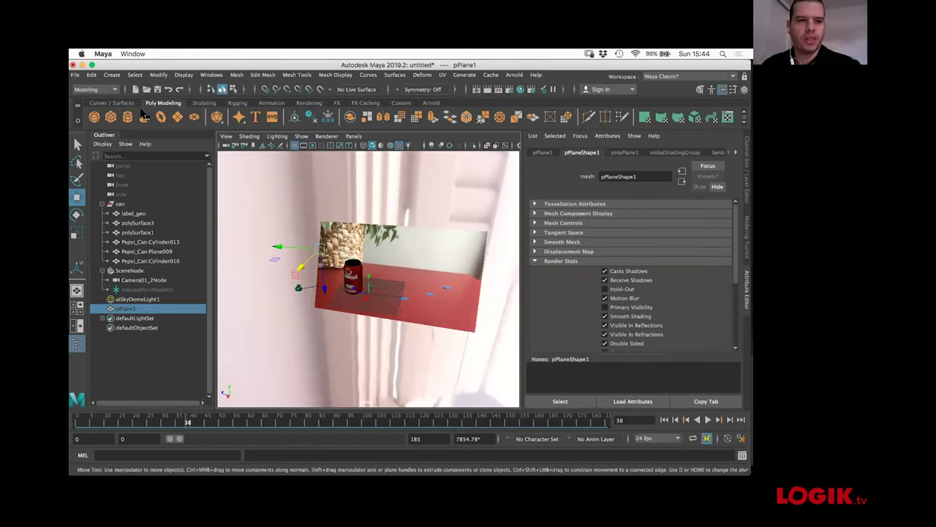
click(177, 120)
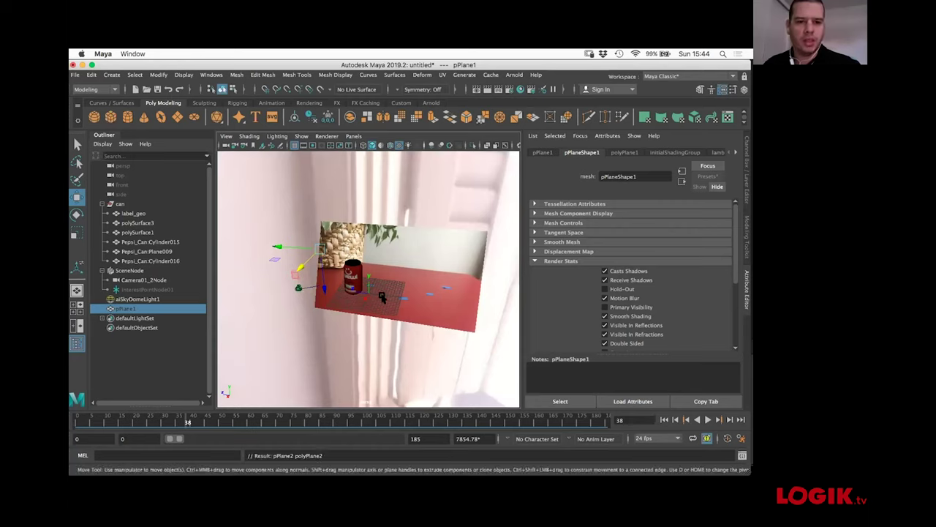
click(373, 300)
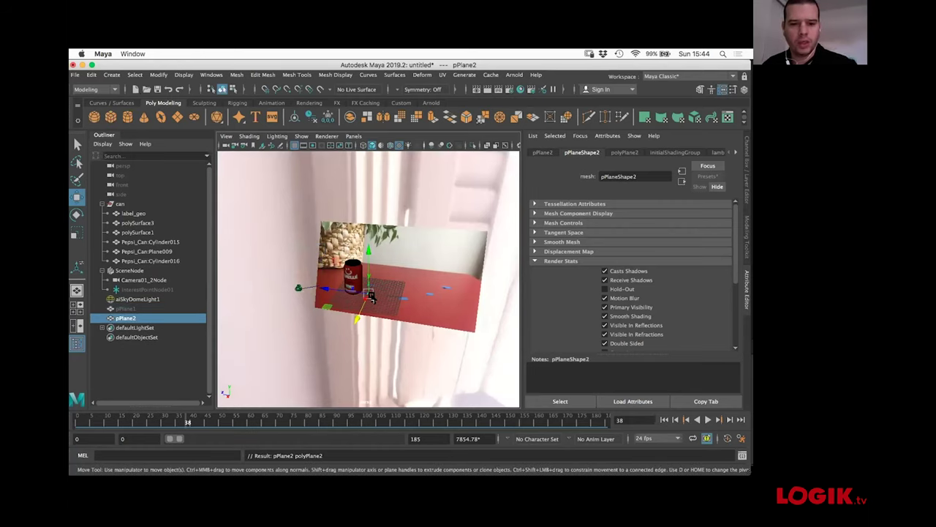
key(r)
drag(368, 294, 505, 252)
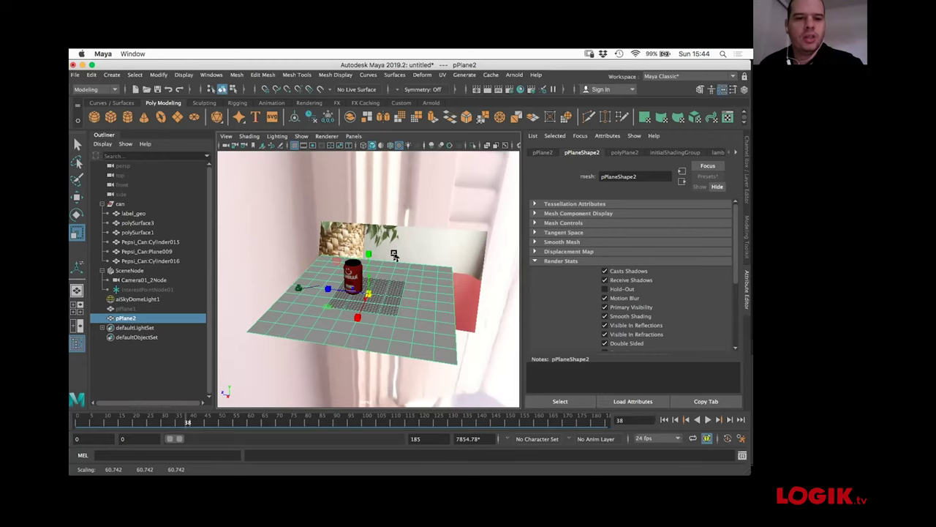
key(r)
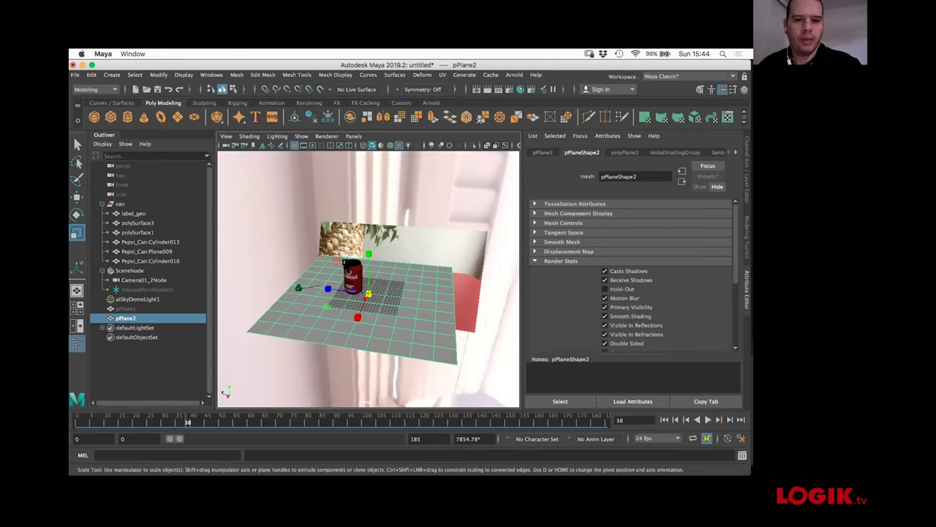
- Move the new plane's pivot point from the grid origin onto the can
alt+drag(232, 161, 238, 163)
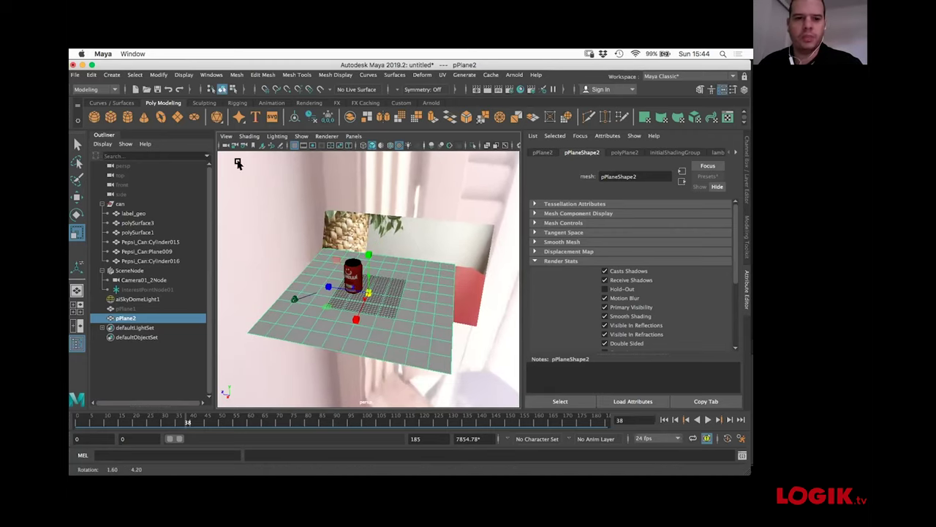
key(a)
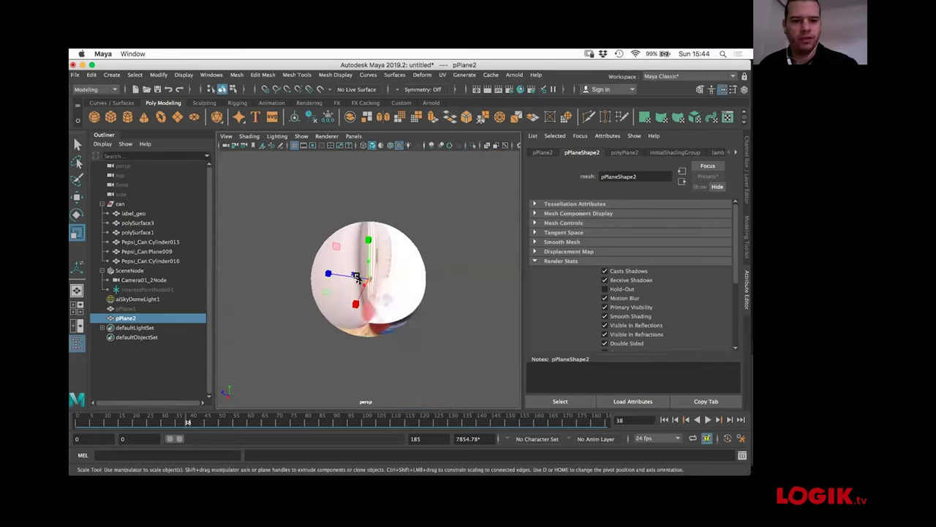
key(d)
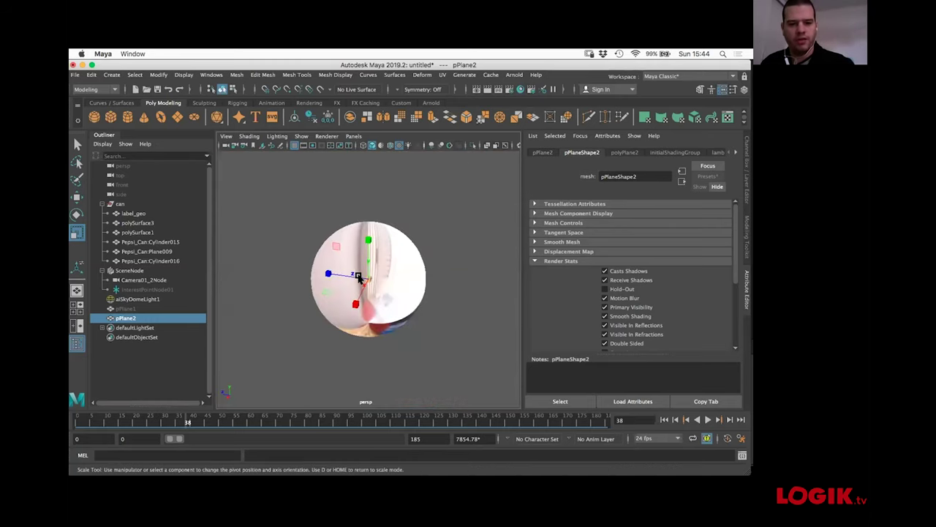
key(f)
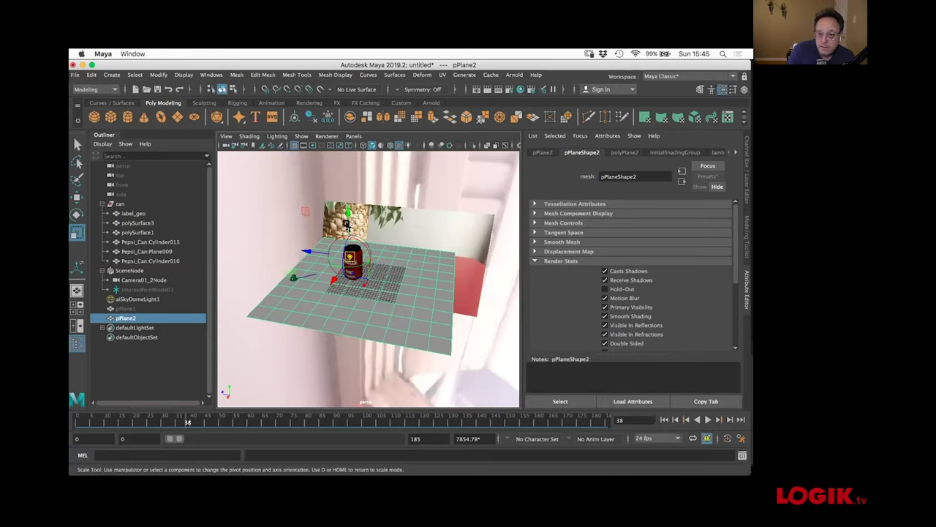
scroll(393, 216, up, 3)
alt+drag(392, 215, 401, 202)
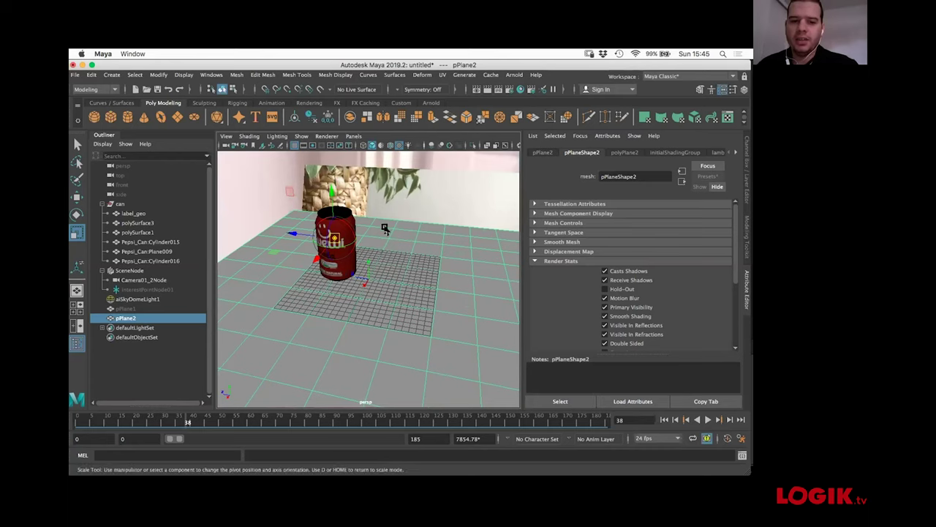
alt+middle_drag(382, 237, 389, 170)
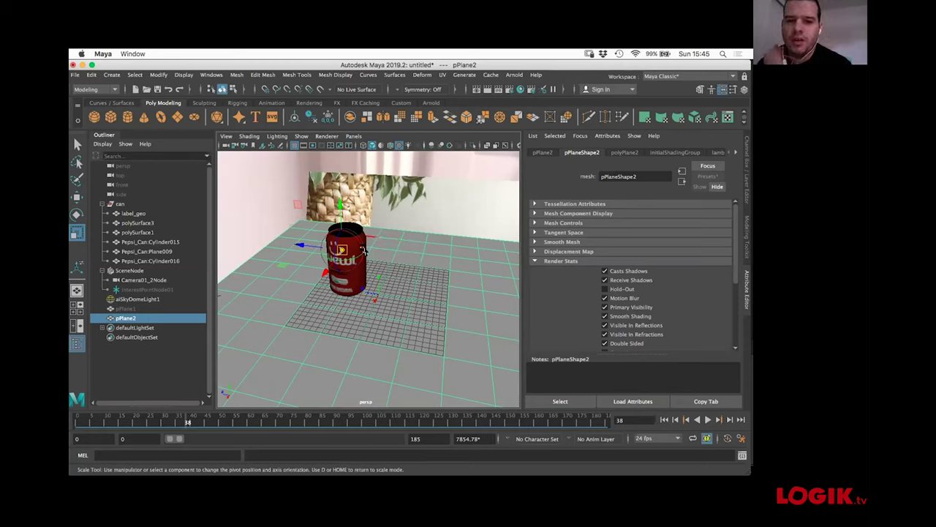
click(384, 247)
mouse_move(385, 247)
mouse_down()
mouse_move(401, 235)
mouse_move(384, 249)
mouse_up()
mouse_move(425, 291)
mouse_down()
mouse_move(424, 272)
mouse_move(429, 288)
mouse_up()
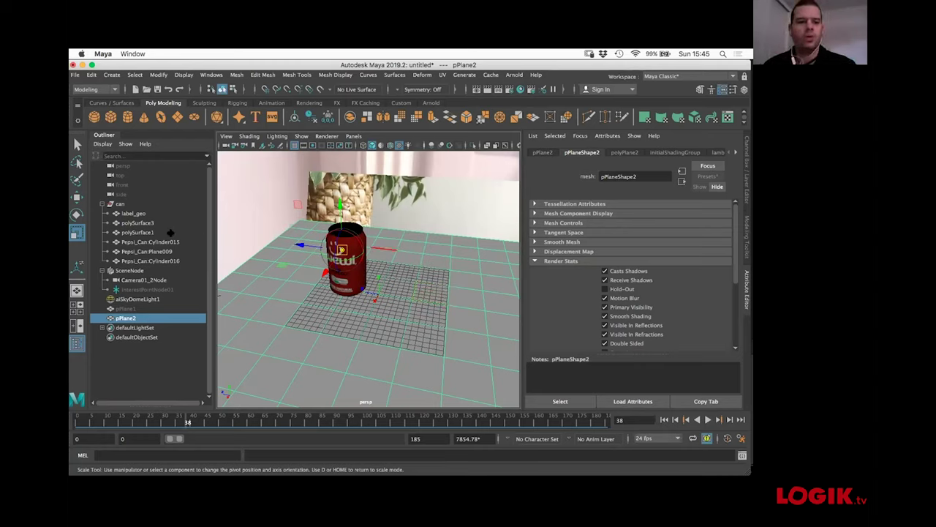
- Inspect the can's label_geo, polySurface3 and polySurface1 meshes, and review label_geo's label_shd shader settings
click(141, 214)
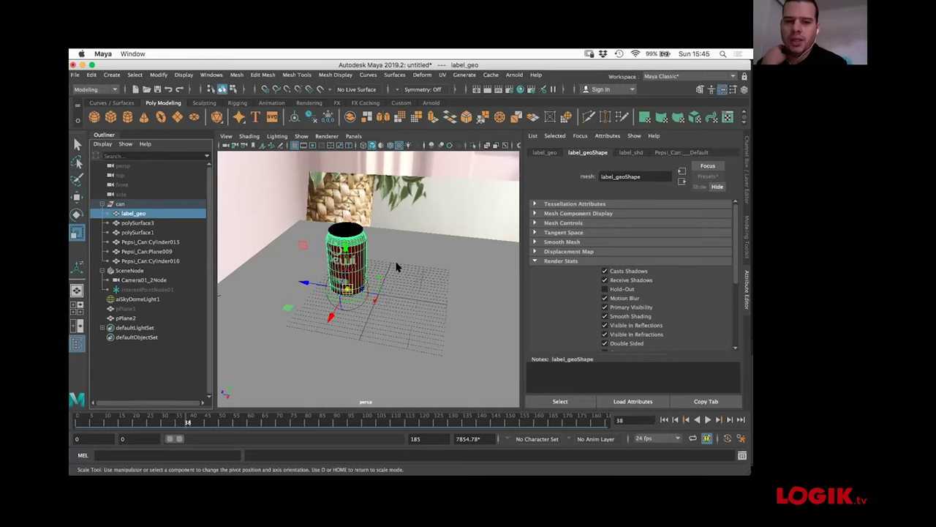
click(144, 223)
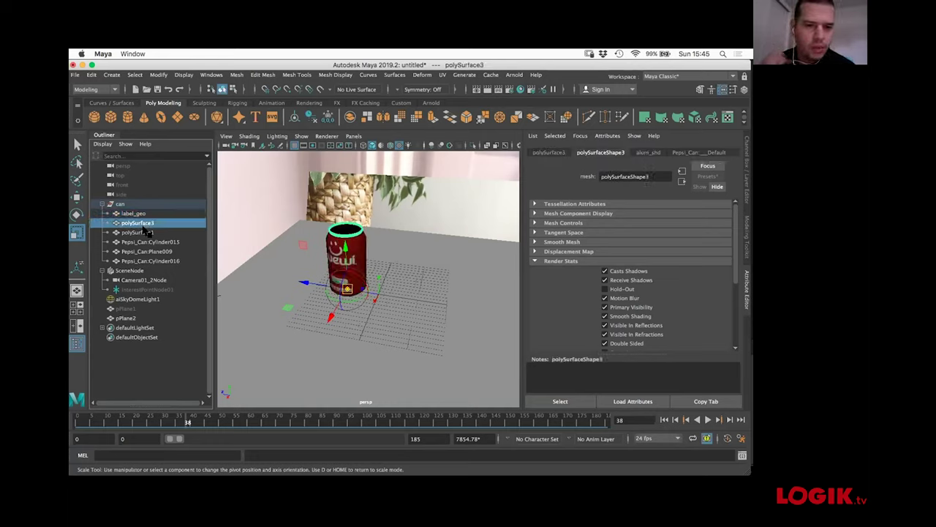
click(145, 232)
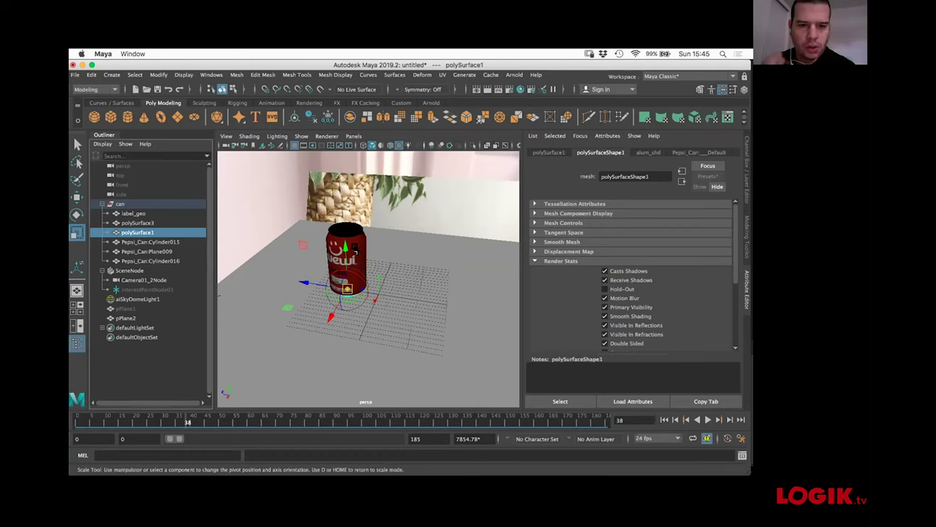
click(133, 213)
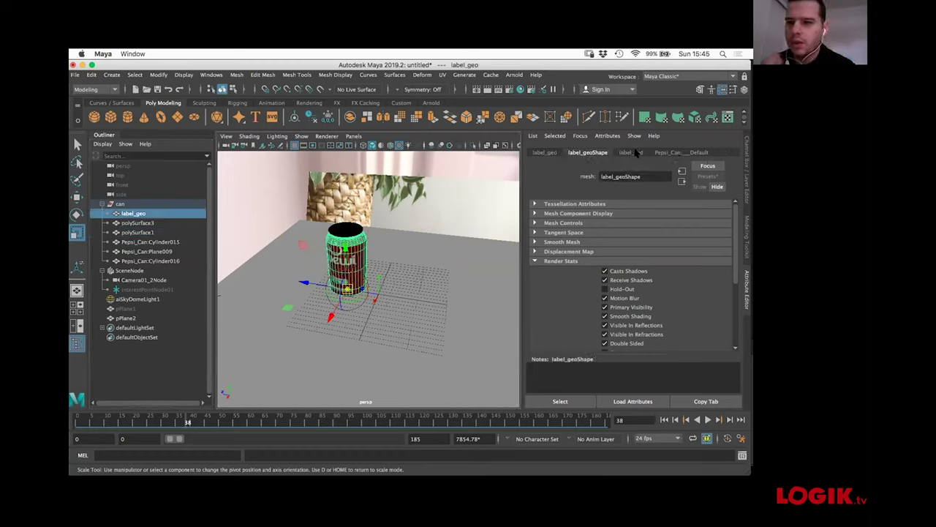
click(630, 152)
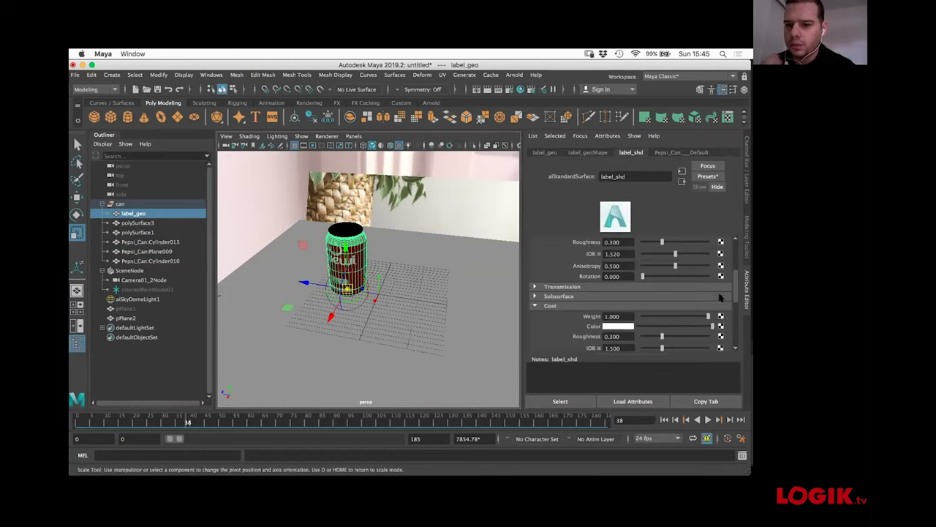
drag(734, 288, 730, 251)
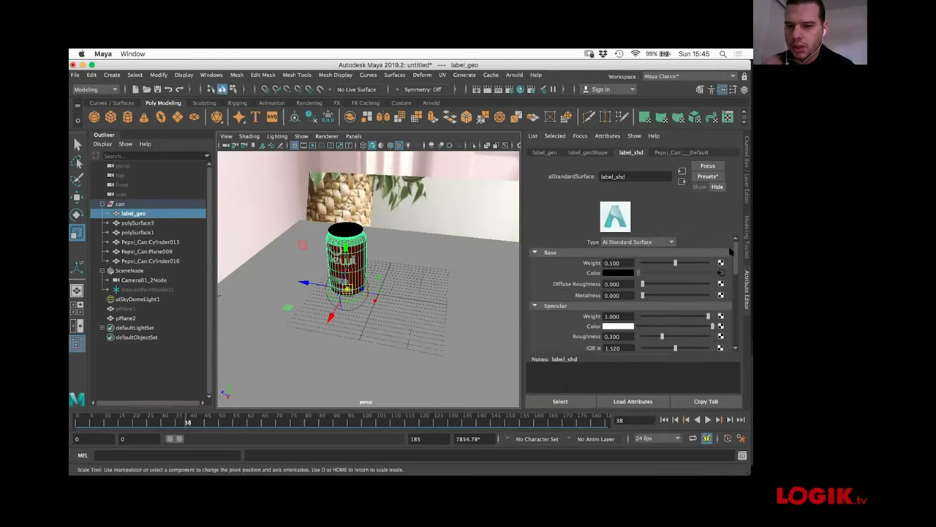
- Open the lata_cola.jpg texture connected to label_shd's base color and examine its available color spaces
click(721, 272)
scroll(659, 307, down, 3)
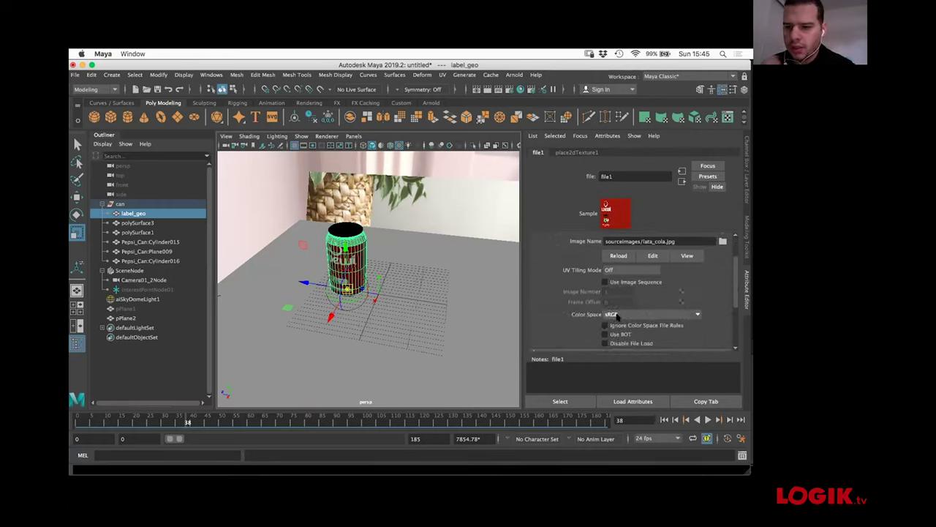
click(618, 315)
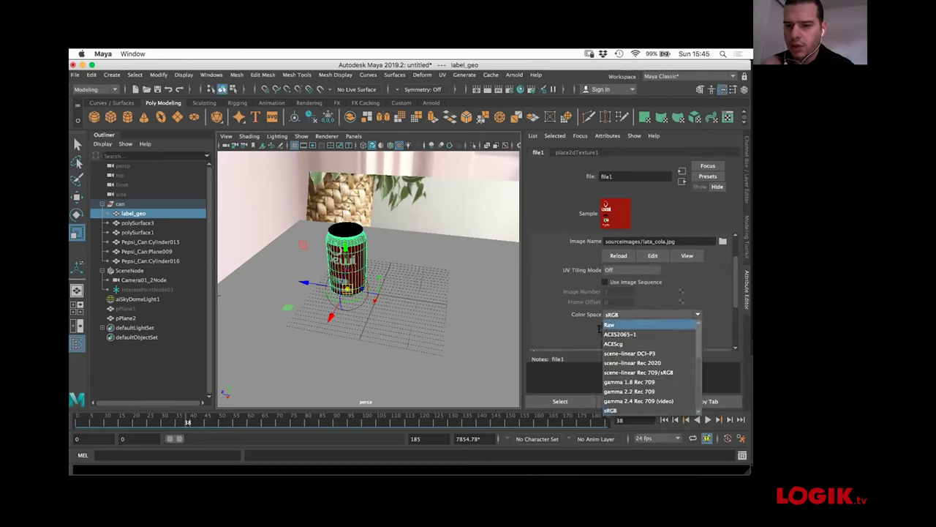
click(565, 323)
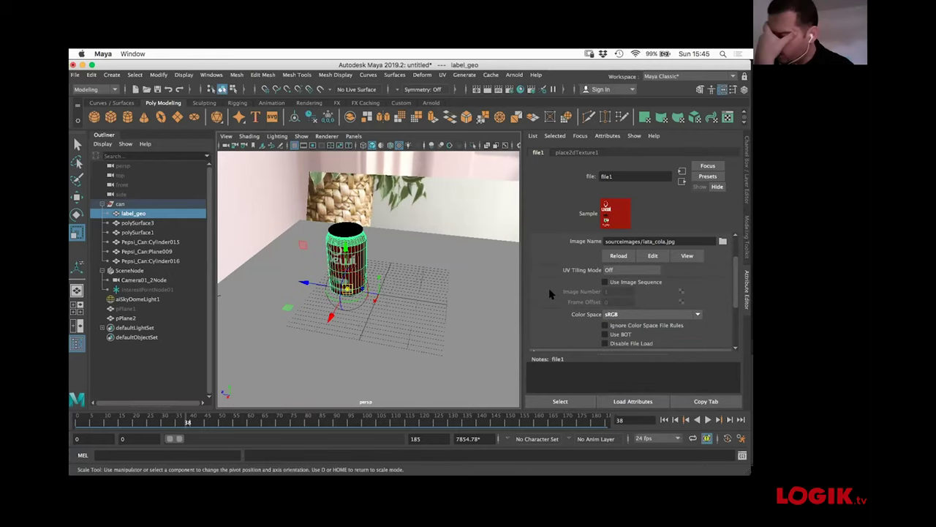
click(636, 314)
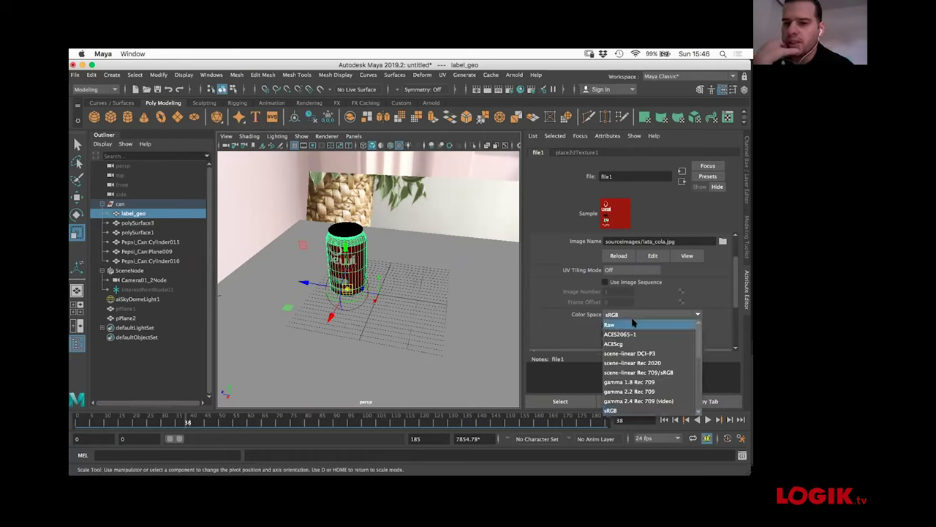
click(561, 315)
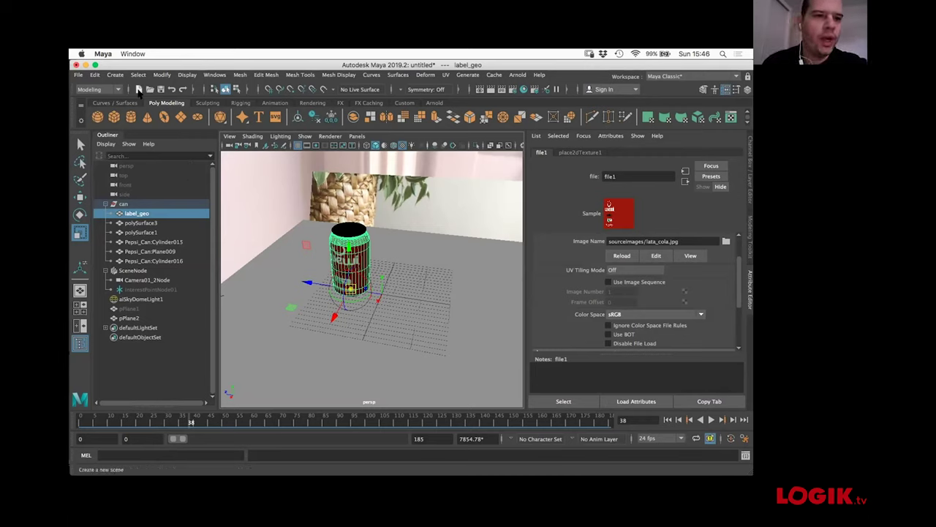
- Start a new empty scene without saving changes to the current can scene
click(138, 89)
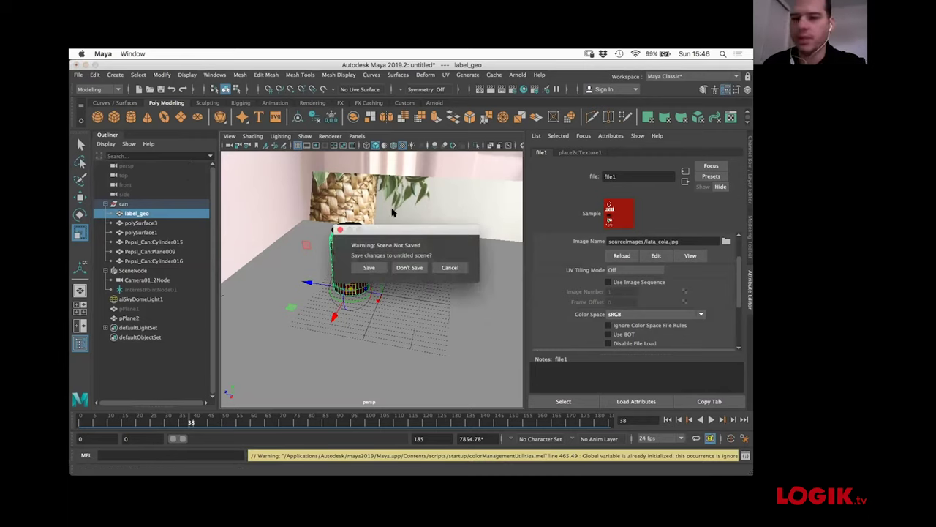
click(409, 269)
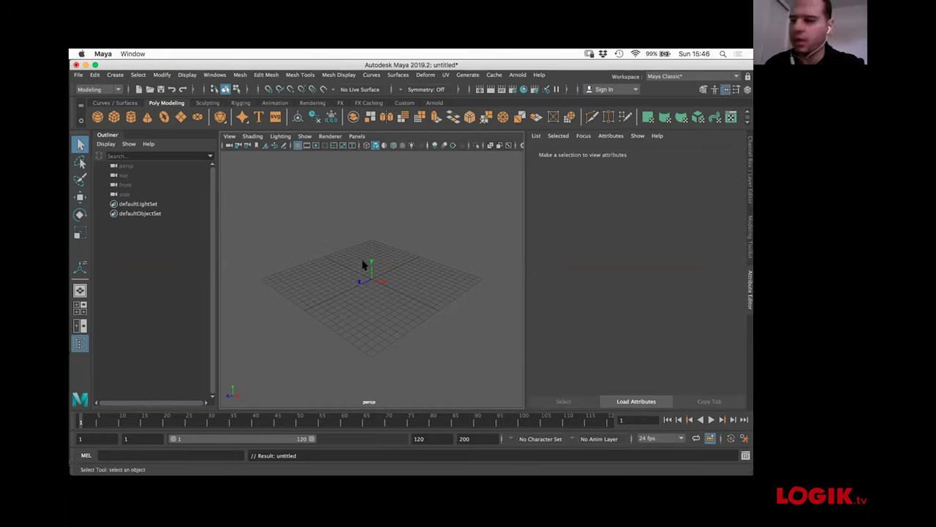
- Import sign_logik_text_test.ai from the project's 04_artwork/02_ai folder as an Adobe Illustrator object
click(115, 74)
mouse_move(136, 146)
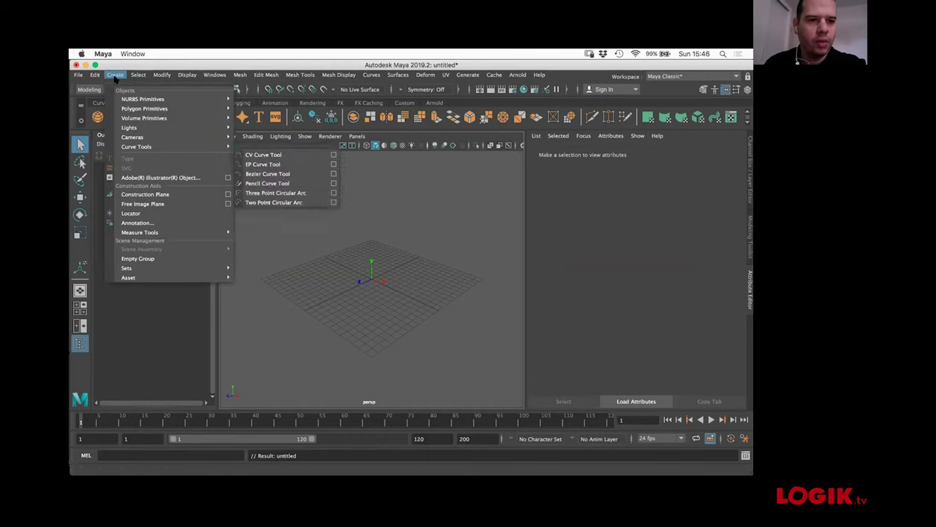
click(154, 177)
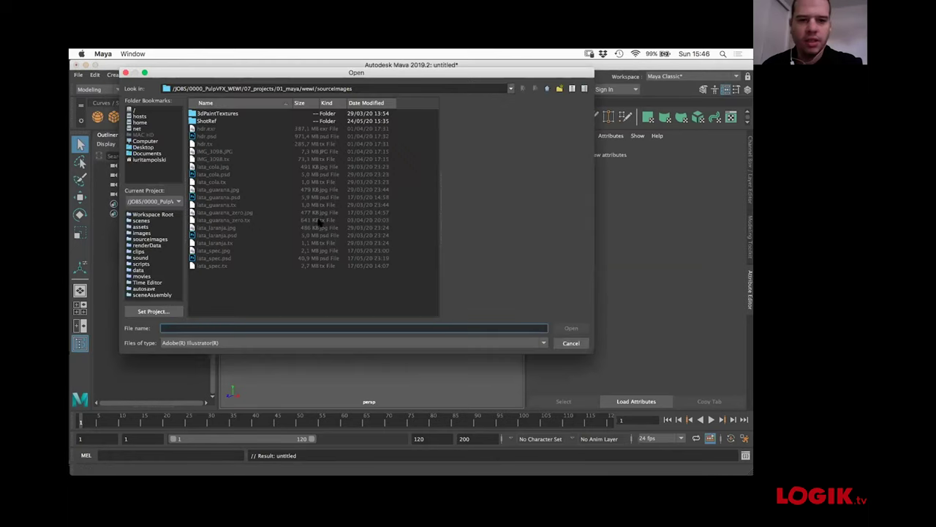
click(547, 88)
click(547, 88)
click(547, 89)
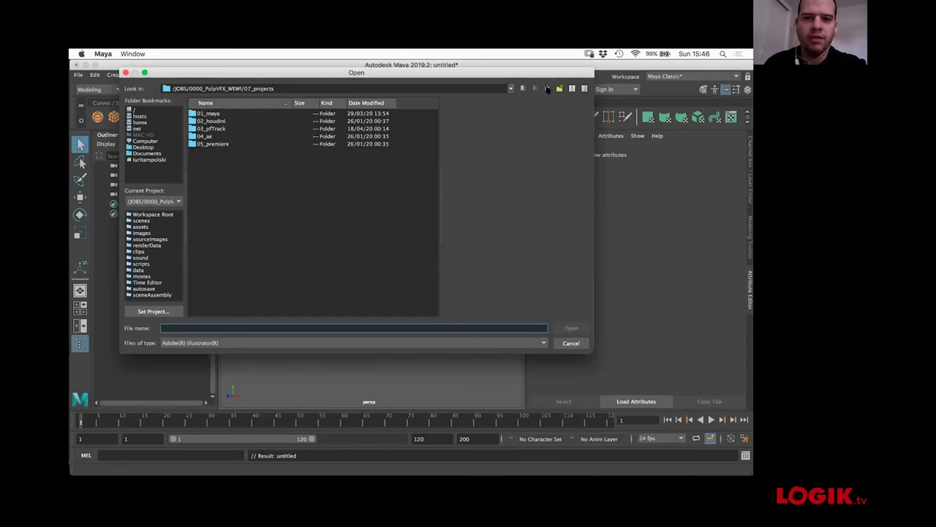
click(547, 88)
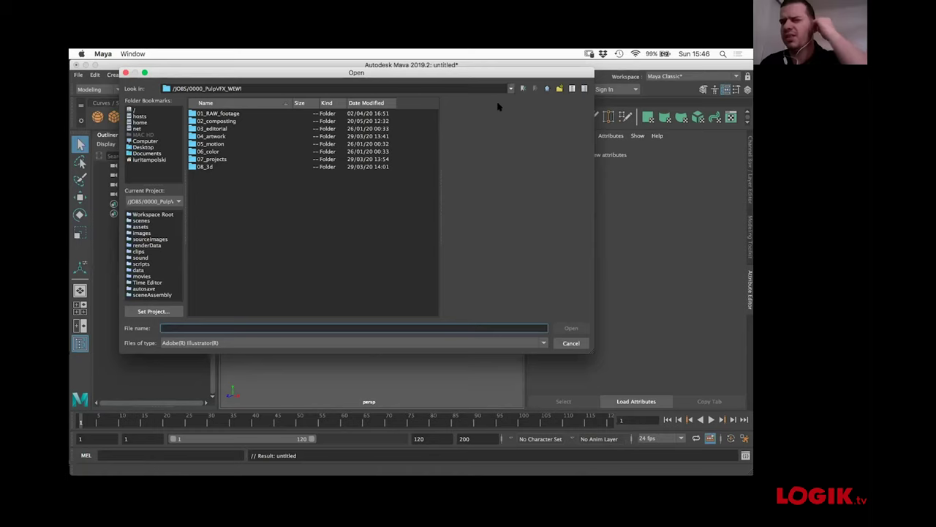
click(547, 89)
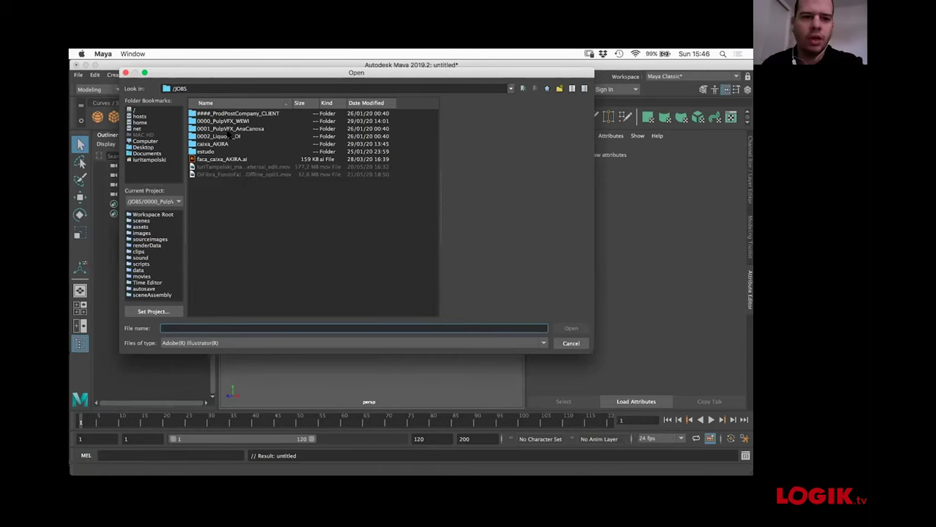
double_click(233, 121)
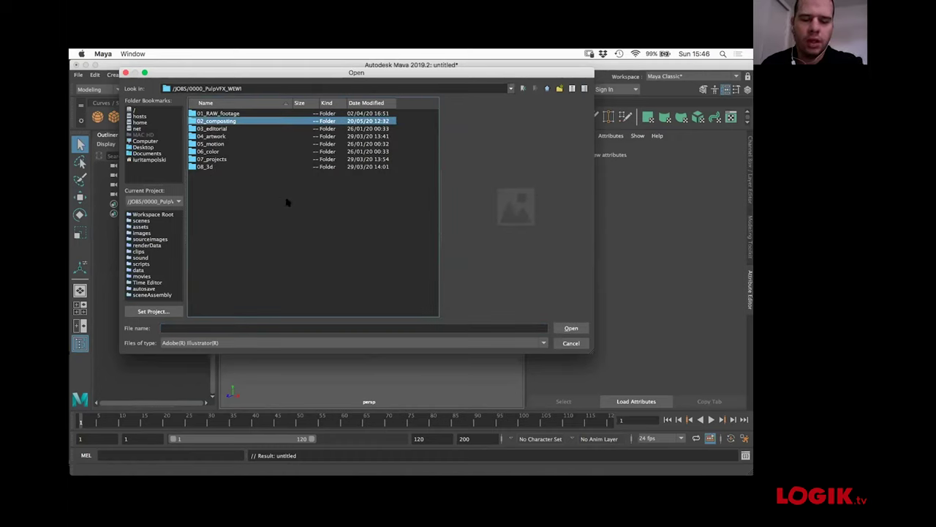
double_click(219, 136)
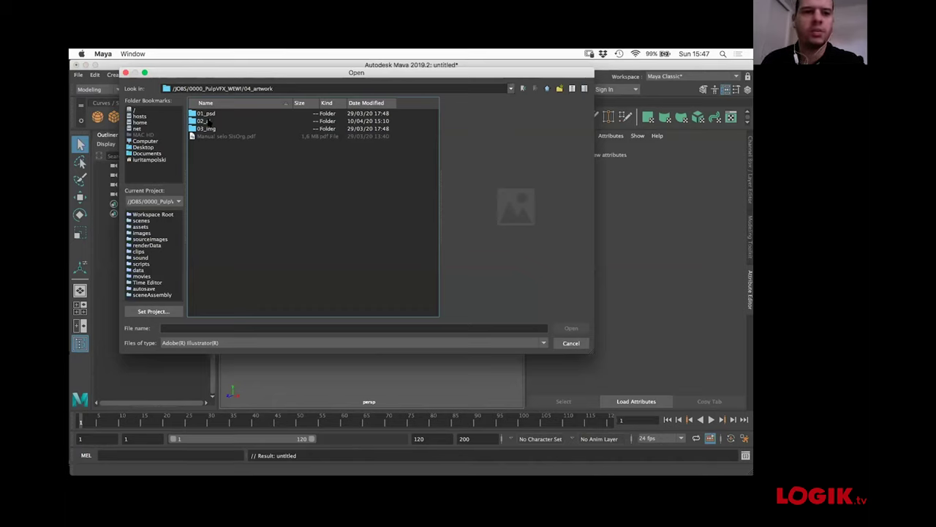
double_click(209, 122)
click(223, 123)
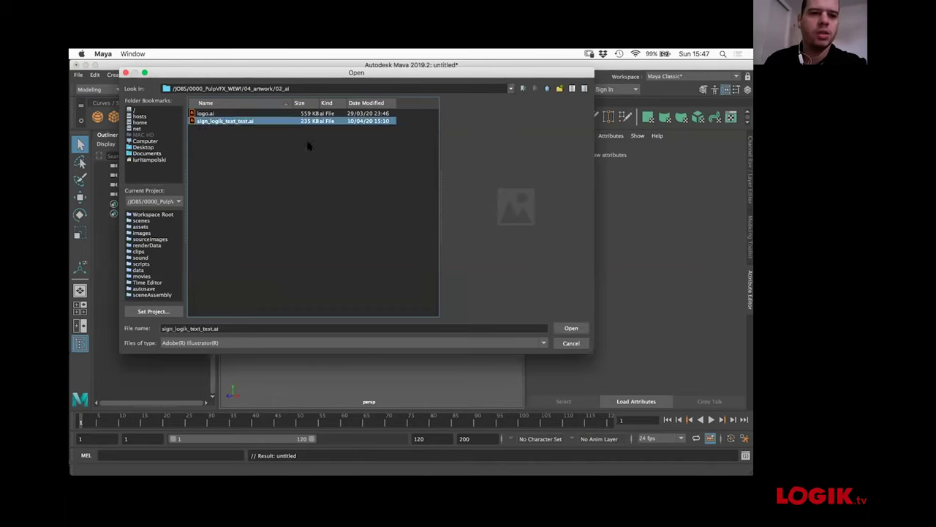
click(567, 327)
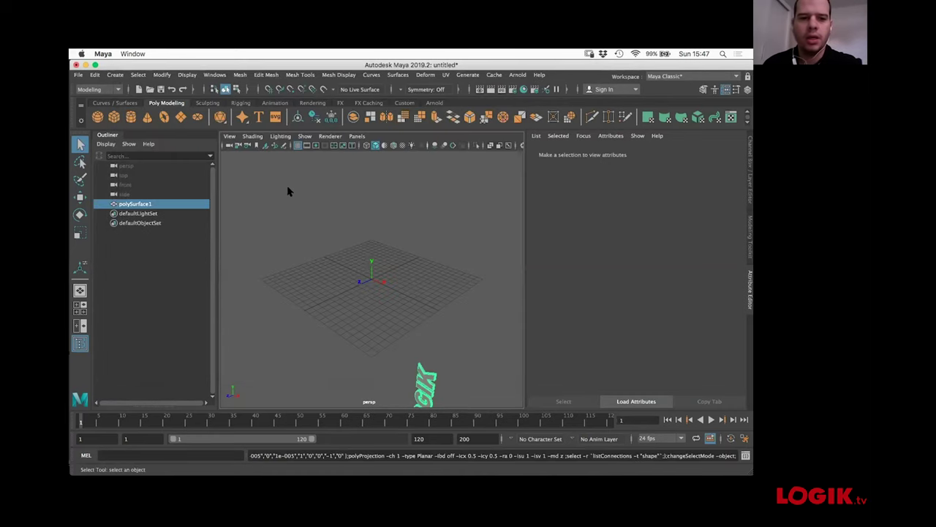
- Delete the imported polySurface1 text mesh from the scene
click(176, 263)
click(139, 204)
key(Delete)
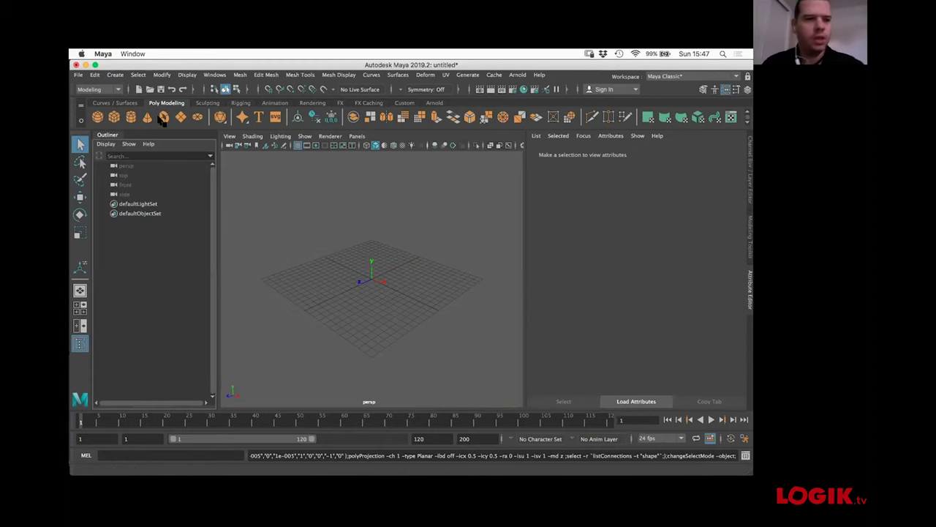
- Import sign_logik_text_test.ai again through the Illustrator object options using the Bevel type, and open the new mesh's bevelPlus1 settings
click(115, 75)
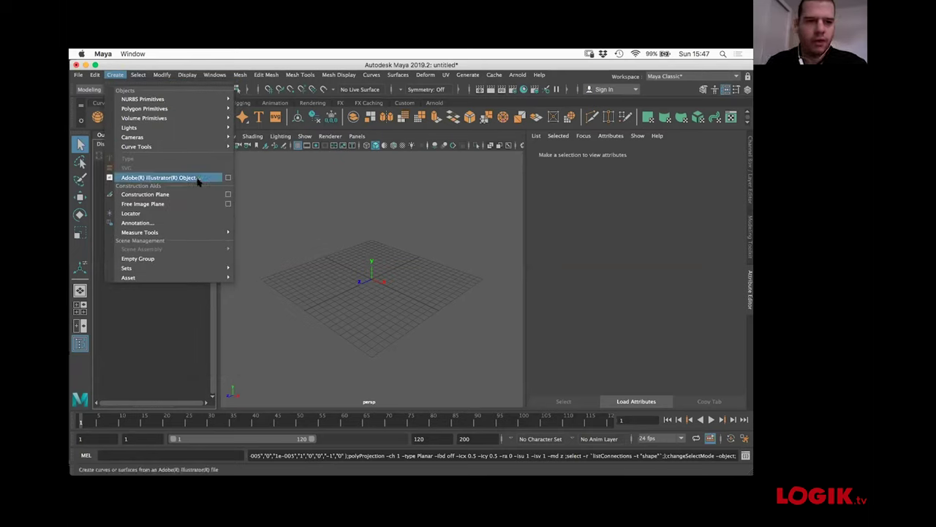
click(228, 180)
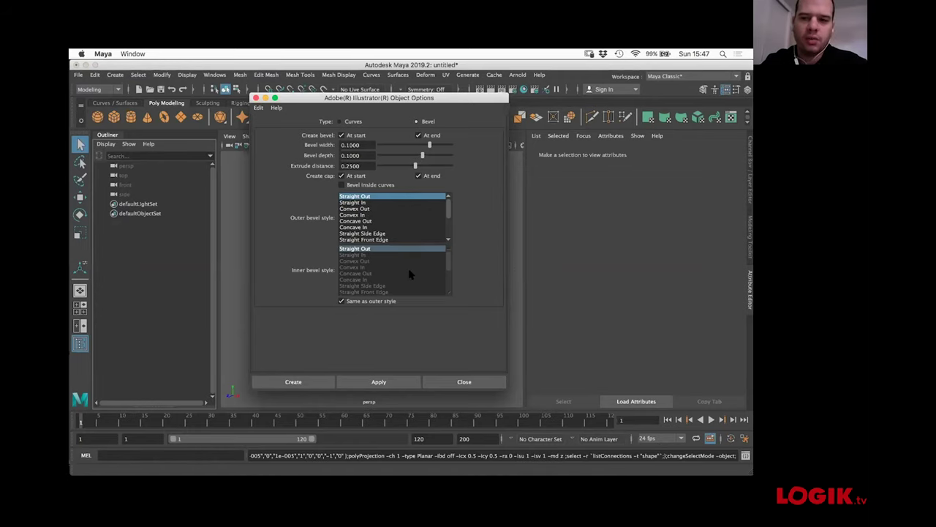
click(278, 386)
double_click(234, 121)
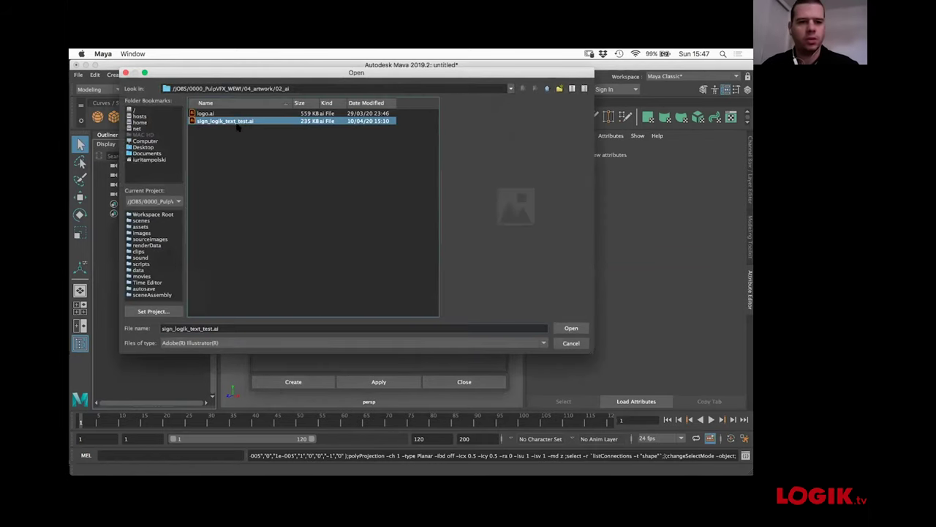
click(464, 382)
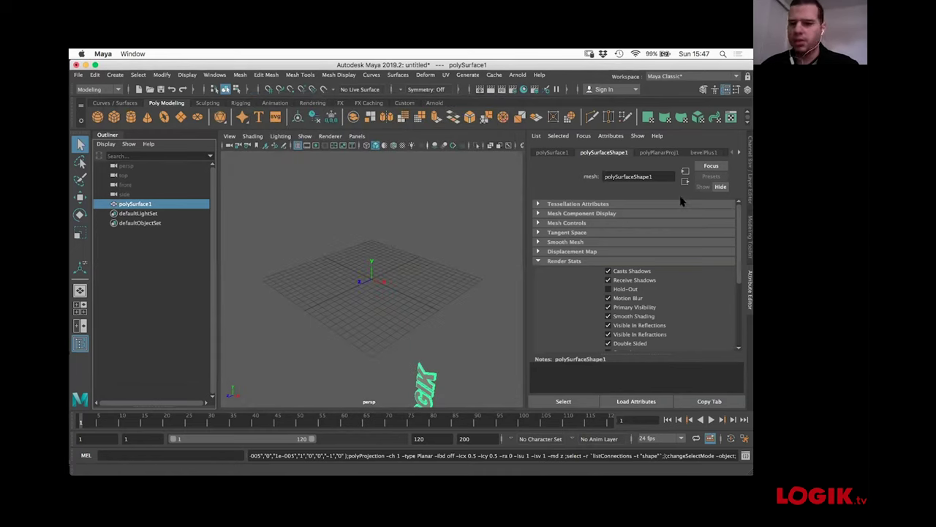
click(699, 153)
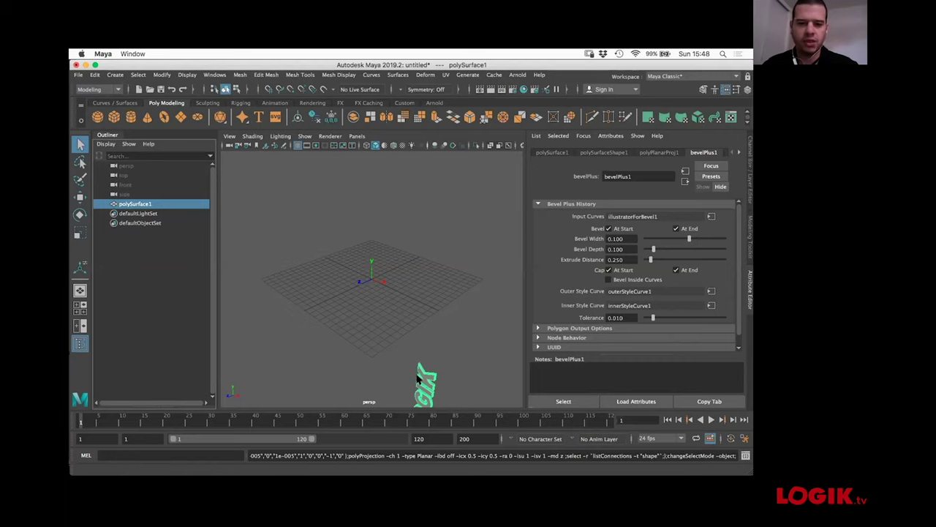
- Center the pivot of the LOGIK text mesh, undoing and redoing the change to compare the manipulator's position
mouse_move(418, 364)
alt+mouse_down()
mouse_move(399, 319)
mouse_move(407, 351)
mouse_move(419, 344)
mouse_move(412, 327)
mouse_move(425, 366)
alt+mouse_up()
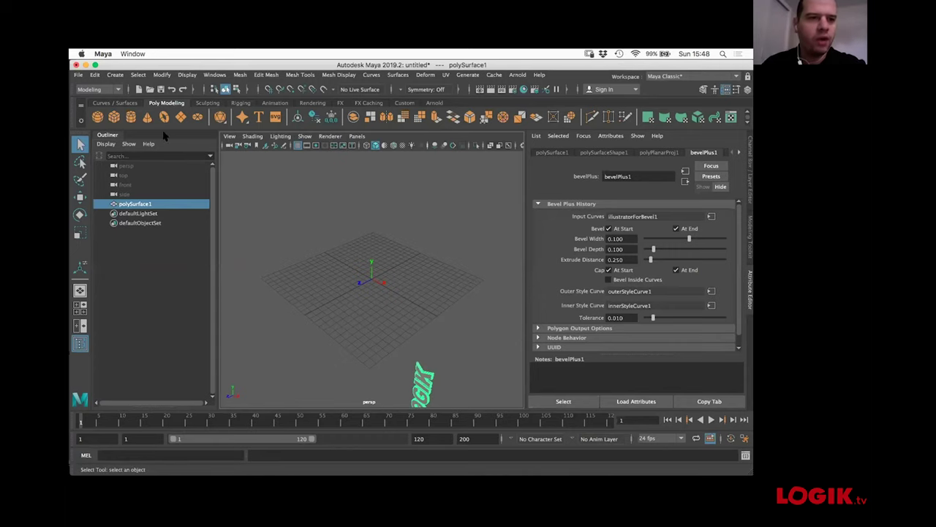
click(161, 76)
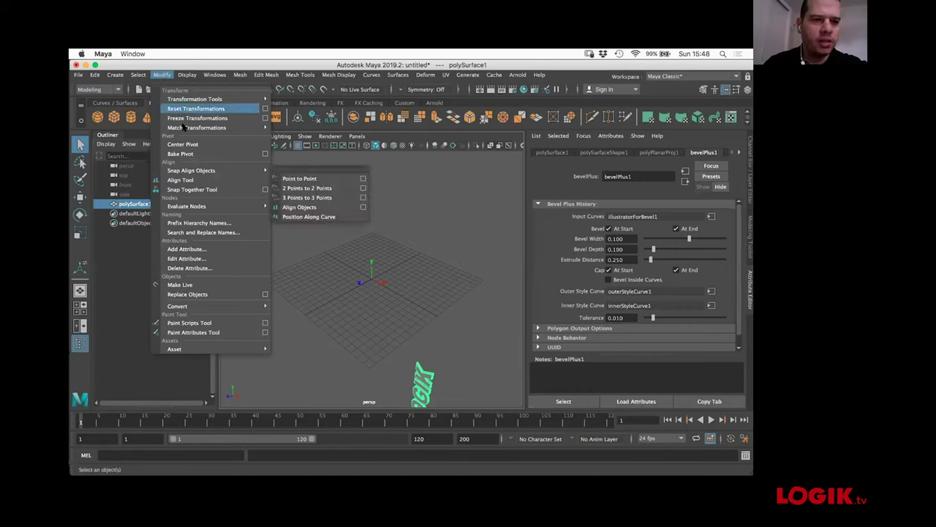
click(188, 145)
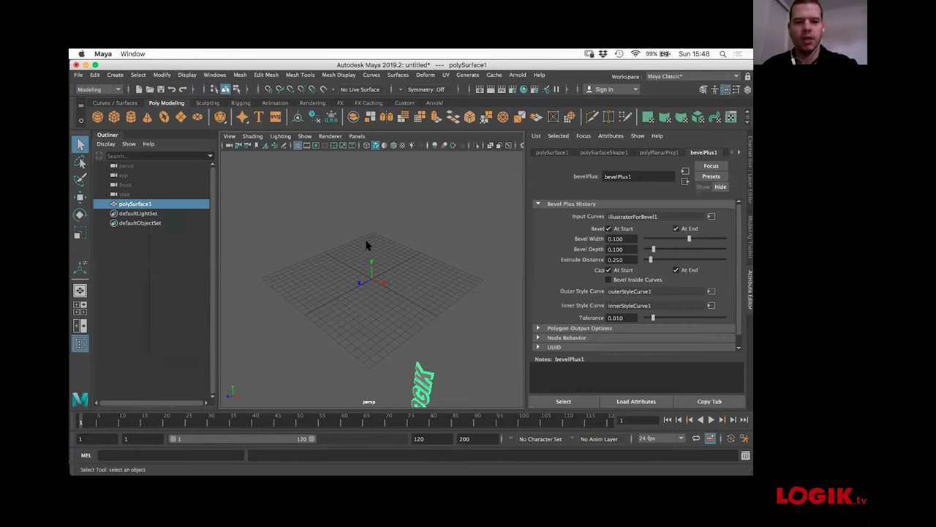
key(w)
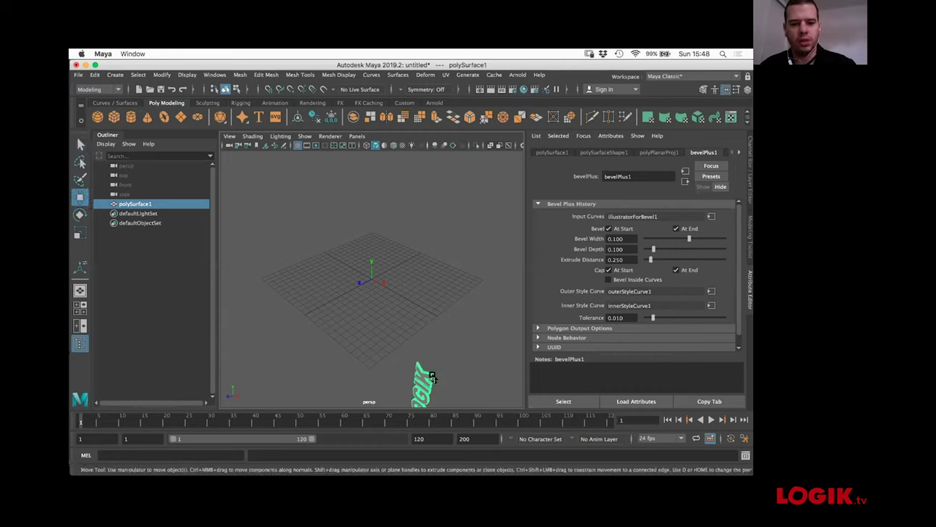
key(super+z)
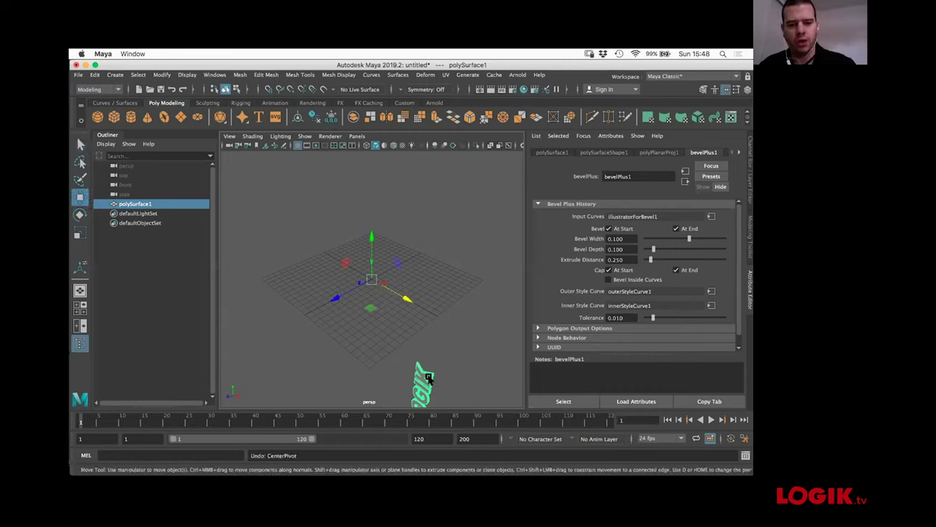
key(shift+z)
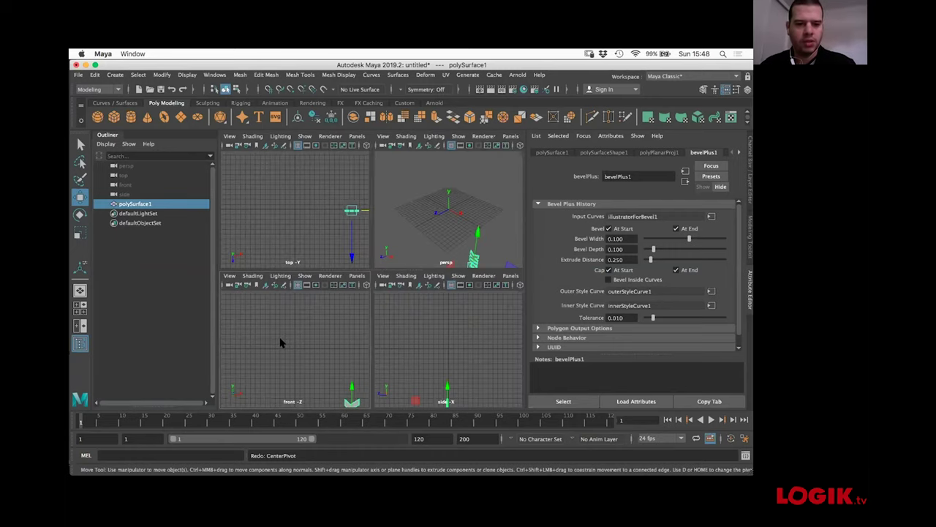
- Move the LOGIK text mesh onto the grid origin in the front view with grid snapping, and return to the persp view
key(space)
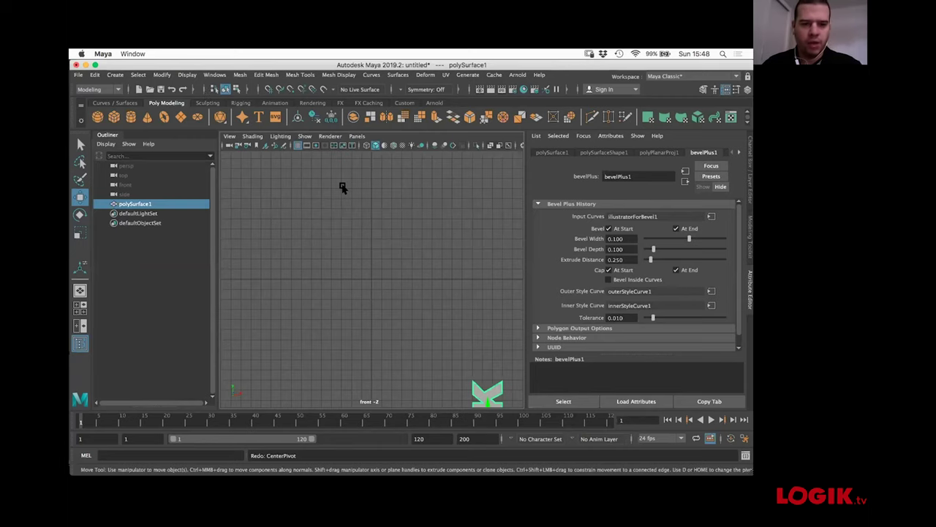
click(269, 89)
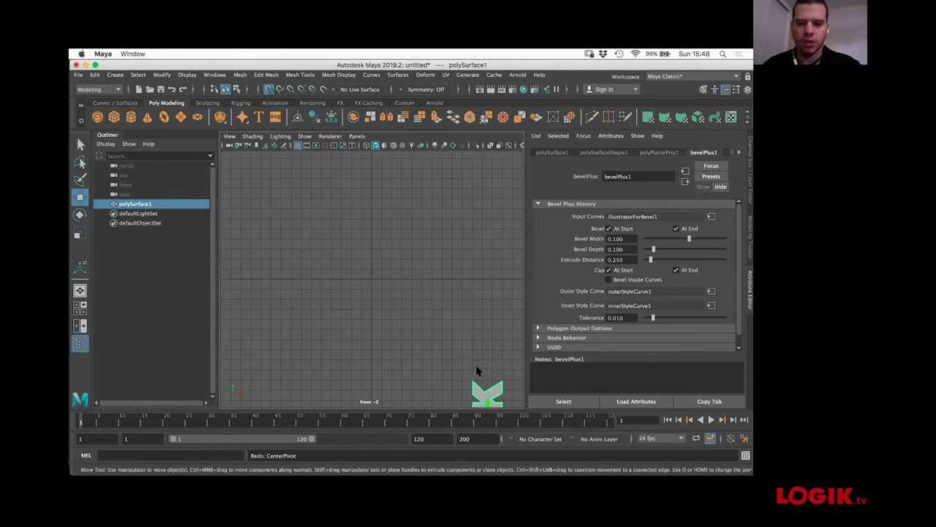
drag(486, 401, 373, 282)
key(space)
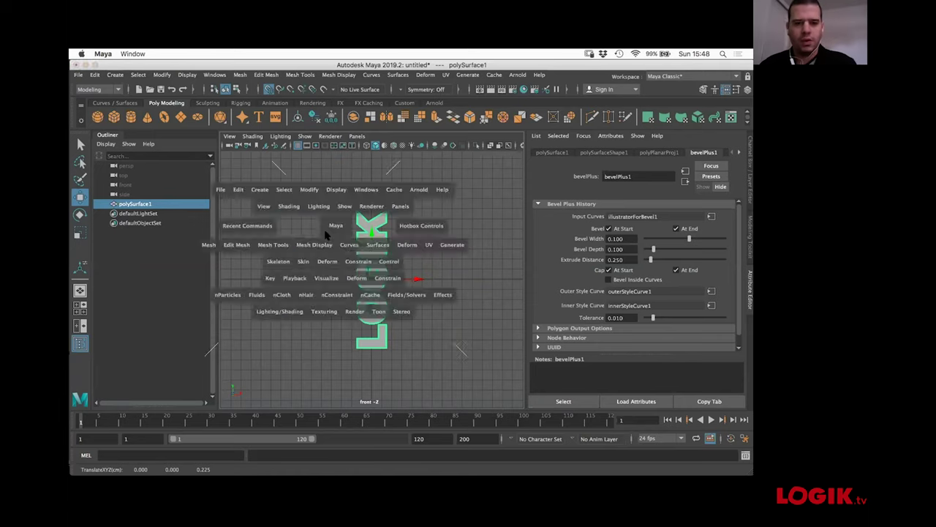
key(f)
key(space)
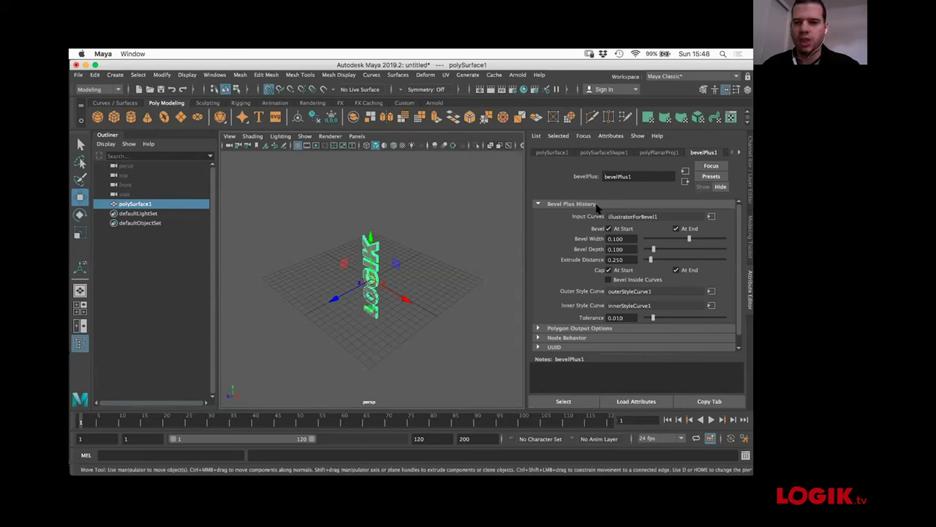
- Check the text mesh's transform values and freeze its transformations at the origin
click(748, 166)
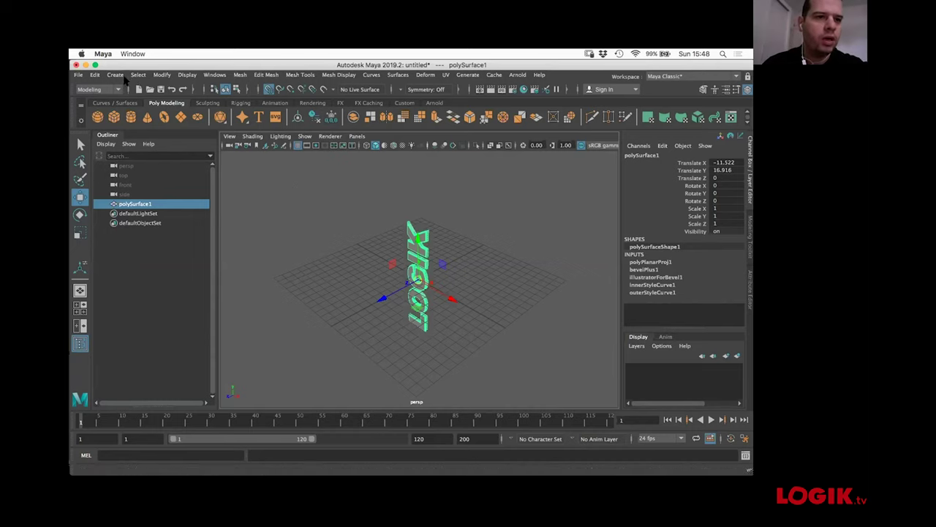
click(160, 76)
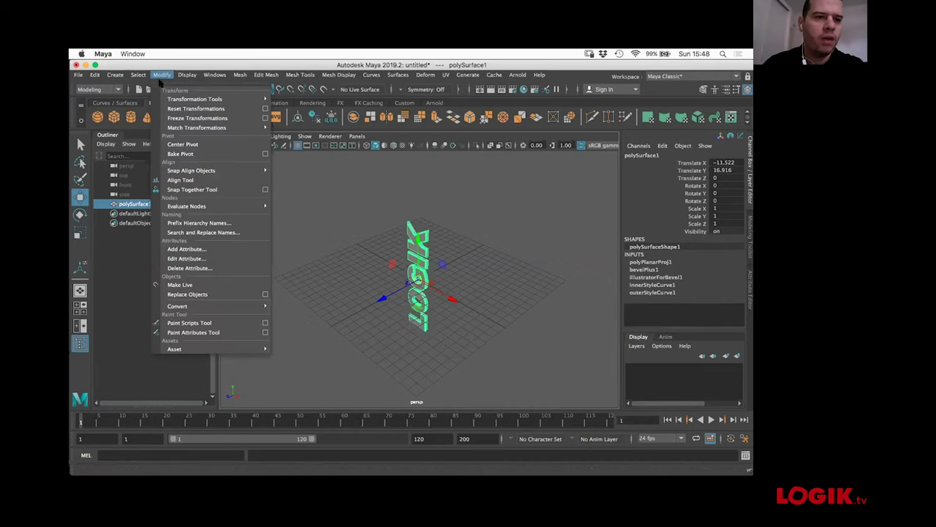
click(170, 119)
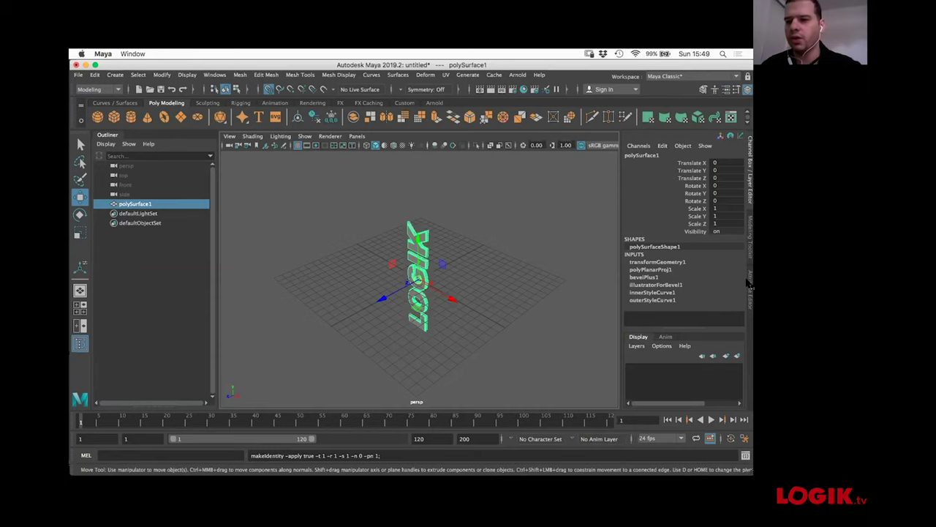
- Set the text's bevelPlus1 extrude distance to 1.610, bevel depth to 0.530 and bevel width to about 0.28
click(749, 283)
drag(664, 252, 695, 238)
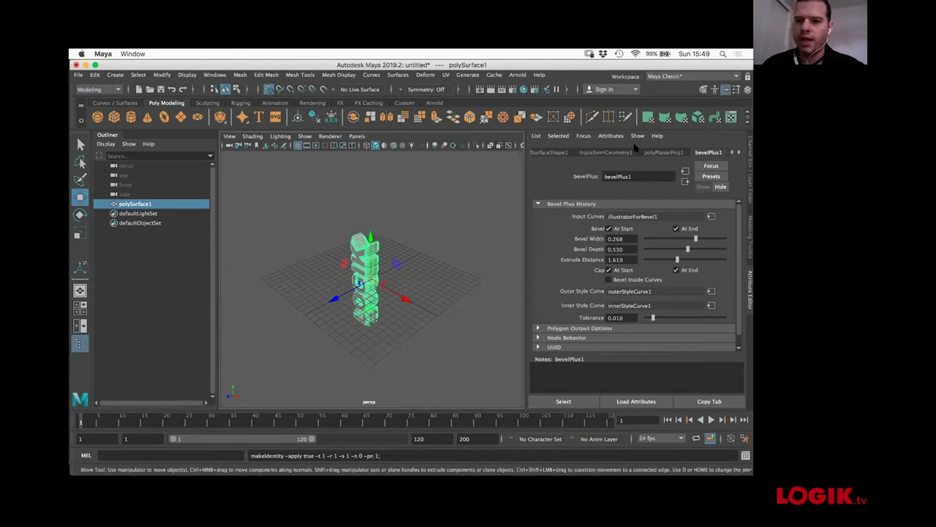
- Look through the text mesh's connected nodes, from polySurface1 through the style curves to lambert1
click(732, 153)
click(732, 153)
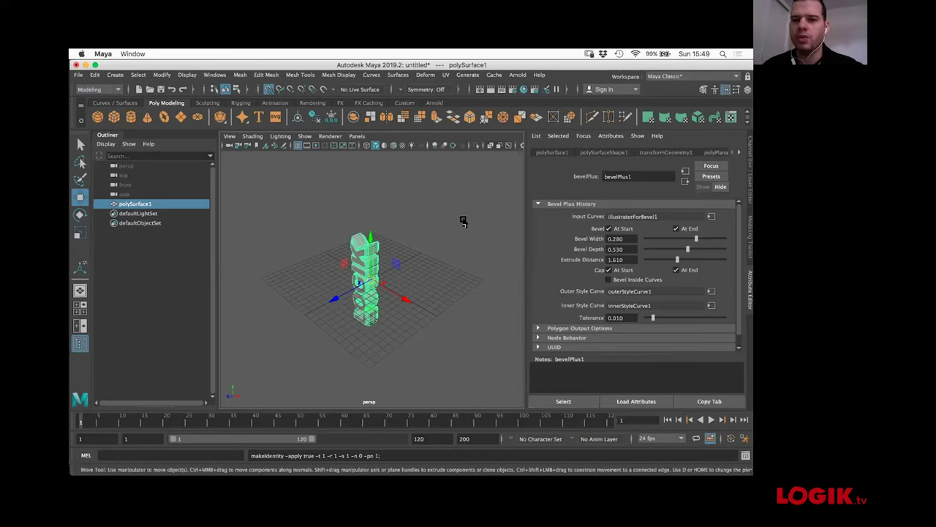
click(734, 153)
click(739, 152)
click(738, 153)
click(738, 153)
click(737, 153)
click(737, 153)
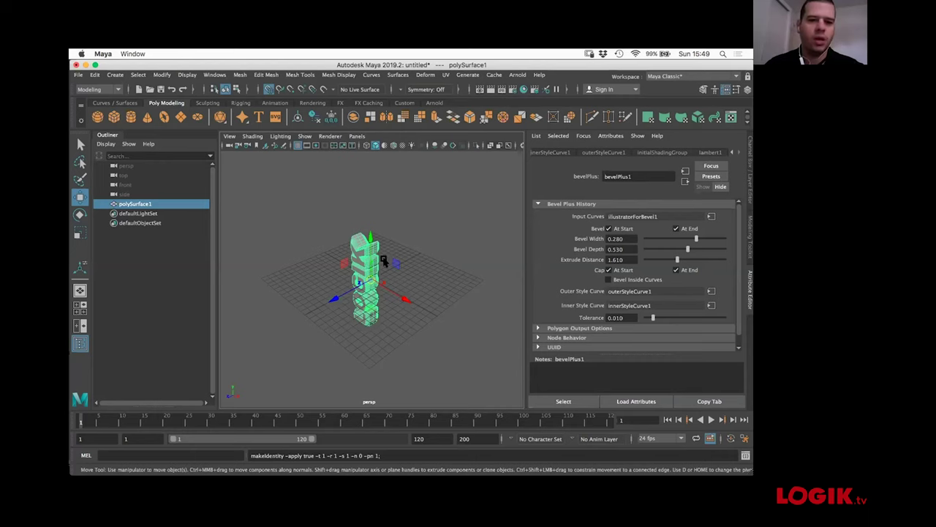
- Increase the LOGIK text's bevel width to 0.415
key(f)
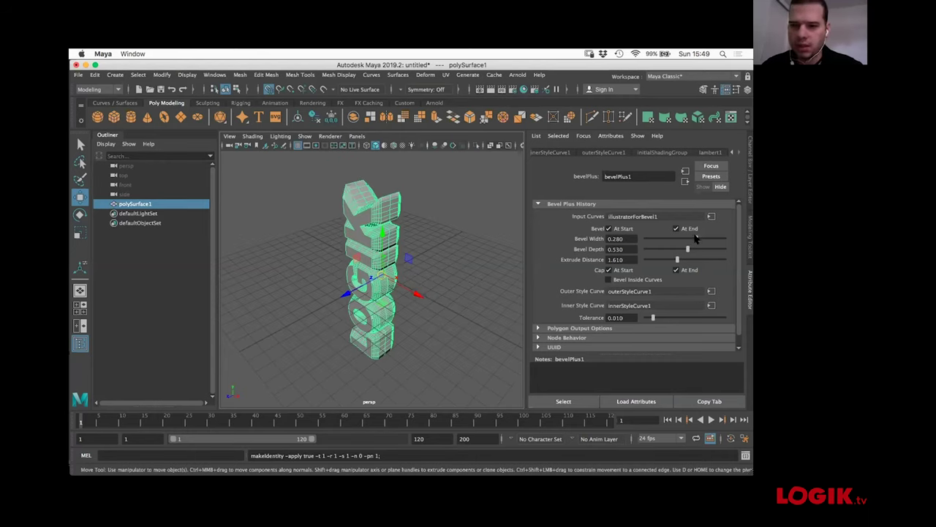
mouse_move(696, 239)
mouse_down()
mouse_move(688, 239)
mouse_move(698, 243)
mouse_up()
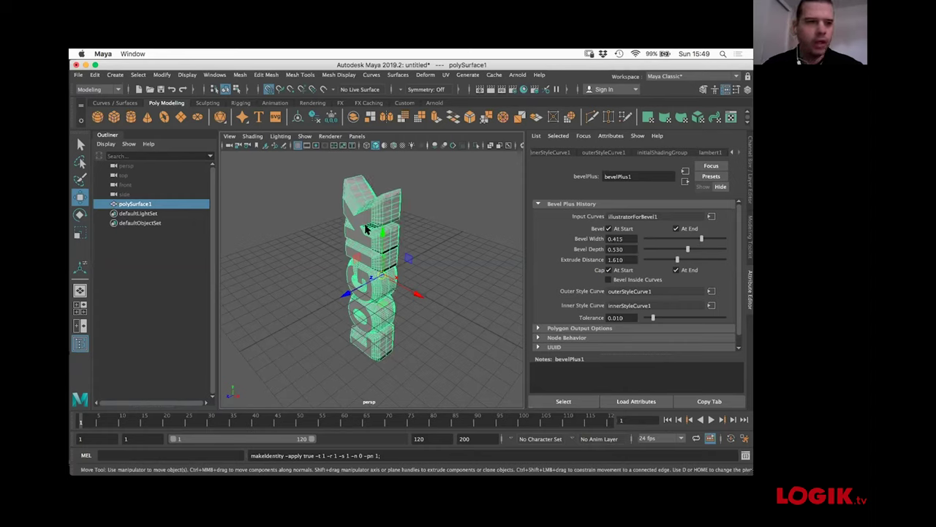
- Delete all construction history in the scene and inspect the resulting beveled text mesh
click(94, 75)
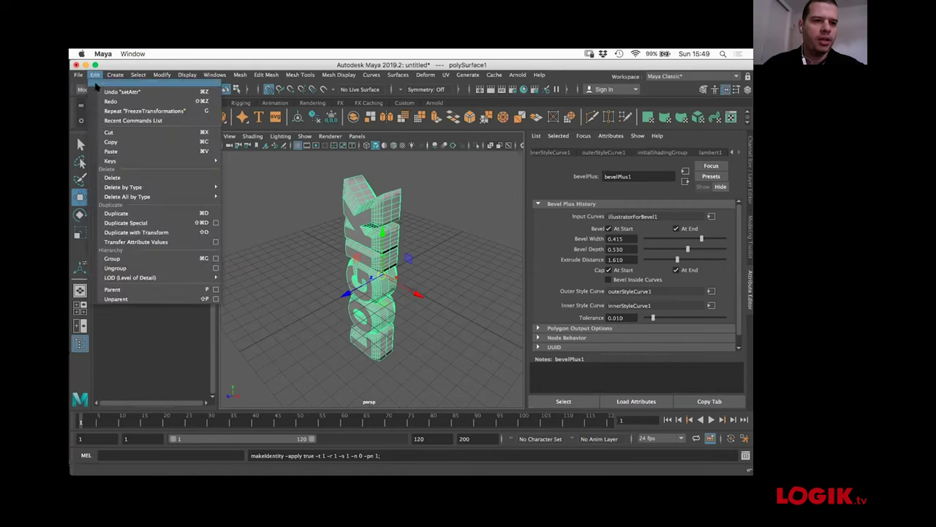
mouse_move(145, 197)
click(267, 162)
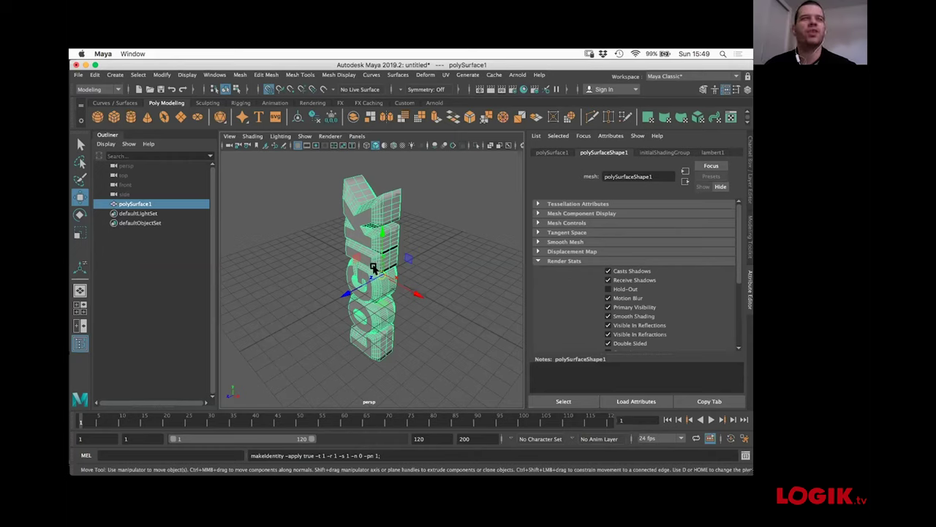
alt+drag(376, 255, 356, 281)
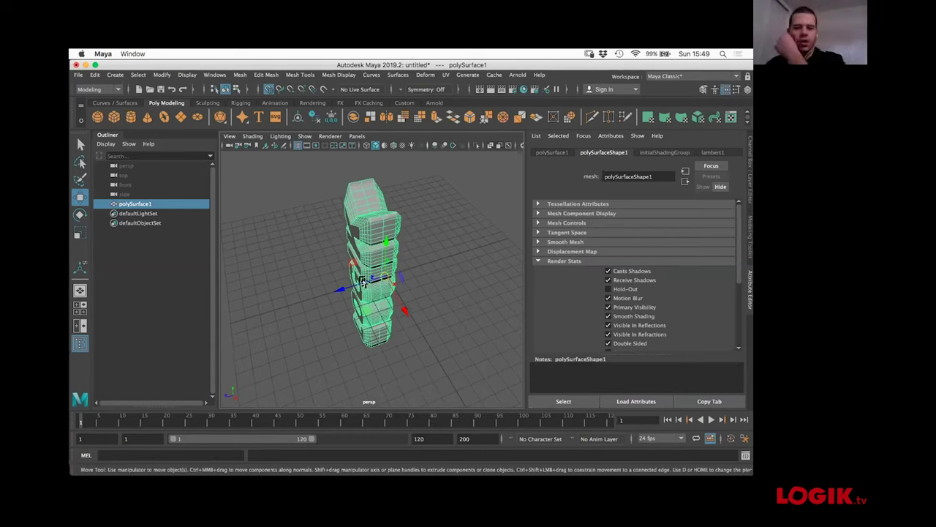
alt+drag(361, 284, 381, 282)
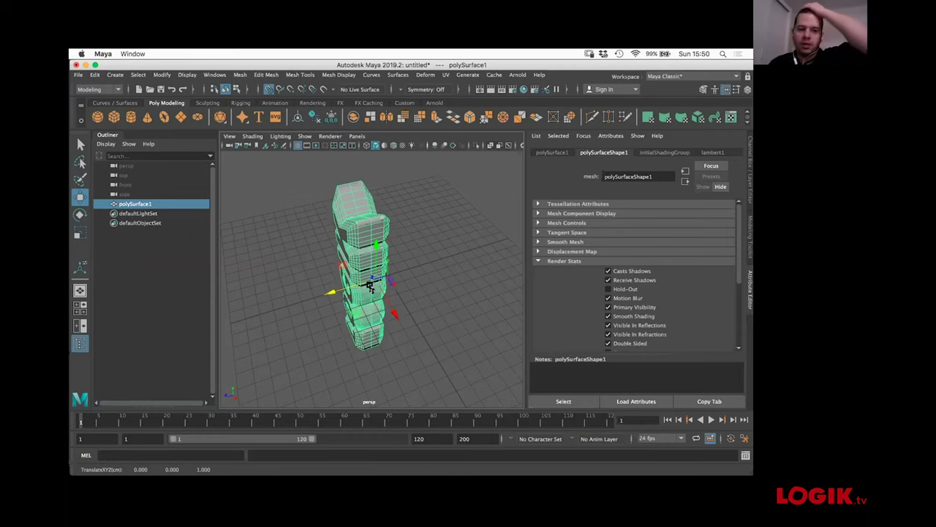
- Switch to Flame and open the wewi batch group in the batch schematic
key(super+Tab)
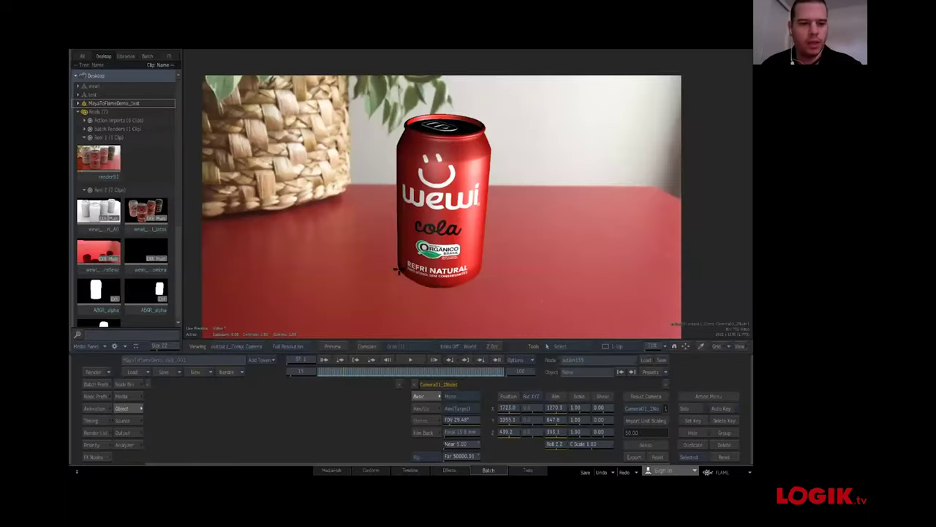
key(Tab)
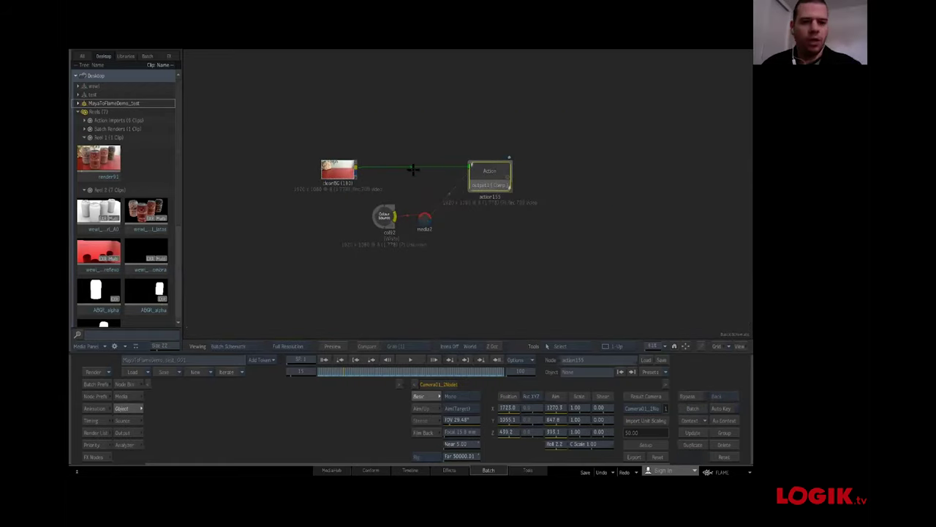
click(110, 85)
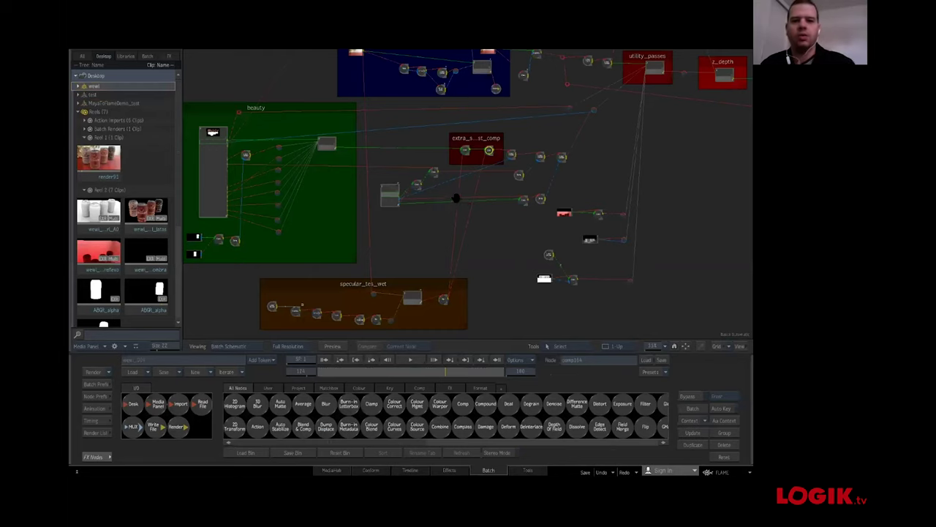
middle_drag(497, 217, 531, 249)
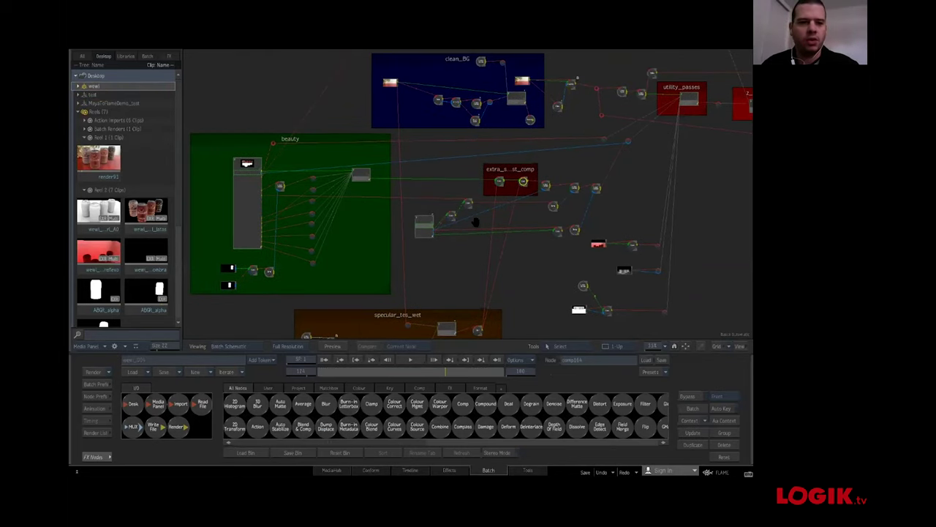
middle_drag(475, 223, 530, 216)
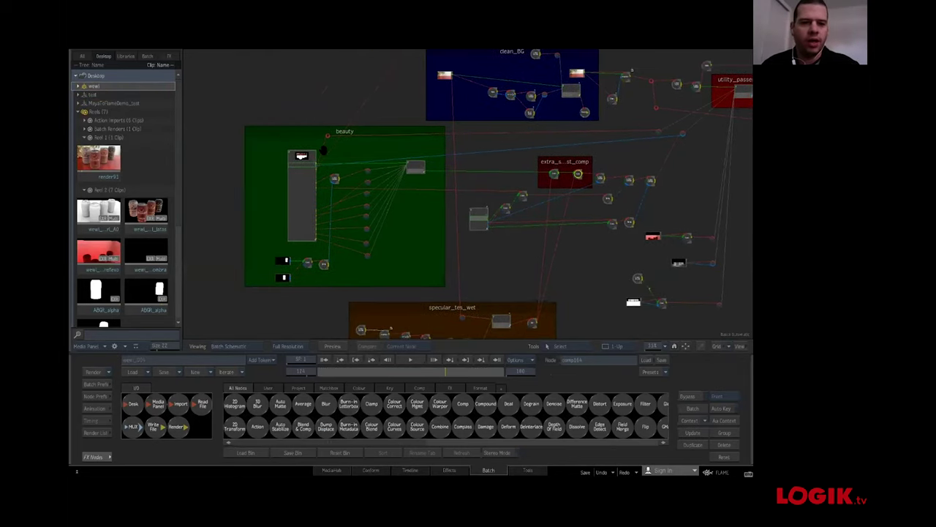
- View the render passes of the wewi_pack_rl_latas clip in the beauty group, including crypto_object01
click(298, 183)
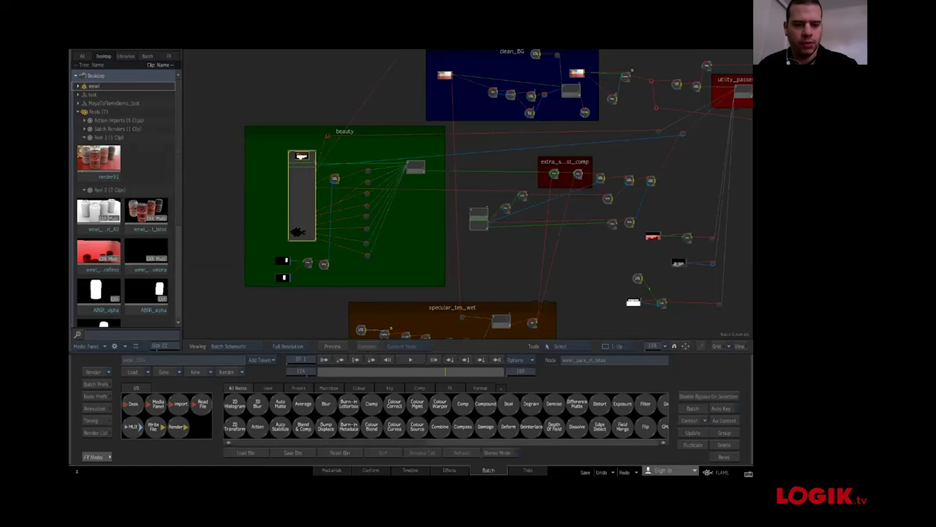
double_click(296, 231)
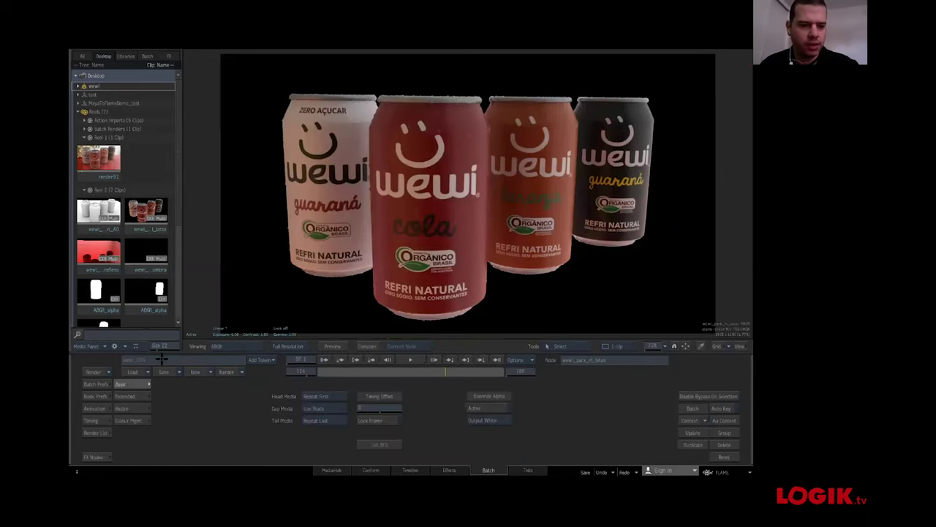
right_click(253, 344)
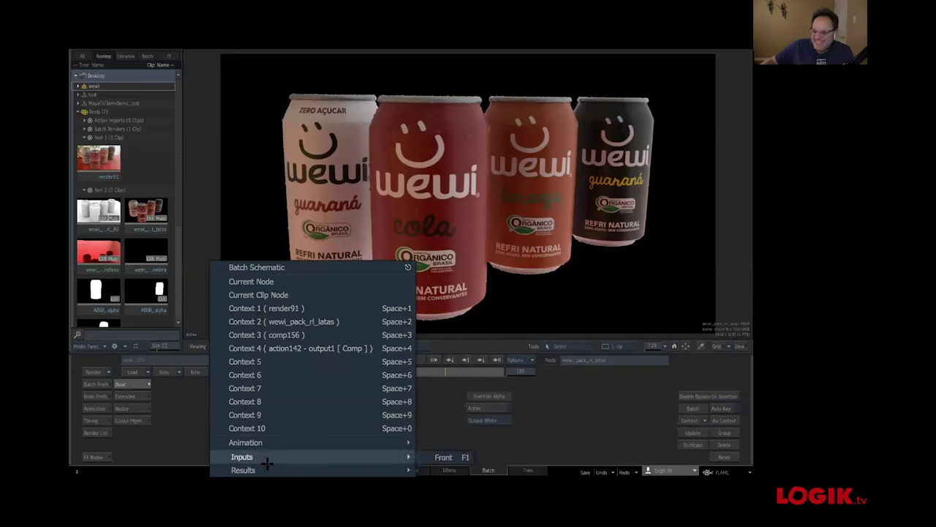
mouse_move(268, 470)
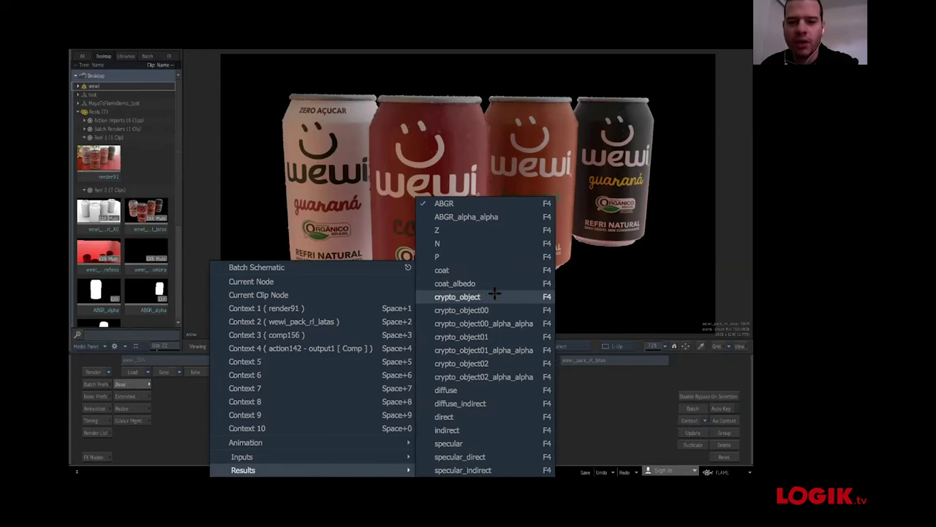
key(Escape)
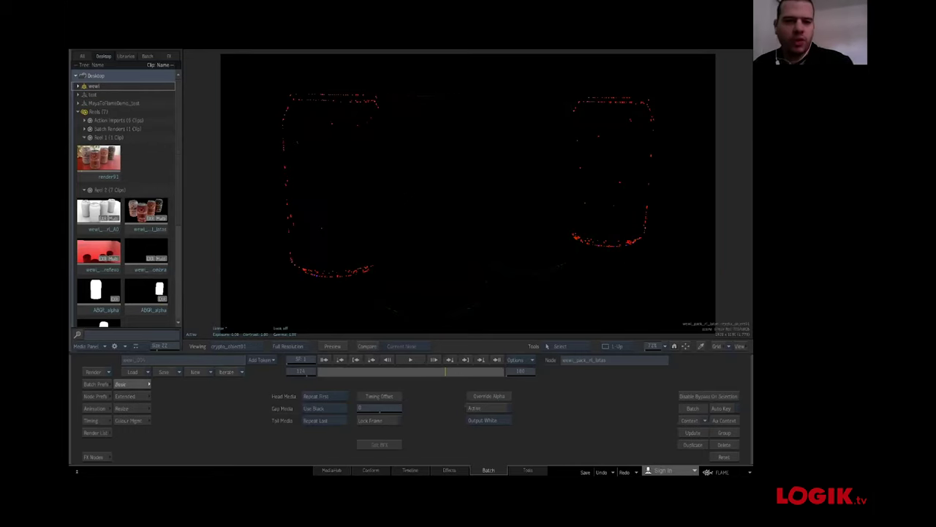
key(F4)
- View the matte of the upper ABGR_alpha clip in the beauty group and return to the schematic
click(285, 261)
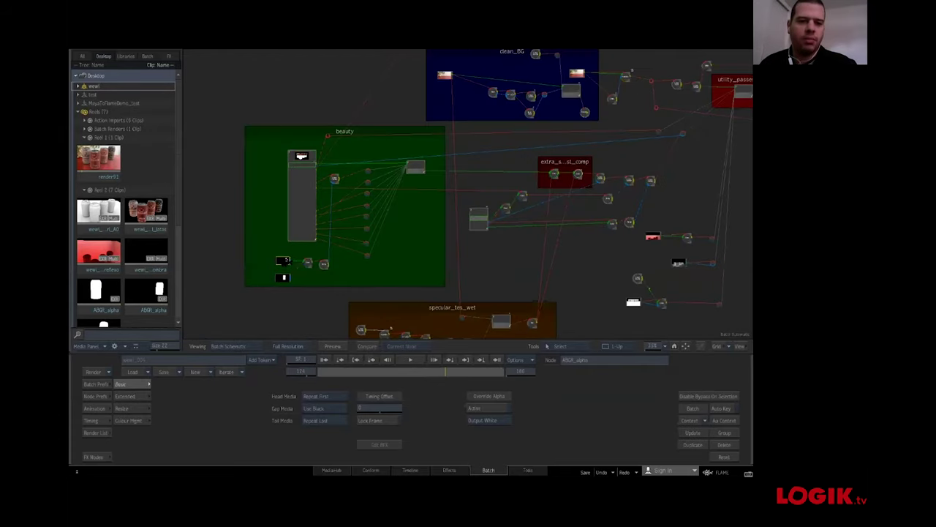
key(F1)
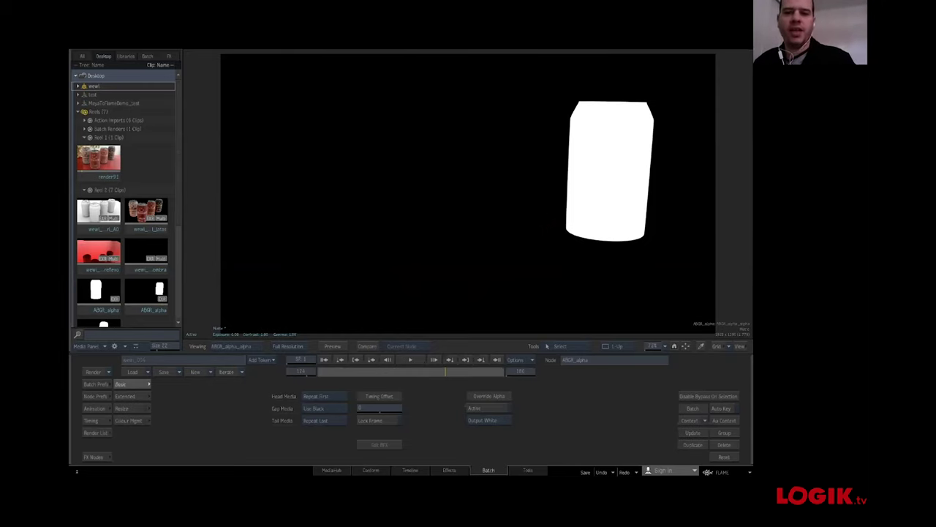
key(F4)
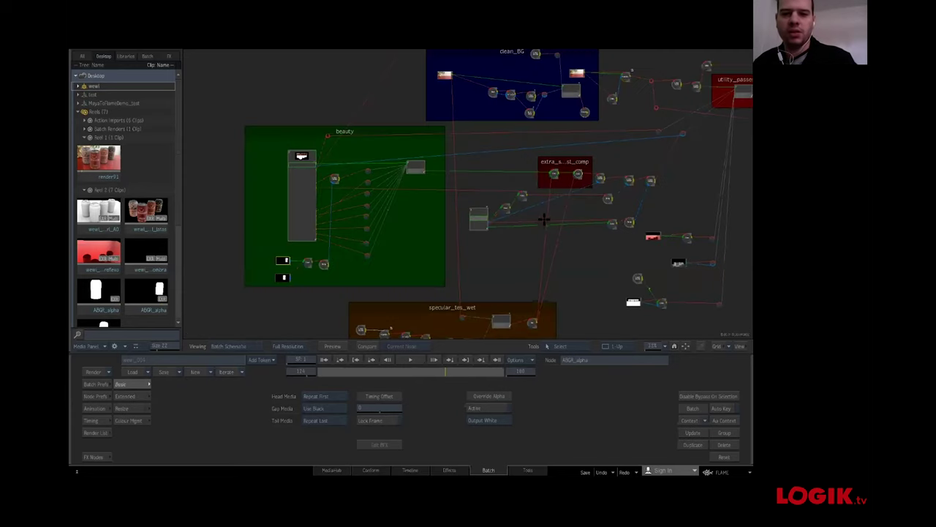
- Open the action142 node and view its output1 Comp result through the camera
scroll(505, 219, down, 3)
scroll(506, 208, up, 1)
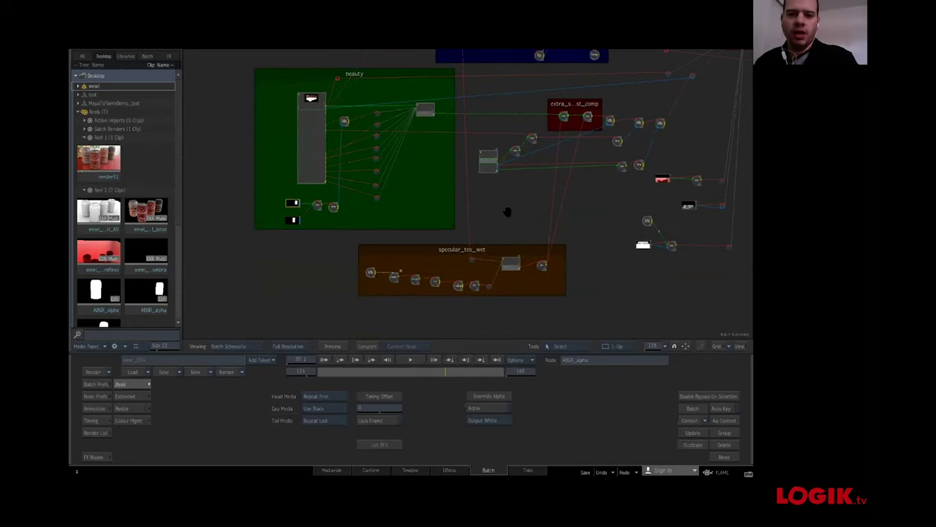
scroll(539, 209, up, 2)
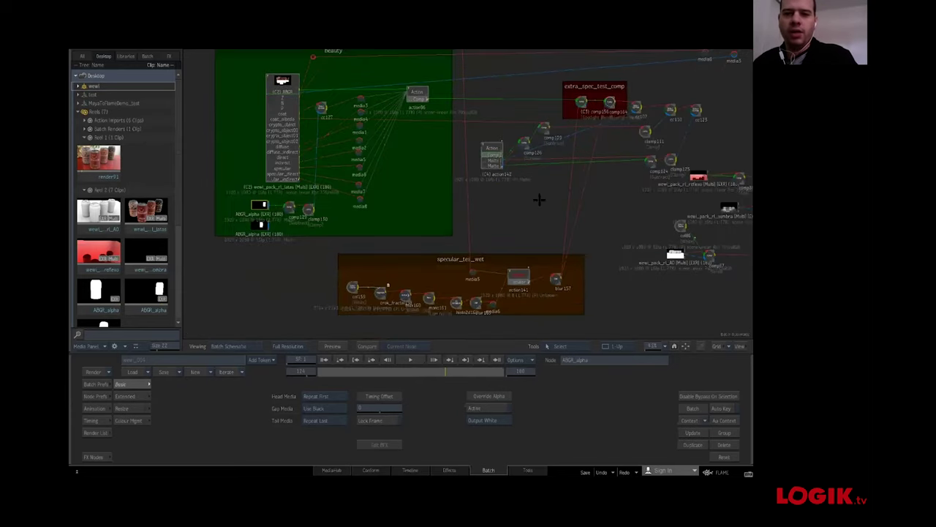
click(491, 151)
double_click(493, 152)
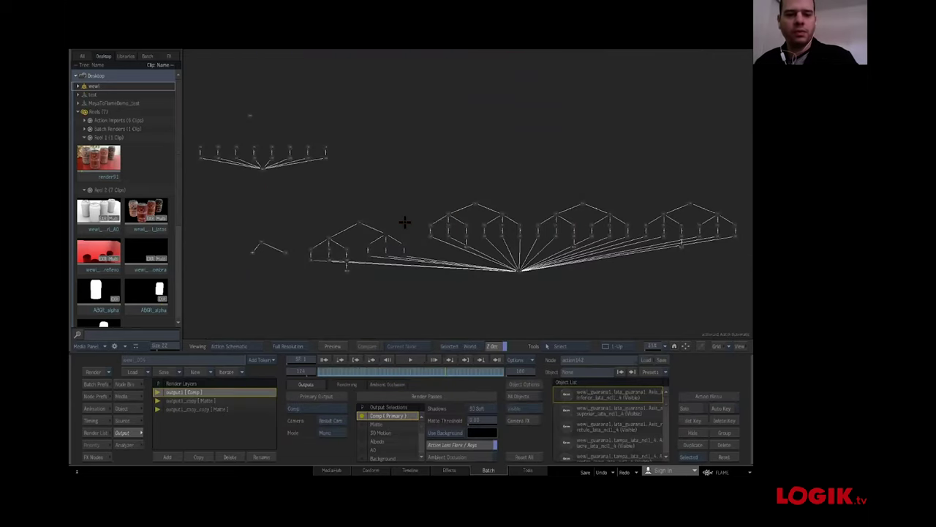
key(F4)
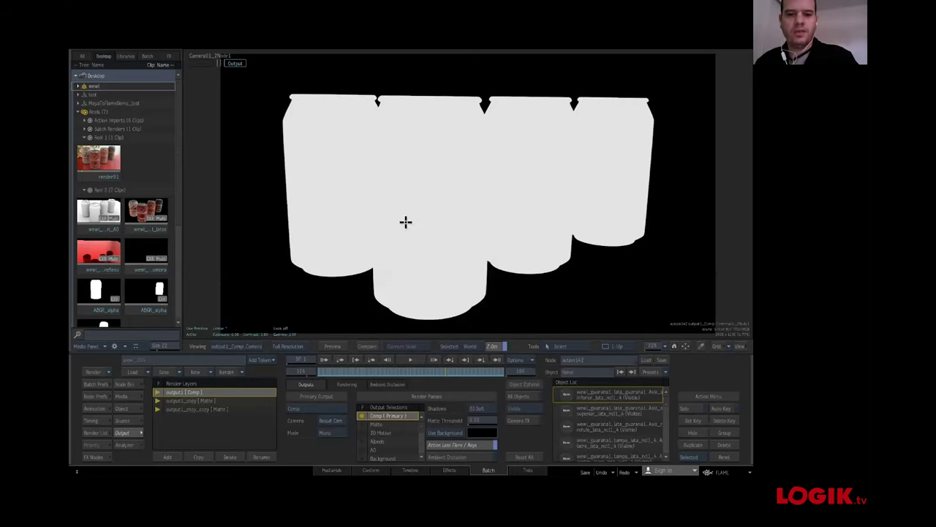
- Step through action142's two matte outputs, output1_copy and output1_copy_copy, checking the Action schematic in between
key(Down)
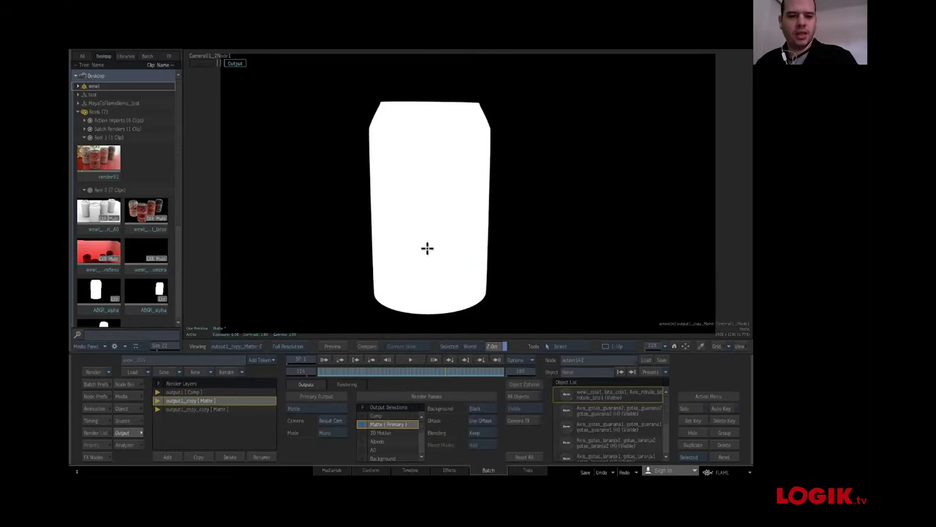
key(F8)
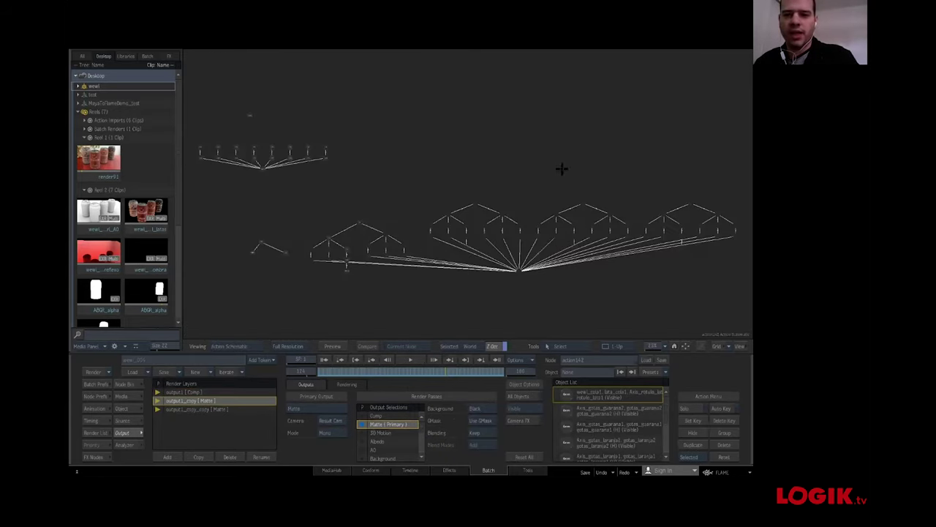
key(F4)
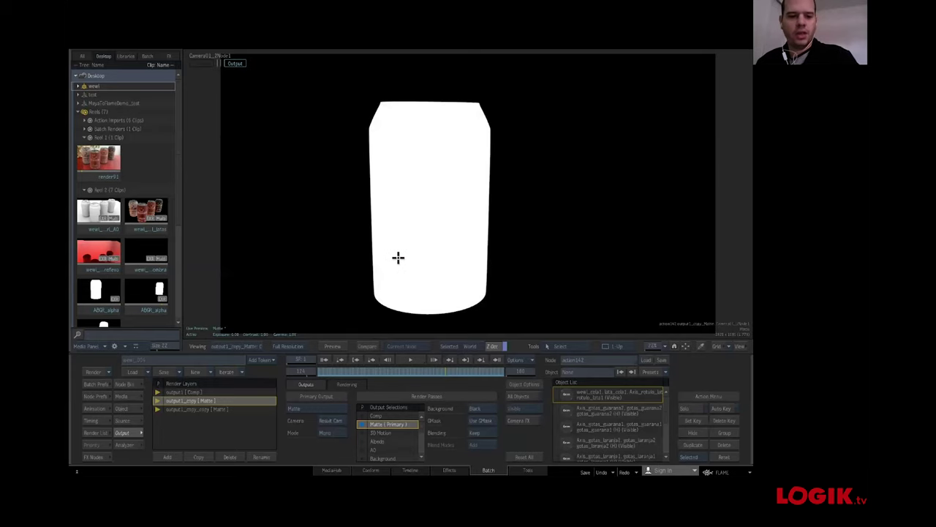
key(Down)
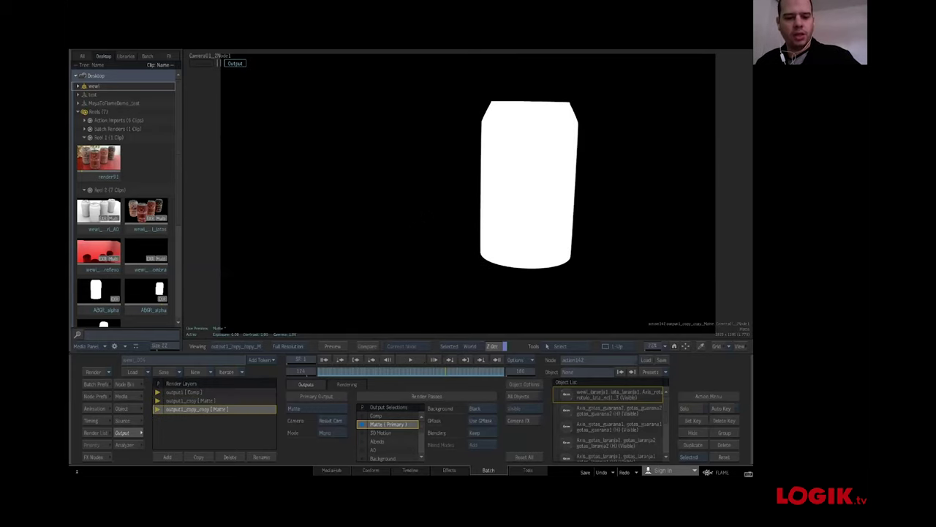
- Orbit the working camera around the can geometry in action142 and return to the batch schematic
key(F1)
key(o)
drag(448, 179, 439, 199)
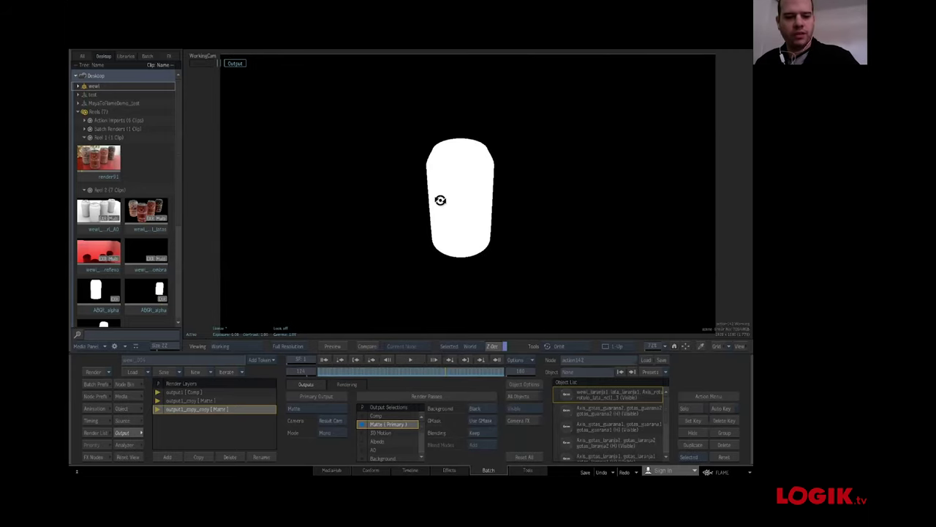
key(F4)
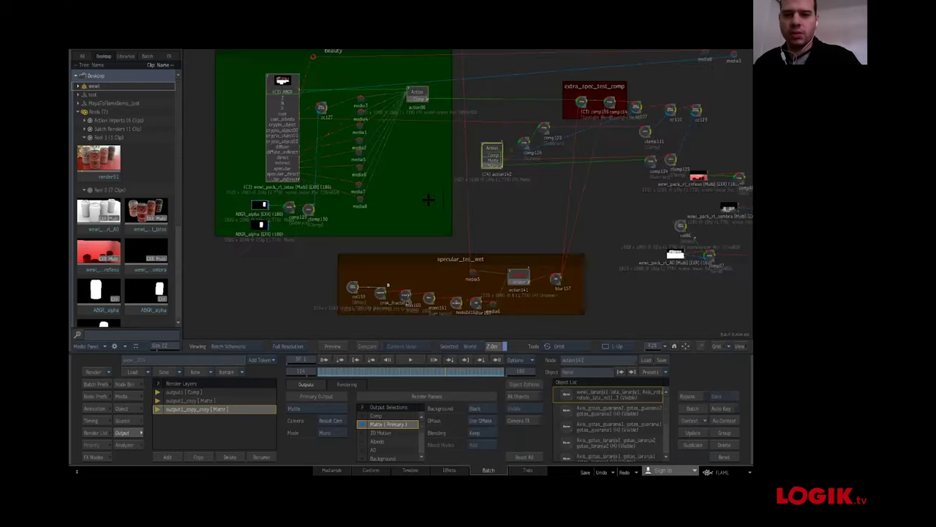
- Open action141 in the specular_tes_wet group and view its specular output on the cans
middle_drag(502, 211, 481, 232)
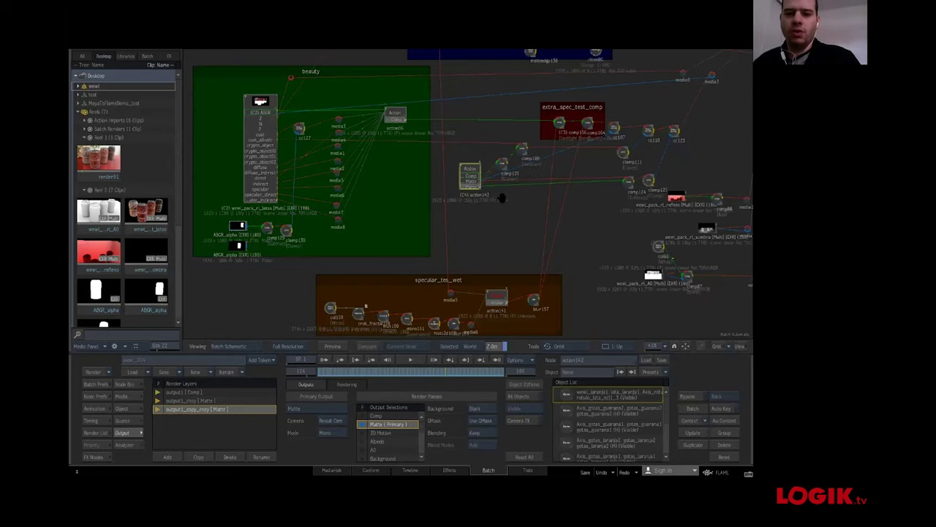
scroll(502, 190, down, 2)
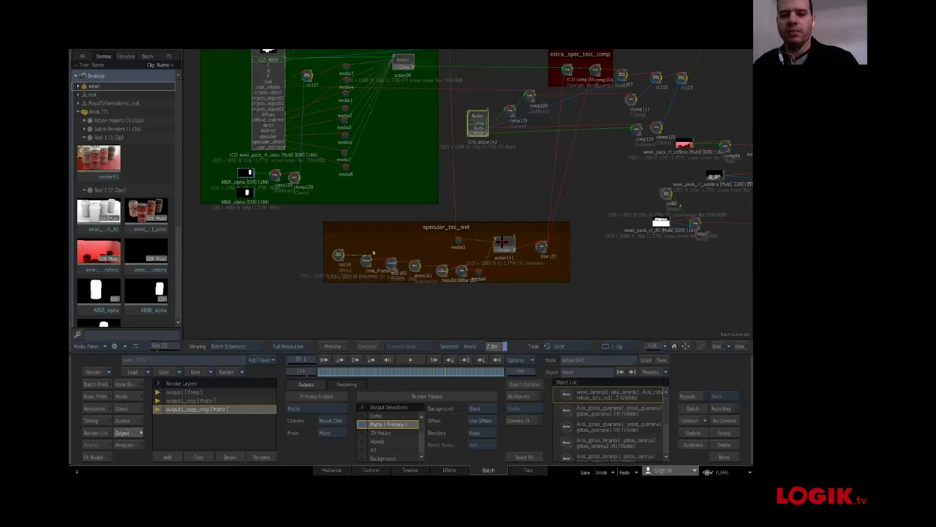
click(501, 241)
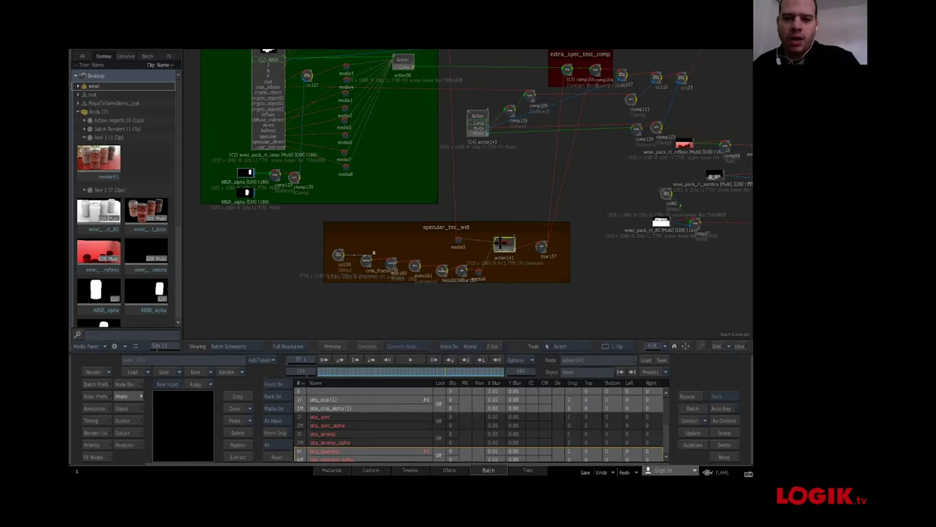
double_click(497, 243)
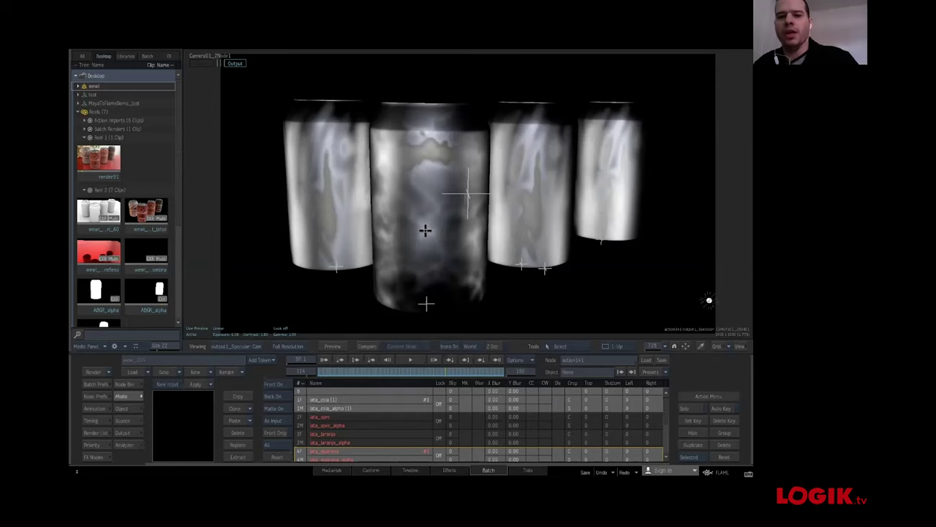
key(grave)
- View the result of the comp164 node in the extra_spec_test_comp group and return to the schematic
middle_drag(589, 103, 578, 146)
click(586, 112)
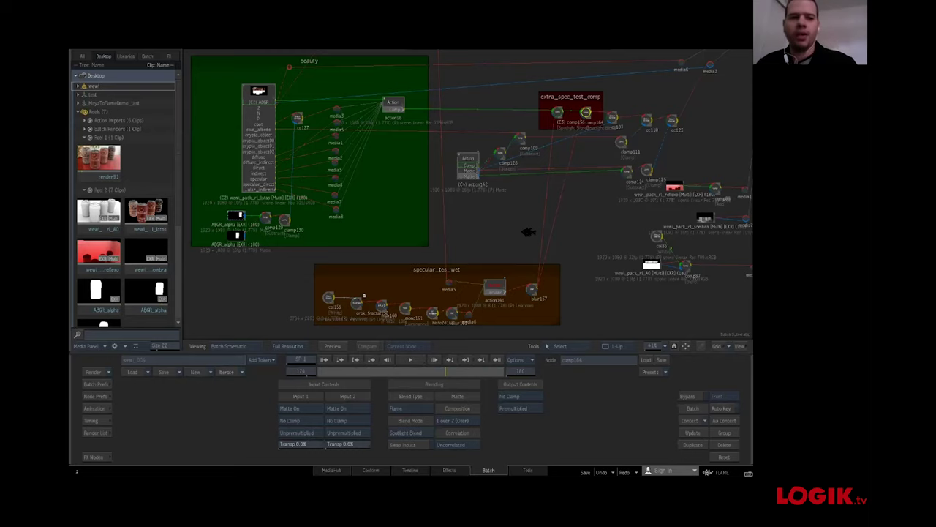
key(F4)
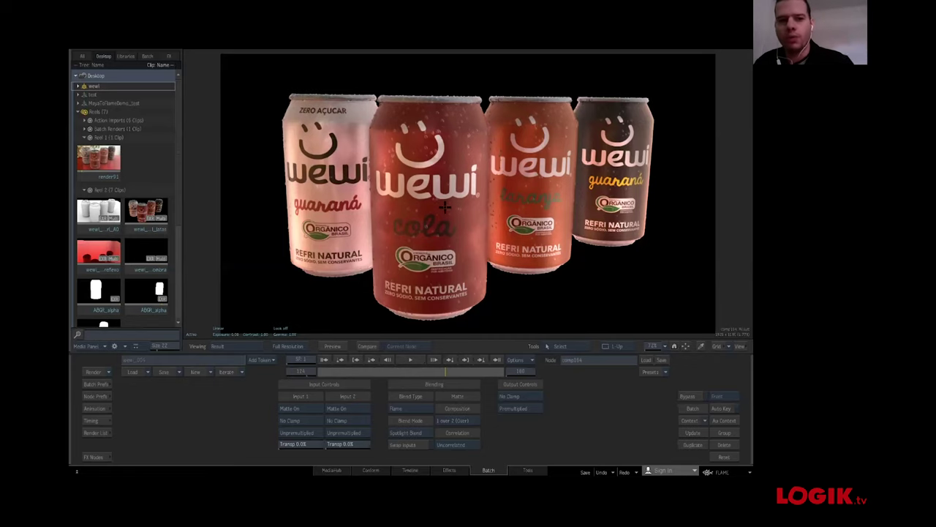
key(grave)
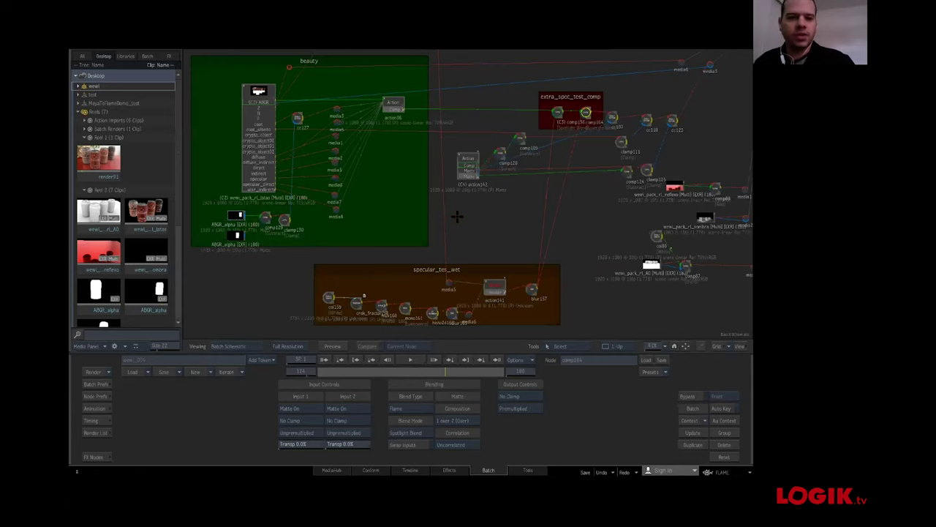
middle_drag(455, 218, 430, 223)
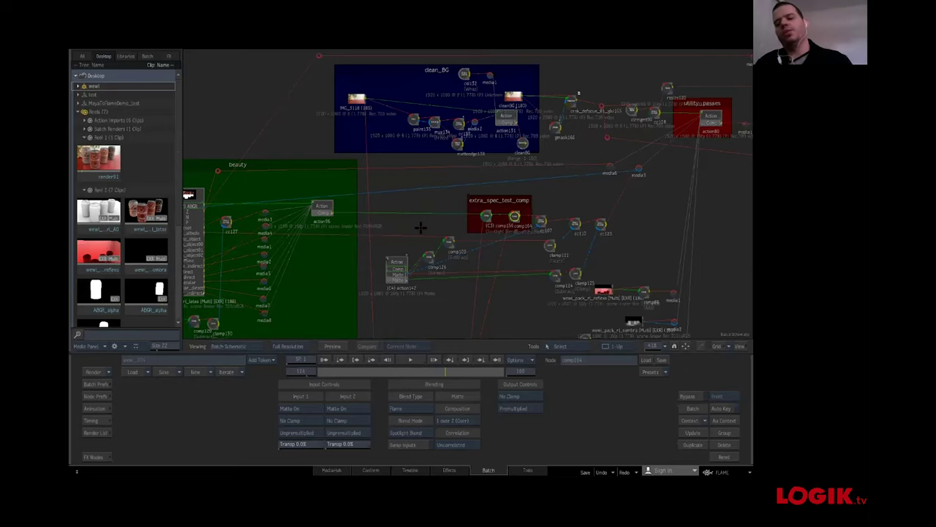
middle_drag(461, 223, 401, 190)
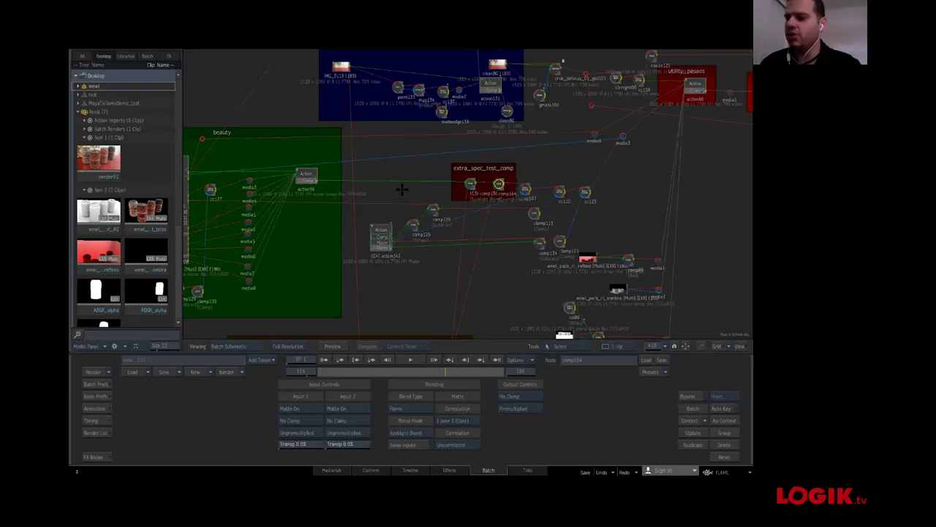
middle_drag(374, 194, 368, 209)
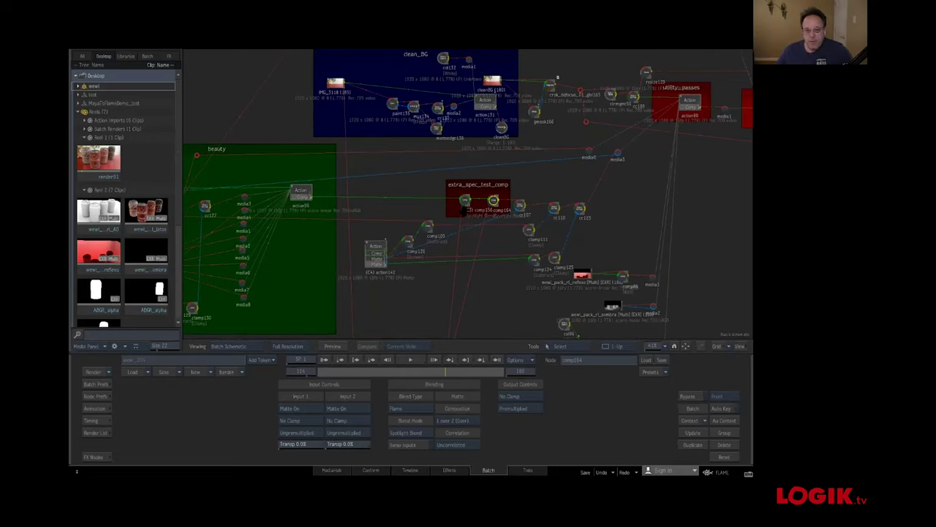
middle_drag(460, 221, 473, 216)
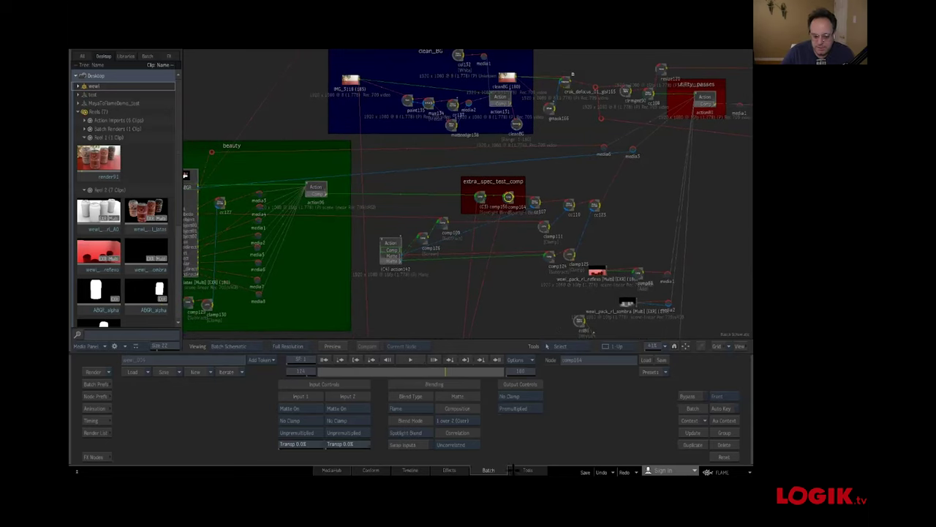
- Switch from Flame to Maya, back to the scene with the beveled logo text
key(super+Tab)
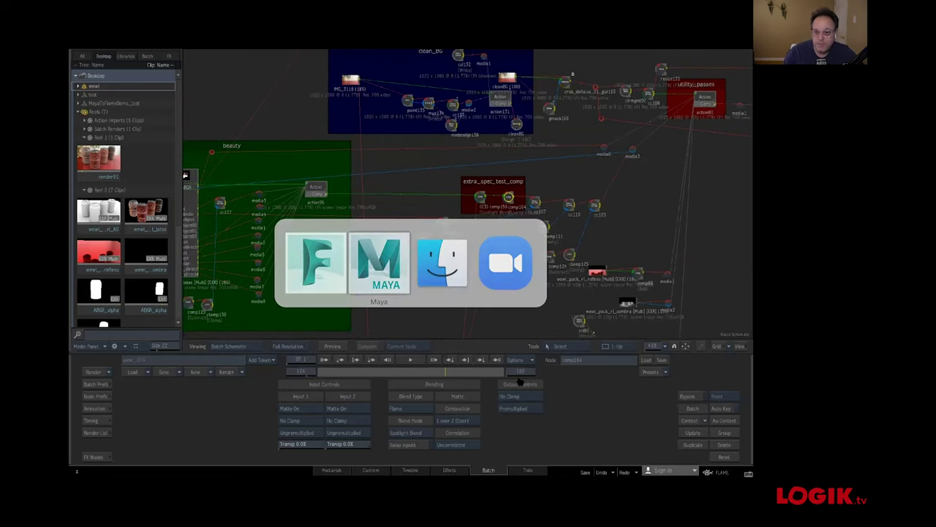
key(super+Tab)
key(super+Tab)
key(super+Tab)
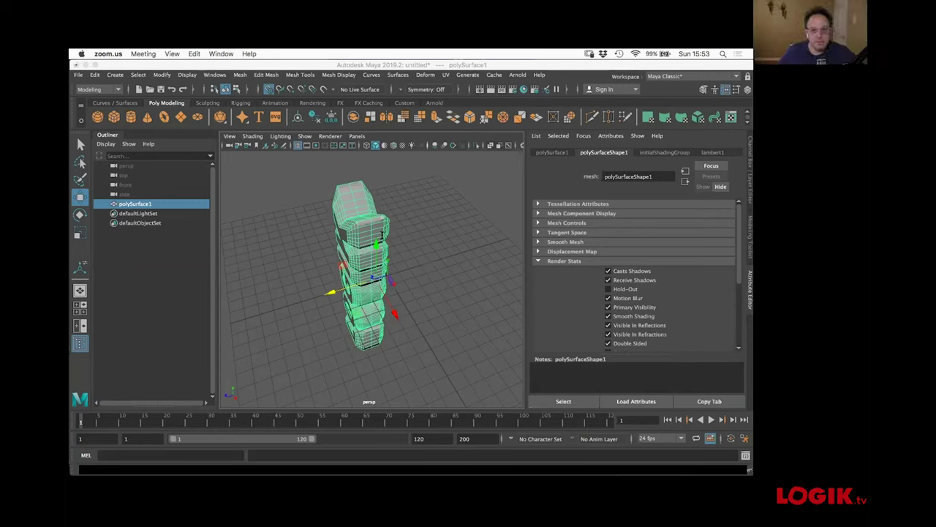
key(super+Tab)
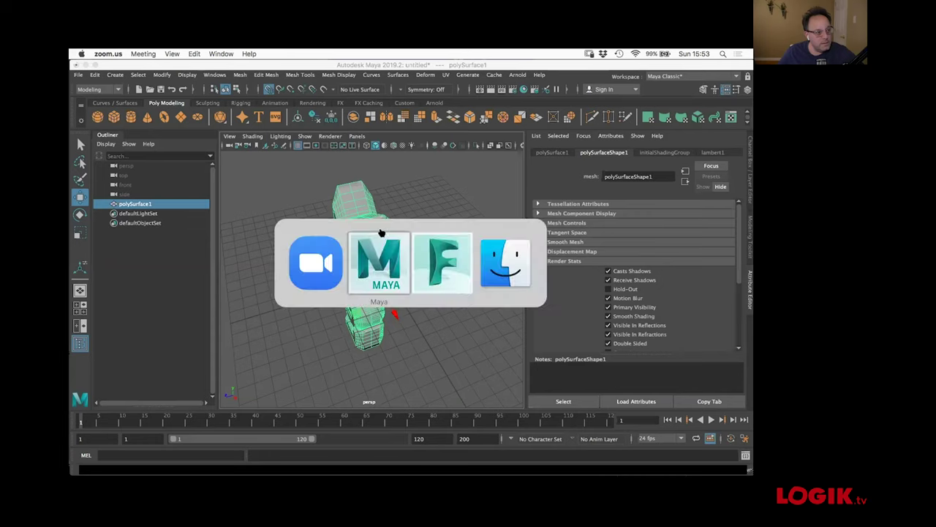
key(super+Tab)
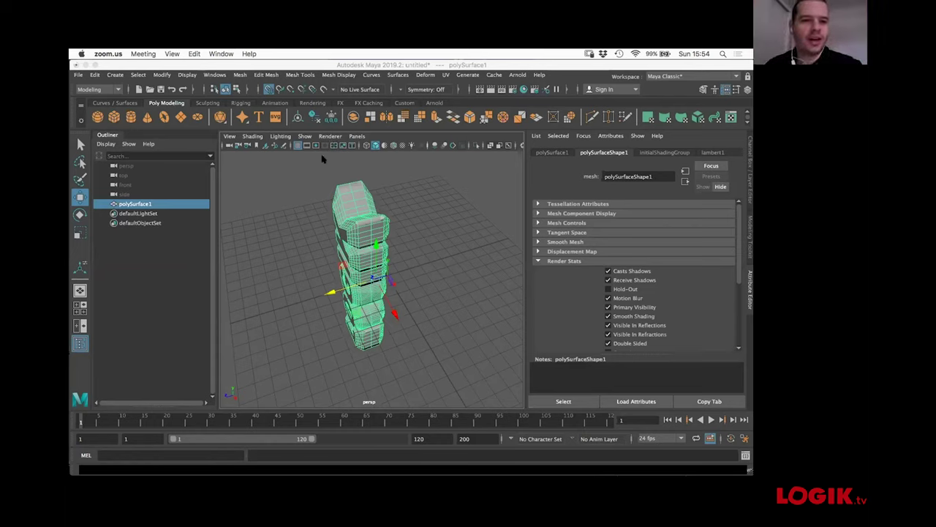
- Open the render settings and look through the available Arnold AOVs, from RGBA and albedo to diffuse, indirect and opacity
click(513, 90)
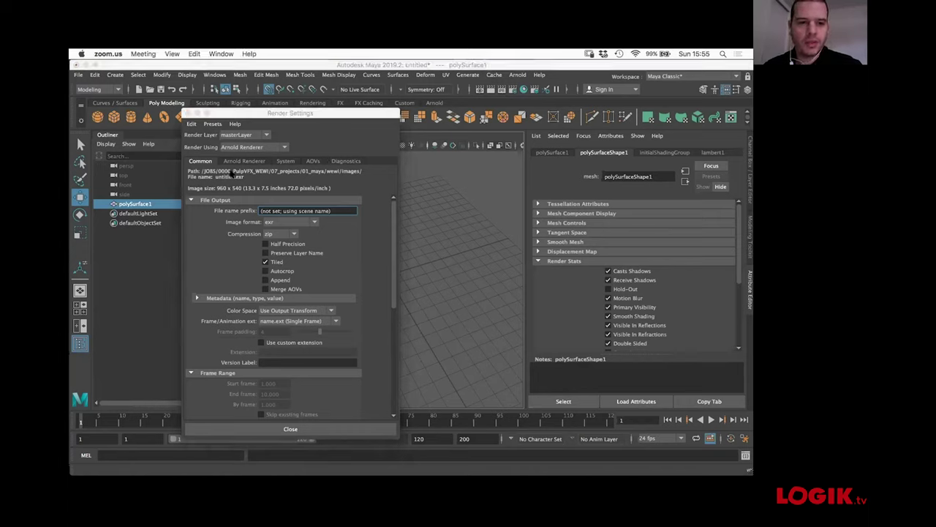
click(312, 161)
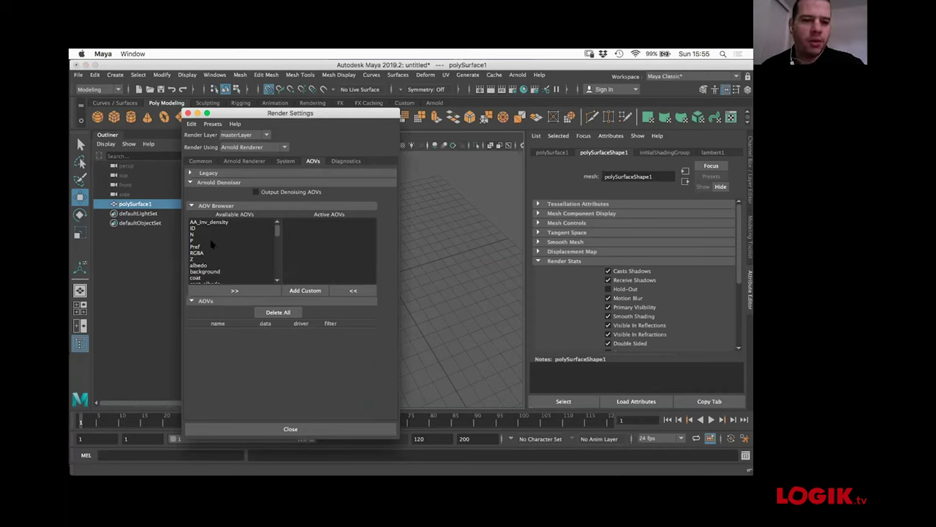
scroll(276, 233, down, 1)
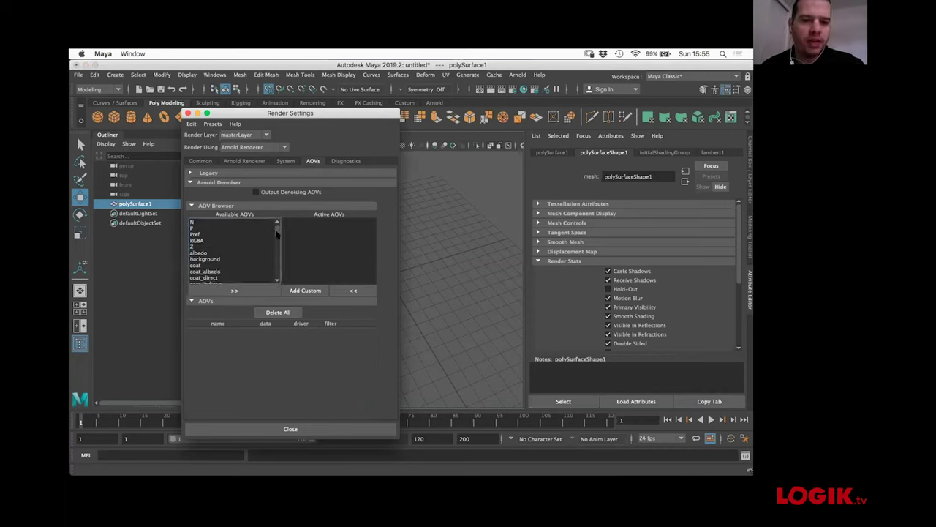
click(215, 254)
click(210, 258)
click(209, 266)
scroll(277, 238, down, 3)
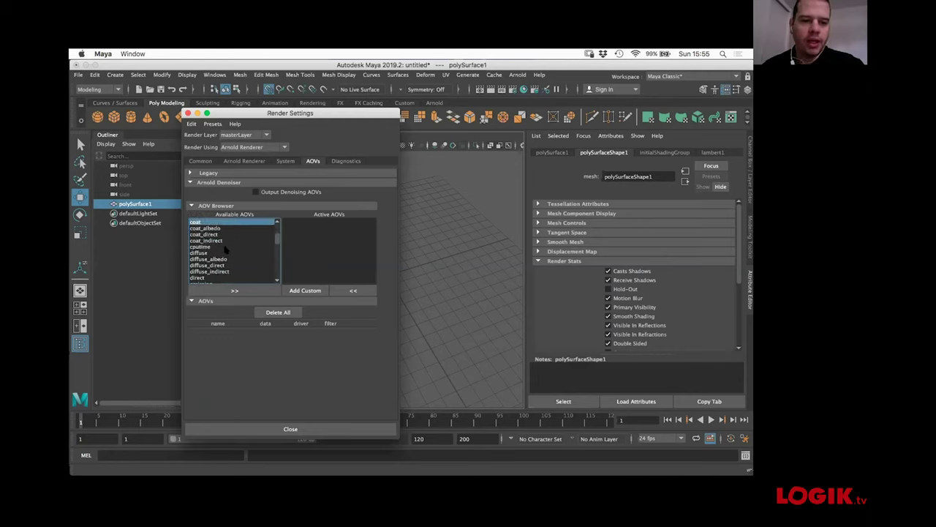
scroll(202, 251, down, 4)
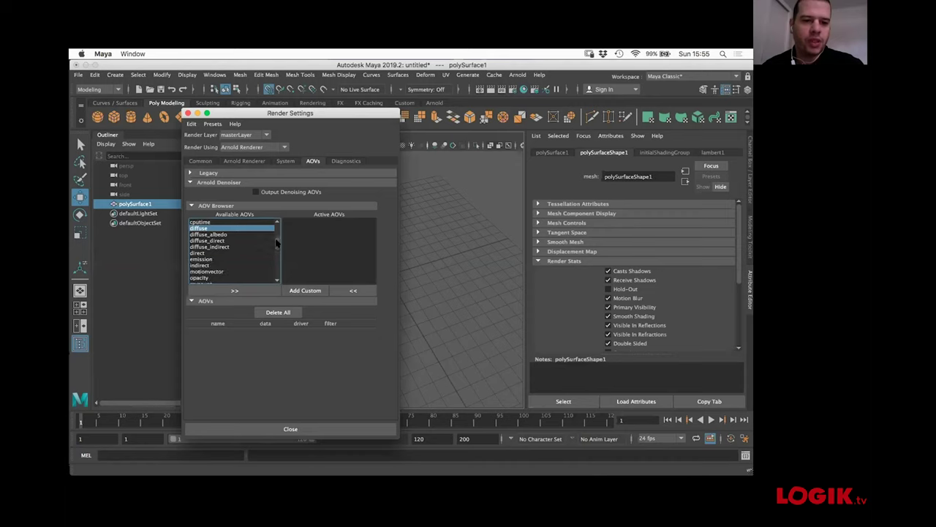
click(219, 228)
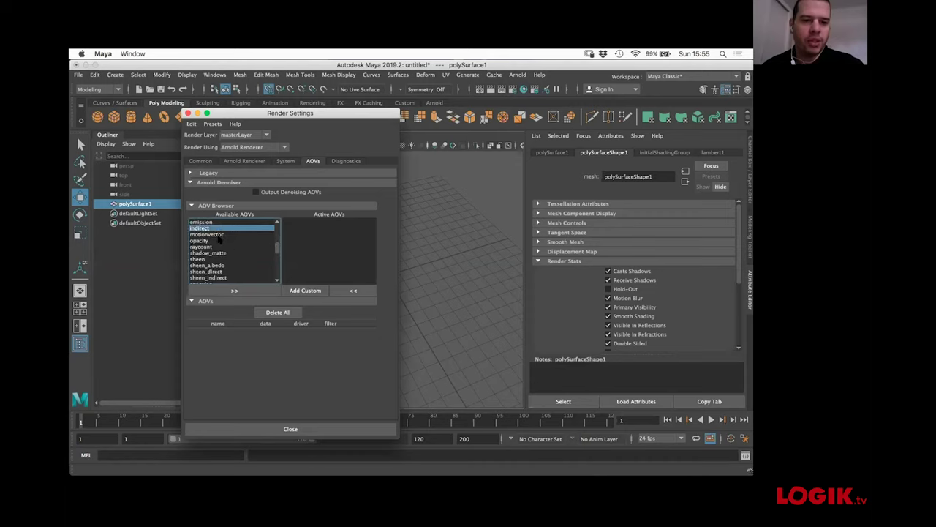
click(220, 240)
drag(277, 250, 283, 221)
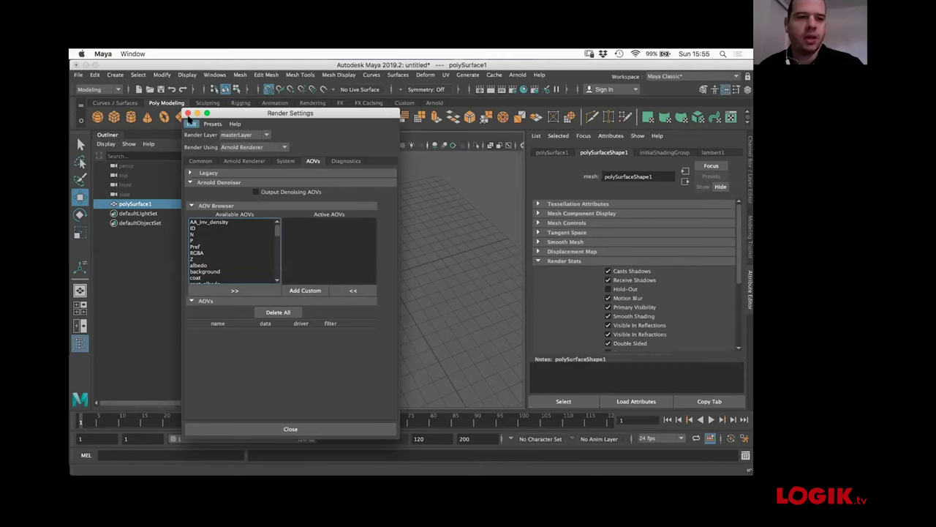
- Try the Half Precision option for the EXR file output in the common render settings and close the settings
click(232, 162)
click(211, 161)
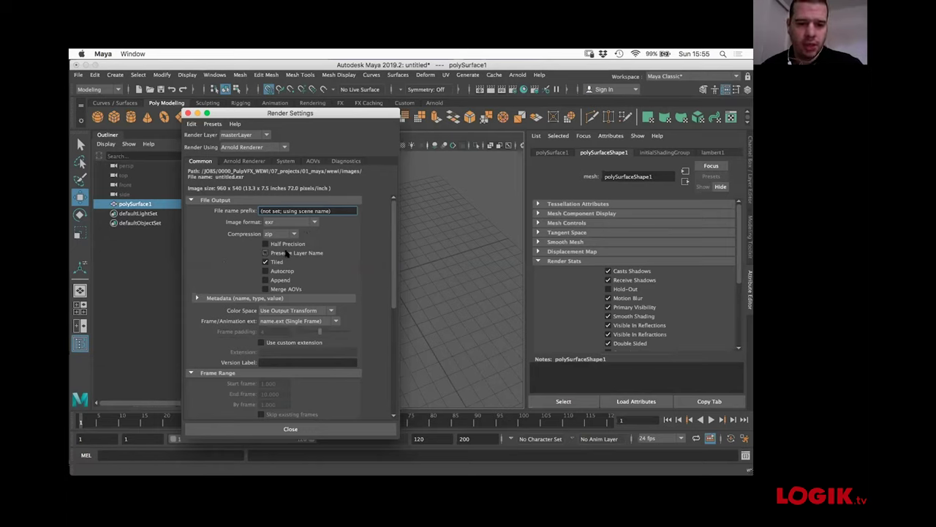
click(281, 248)
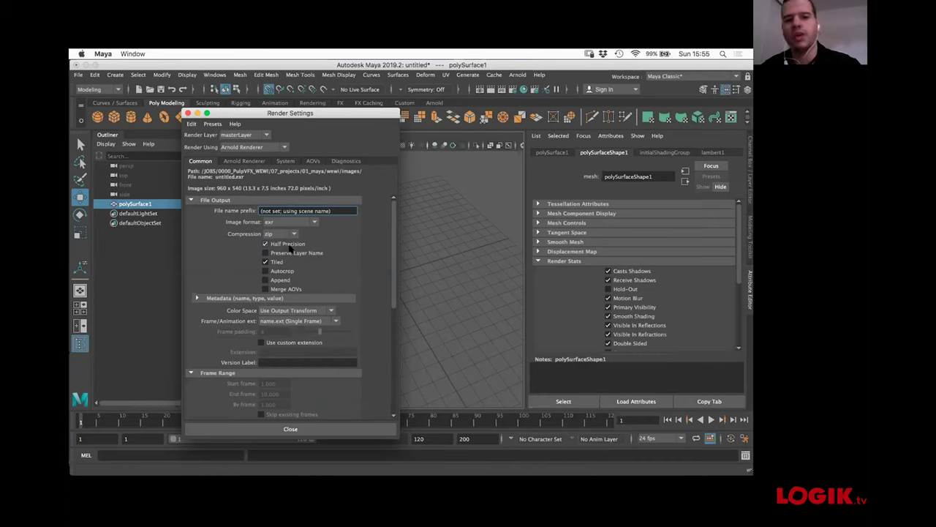
double_click(291, 249)
double_click(293, 249)
click(296, 250)
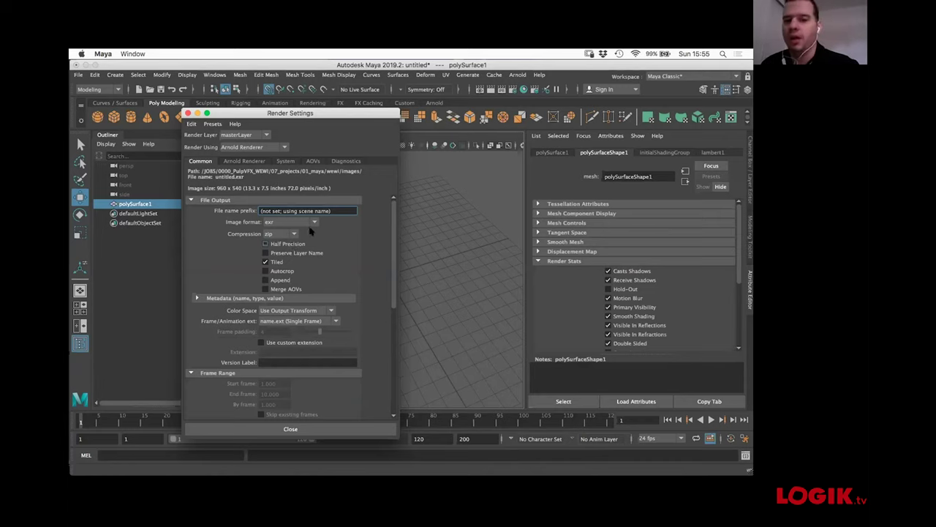
click(188, 115)
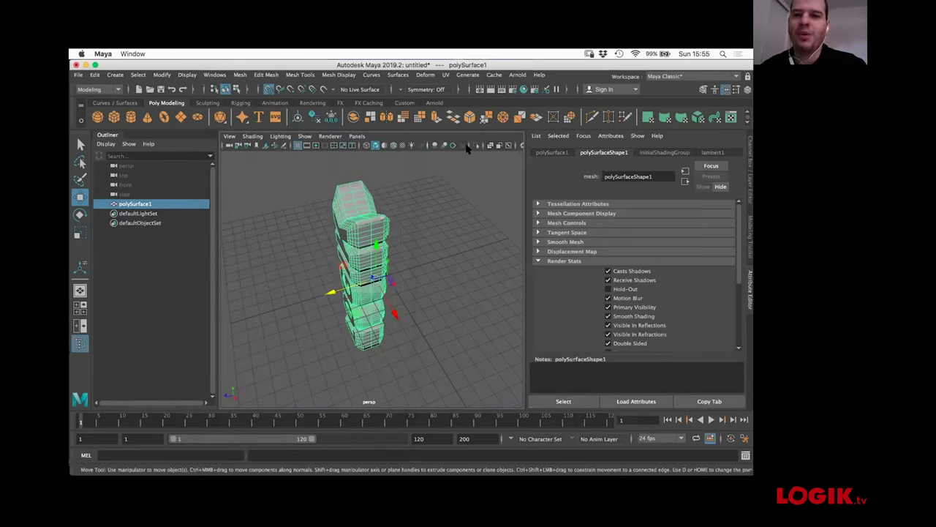
- Open Render Setup and create a polygon plane, scaled up into a large floor around the logo text
click(534, 89)
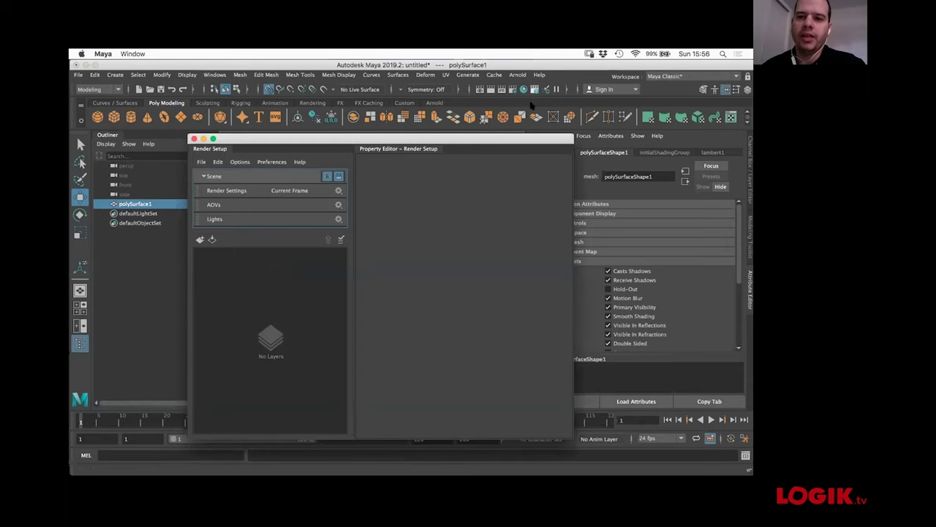
drag(306, 145, 577, 154)
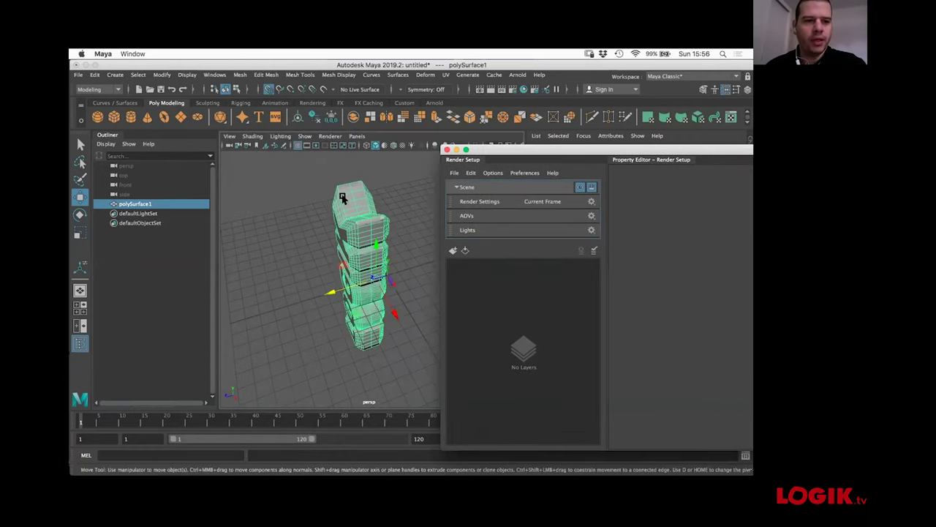
click(181, 117)
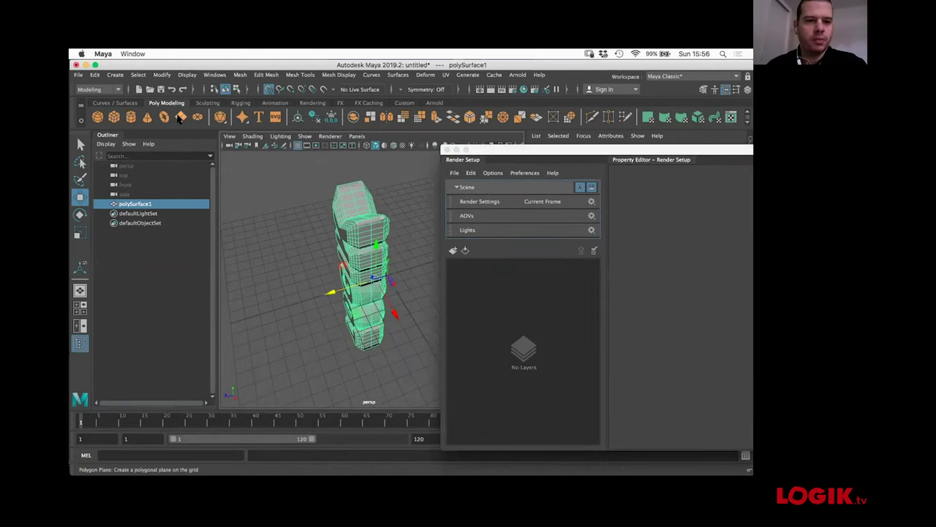
drag(390, 248, 367, 219)
key(z)
key(r)
key(w)
- Select the logo text mesh and raise it vertically so it stands on the floor plane
click(393, 270)
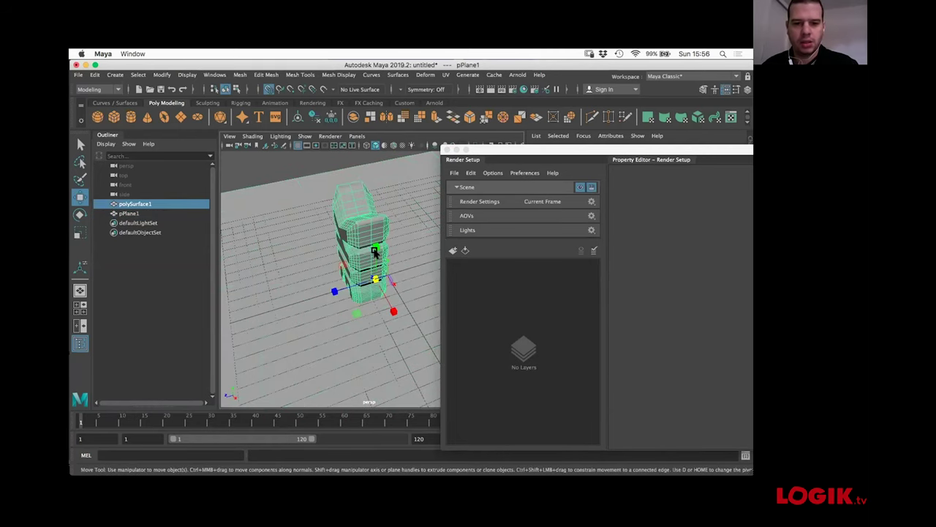
drag(375, 246, 383, 160)
drag(500, 165, 545, 172)
alt+drag(357, 245, 388, 245)
- Add a render layer named logik_rl in Render Setup and make it the visible layer
click(549, 168)
drag(548, 169, 522, 125)
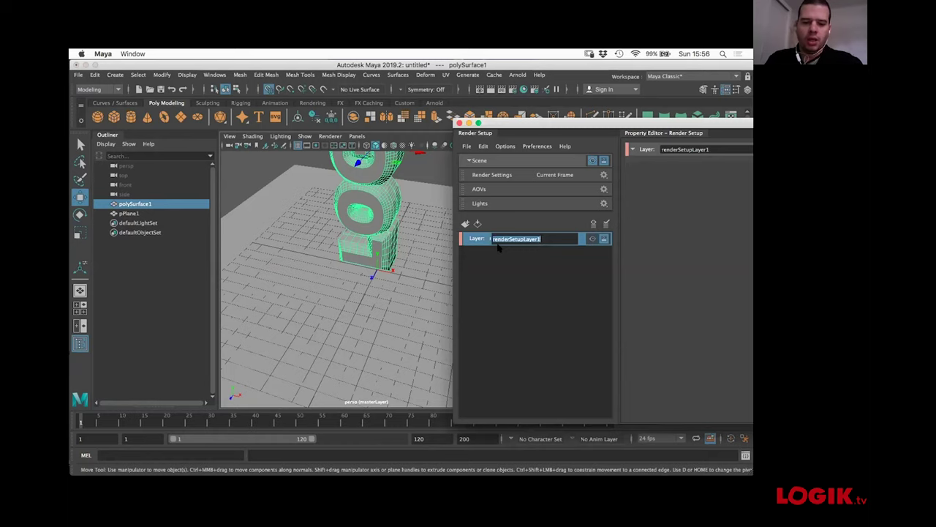
text(sig)
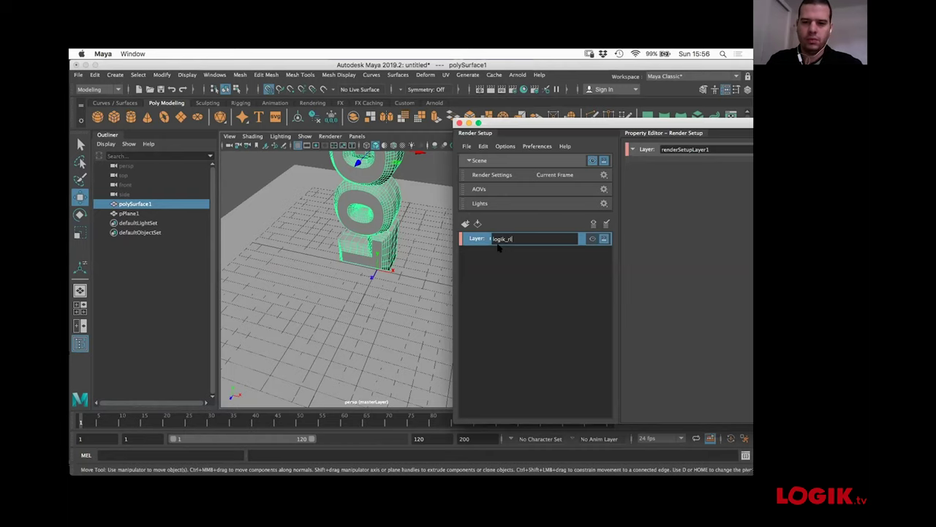
key(Return)
drag(555, 128, 501, 108)
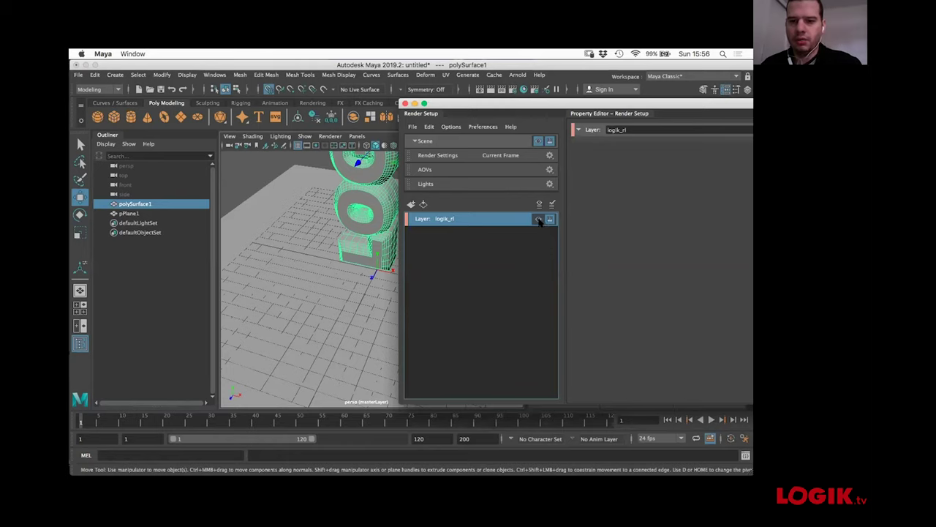
click(538, 220)
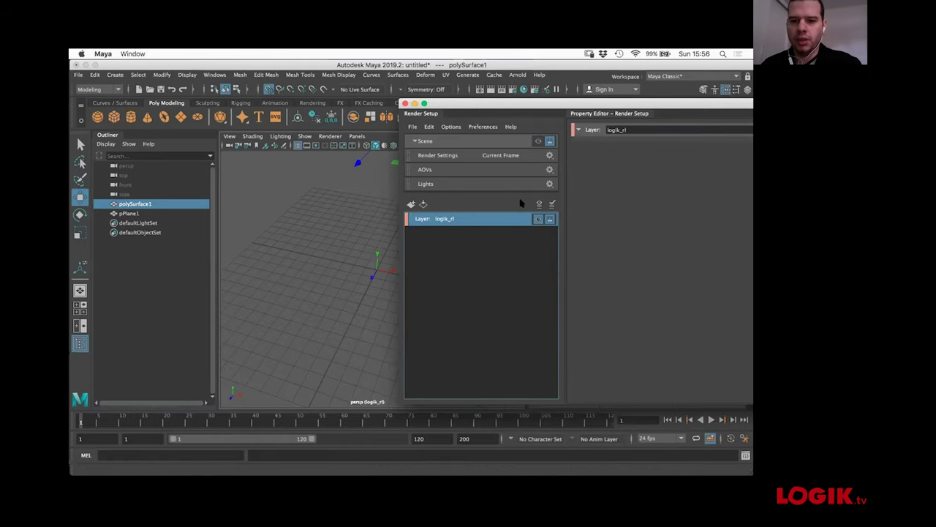
- Create a collection named logik inside the logik_rl render layer
right_click(437, 221)
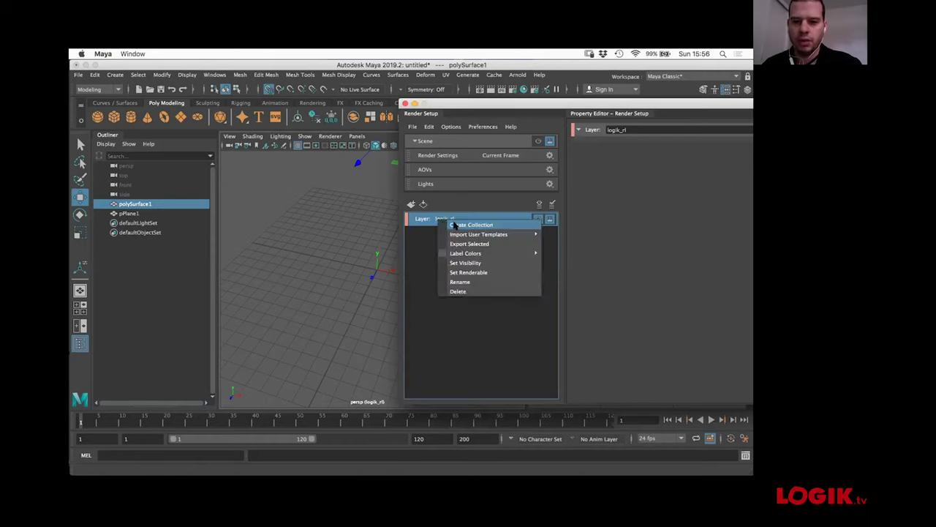
click(456, 224)
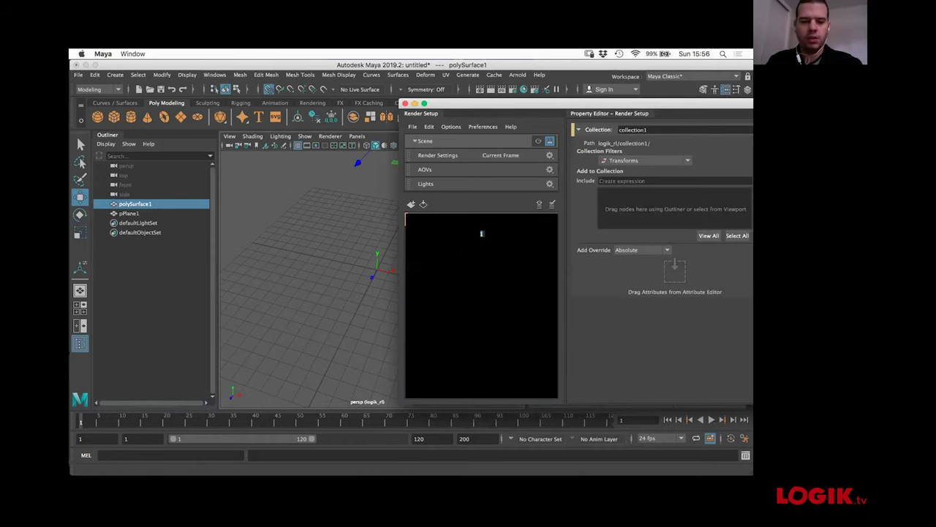
text(logik)
key(Return)
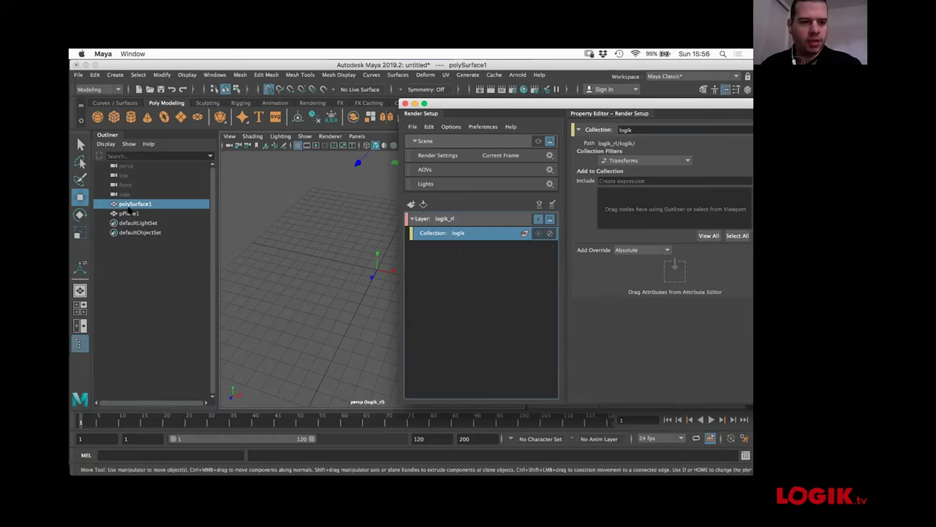
- Add only the logo text mesh polySurface1 to the logik collection
drag(128, 206, 455, 232)
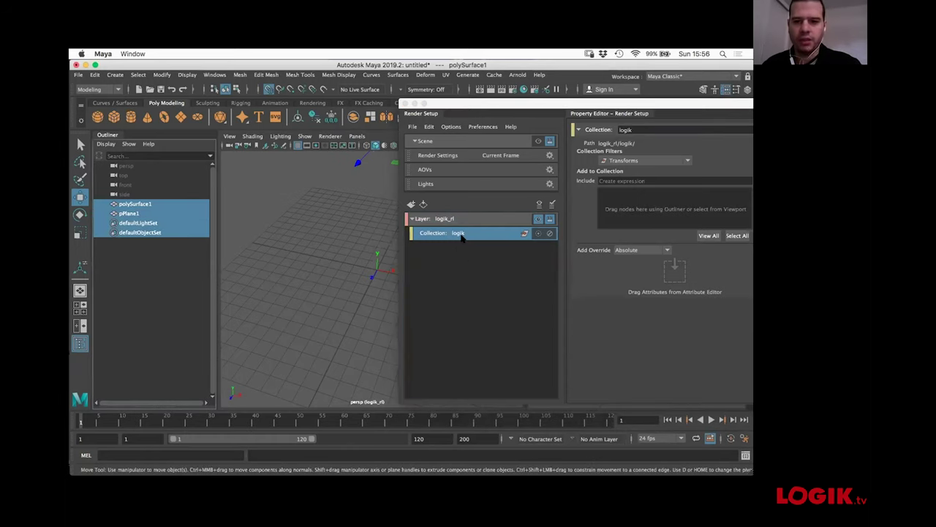
click(134, 204)
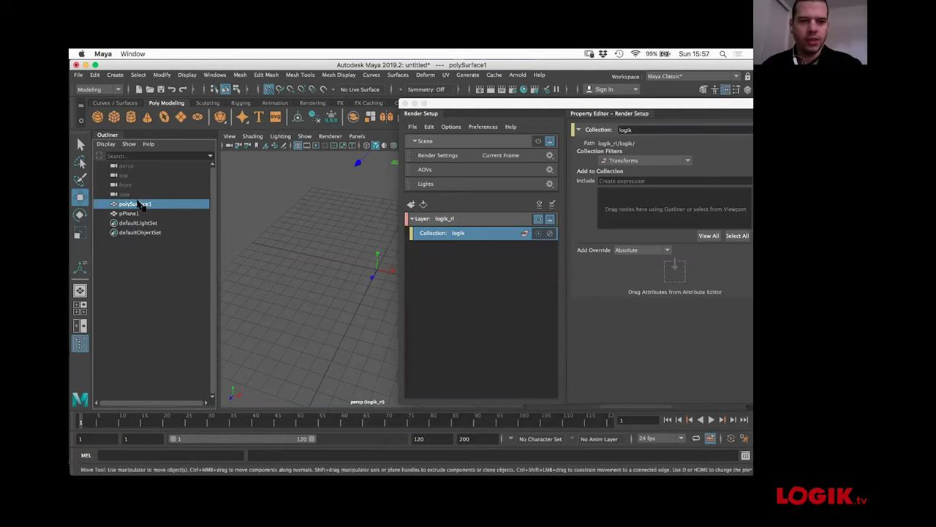
drag(585, 104, 557, 108)
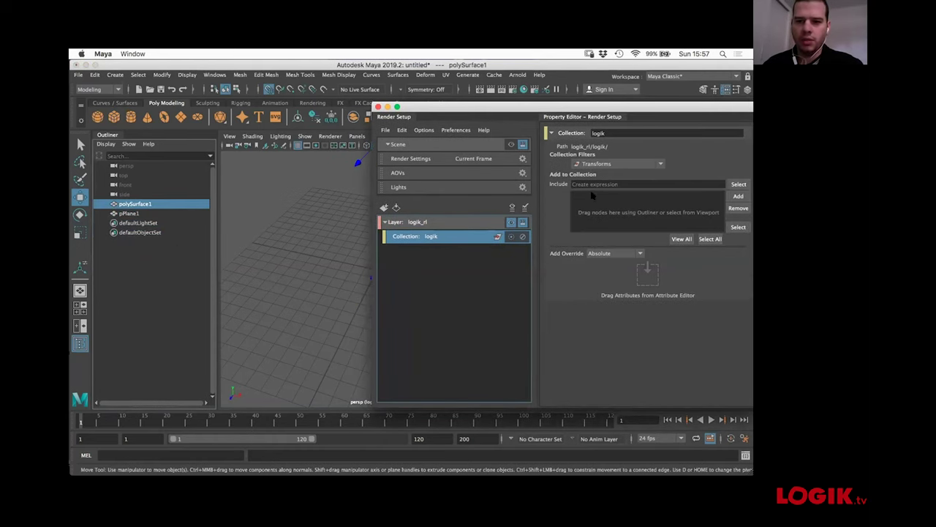
click(129, 204)
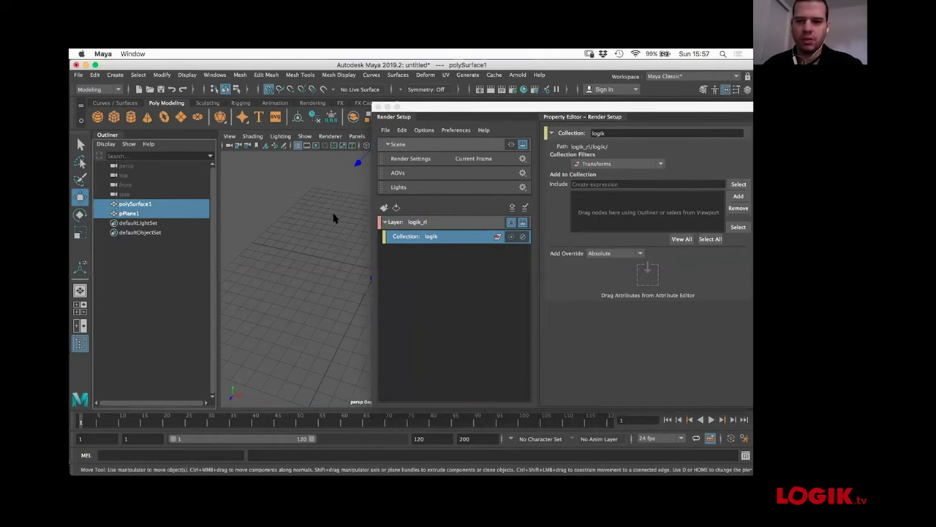
drag(133, 208, 208, 233)
click(194, 242)
double_click(136, 204)
drag(136, 204, 650, 214)
- Add another render layer named floor_rl in Render Setup
drag(431, 110, 498, 83)
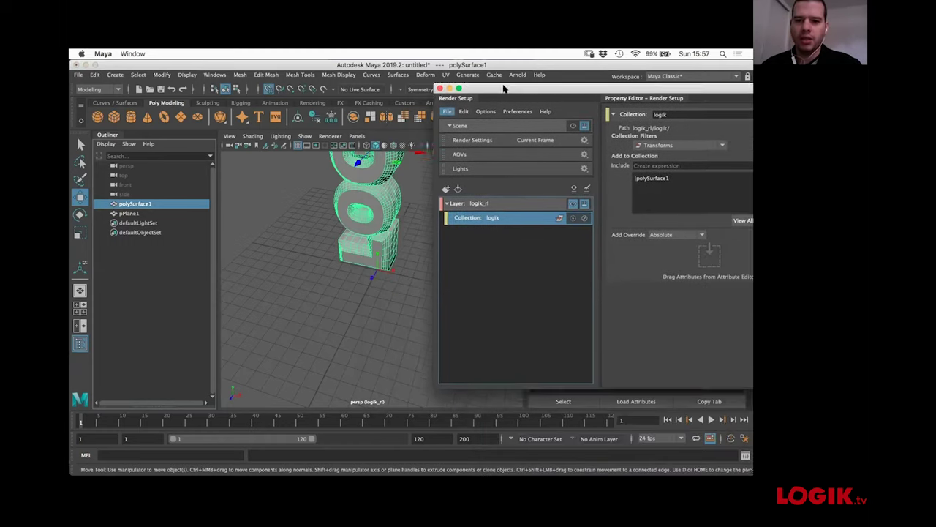
click(439, 182)
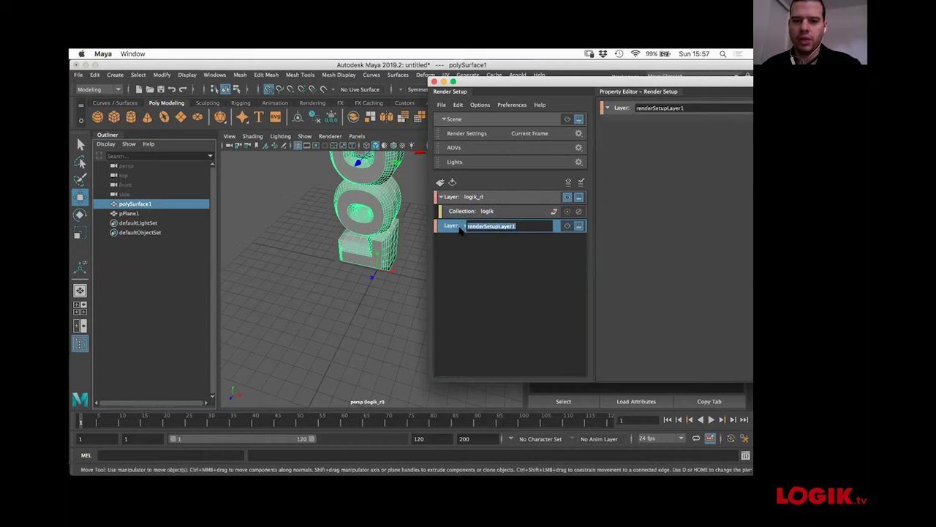
text(r_rl)
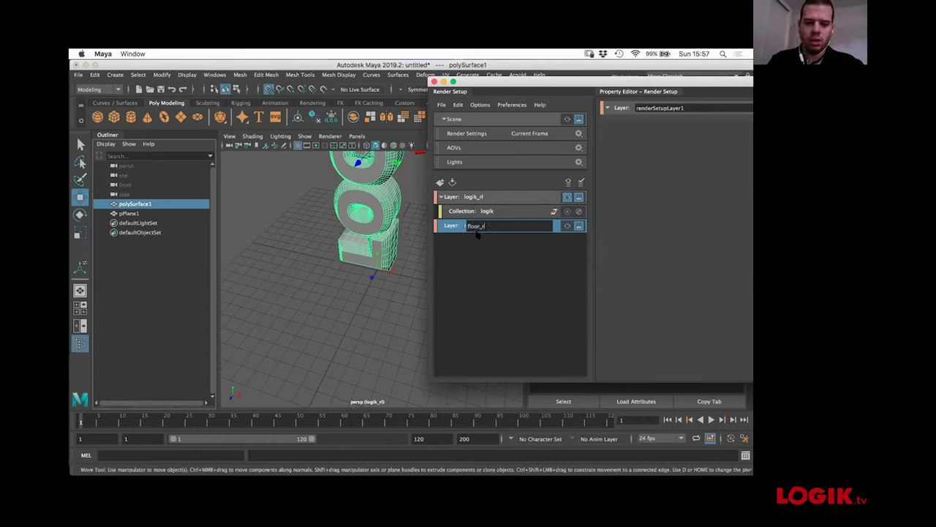
key(Return)
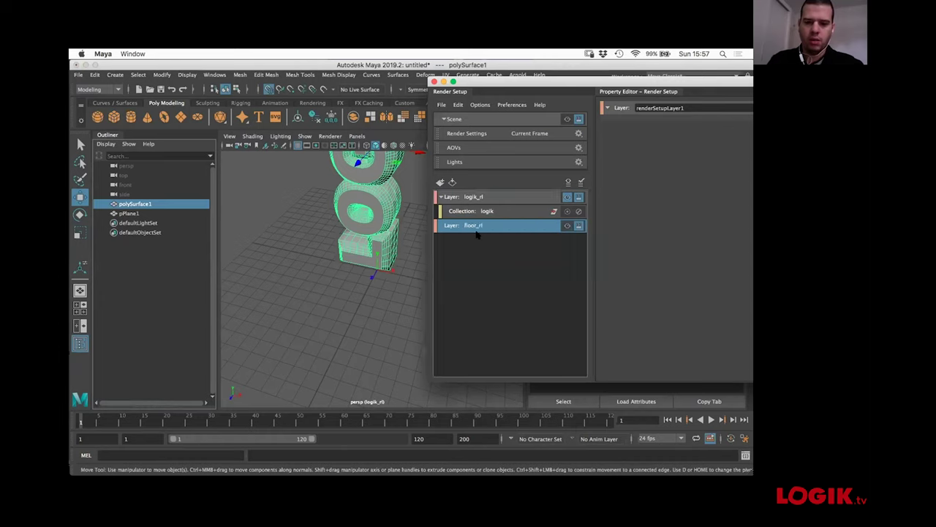
- Create a collection named floor_geo inside the floor_rl layer and add the floor plane pPlane1 to it
right_click(472, 233)
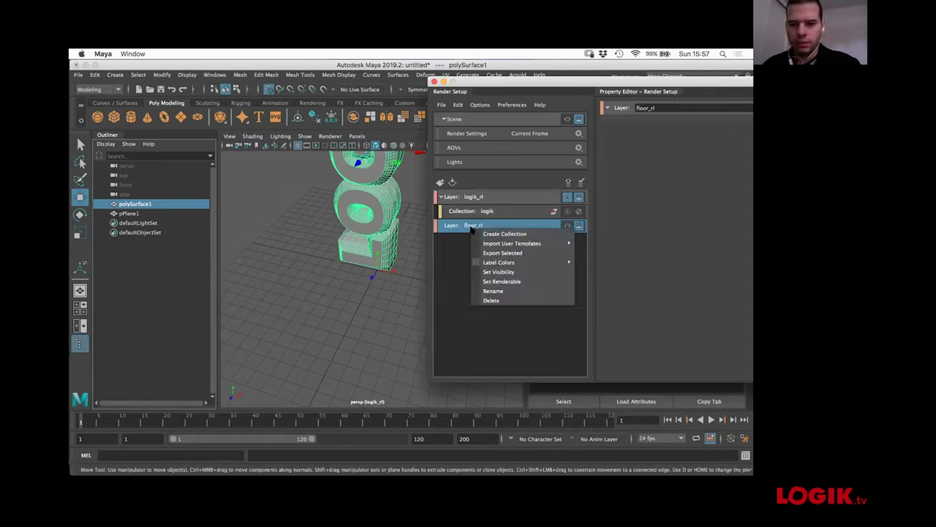
click(486, 235)
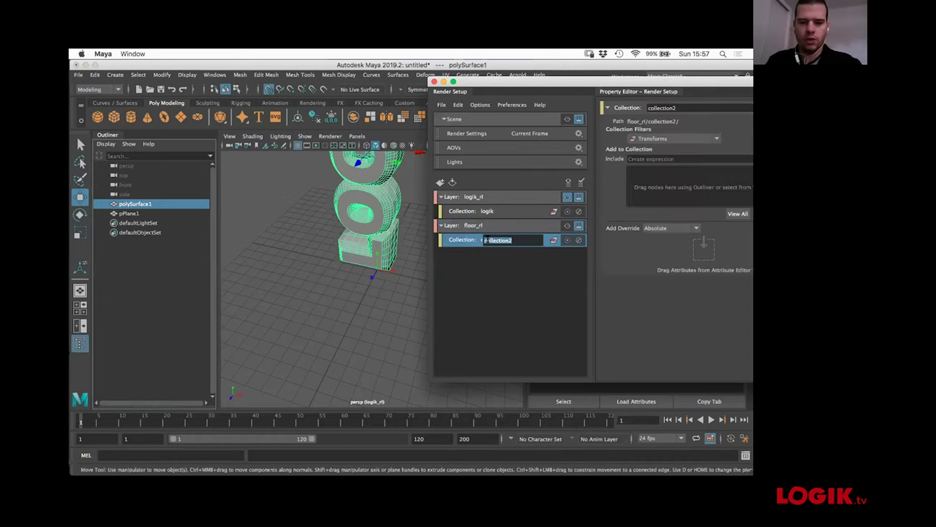
text(flo)
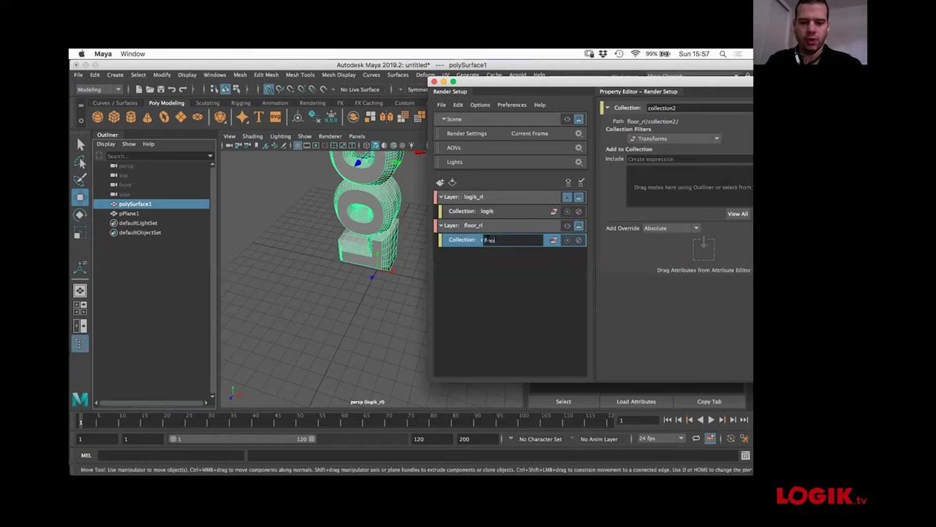
key(Return)
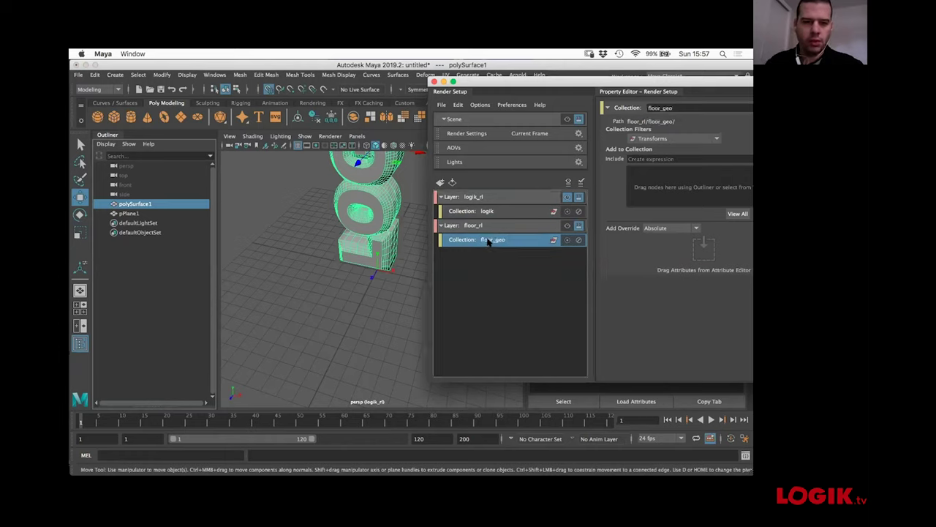
click(129, 213)
drag(644, 186, 659, 185)
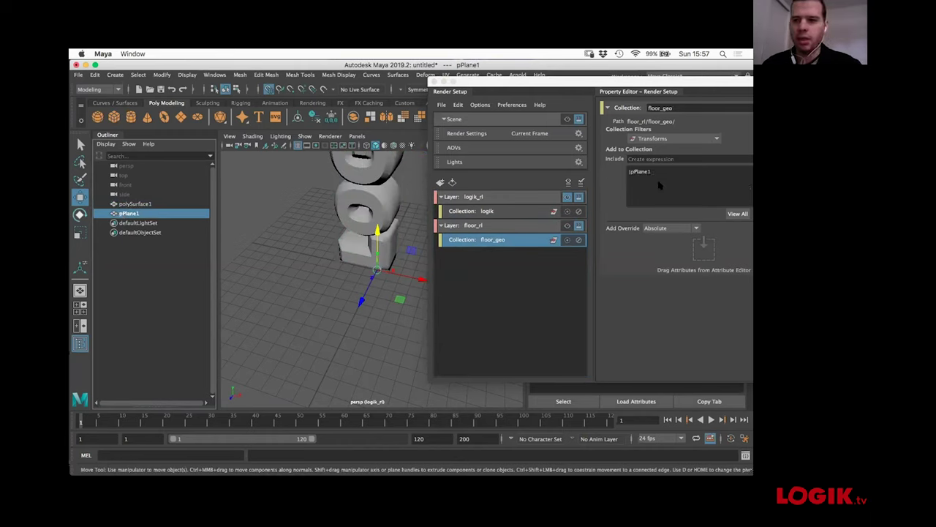
- Make floor_rl the visible render layer so the viewport isolates the floor plane
drag(607, 82, 592, 87)
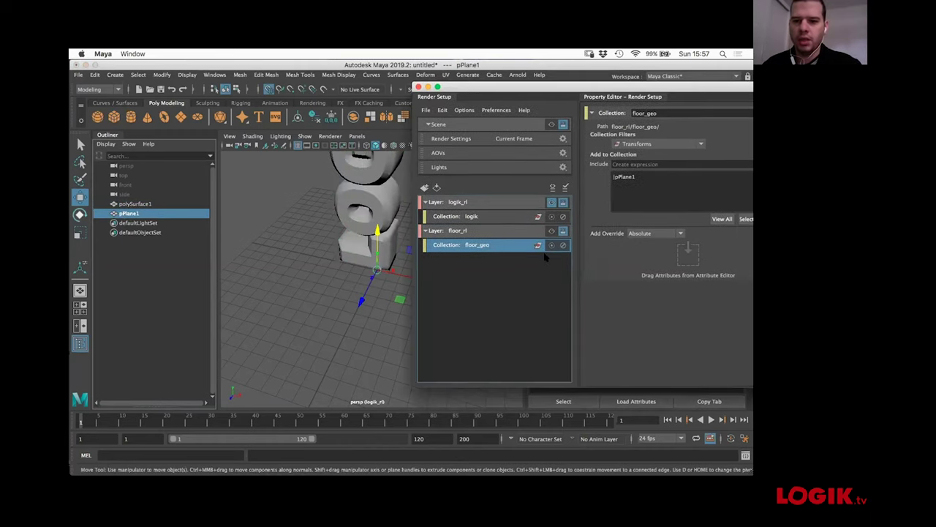
click(552, 231)
drag(503, 89, 498, 96)
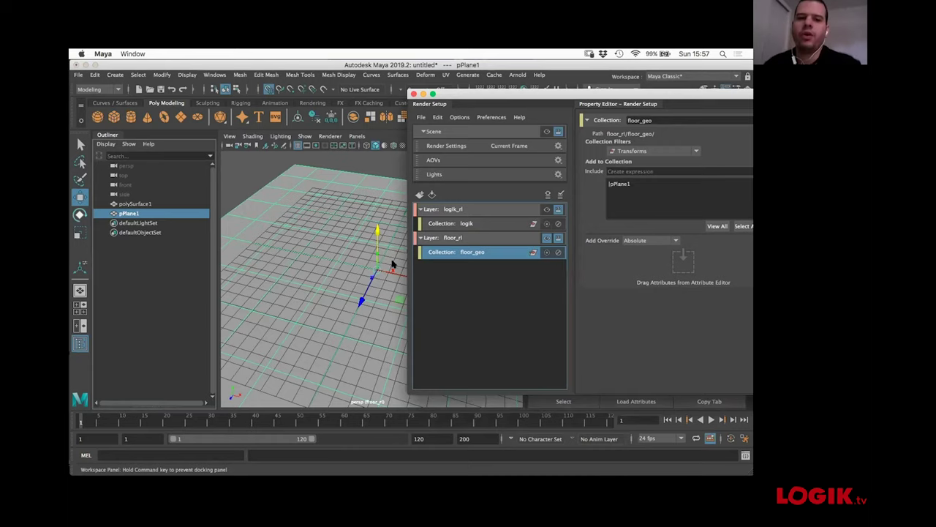
- Switch to Flame and examine how the separate reflection, shadow and AO render-layer clips feed the Batch comp, including the specular_tes_wet group
key(super+Tab)
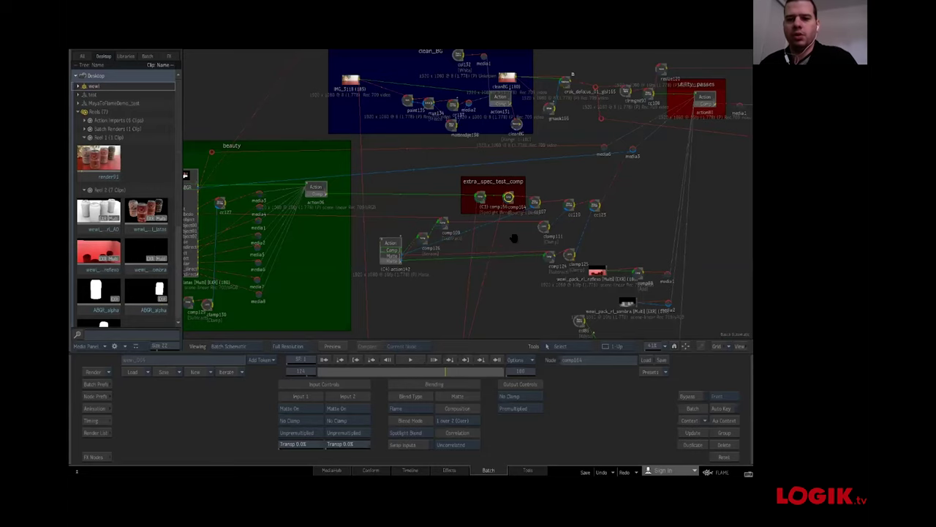
middle_drag(390, 194, 257, 147)
click(465, 224)
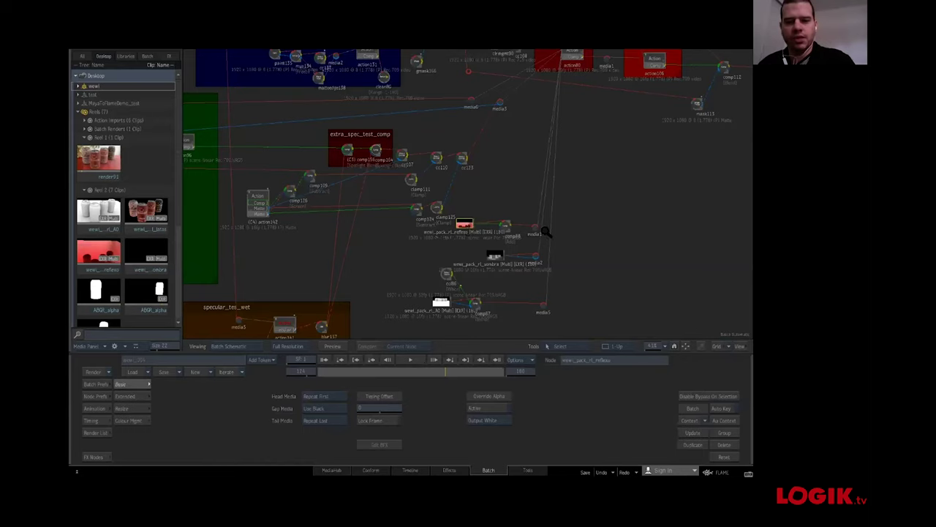
scroll(545, 233, up, 2)
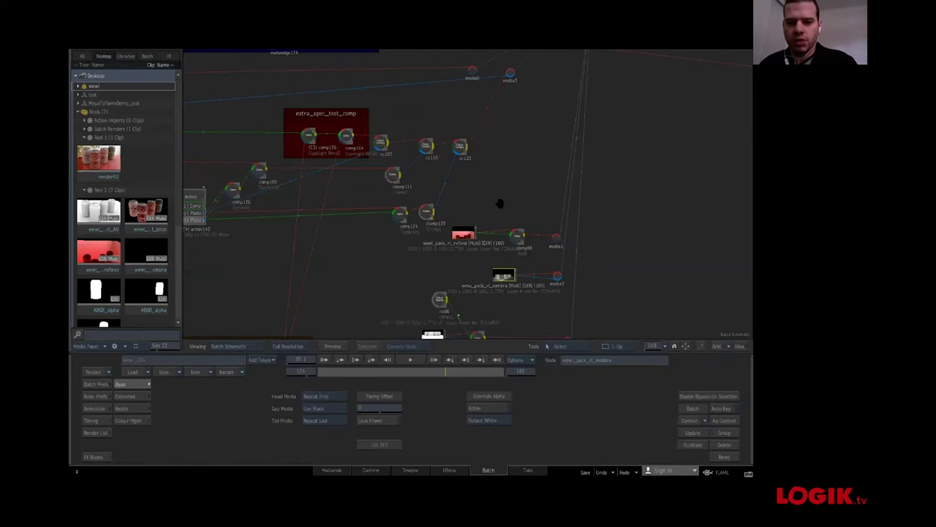
middle_drag(499, 202, 512, 145)
click(445, 280)
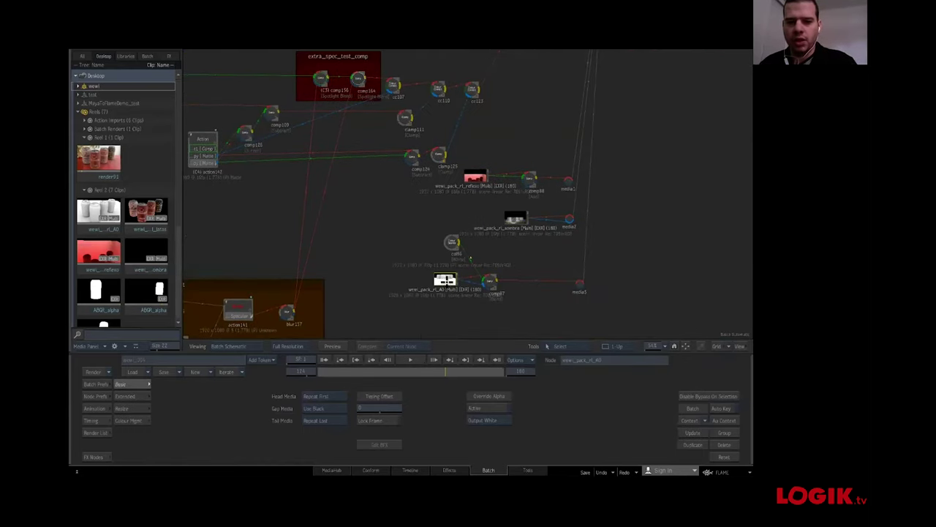
middle_drag(468, 236, 476, 272)
middle_drag(446, 224, 415, 214)
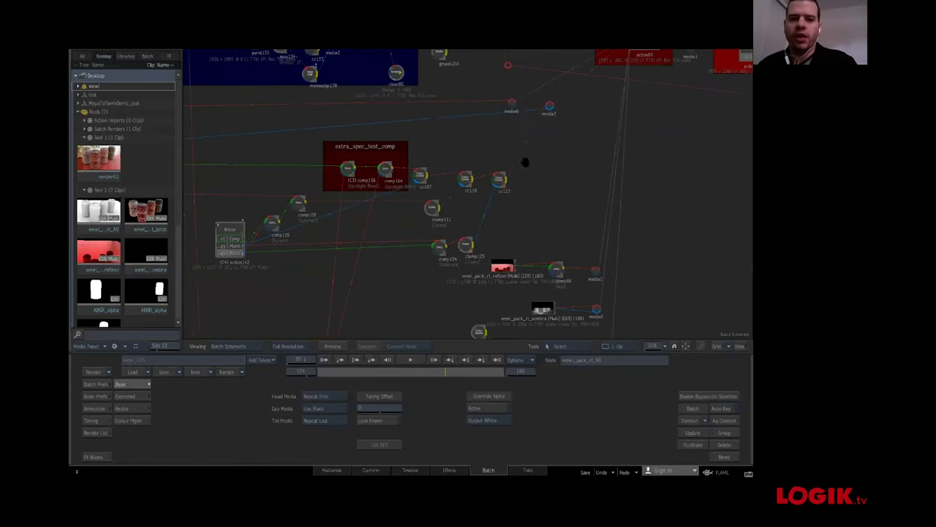
middle_drag(525, 161, 428, 188)
middle_drag(401, 241, 504, 167)
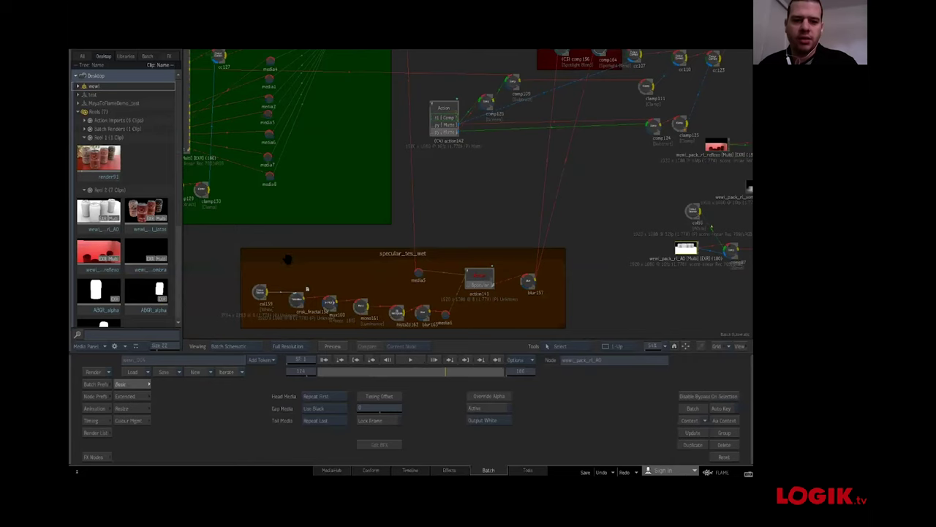
middle_drag(265, 258, 275, 252)
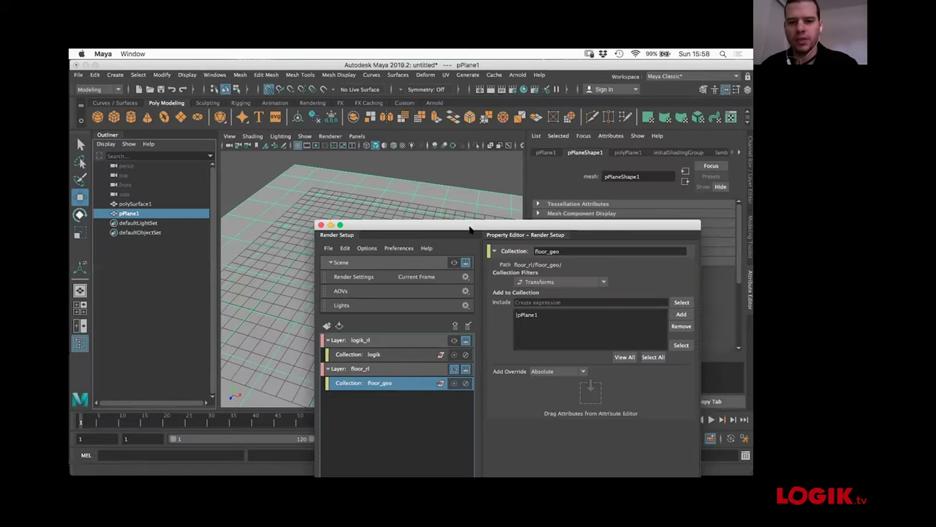
- Back in Maya, add a third render layer named logik_matte in Render Setup
drag(471, 230, 455, 137)
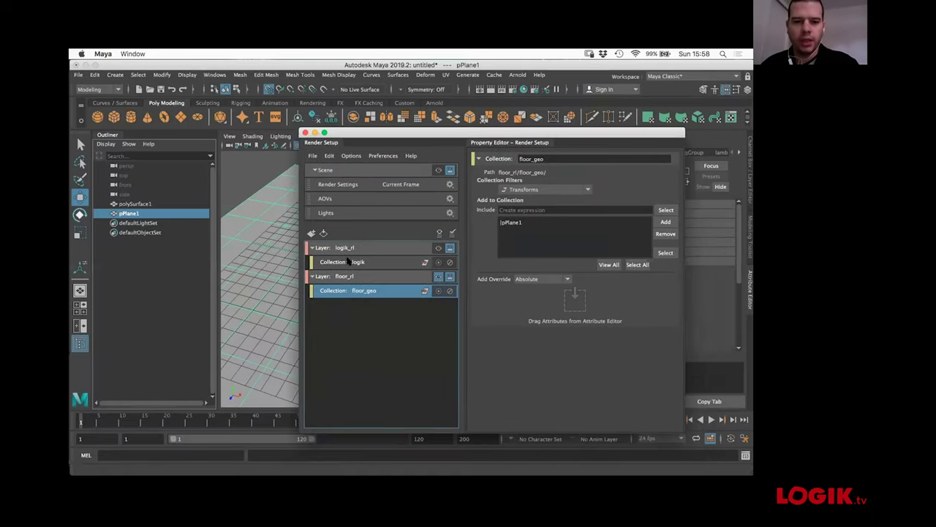
click(360, 262)
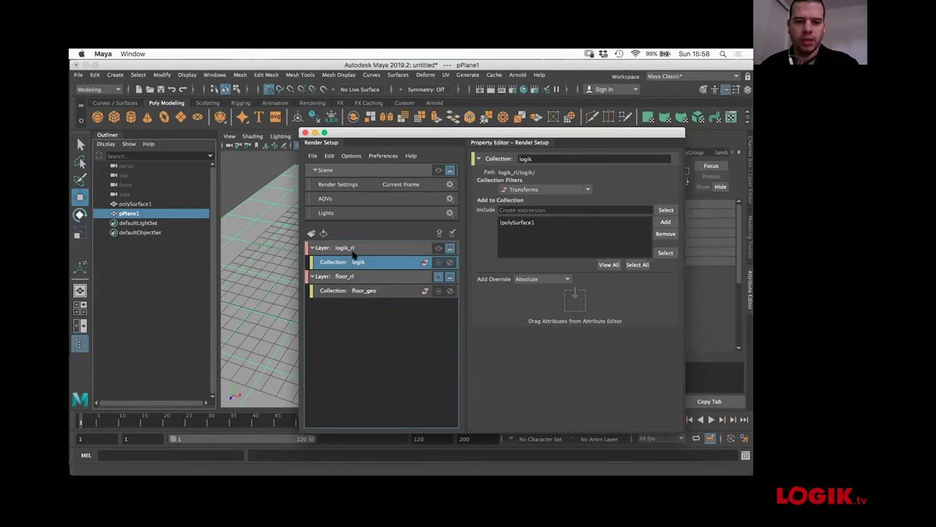
click(352, 250)
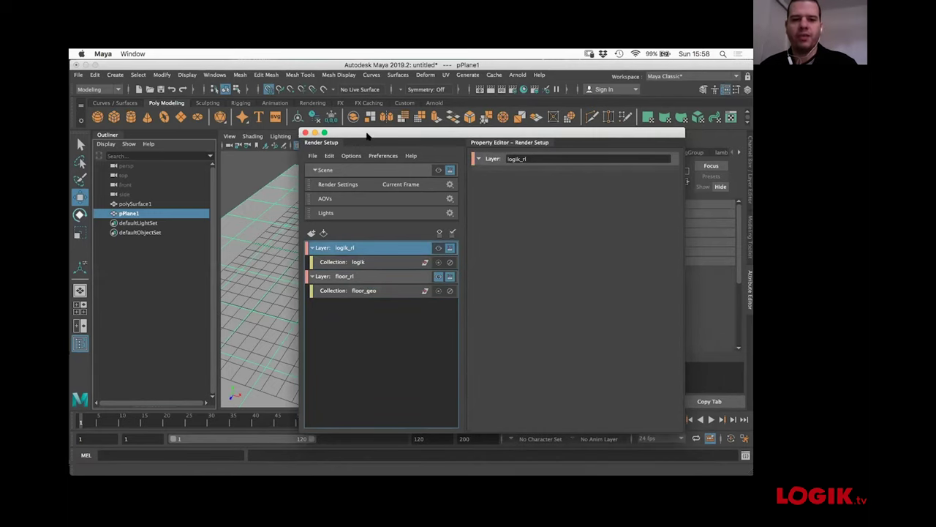
drag(368, 136, 435, 142)
click(378, 238)
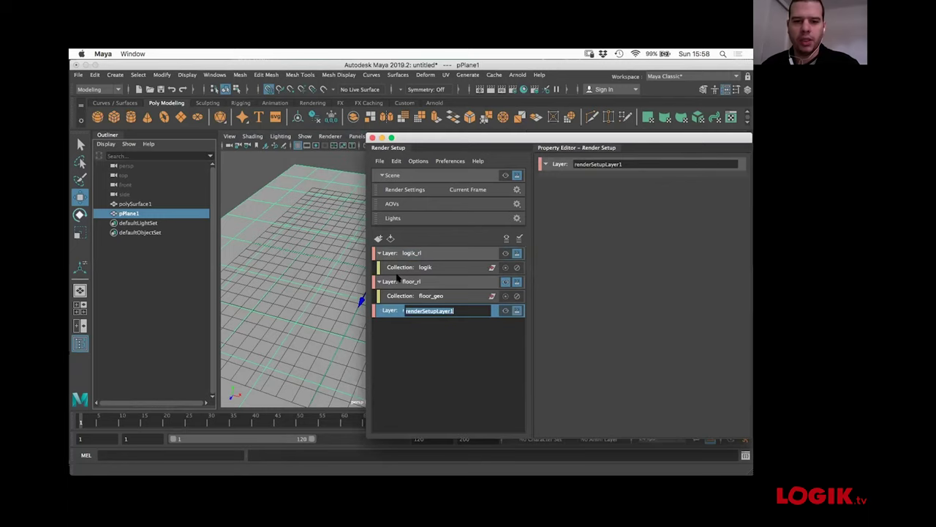
text(logik)
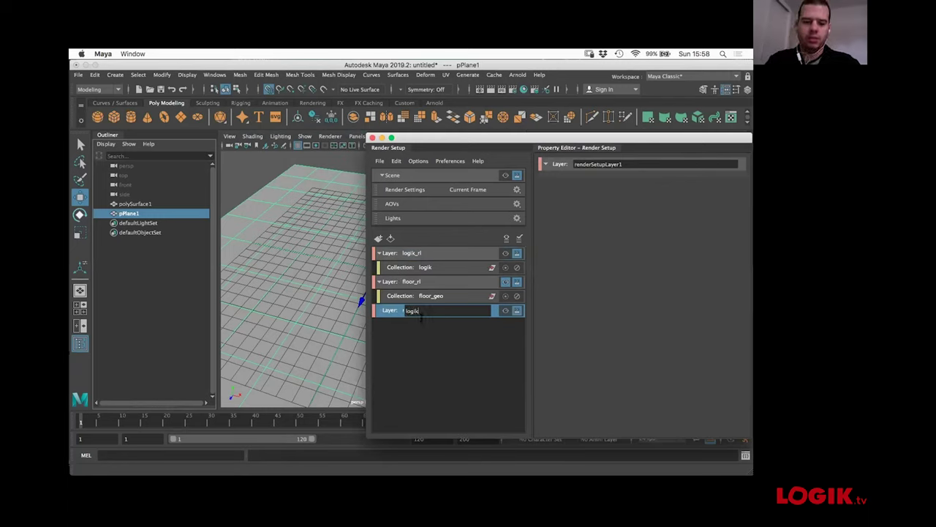
text(_matte)
key(Return)
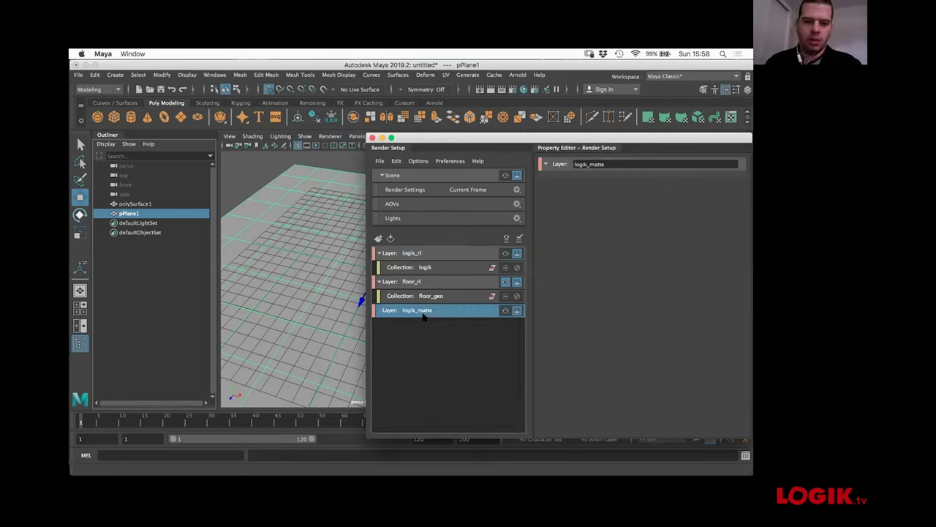
- Create a collection named logik_geo inside the logik_matte layer and add the logo mesh polySurface1 to it
right_click(424, 312)
click(433, 316)
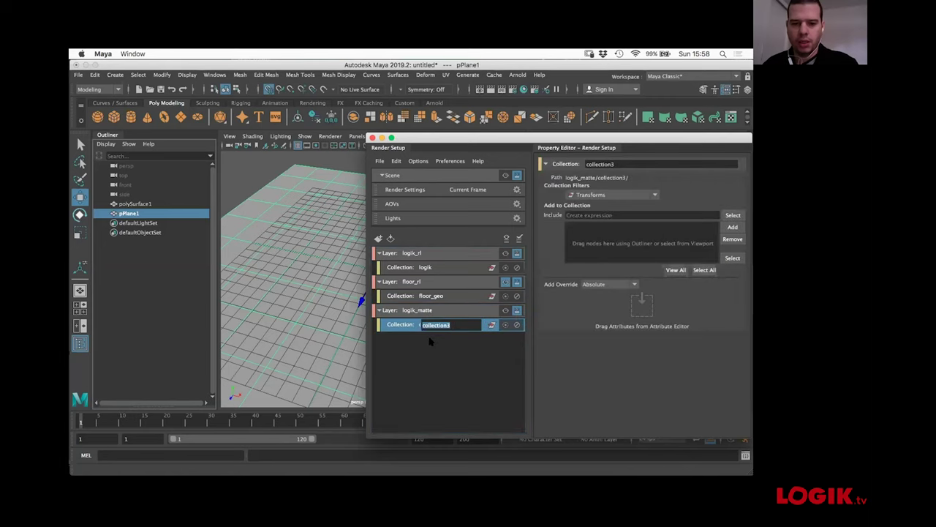
text(logik_geo)
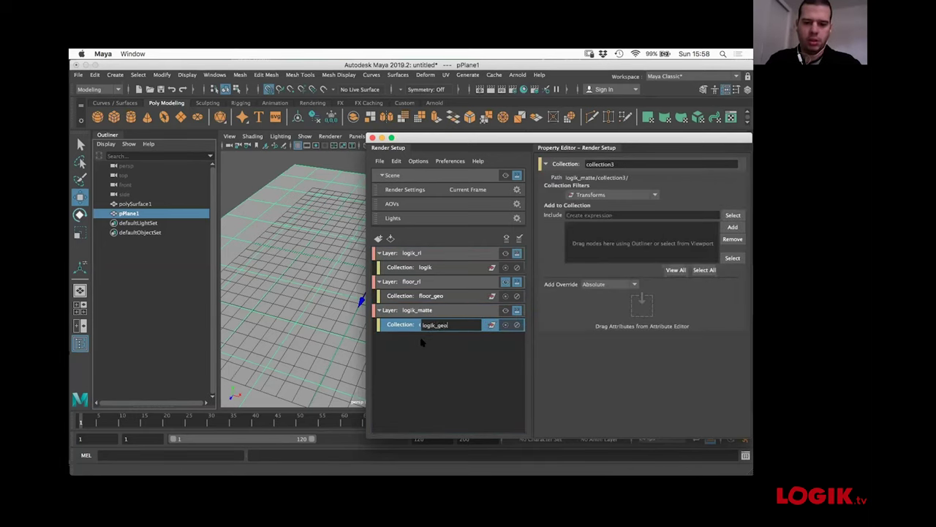
key(Return)
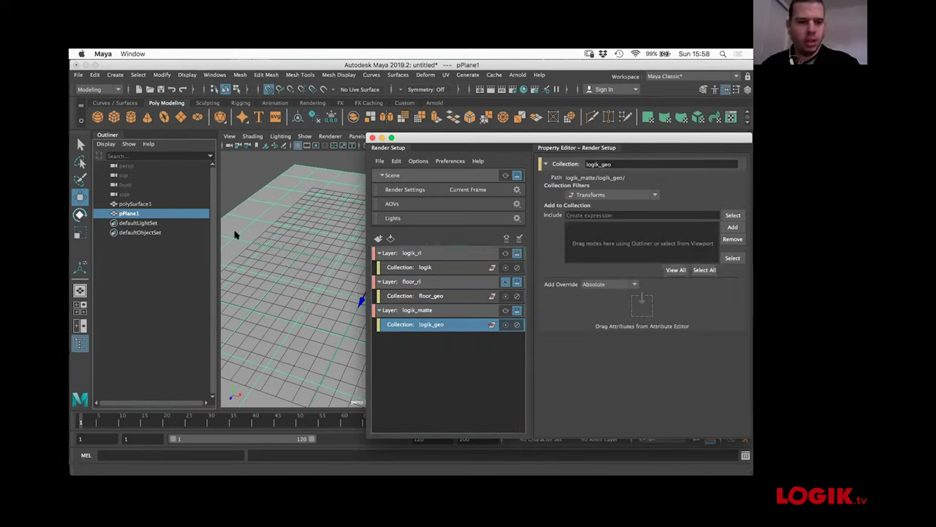
click(133, 203)
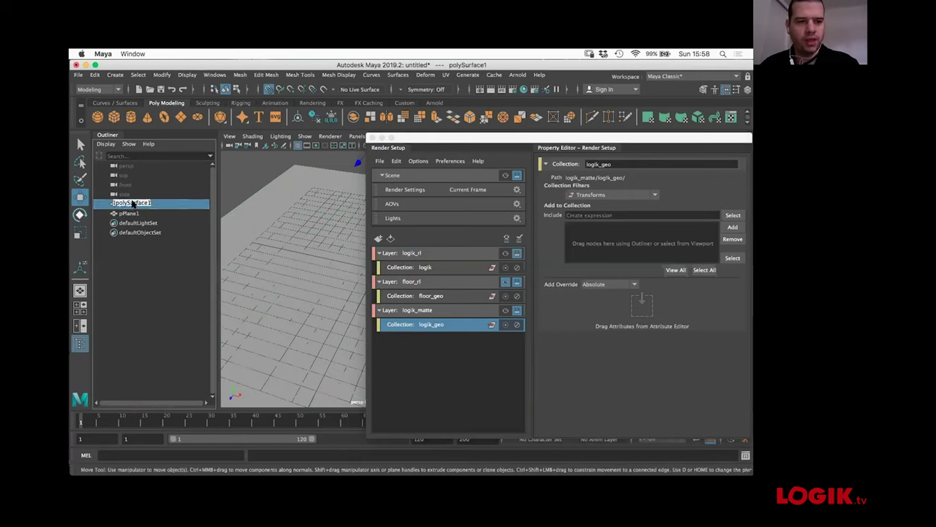
drag(400, 232, 659, 243)
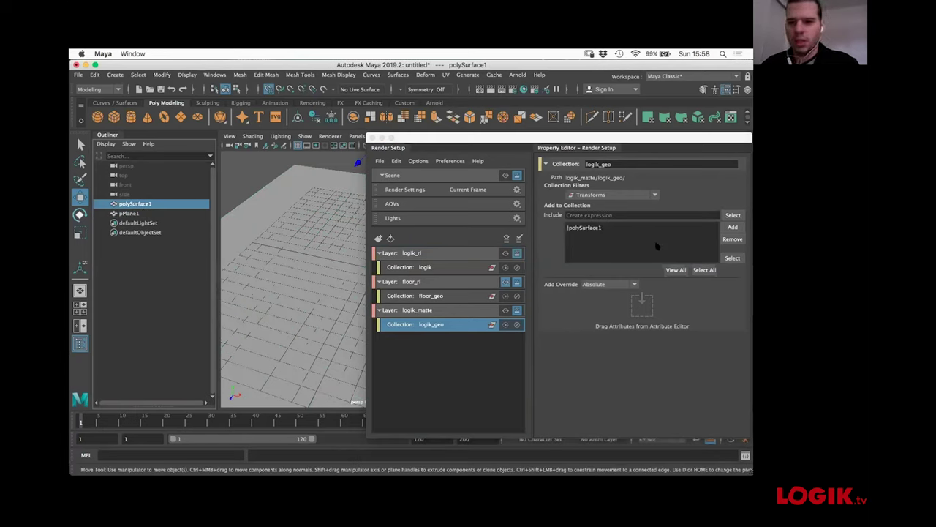
- Create a shader override on the logik_geo collection, keeping its default name
right_click(424, 327)
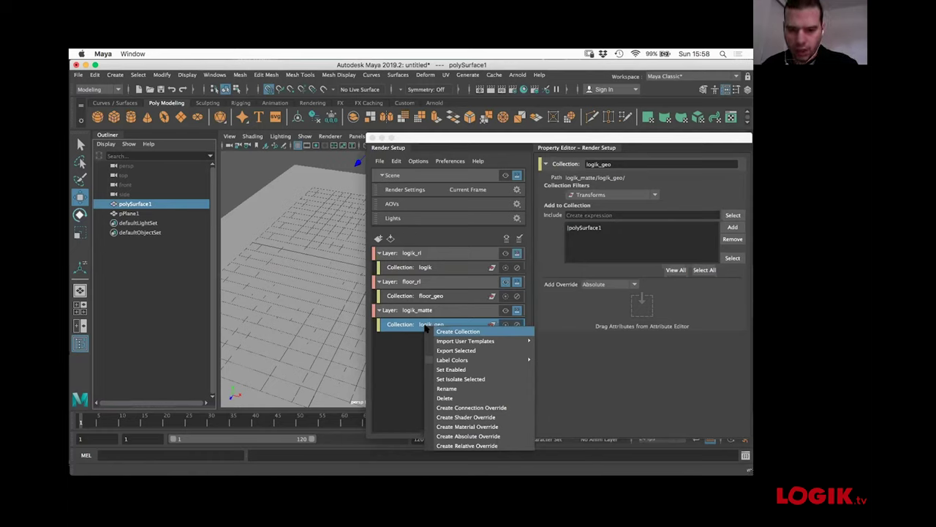
click(457, 418)
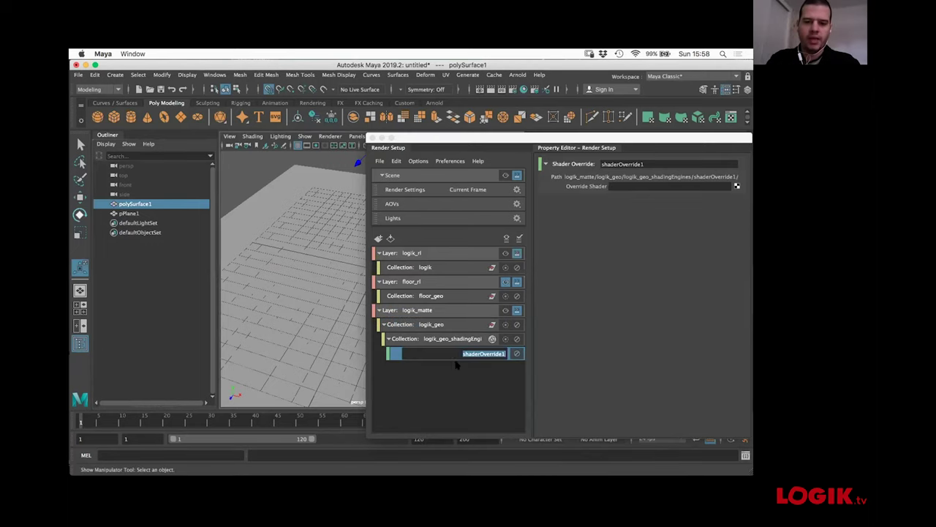
key(e)
click(483, 362)
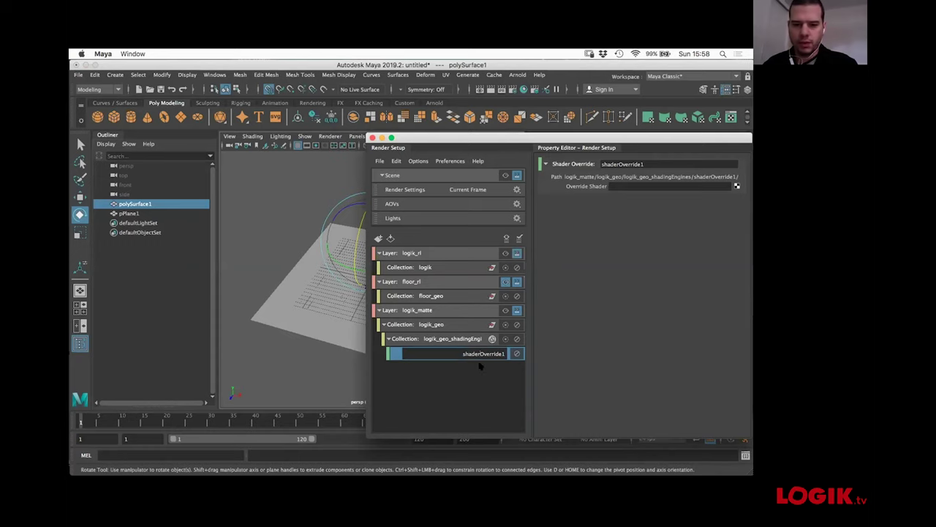
click(485, 354)
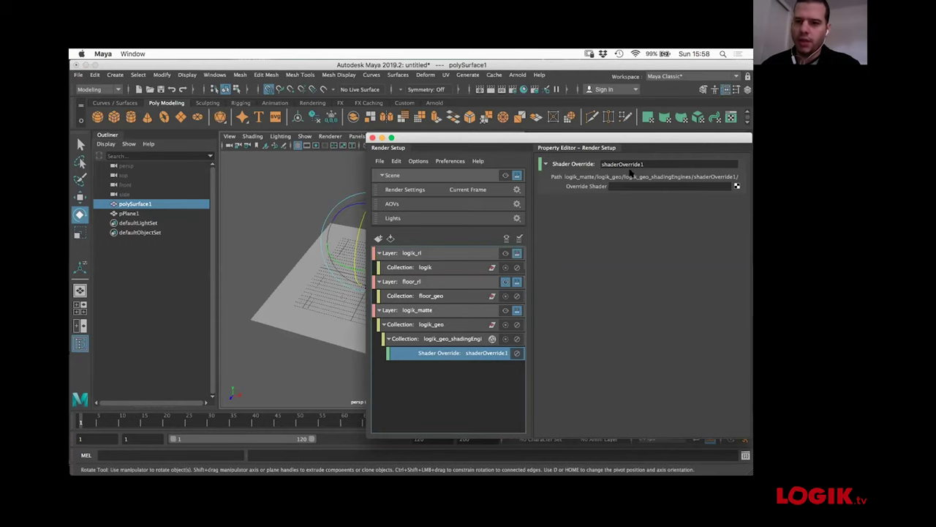
- Create a new Surface Shader and assign it as the override shader of the logik_matte layer's shader override
drag(678, 141, 616, 135)
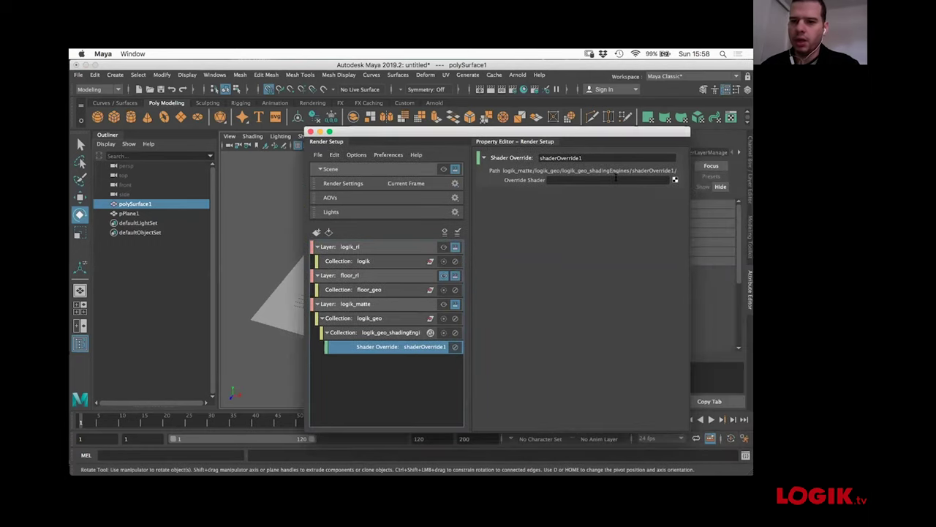
click(675, 180)
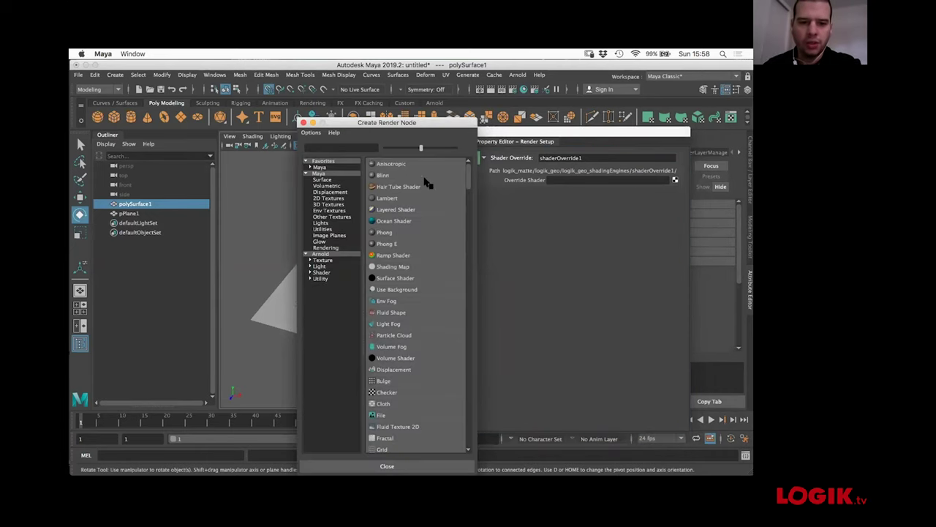
click(331, 150)
text(surface)
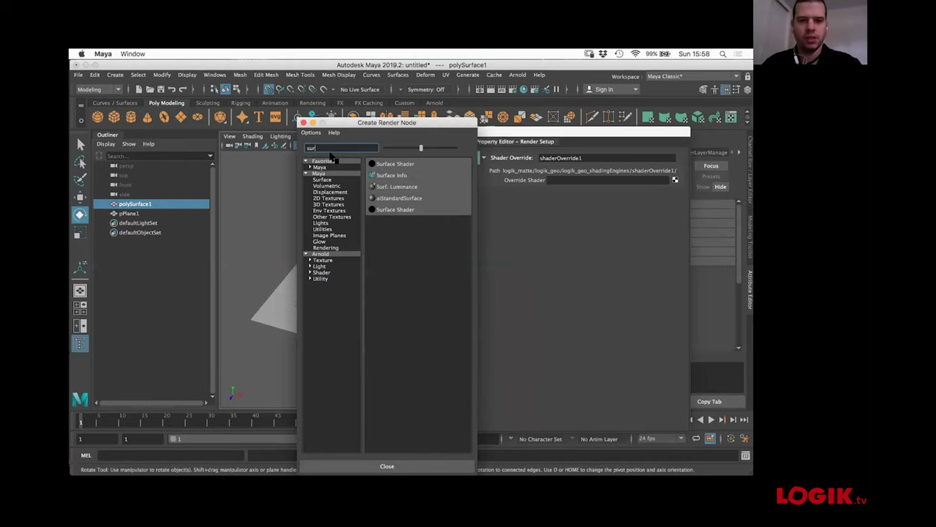
click(409, 166)
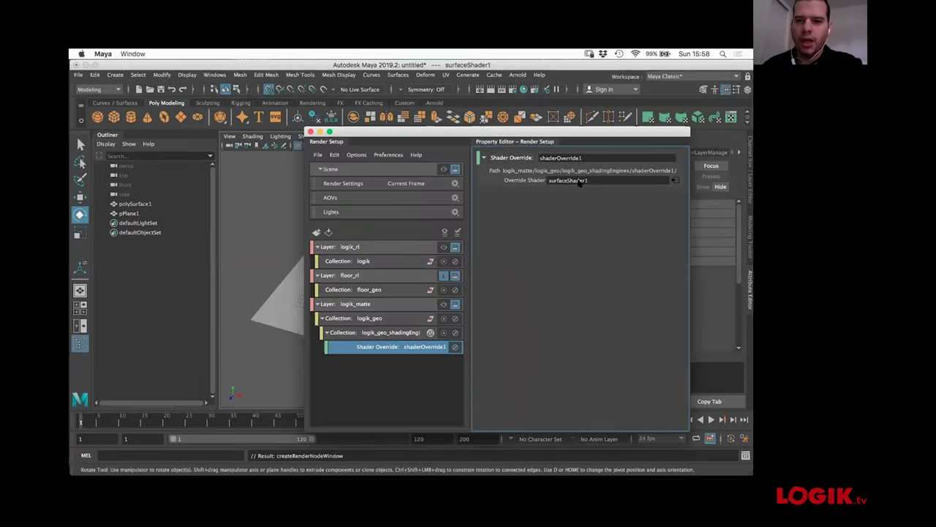
- Make the logik_matte layer the visible render layer to inspect the logo's matte shading in the viewport
drag(476, 139, 613, 160)
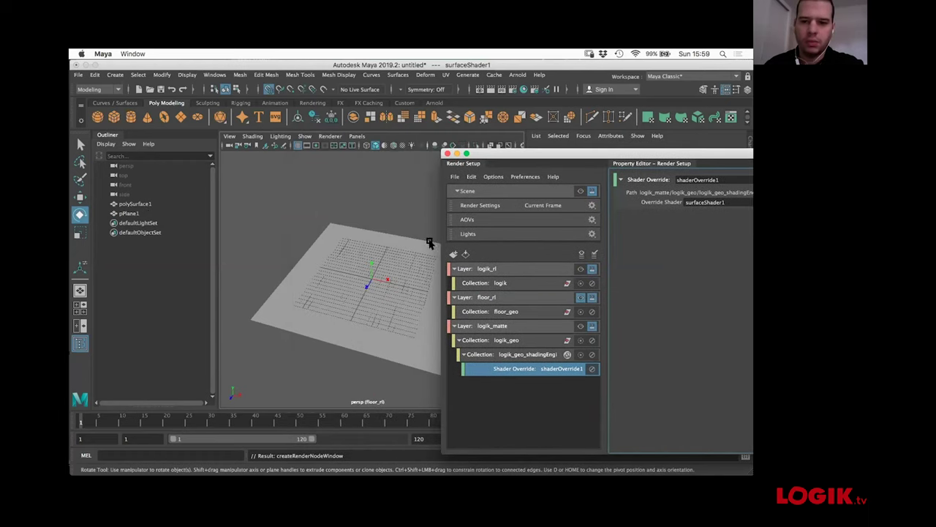
click(580, 326)
drag(504, 154, 496, 154)
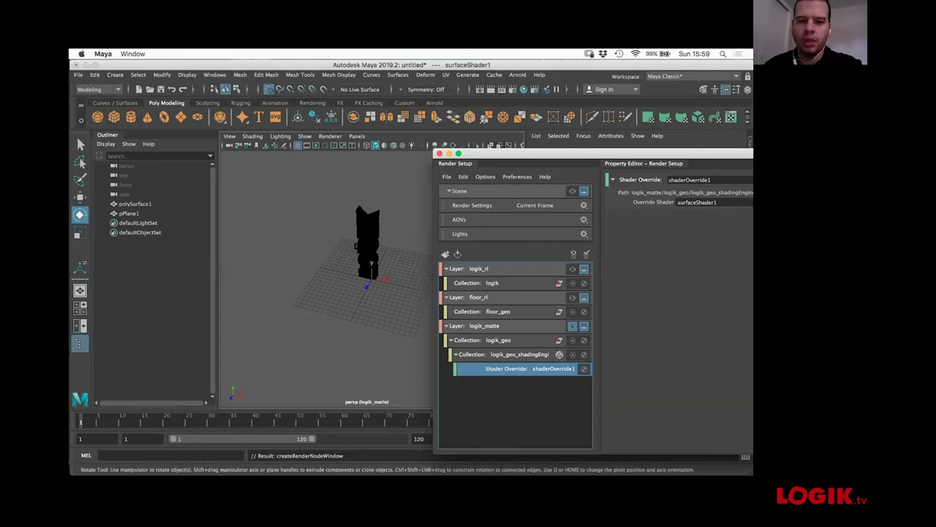
- Switch the visible layer to logik_rl to compare the logo's shading, and show the attributes of the override's surfaceShader1
click(480, 270)
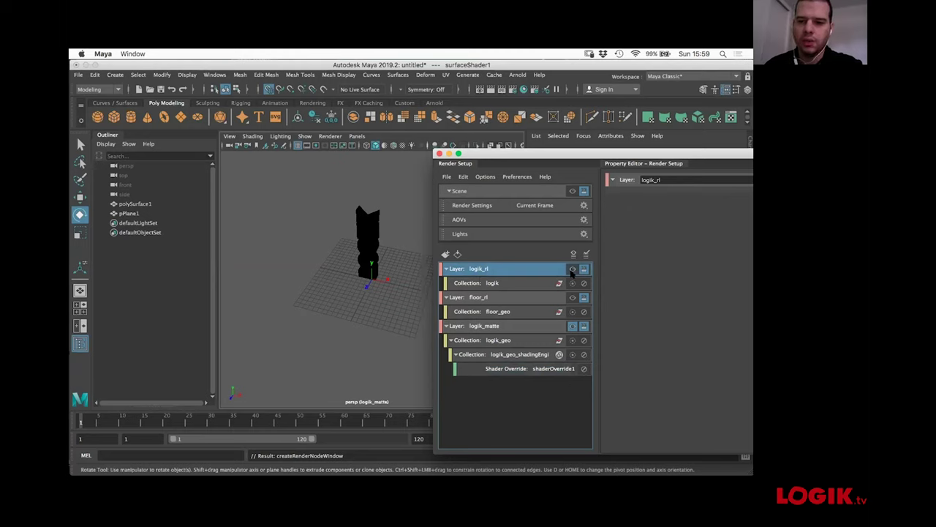
click(527, 370)
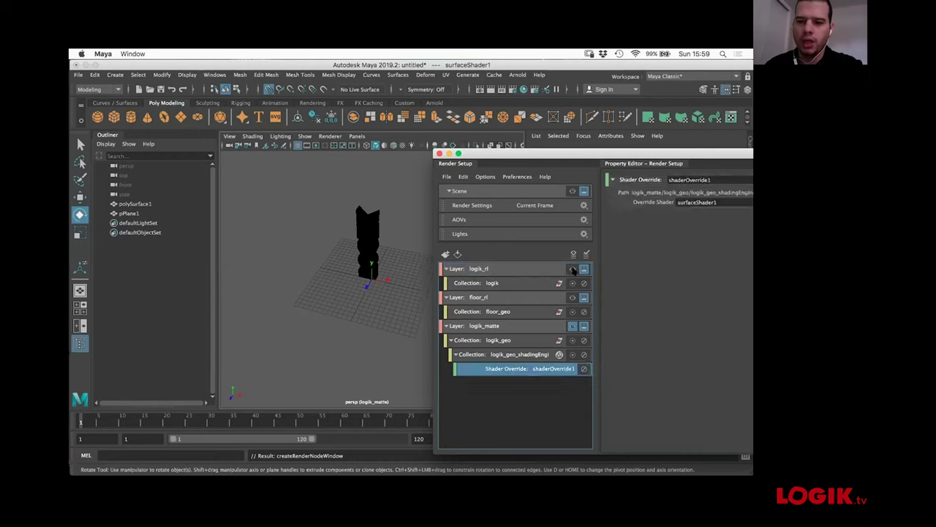
click(572, 269)
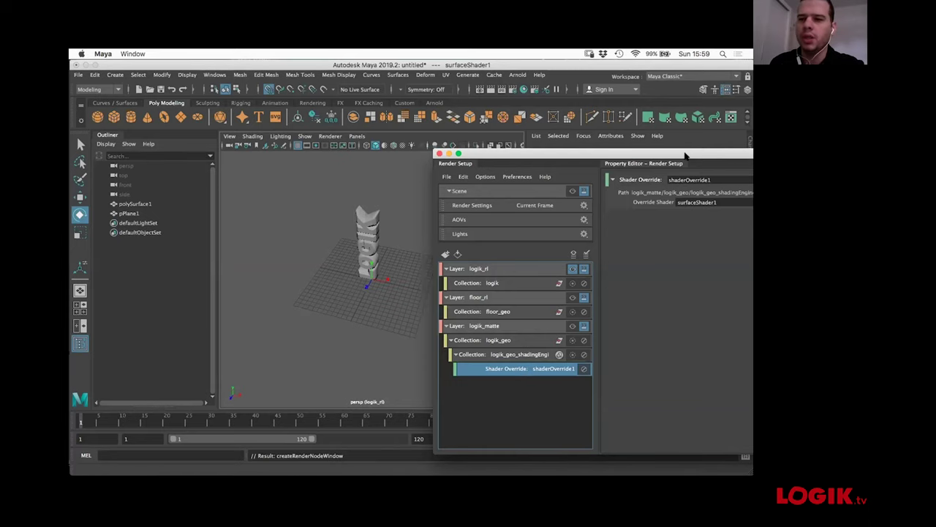
drag(632, 155, 503, 149)
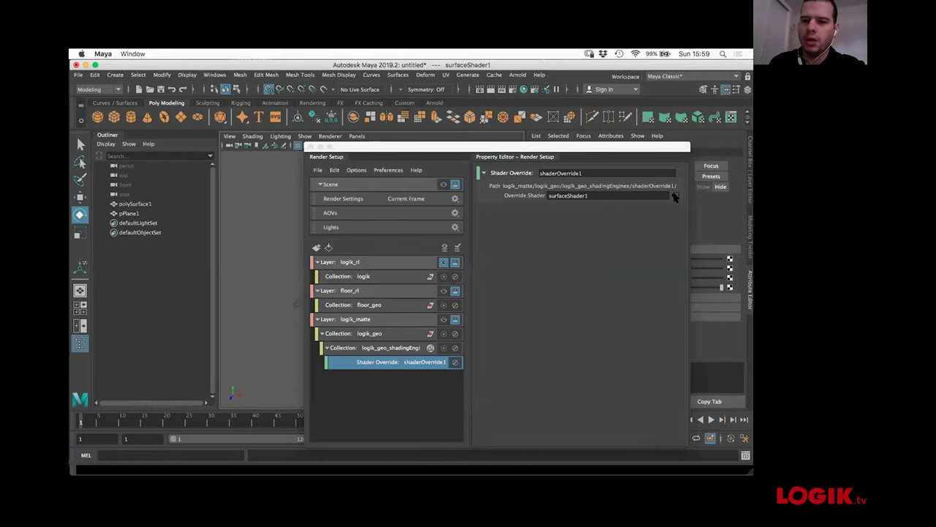
drag(653, 146, 511, 155)
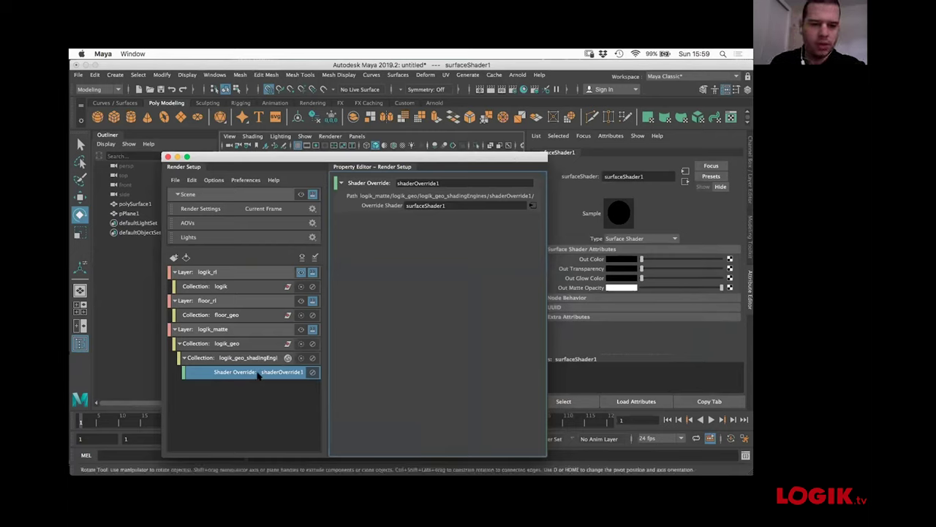
- Delete the surface-shader override from the logik_geo_shadingEngines collection in the logik_matte layer
right_click(279, 371)
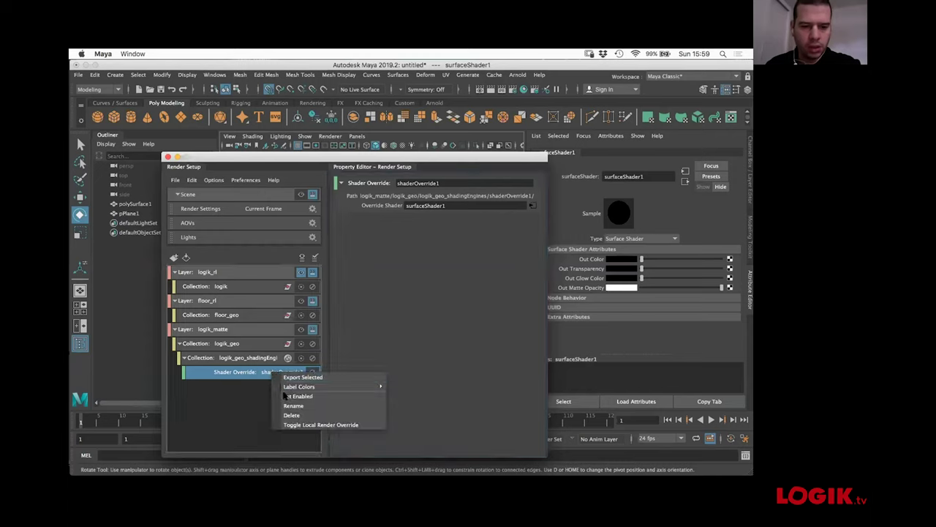
click(287, 416)
right_click(263, 359)
click(276, 356)
click(262, 397)
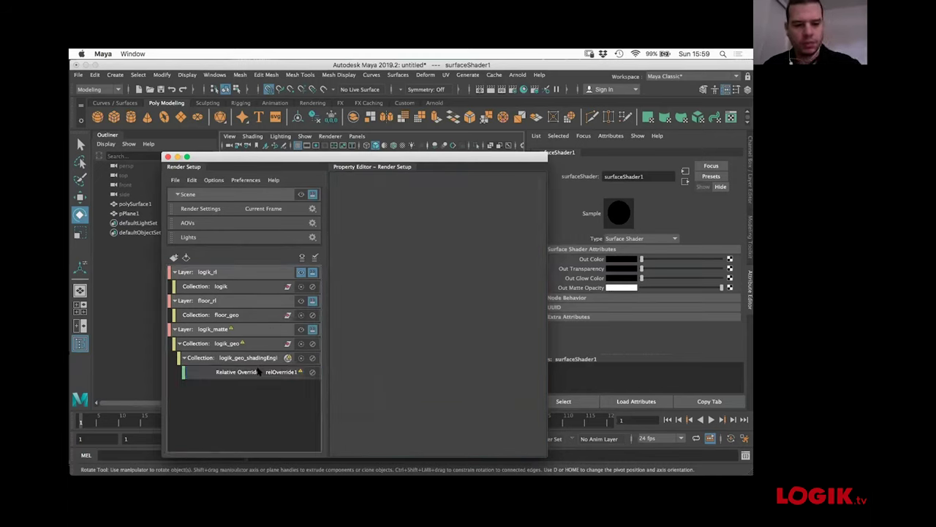
right_click(257, 371)
click(278, 415)
- Create a shader override on the logik_geo_shadingEngines collection and assign it a new aiAmbientOcclusion shader
right_click(258, 357)
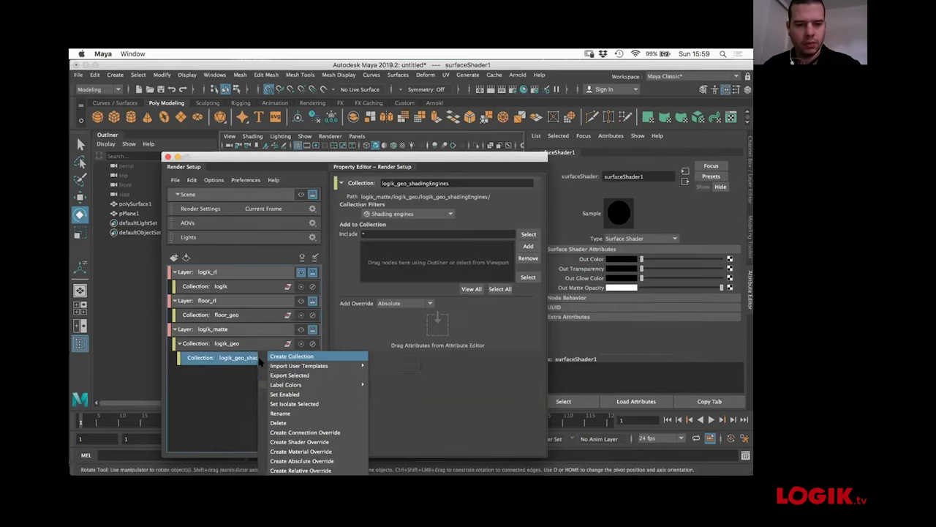
click(299, 442)
click(532, 206)
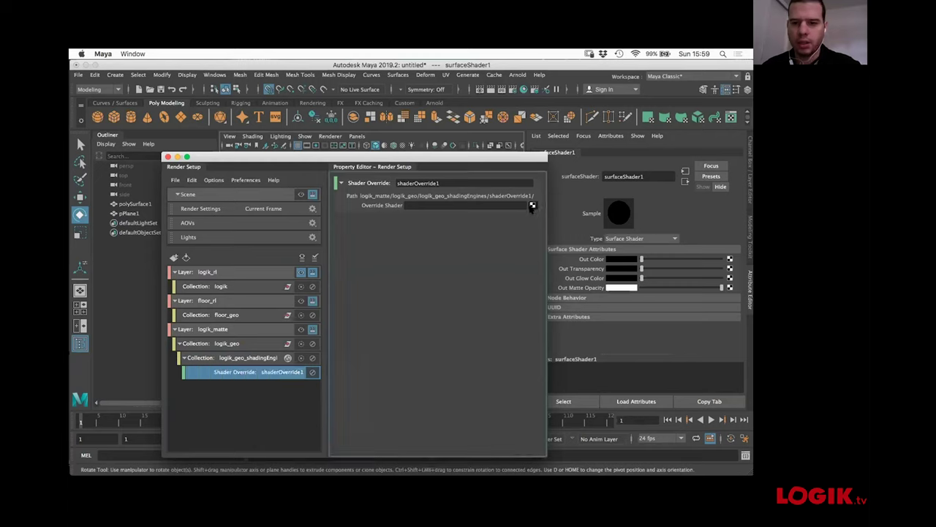
double_click(344, 149)
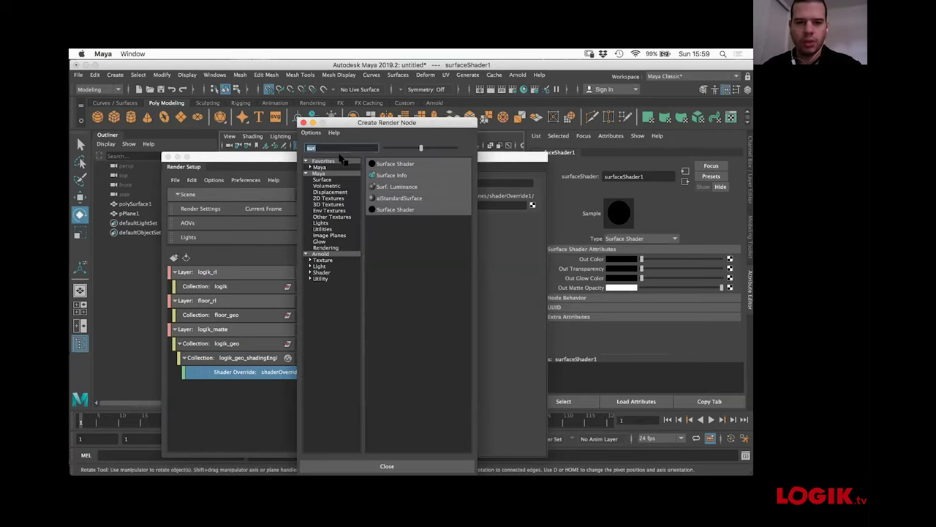
text(am)
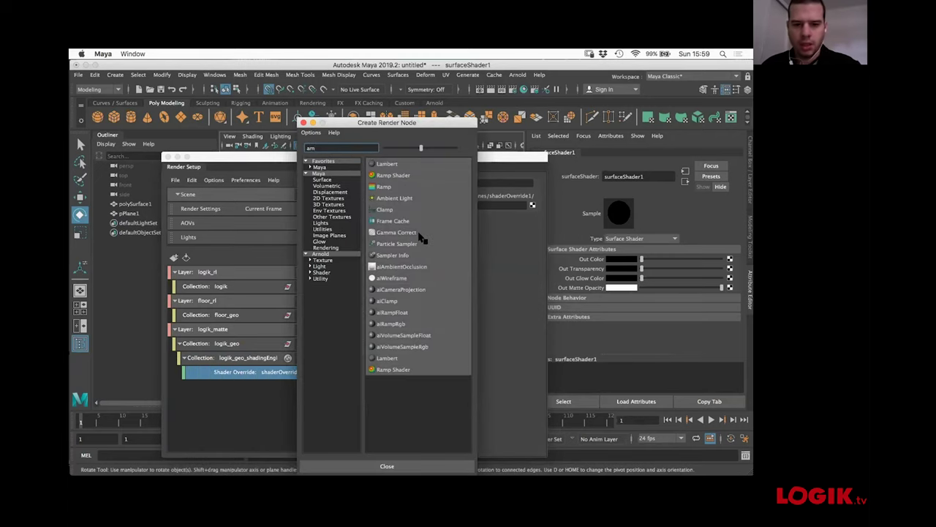
click(395, 267)
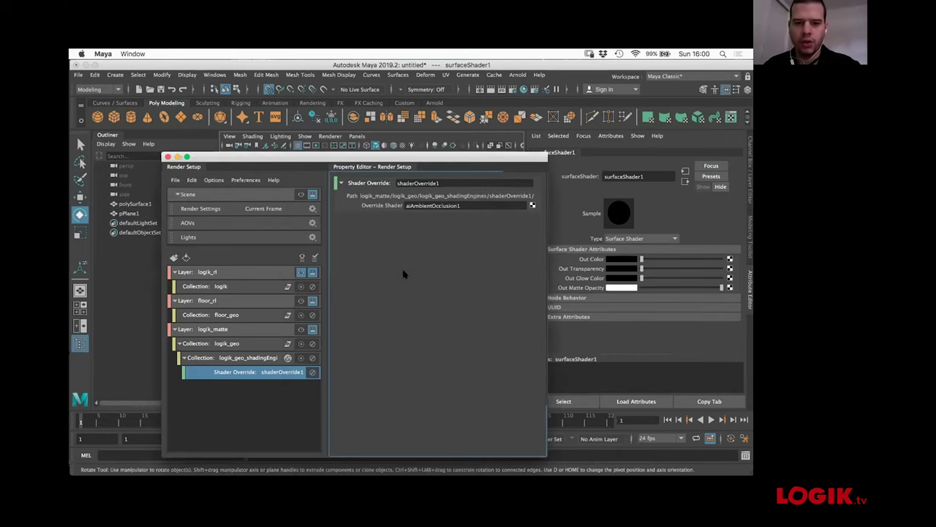
drag(225, 157, 389, 152)
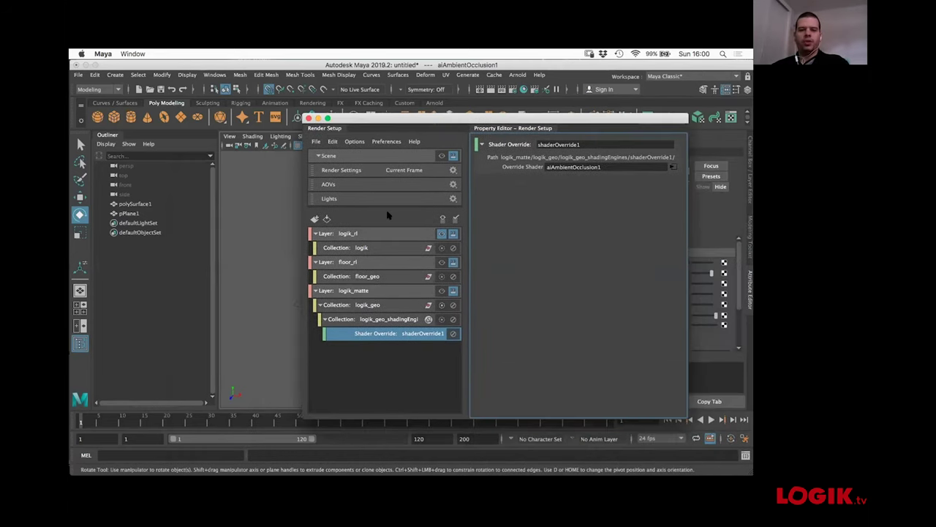
key(super+Tab)
key(super+Tab)
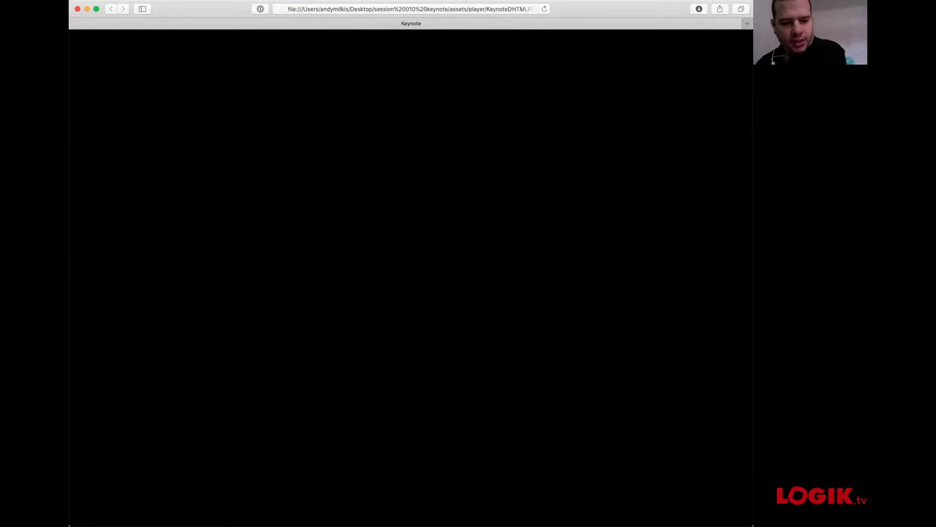
click(564, 428)
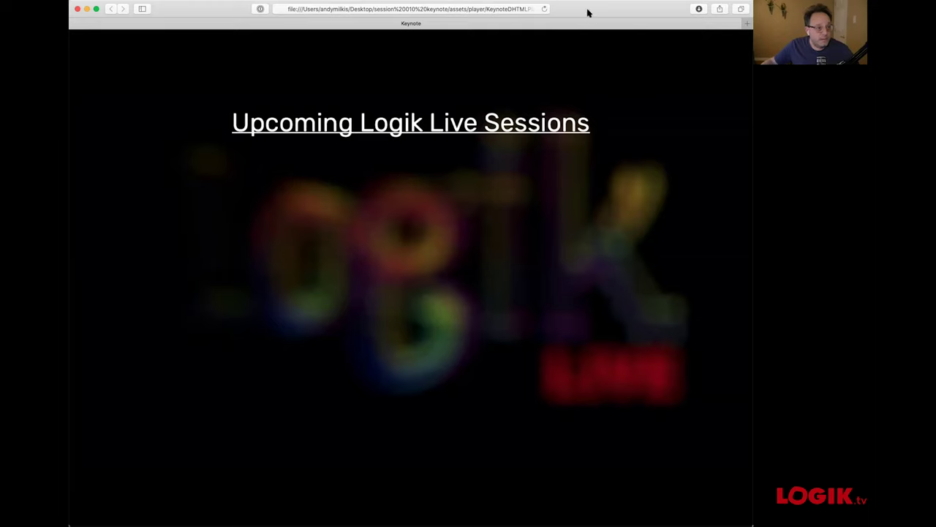
key(Right)
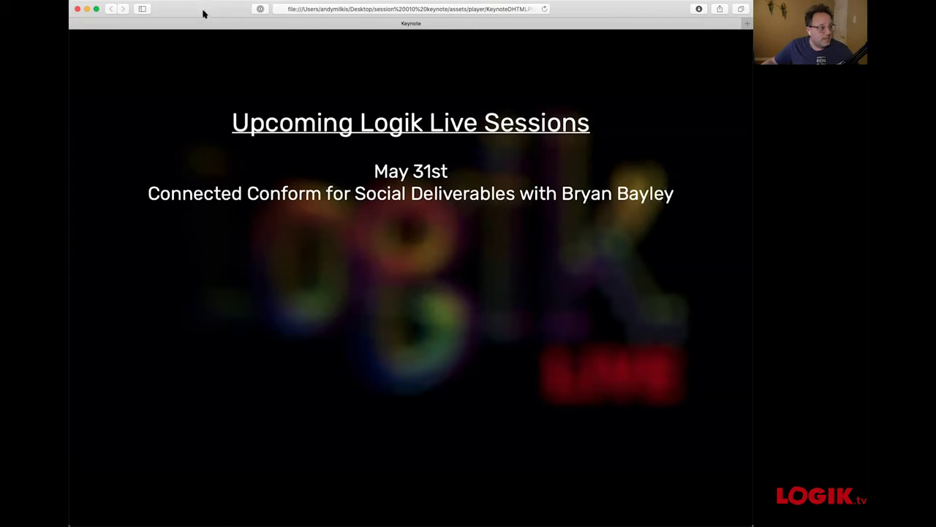
key(Right)
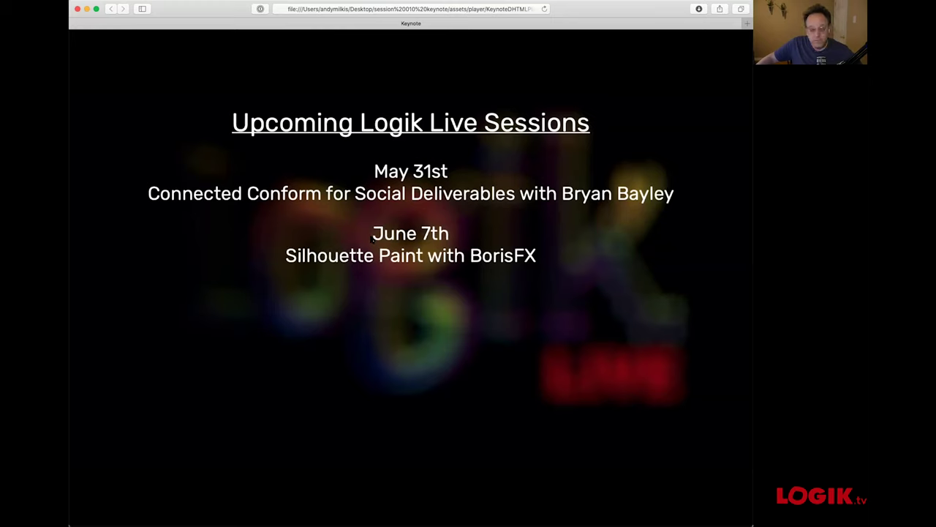
key(Right)
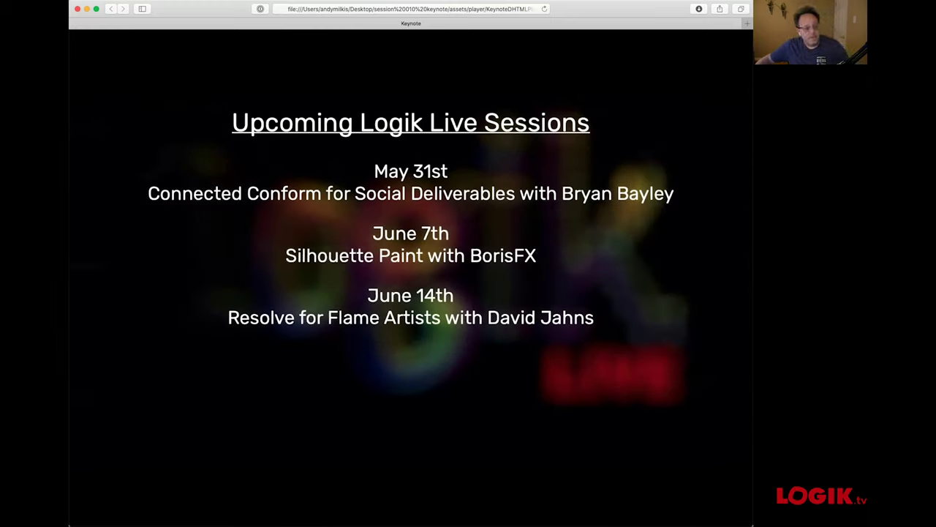
key(Right)
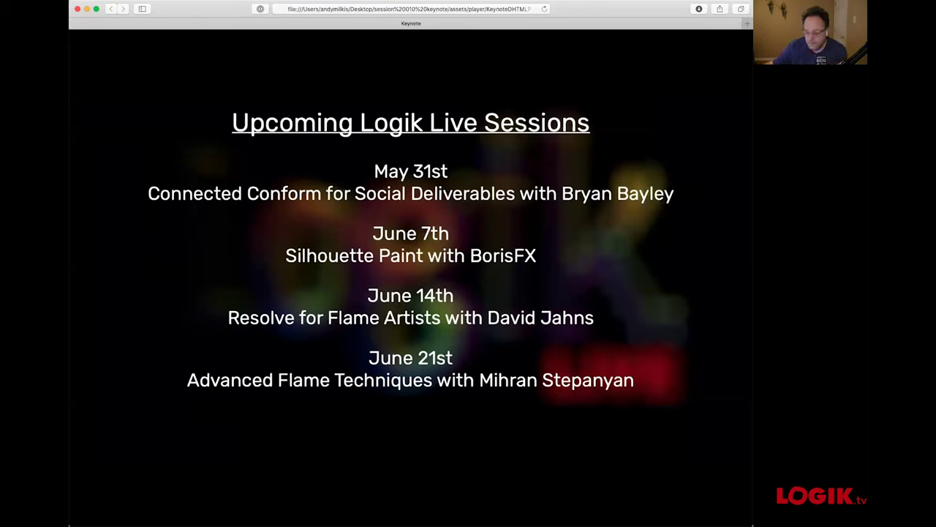
key(Right)
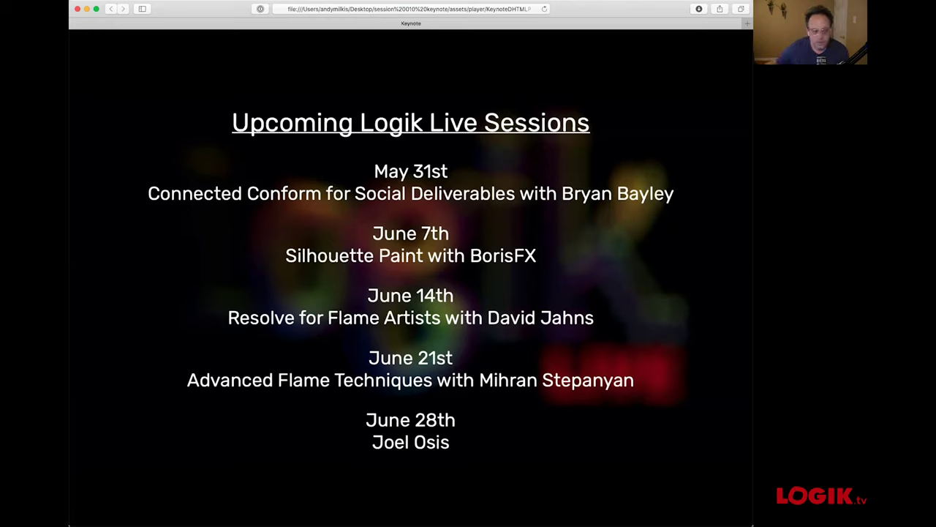
click(305, 286)
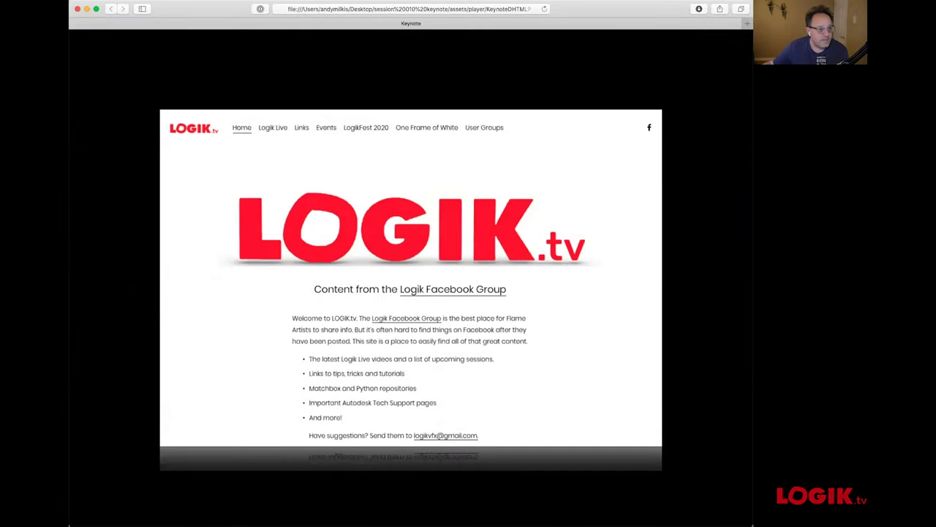
click(483, 180)
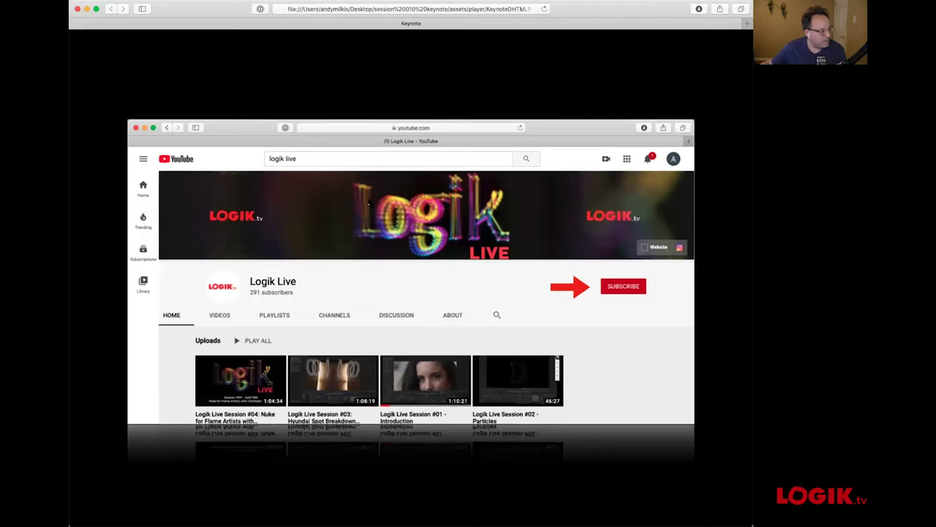
key(Right)
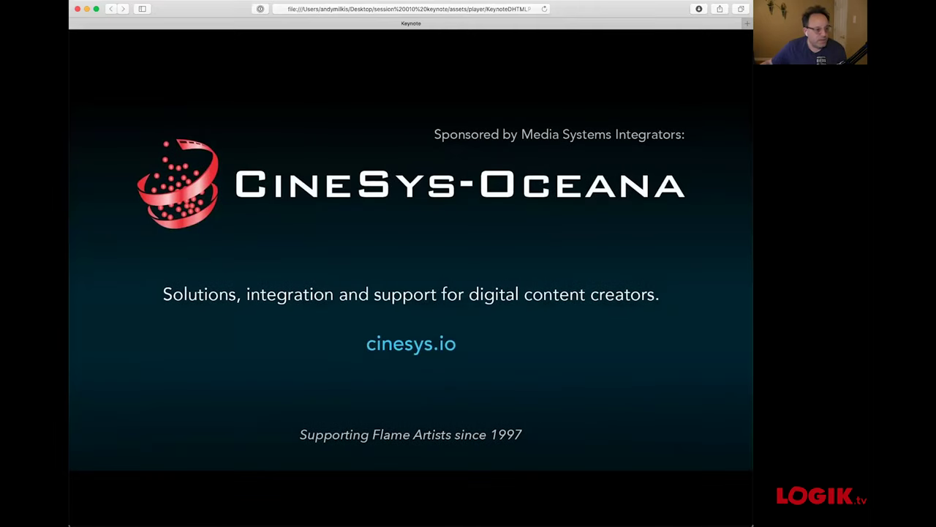